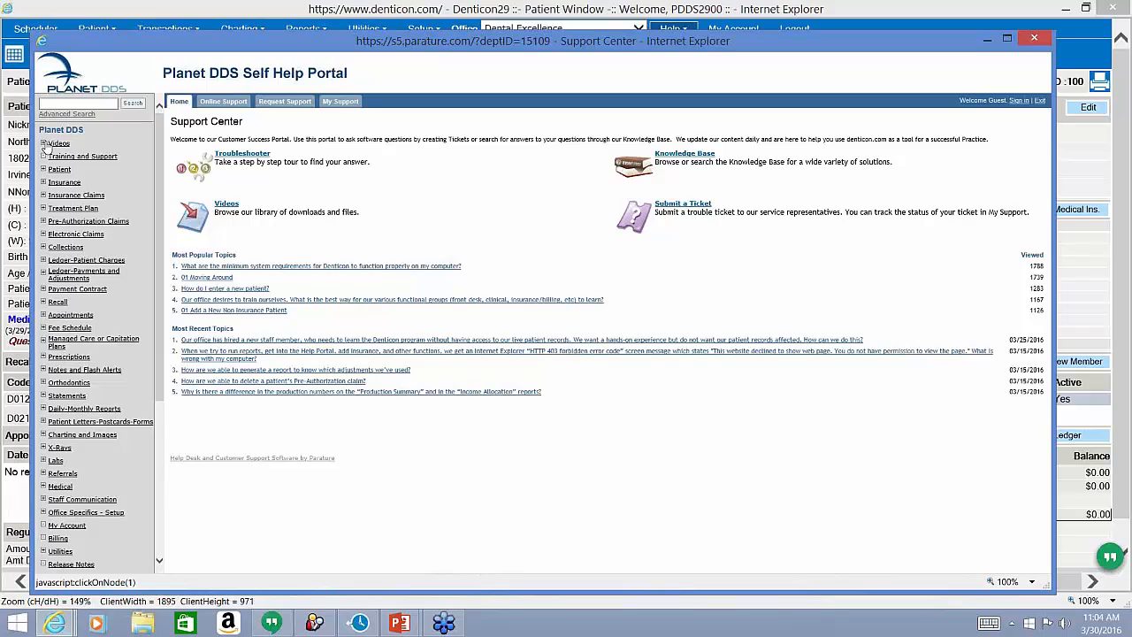
Open the Webinars page under Videos in the Knowledge Base tree, then collapse Videos.
click(44, 143)
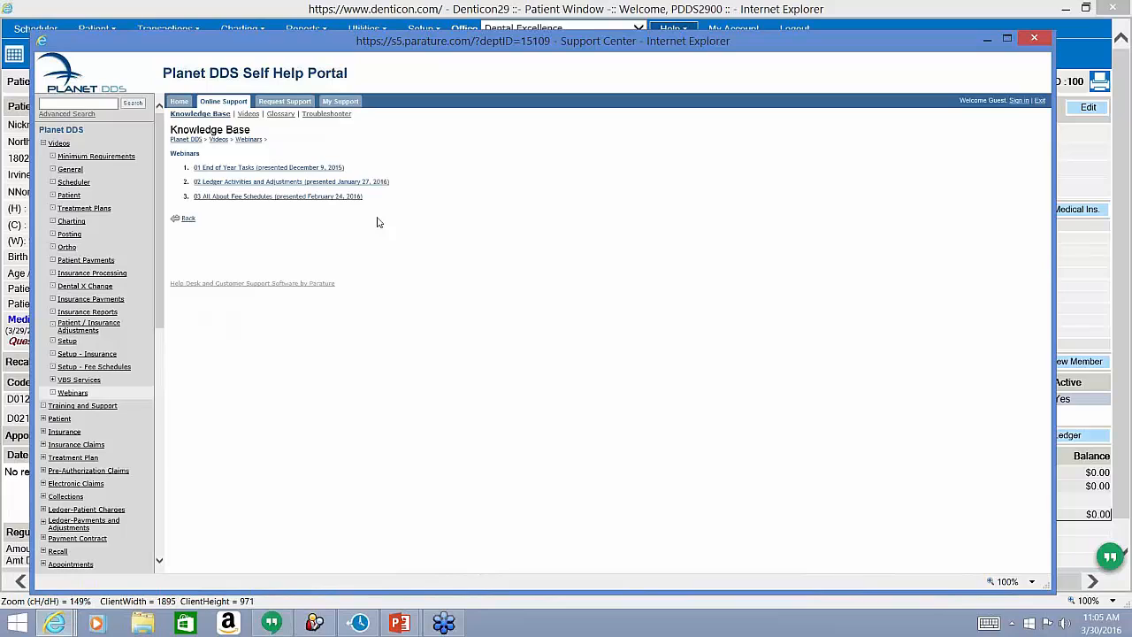
click(44, 143)
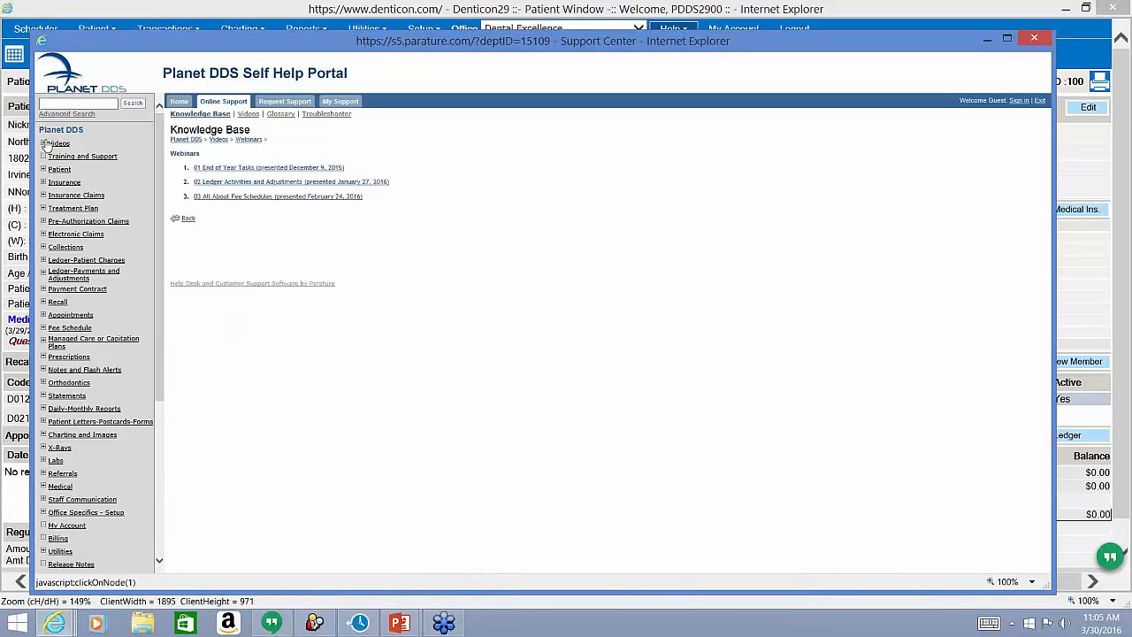
click(53, 144)
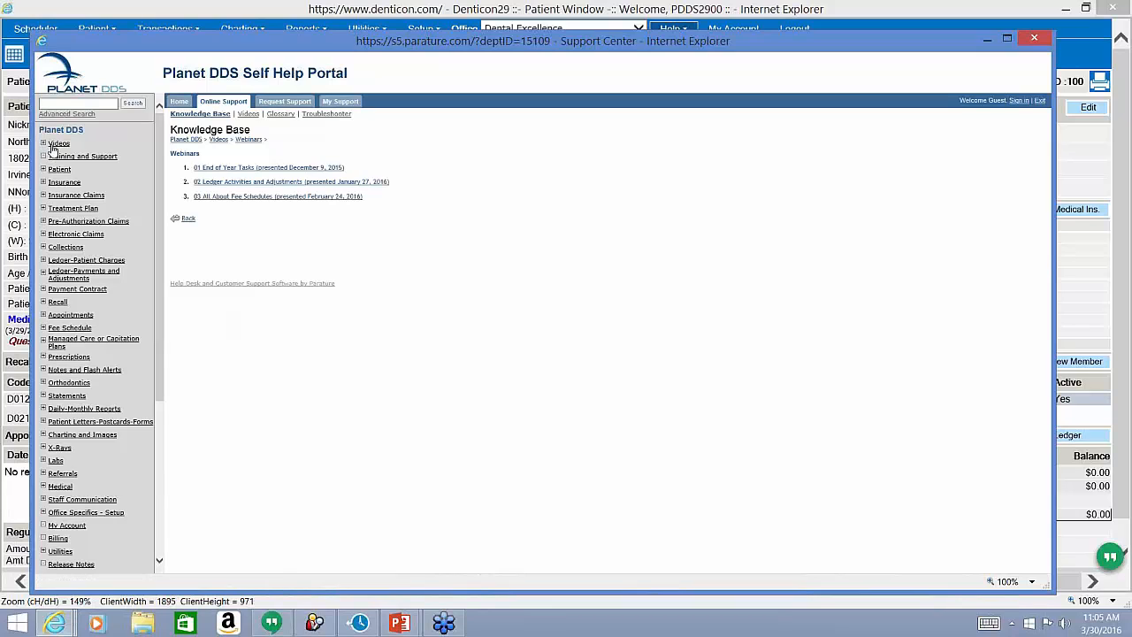
Search the Knowledge Base for 'insurance' and scroll through the matching articles.
text(insurance)
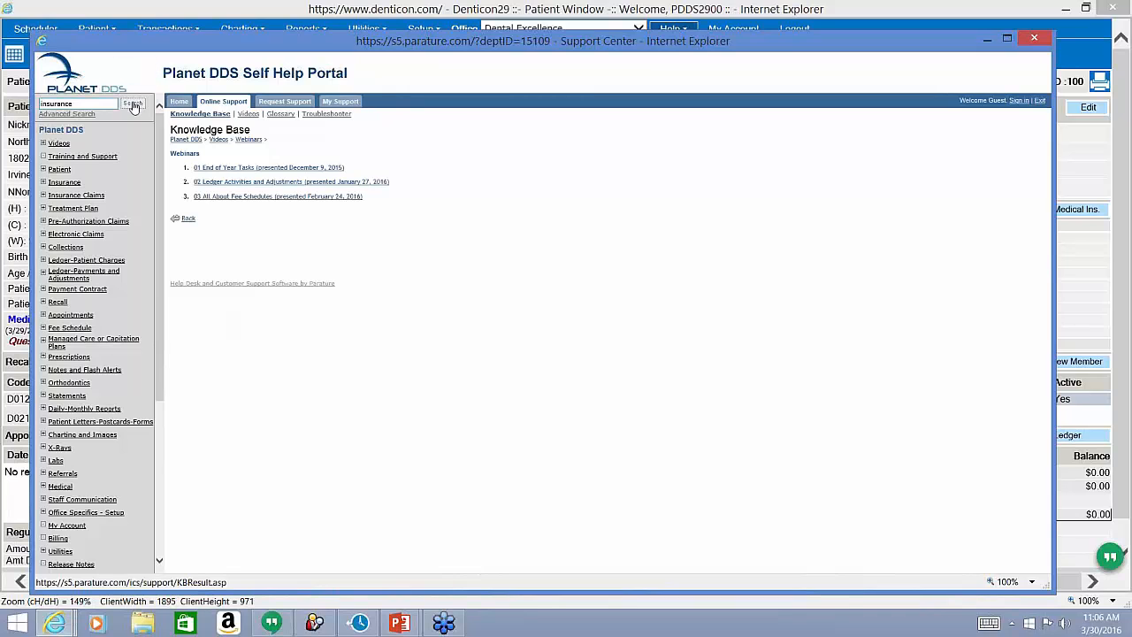
click(132, 106)
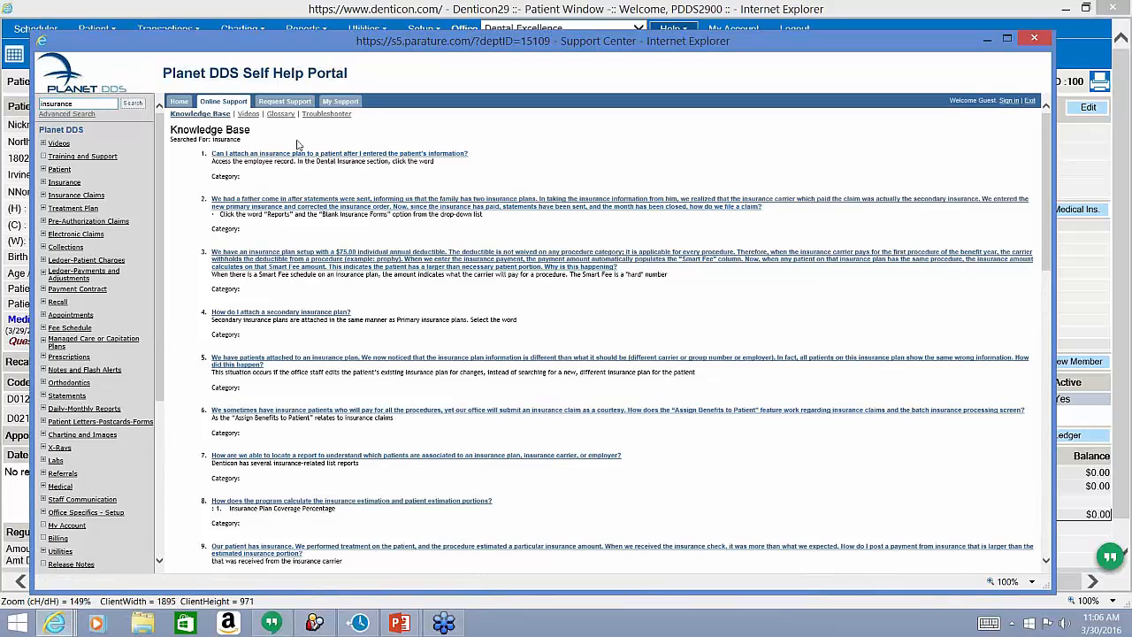
scroll(343, 195, down, 3)
scroll(343, 196, down, 4)
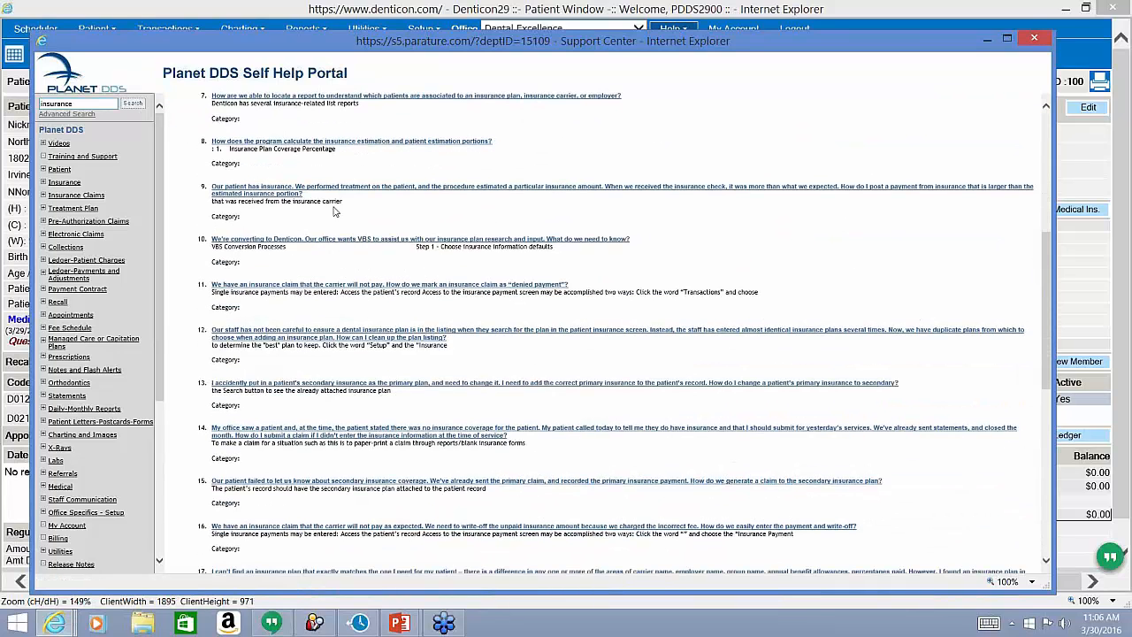
scroll(332, 218, down, 4)
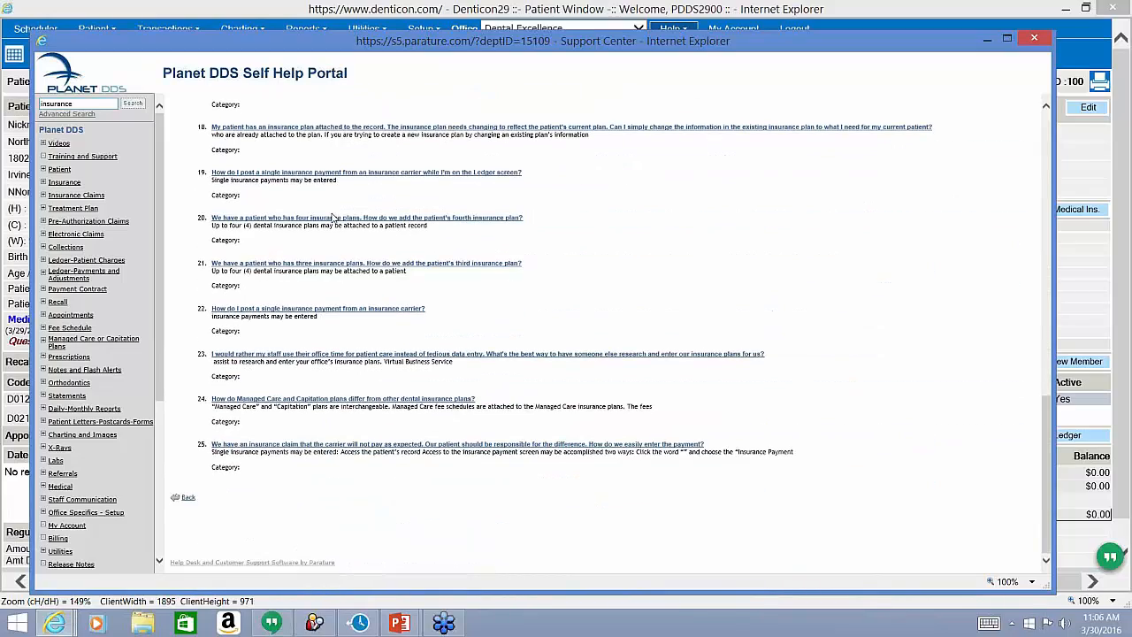
scroll(332, 218, up, 7)
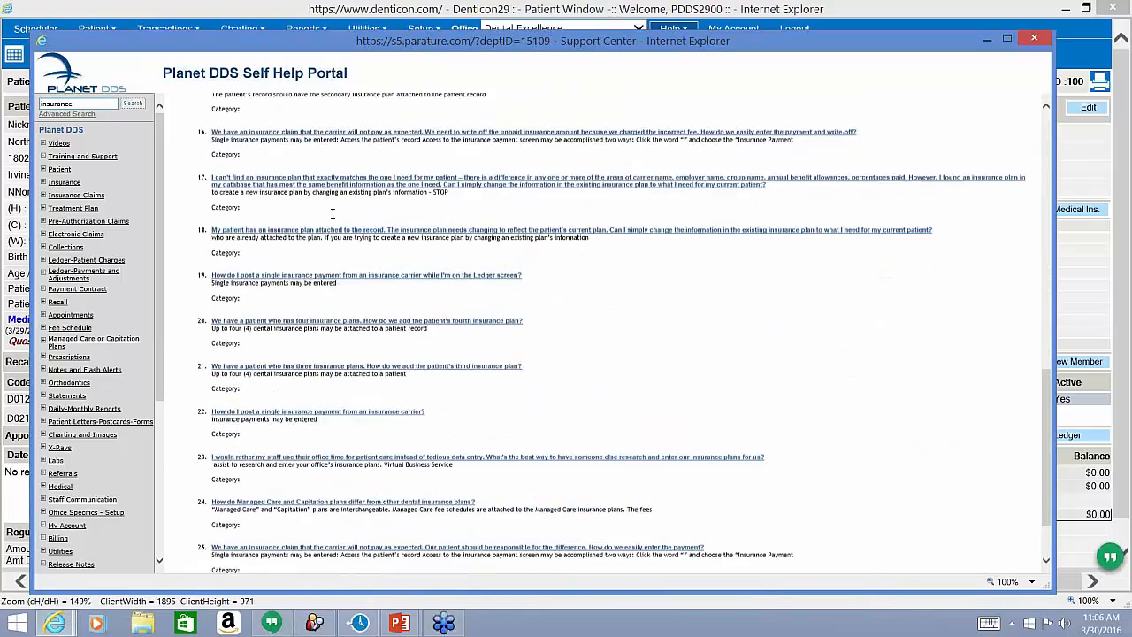
scroll(333, 217, up, 4)
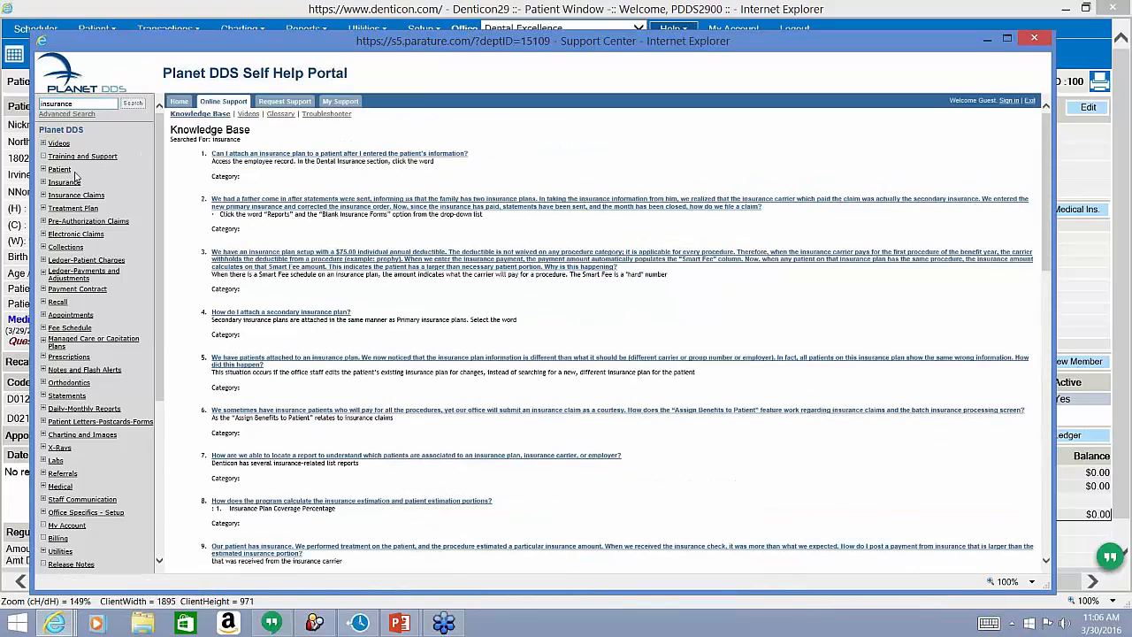
Expand the Insurance help category and open its Plans topic.
click(42, 184)
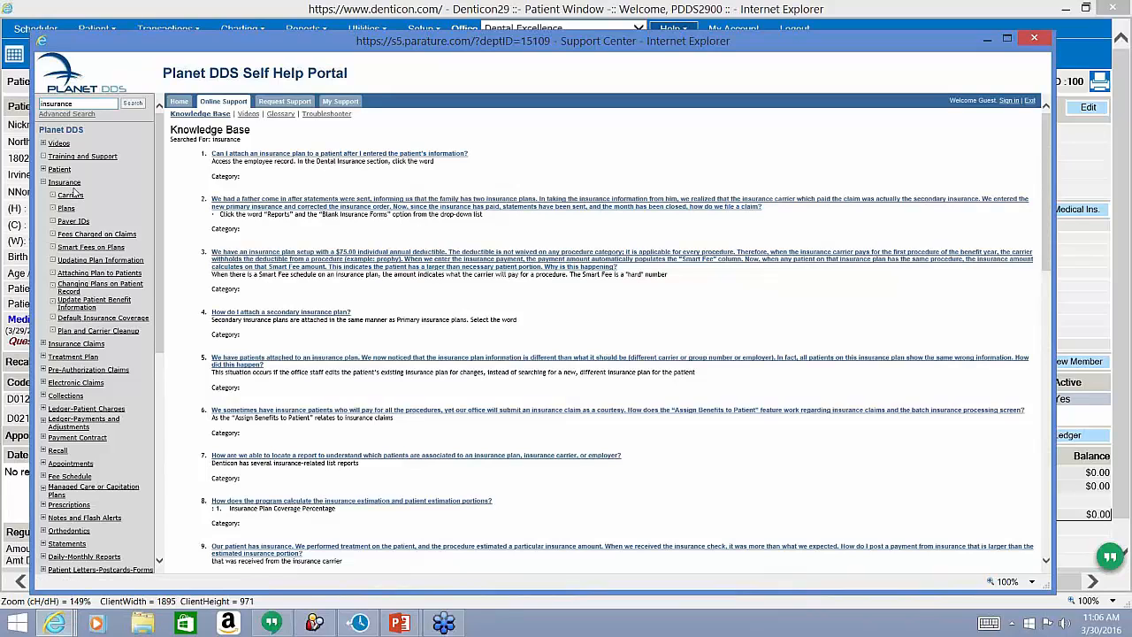
click(69, 211)
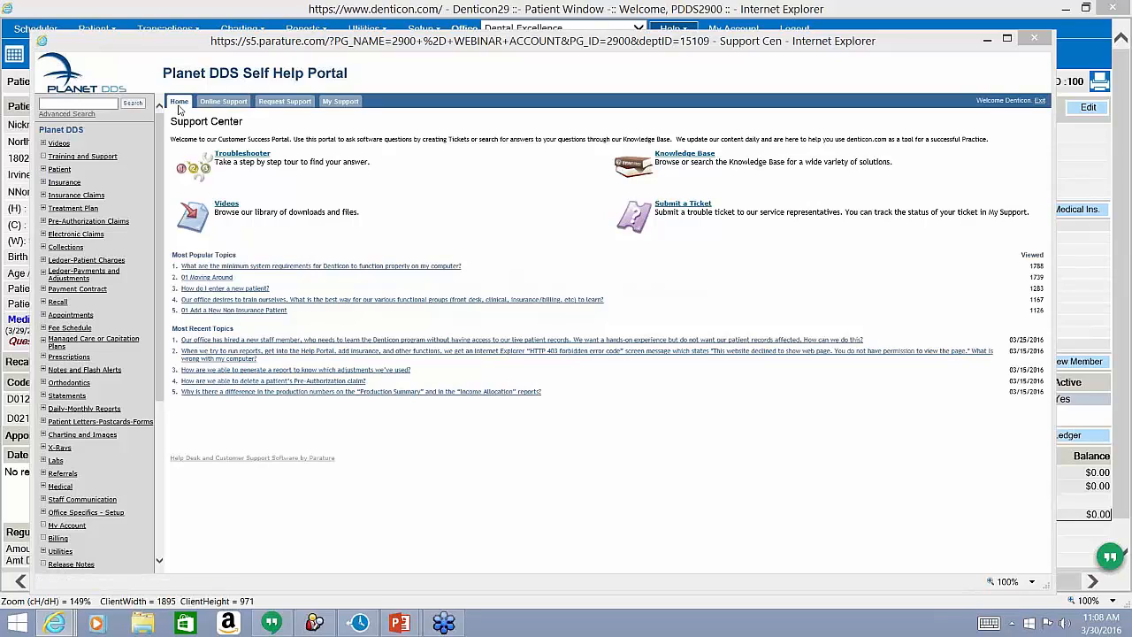
Start a new support ticket and check its prefilled Full Name and Username fields.
click(695, 210)
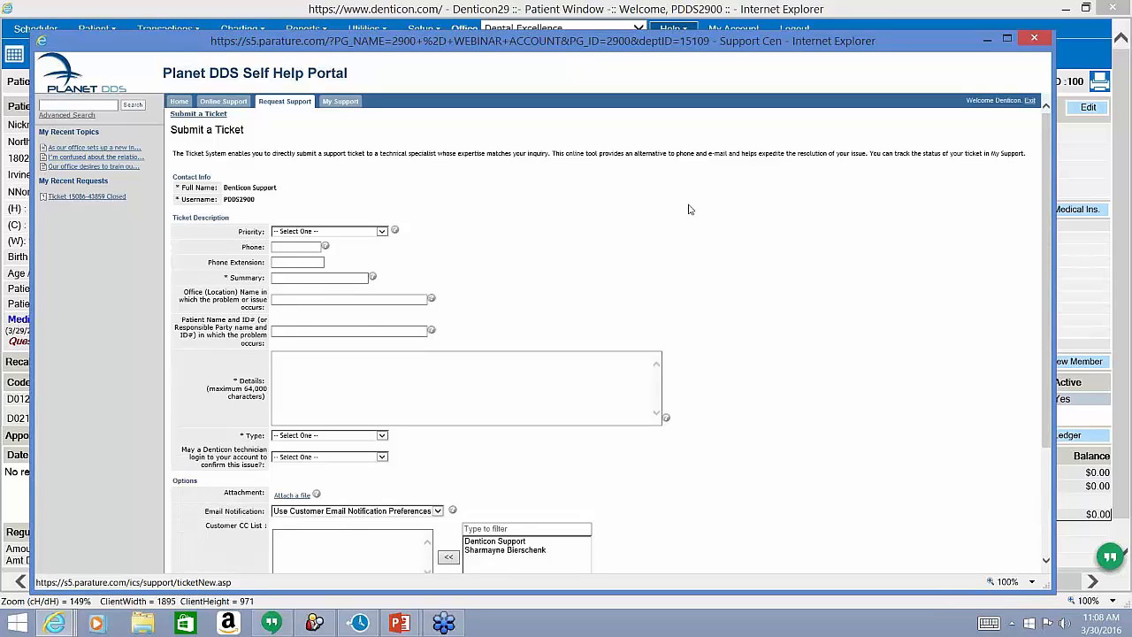
drag(279, 188, 228, 191)
drag(253, 199, 221, 203)
click(450, 221)
scroll(741, 211, down, 3)
scroll(743, 209, up, 2)
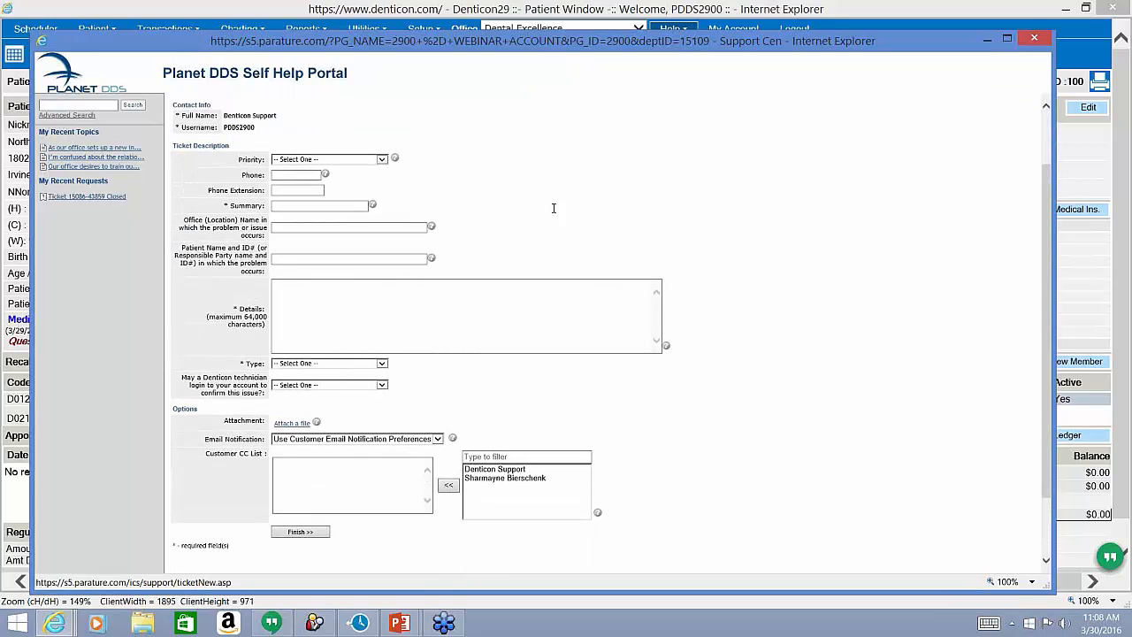
Enter 'Insurance plan' as the ticket summary and scroll down to the suggested answers.
click(305, 175)
click(305, 191)
click(299, 210)
text(Insu)
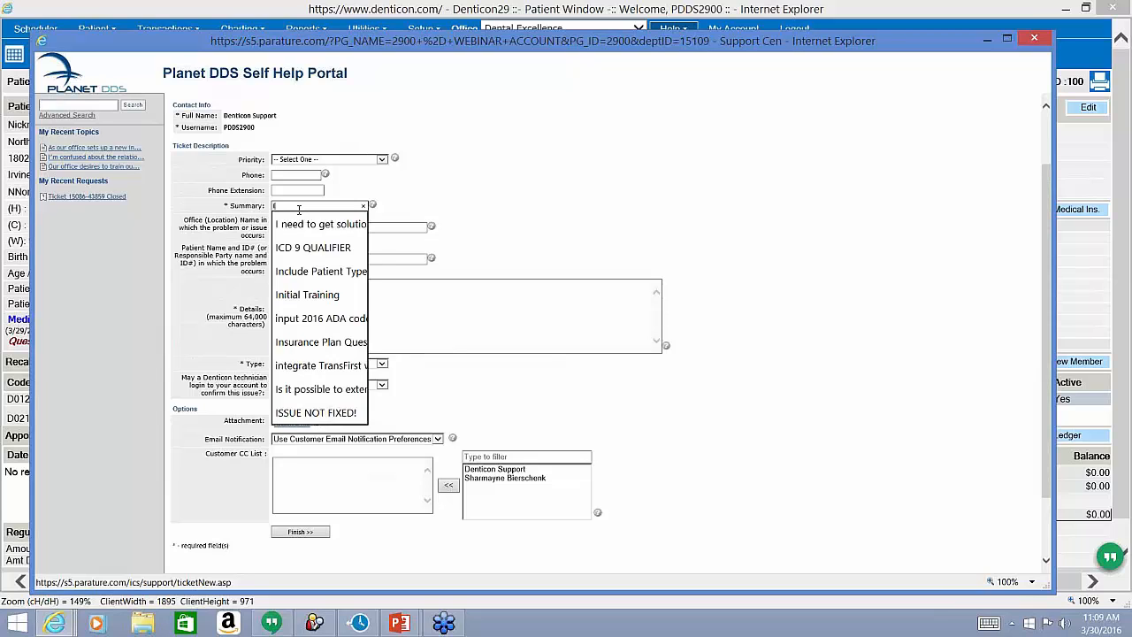
text(r)
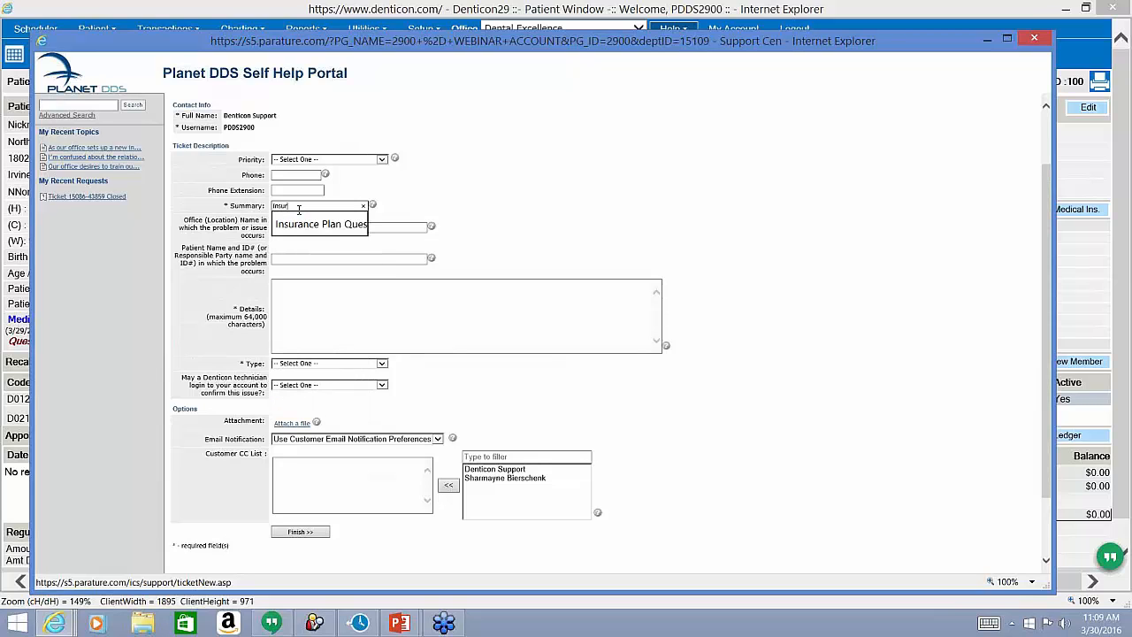
text(ance plan)
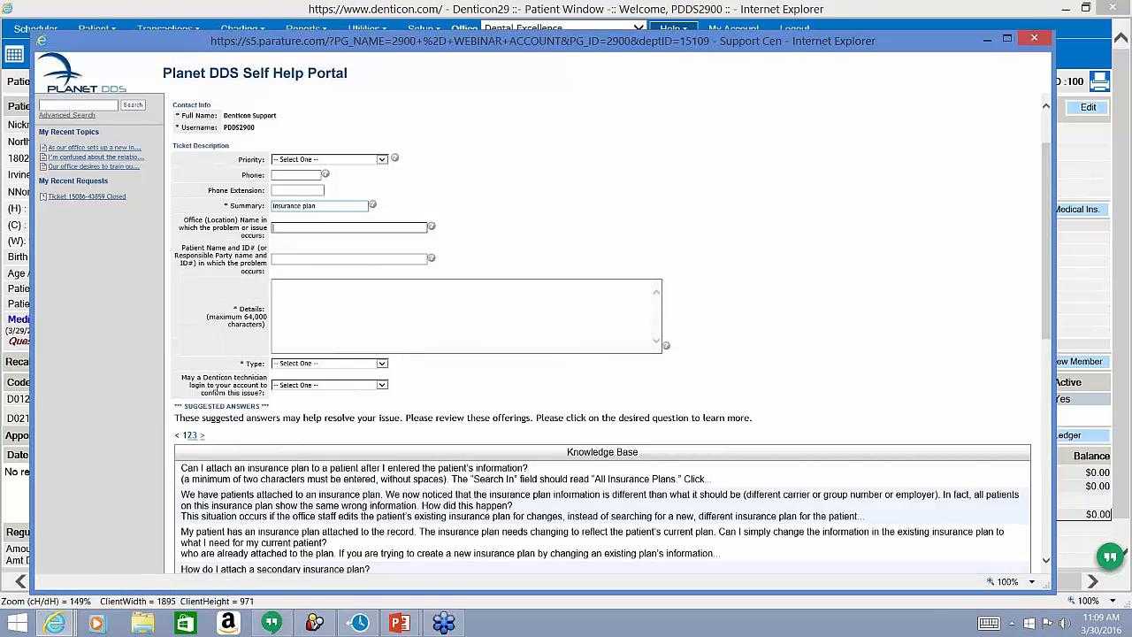
scroll(217, 389, down, 2)
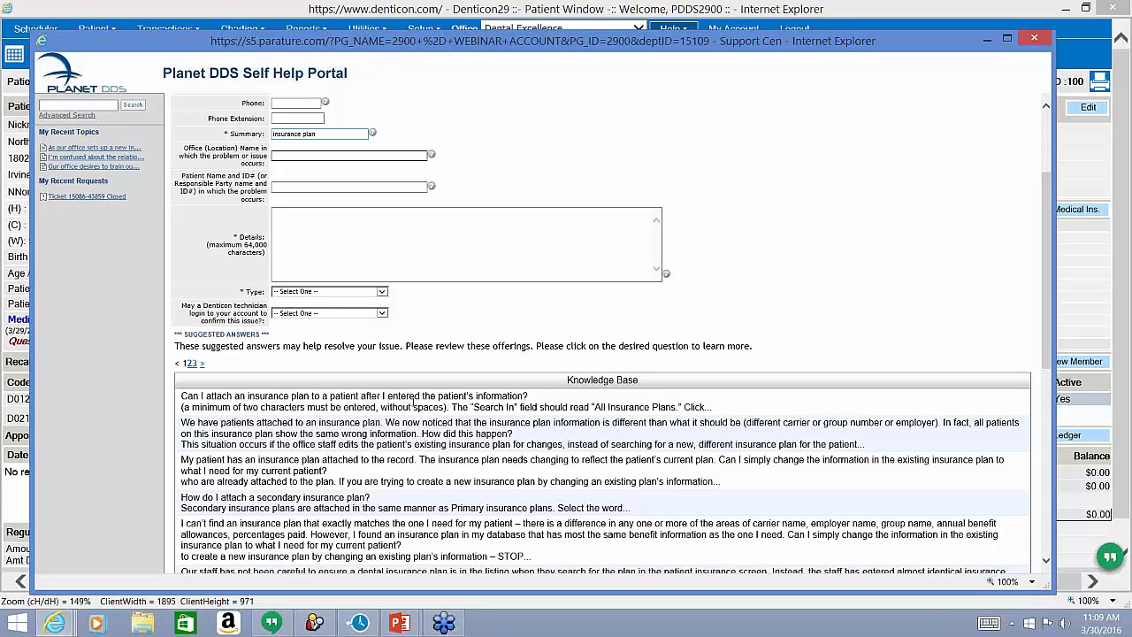
click(414, 403)
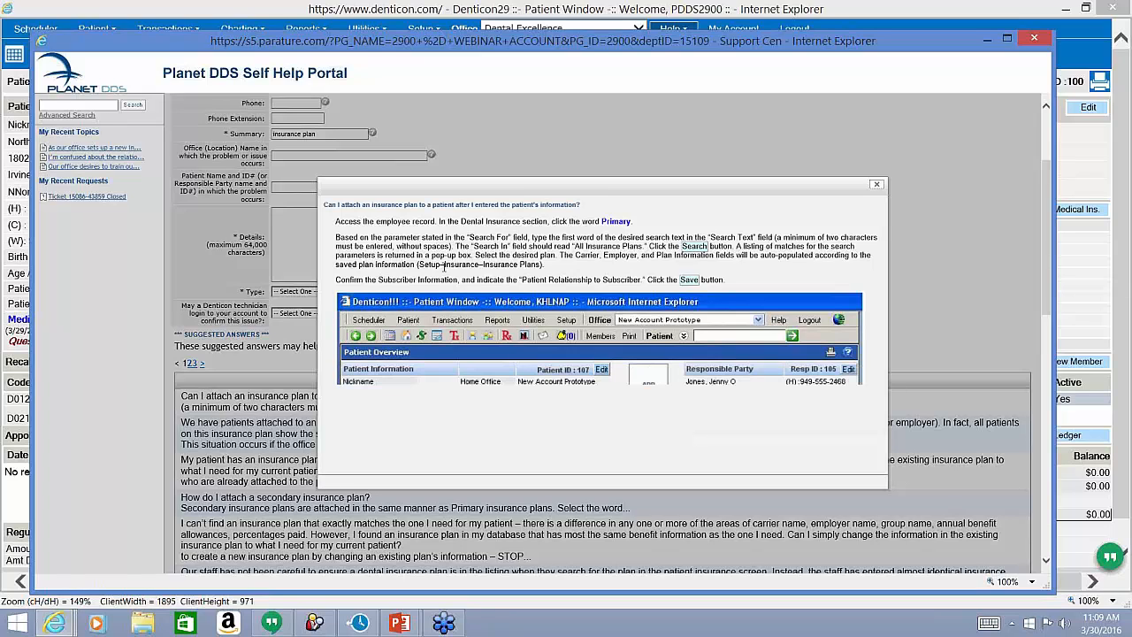
click(876, 186)
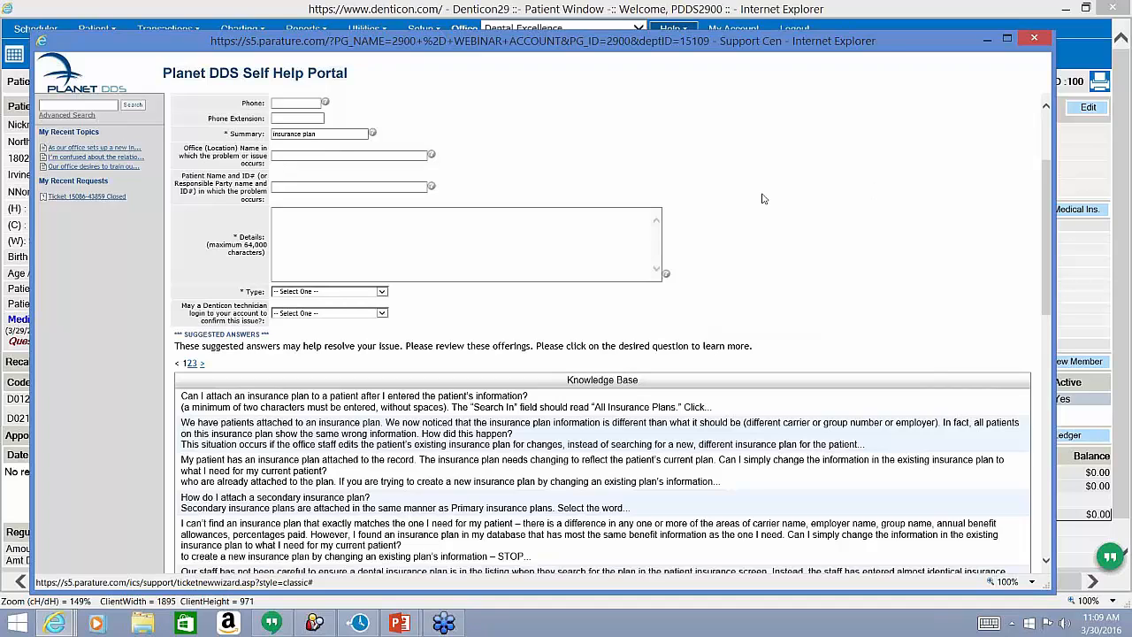
drag(262, 163, 182, 153)
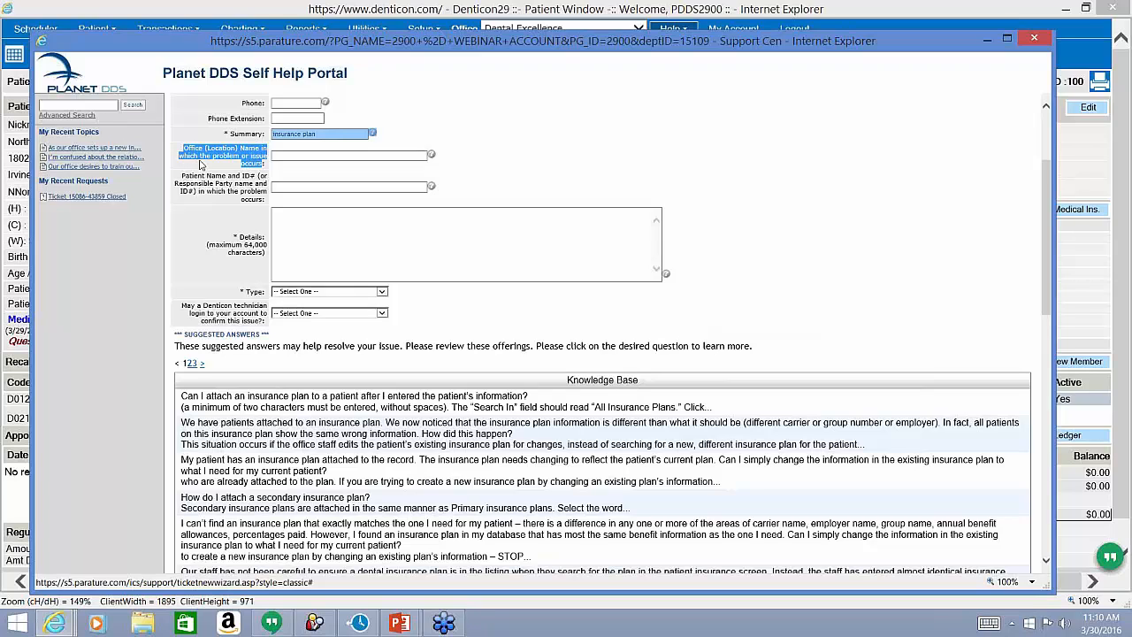
click(571, 174)
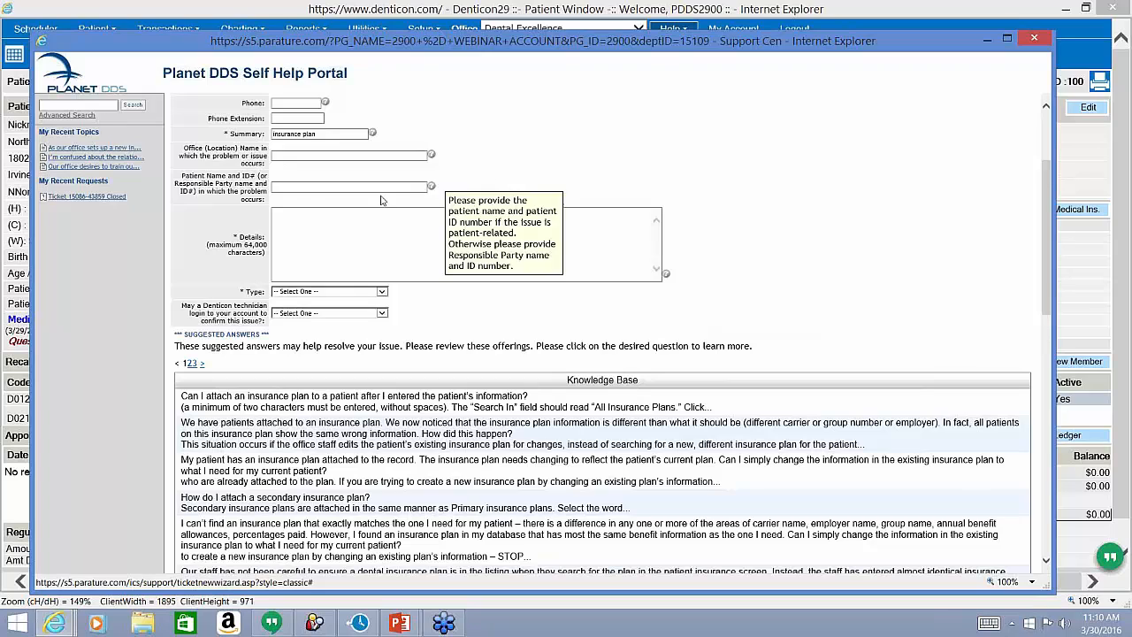
drag(256, 200, 198, 173)
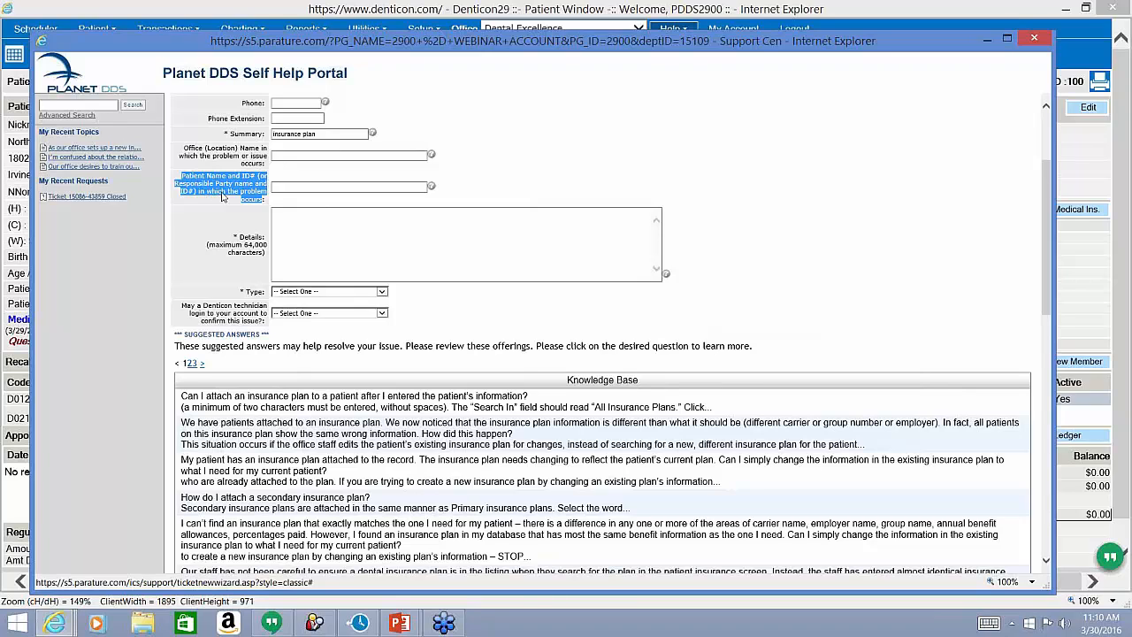
Enter the patient's name and patient ID in the Patient Name and ID# field.
click(294, 189)
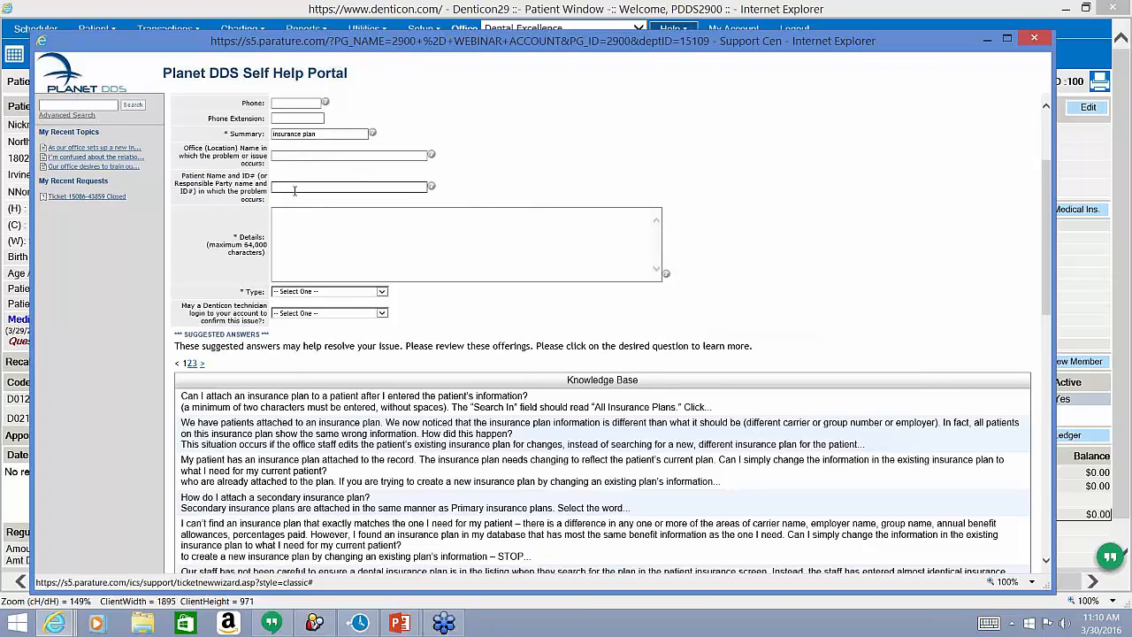
click(261, 257)
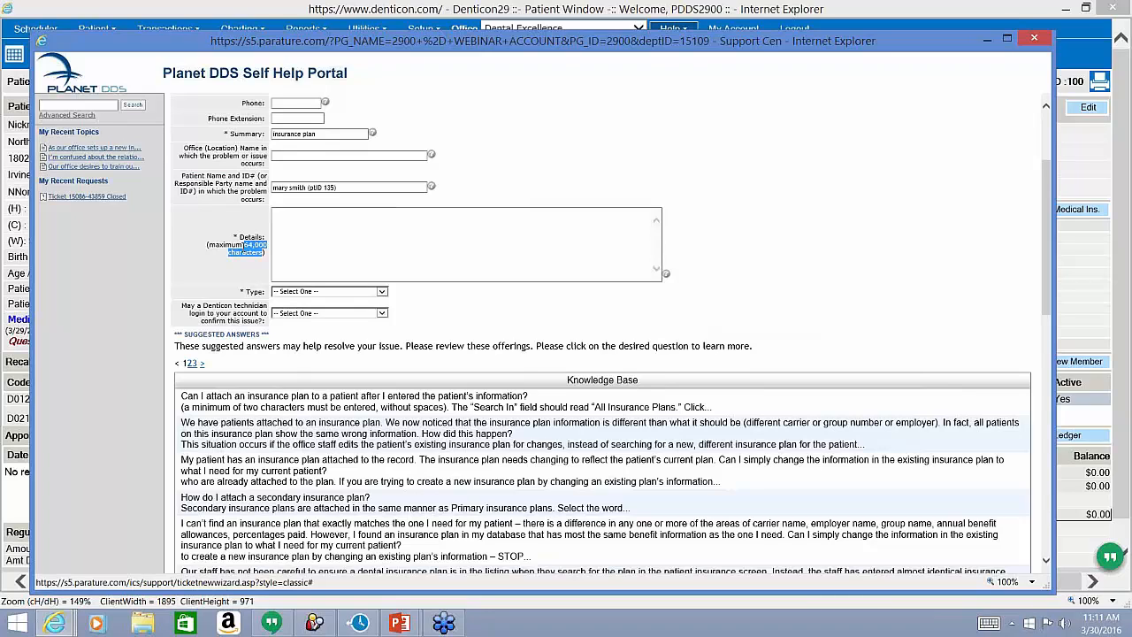
click(303, 250)
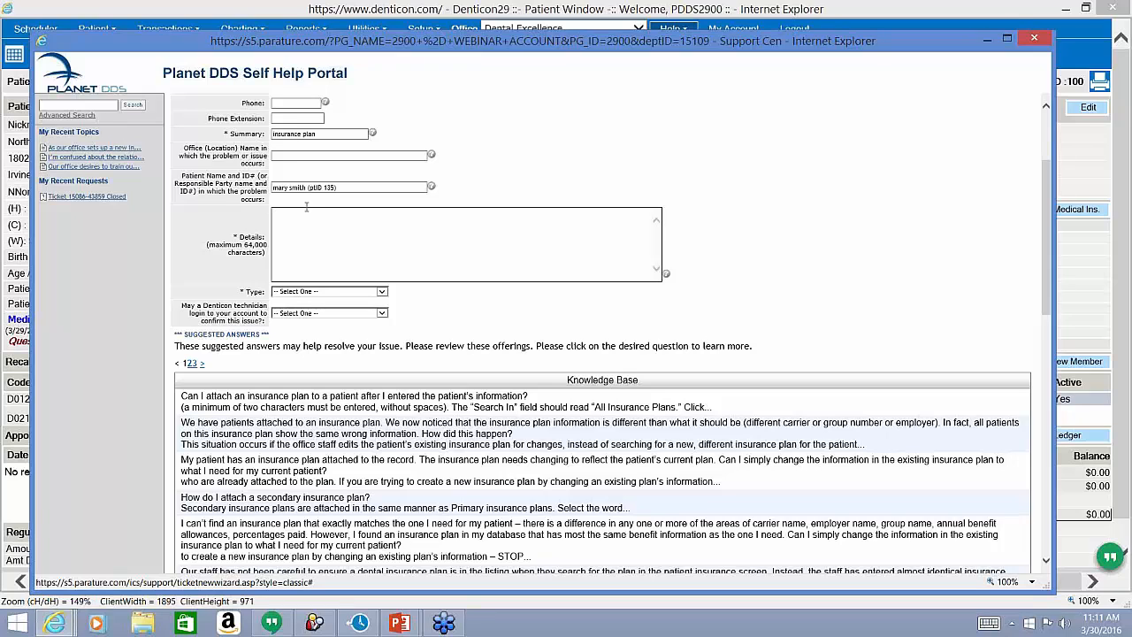
drag(320, 133, 259, 132)
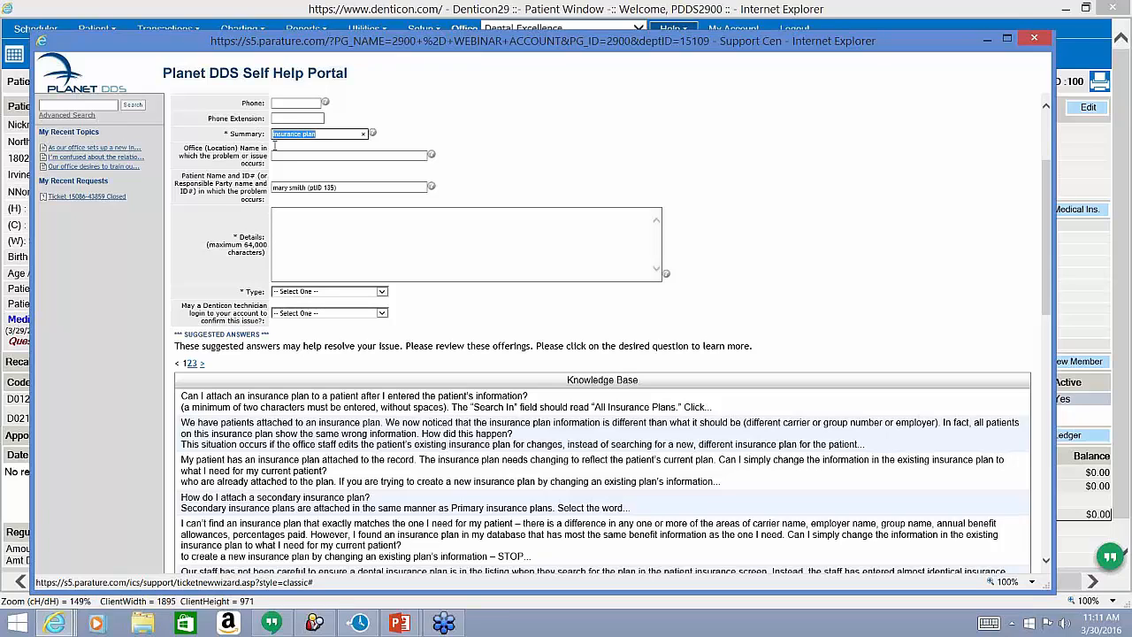
Write 'insurance plan' in the ticket Details and drop down the ticket Type list.
click(338, 221)
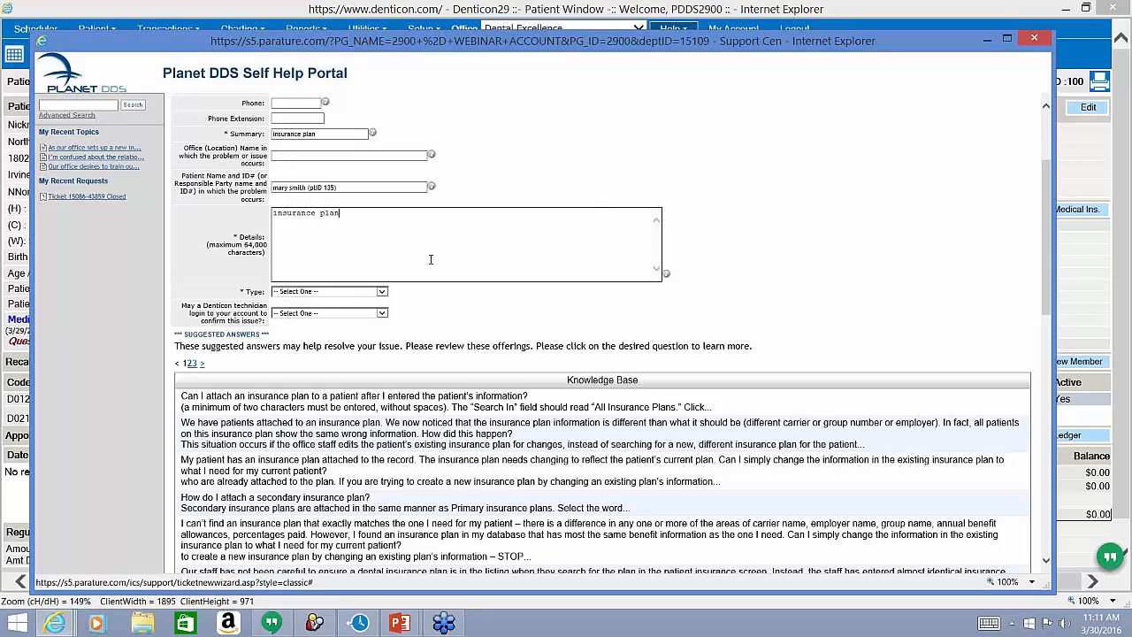
key(Tab)
key(alt+Down)
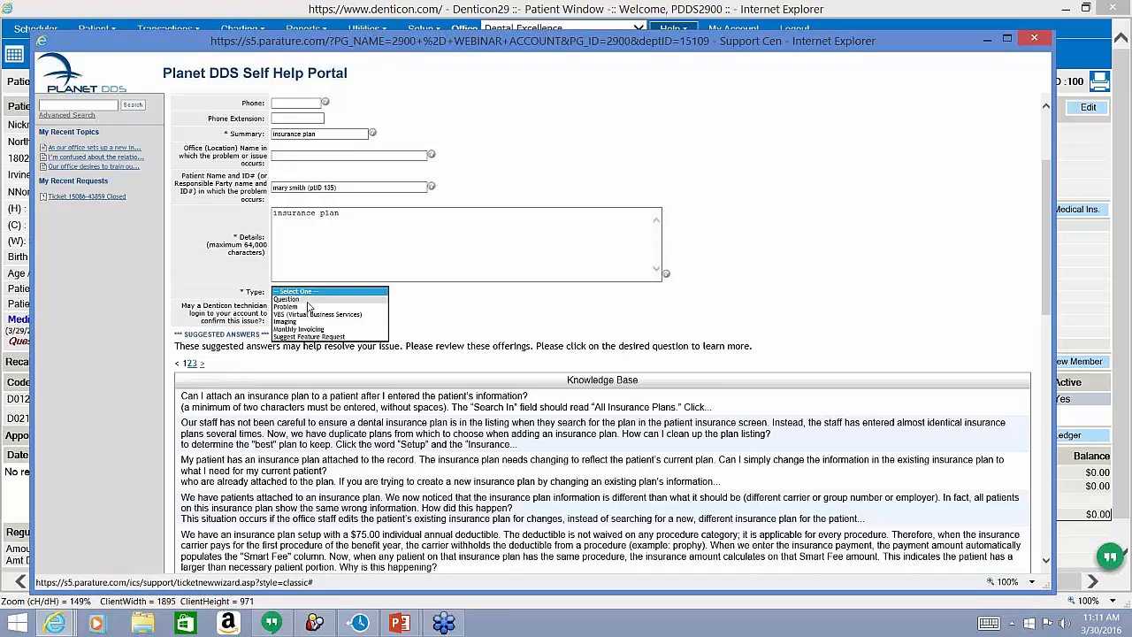
Close the Type list without choosing, and scroll down to the Options section and Finish button.
click(678, 116)
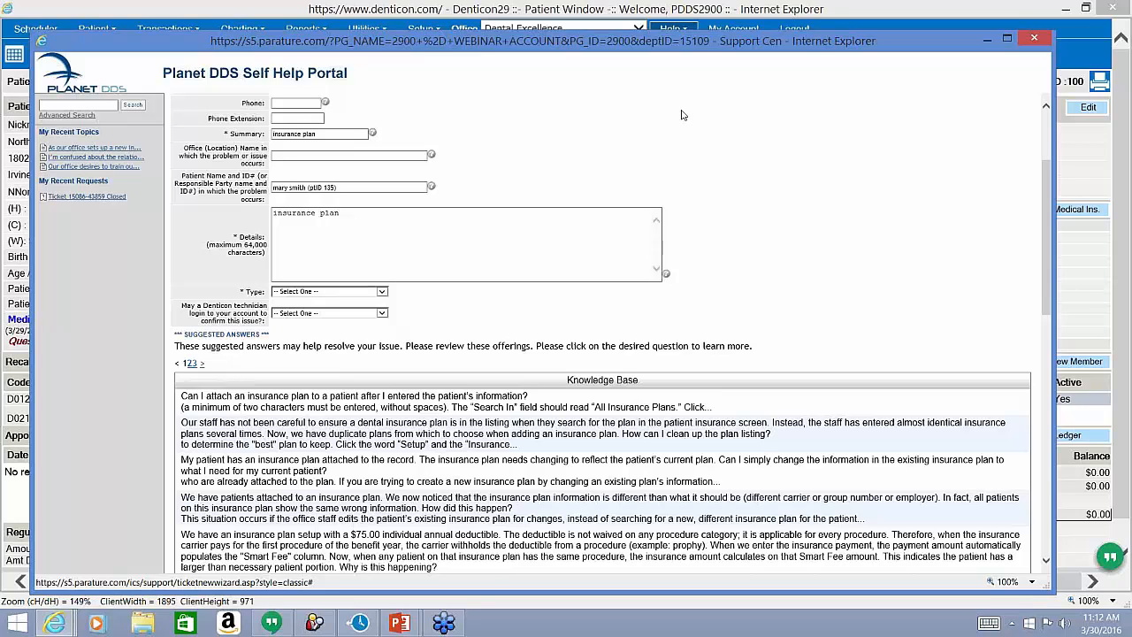
scroll(682, 115, down, 2)
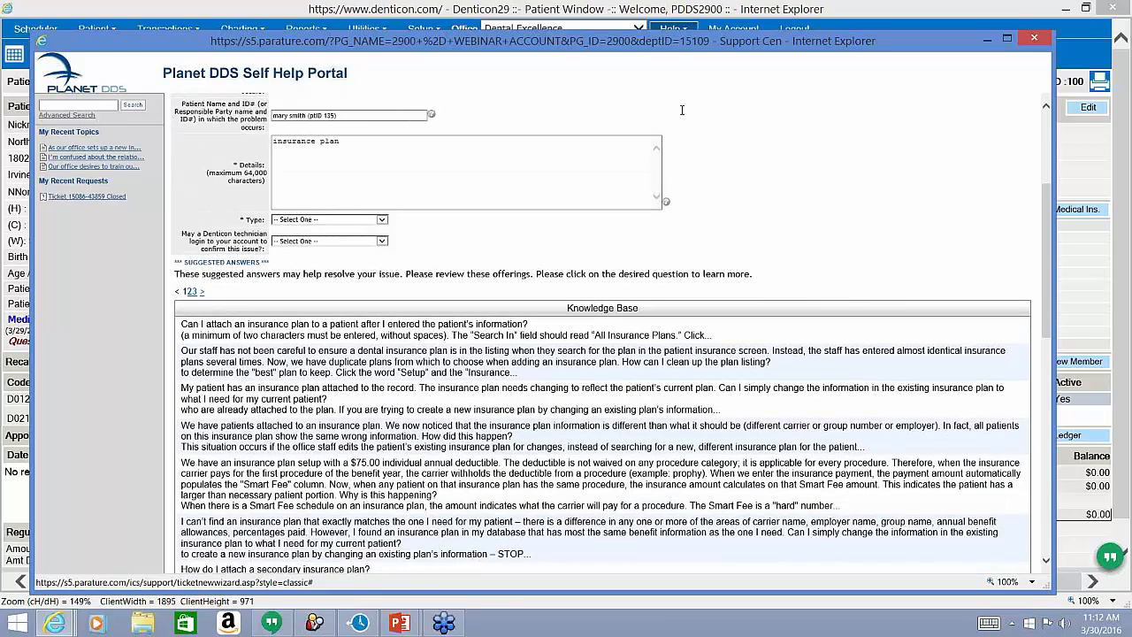
drag(262, 248, 182, 234)
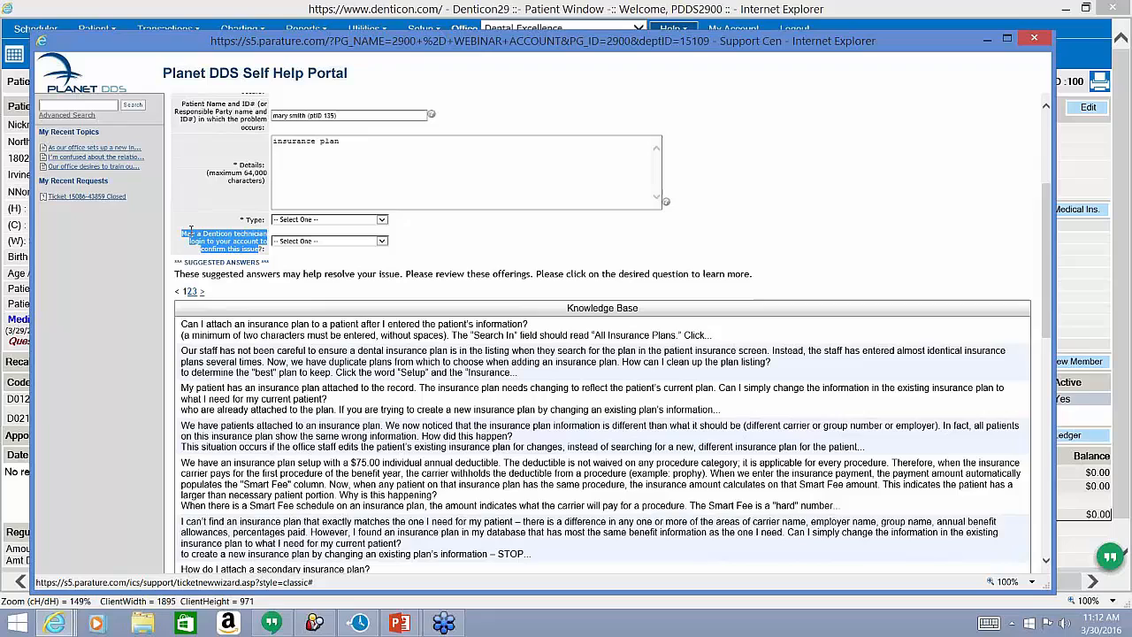
click(830, 182)
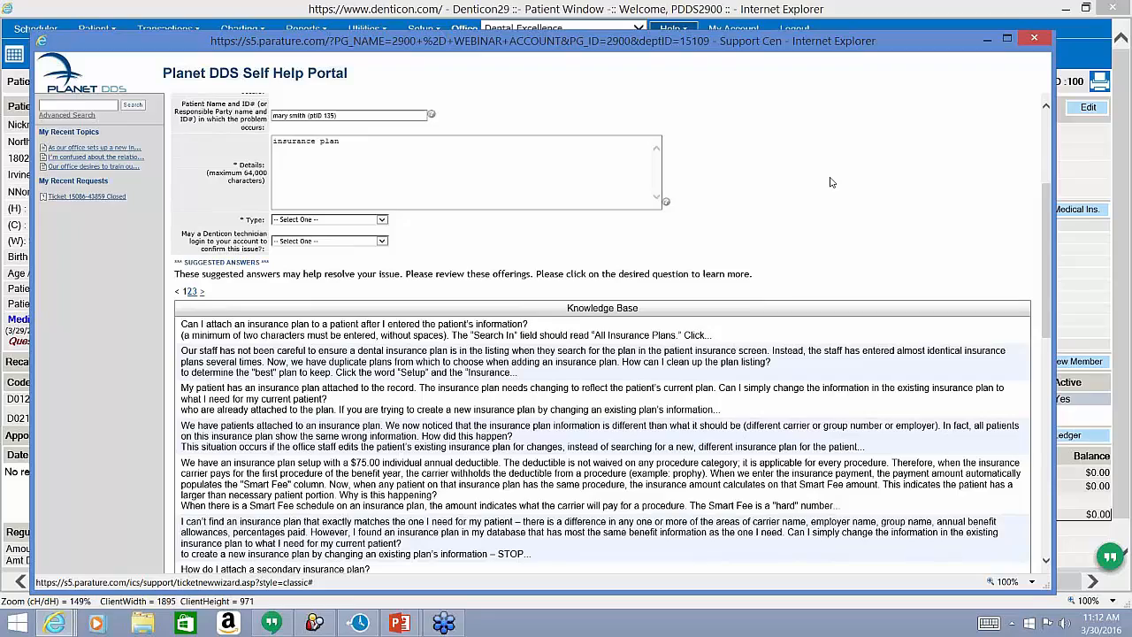
scroll(831, 183, down, 3)
scroll(831, 182, down, 1)
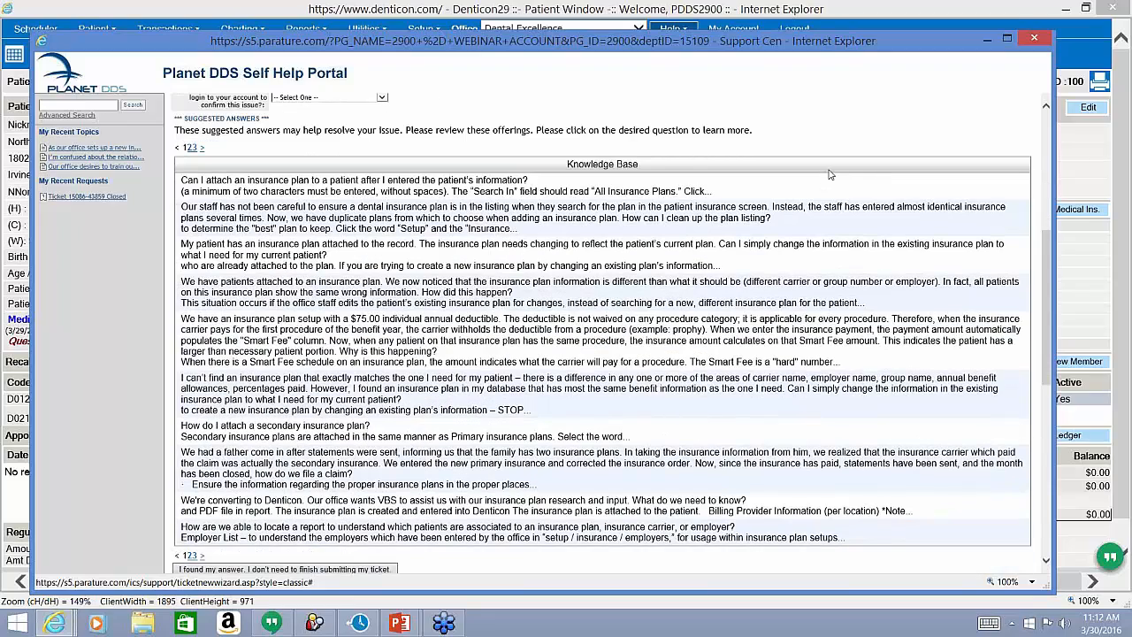
scroll(826, 132, down, 3)
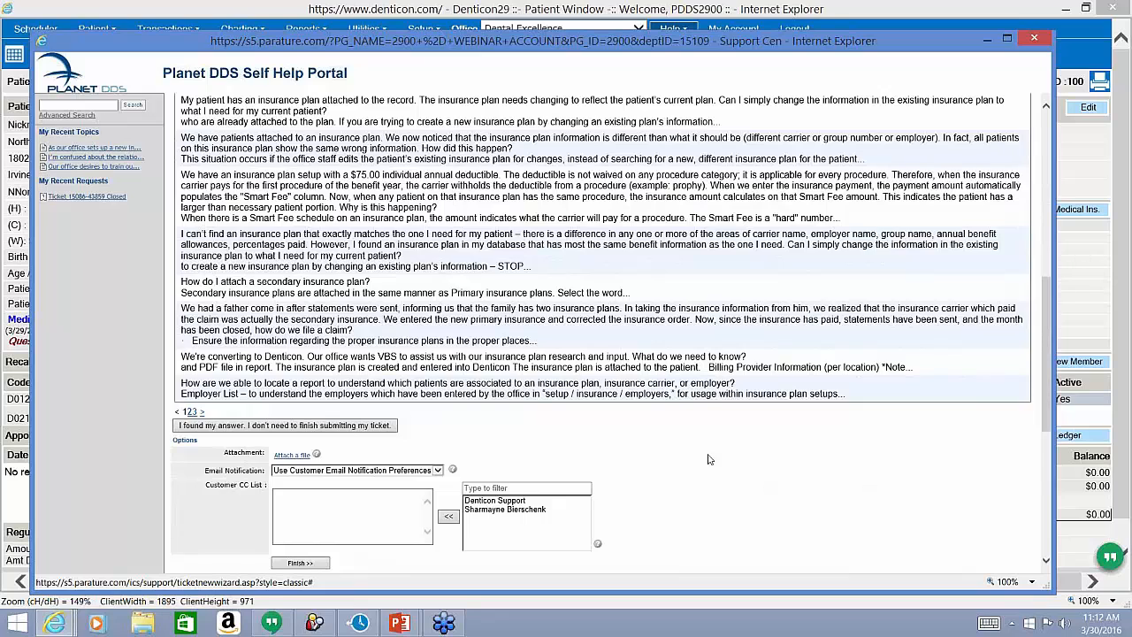
scroll(707, 459, down, 2)
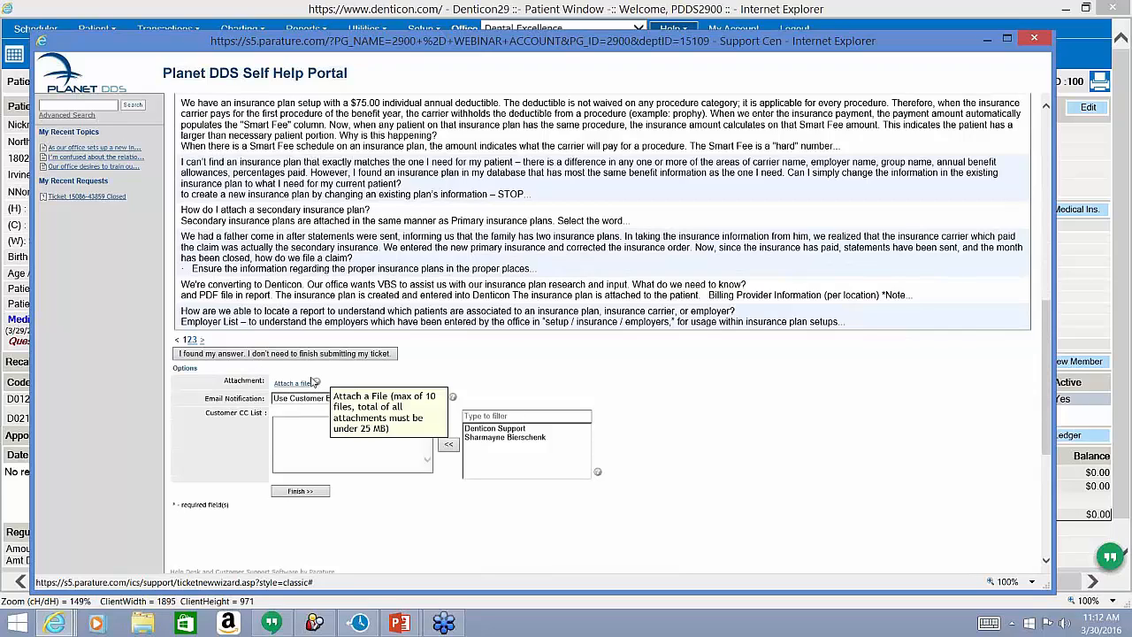
click(292, 383)
click(292, 382)
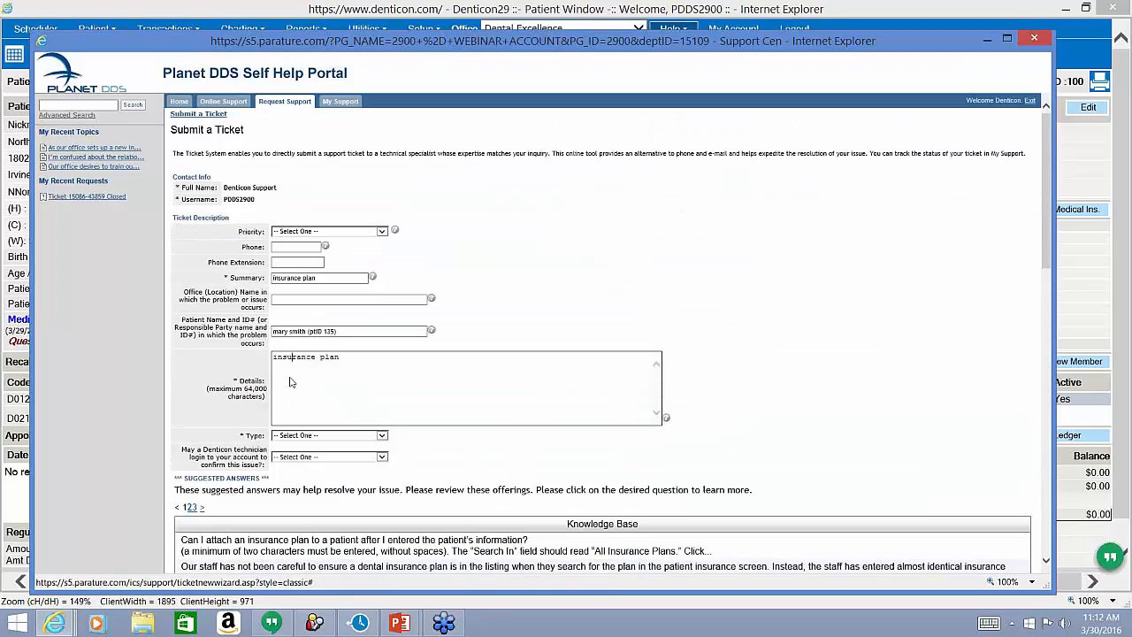
key(ctrl+a)
scroll(292, 382, down, 6)
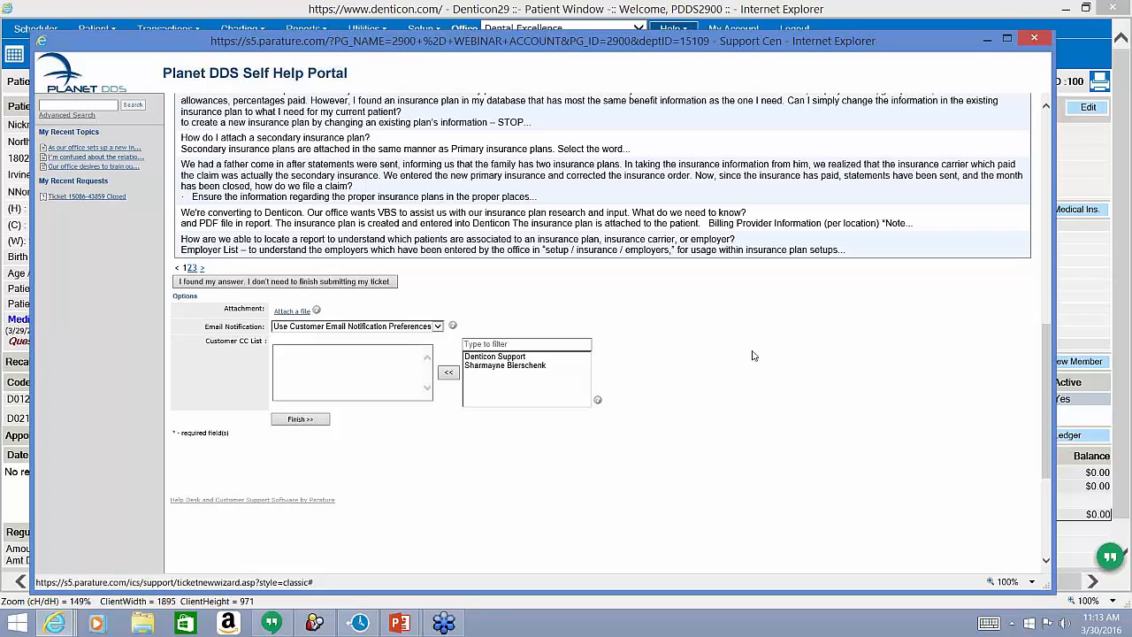
click(968, 155)
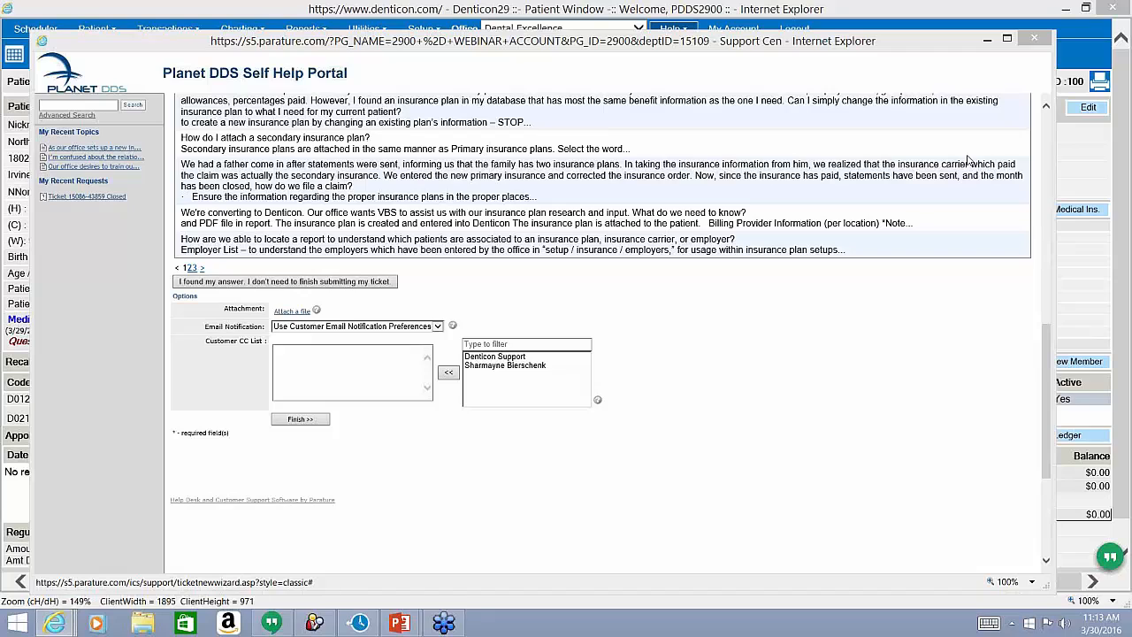
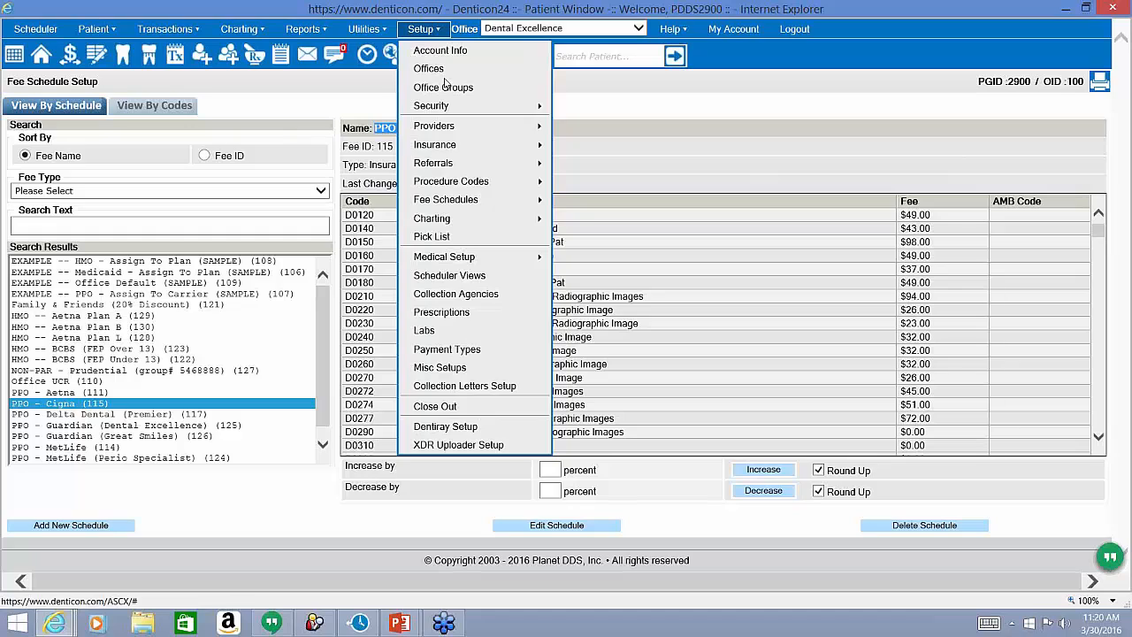
Show the Setup > Insurance submenu with its plan, coverage, carrier and employer options.
mouse_move(449, 146)
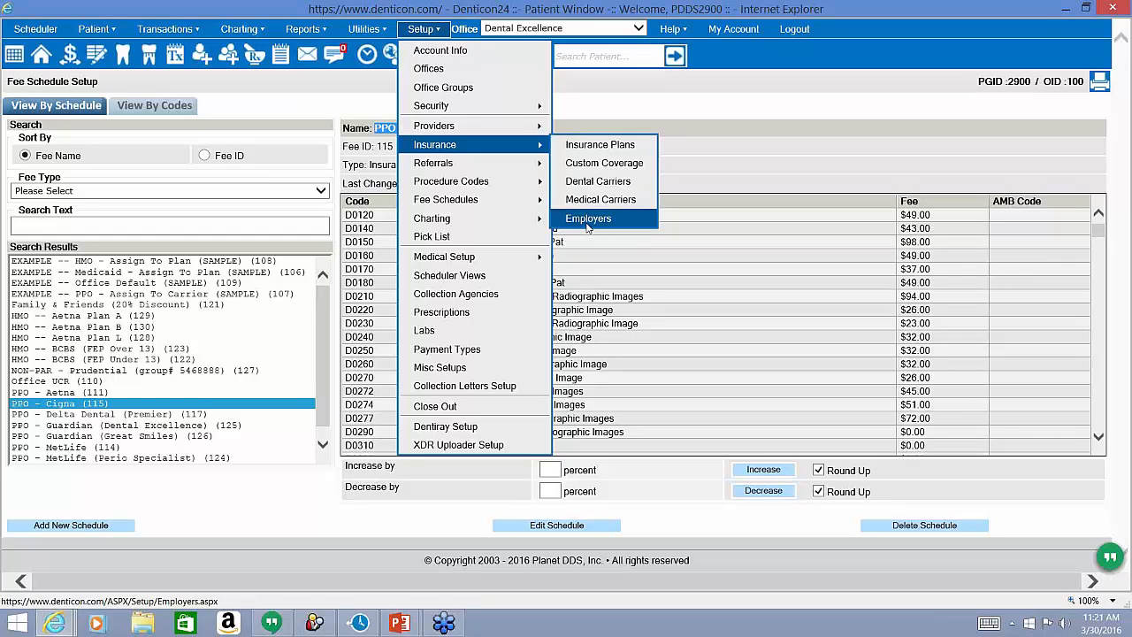
Go to Setup > Insurance > Insurance Plans to reach the plan search page.
click(584, 149)
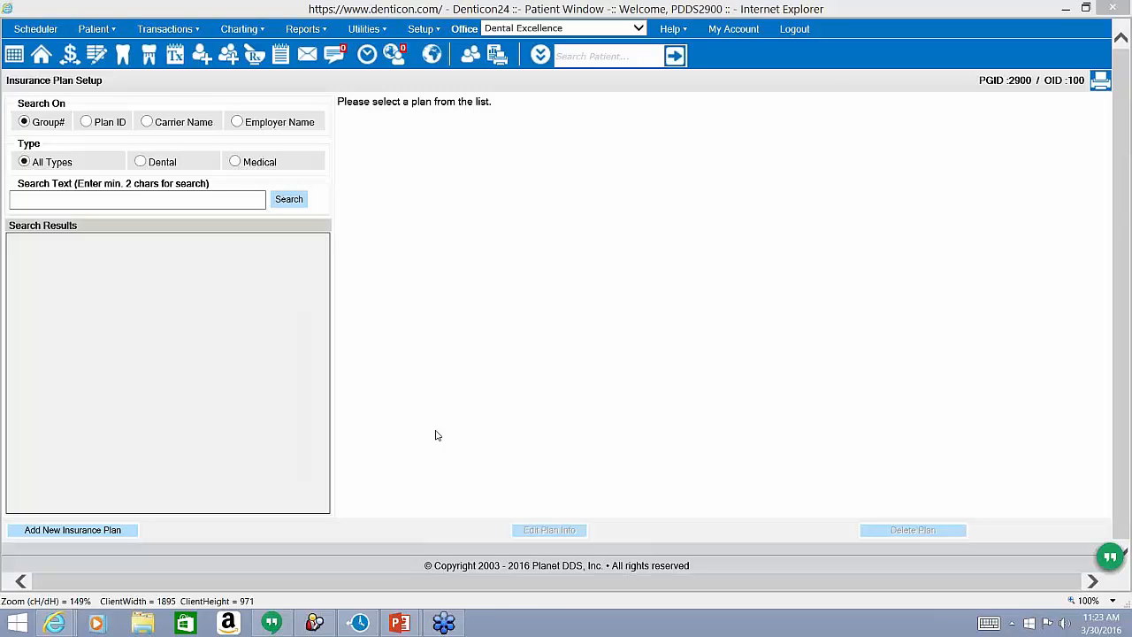
Search existing plans for group number 33120.
click(108, 165)
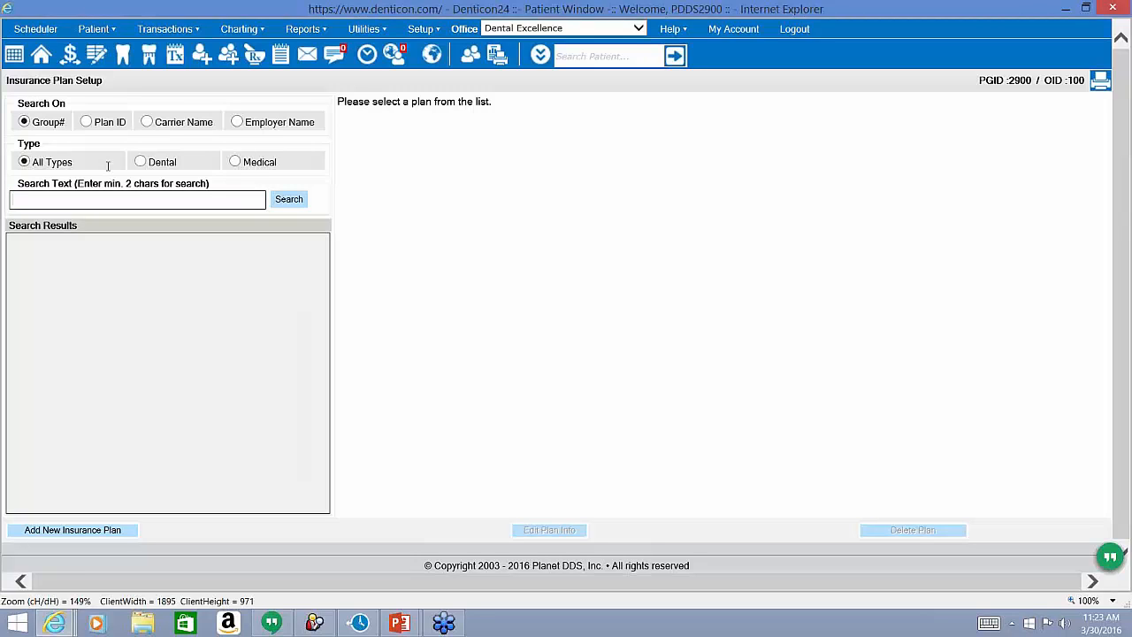
text(33120)
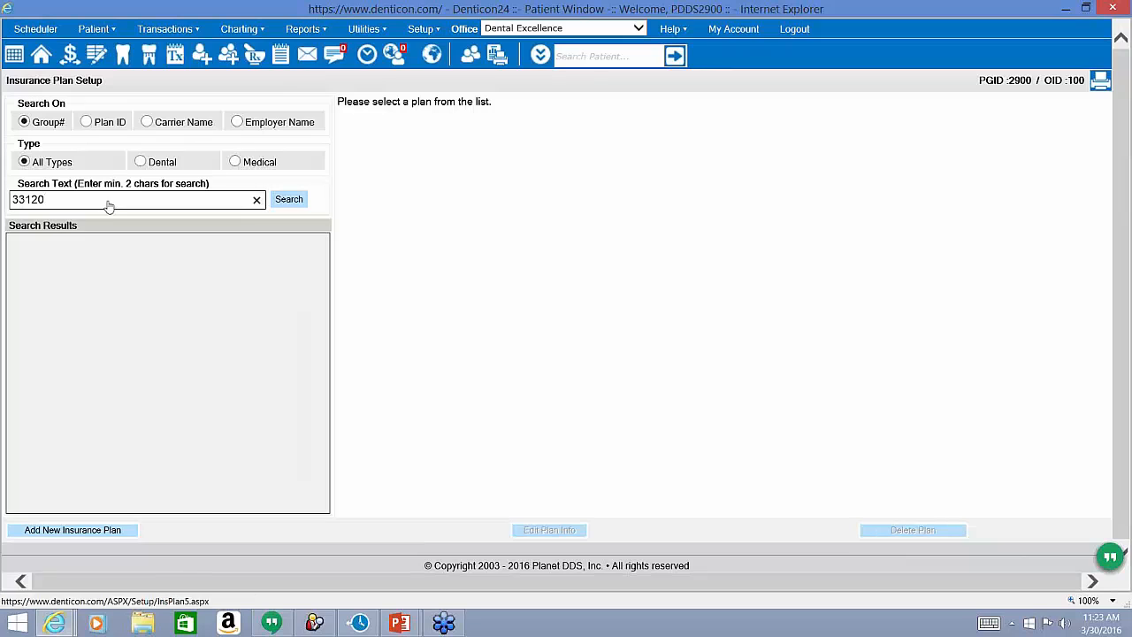
click(289, 200)
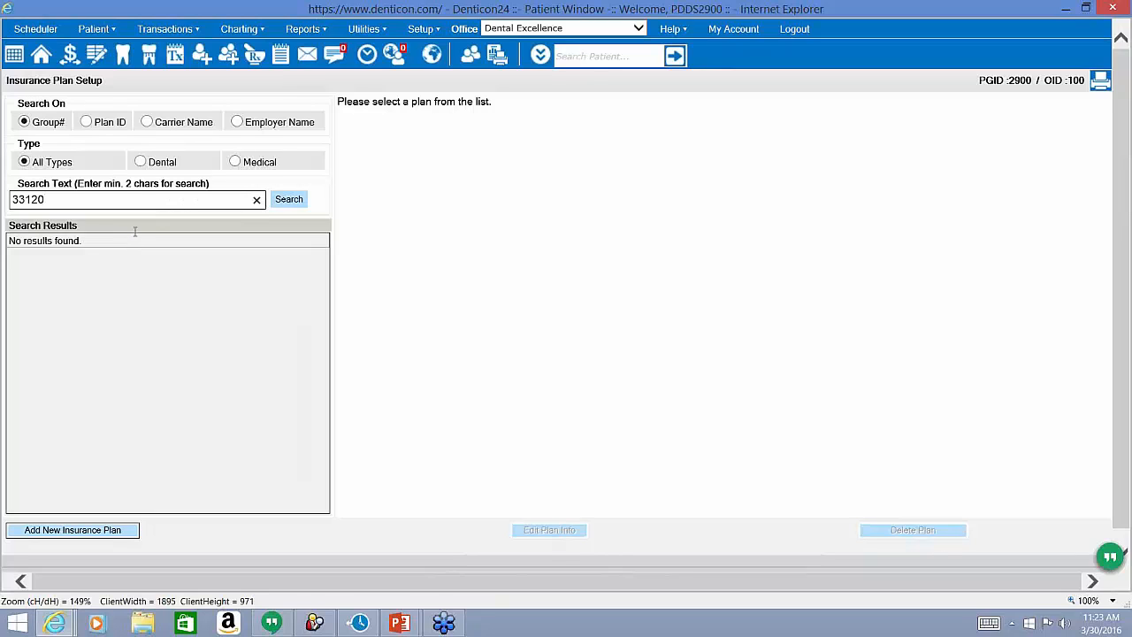
Search plans by employer name 'mifr', which returns no results.
click(237, 122)
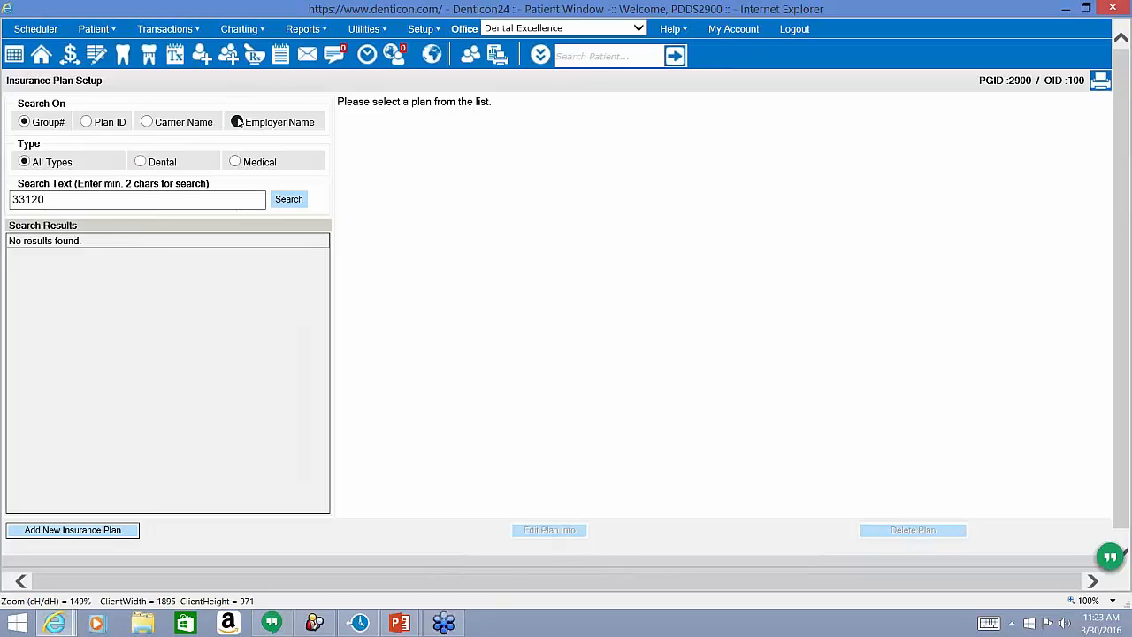
key(Down)
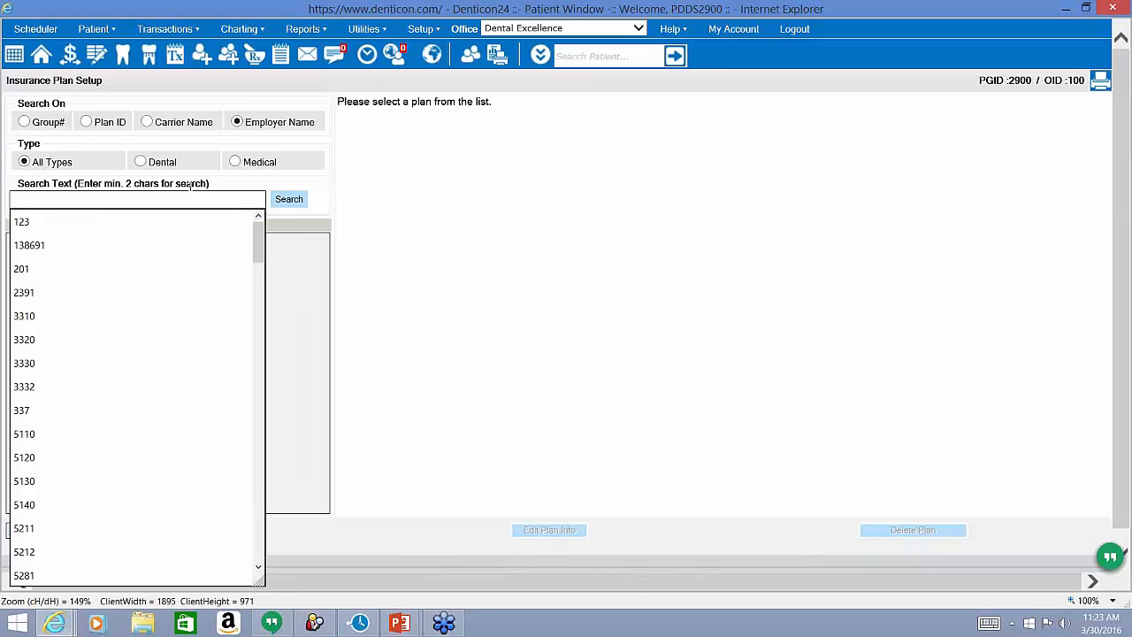
text(mifro)
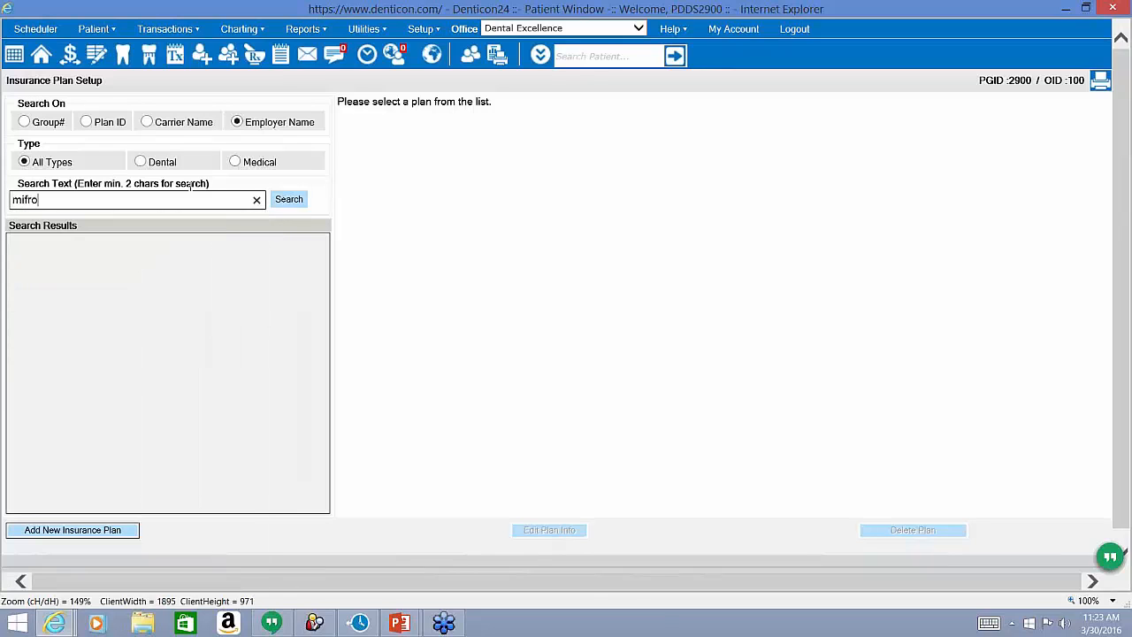
key(Tab)
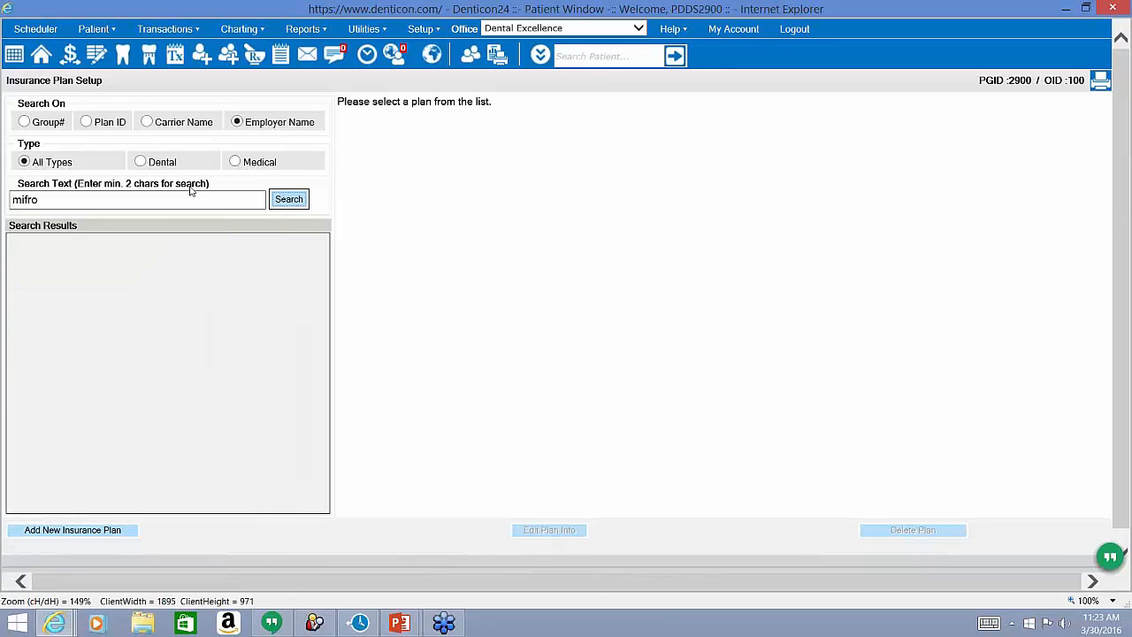
click(287, 206)
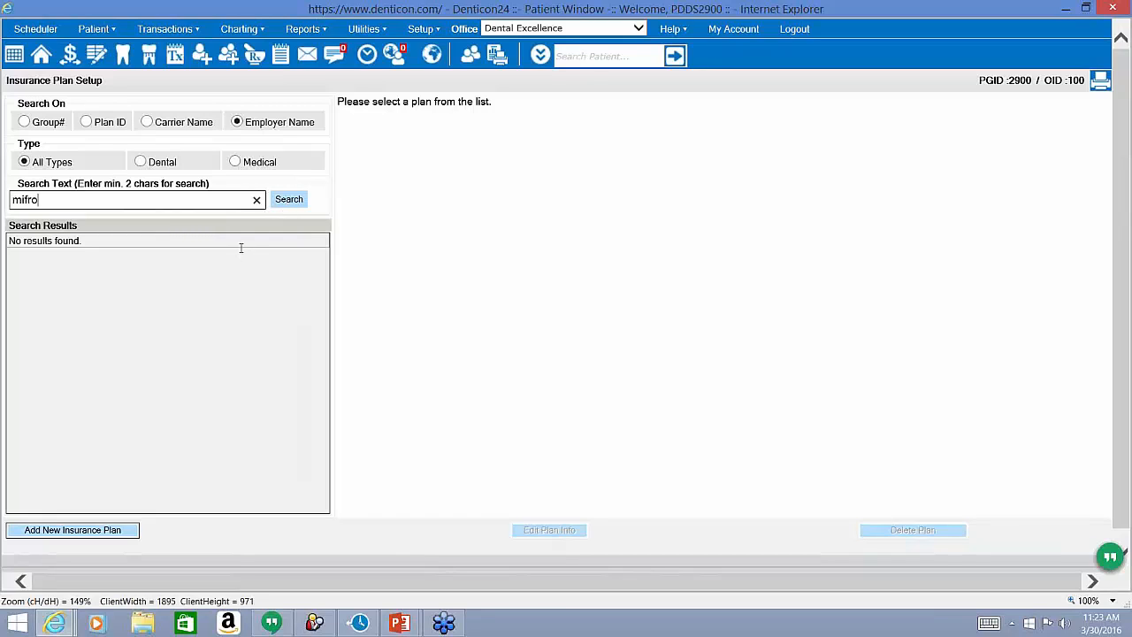
Search plans by carrier name 'met' to list the JMJ Productions MET LIFE plan.
click(147, 122)
click(158, 198)
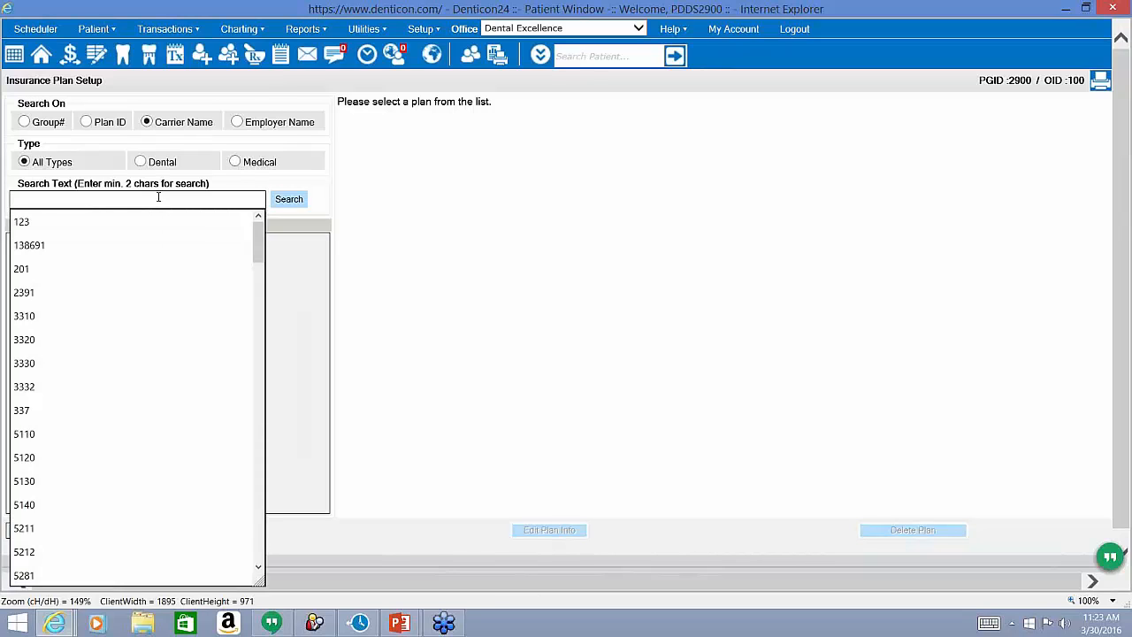
text(met)
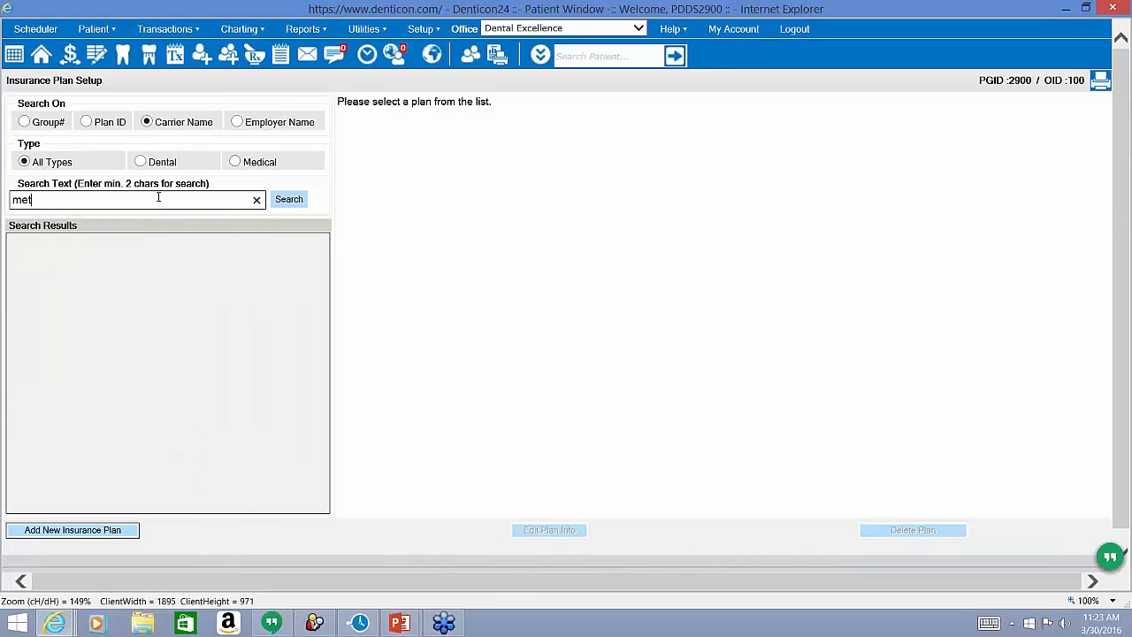
key(Return)
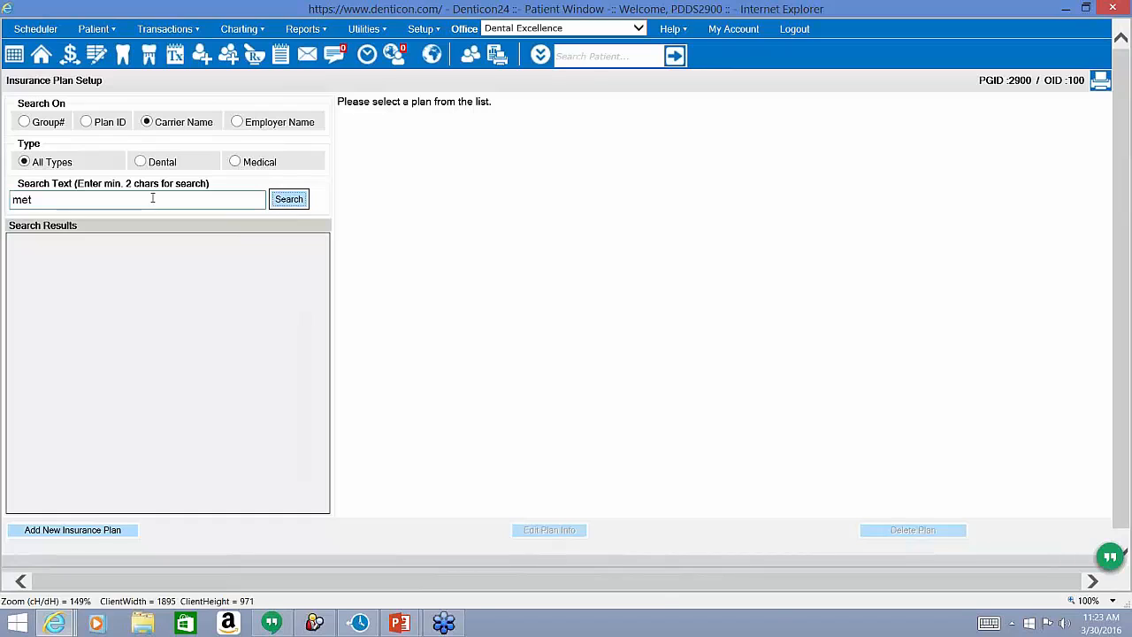
click(152, 200)
key(shift+Left)
key(shift+Left)
key(shift+Left)
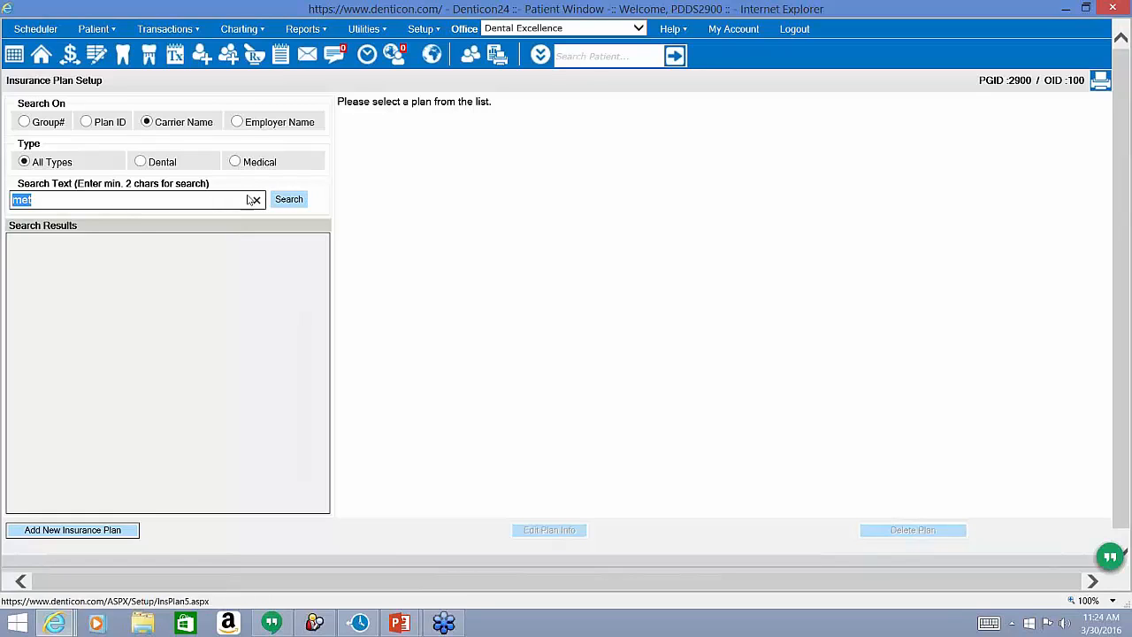
key(Return)
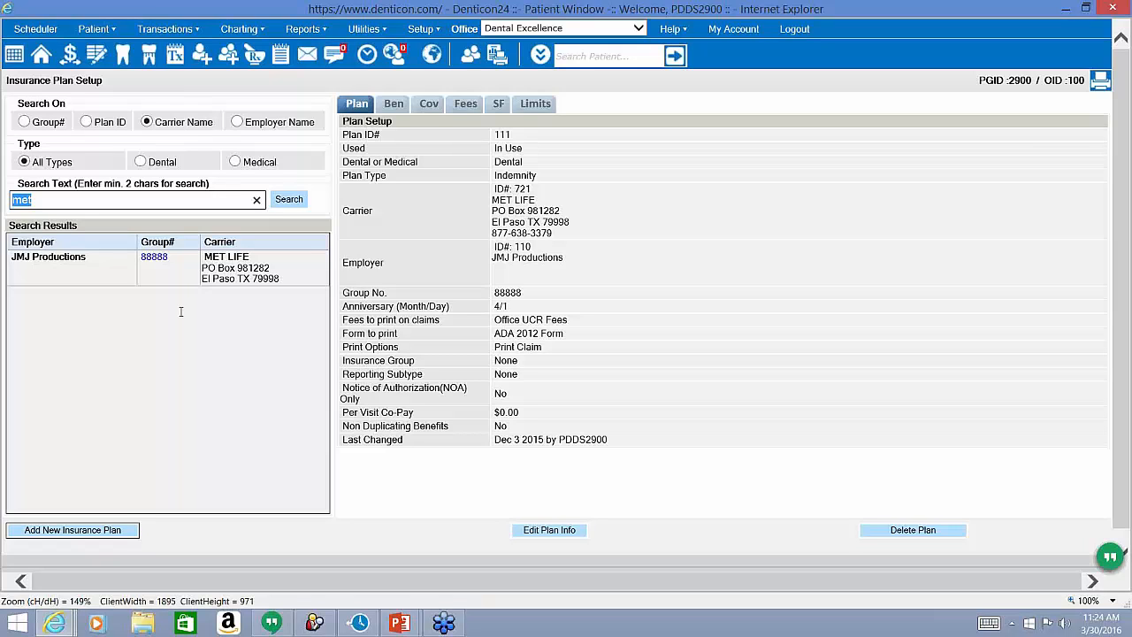
Start a new insurance plan and mark it as Dental.
click(70, 537)
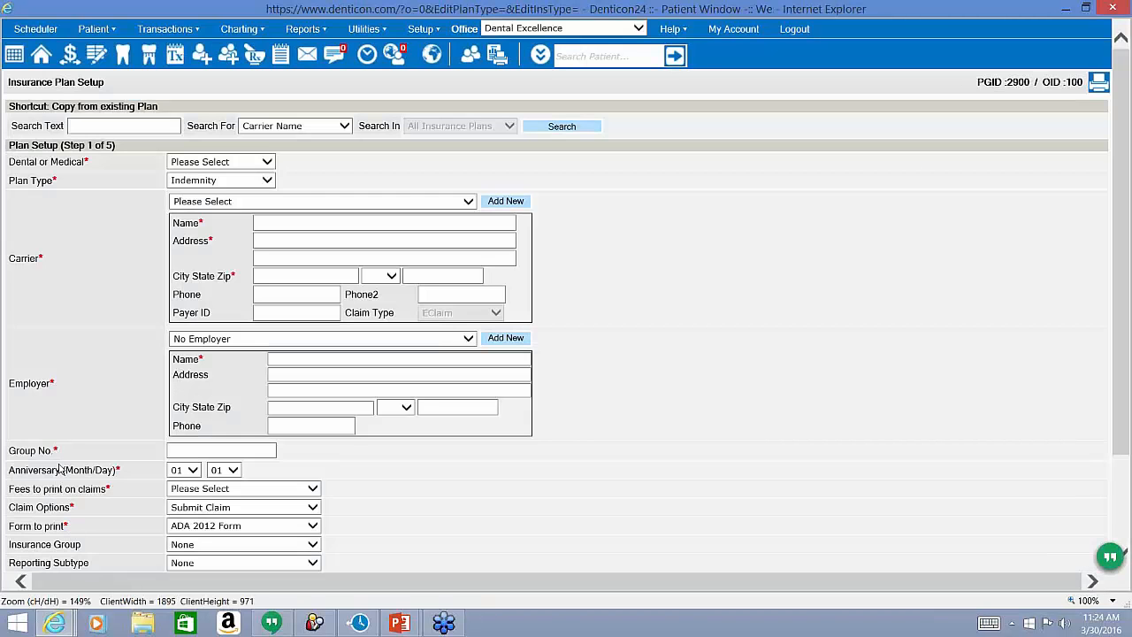
drag(87, 163, 13, 165)
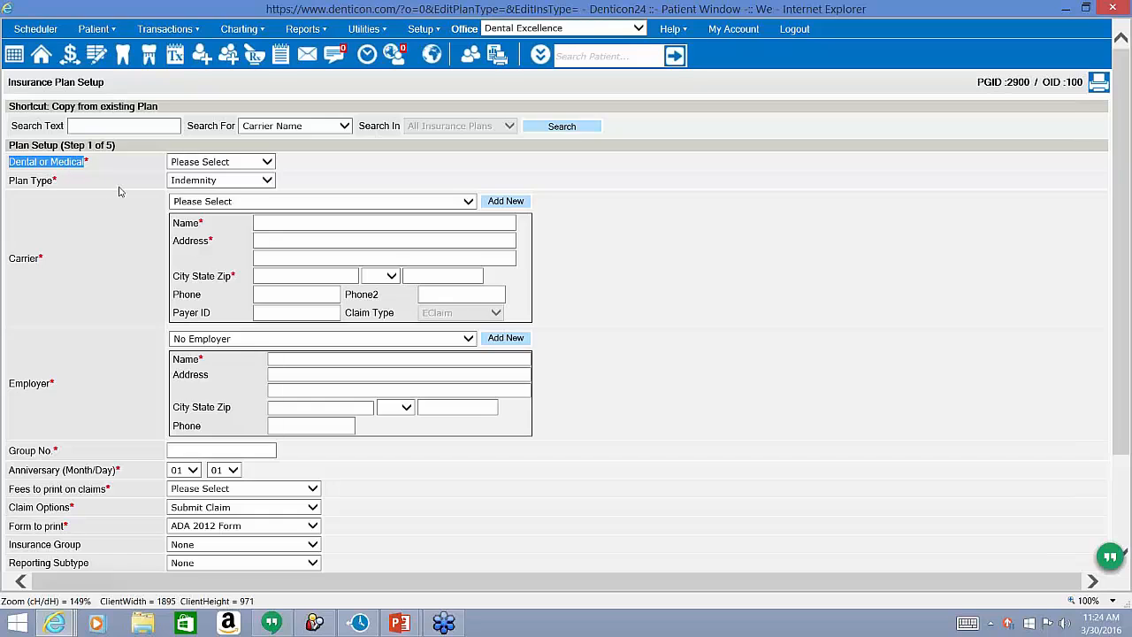
click(267, 162)
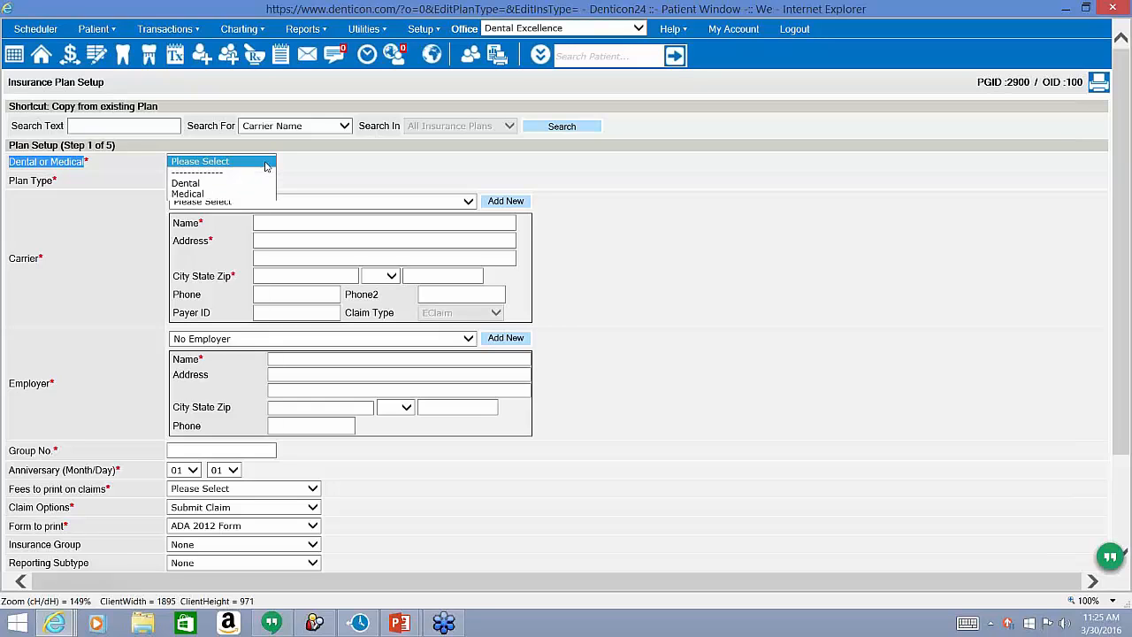
click(224, 184)
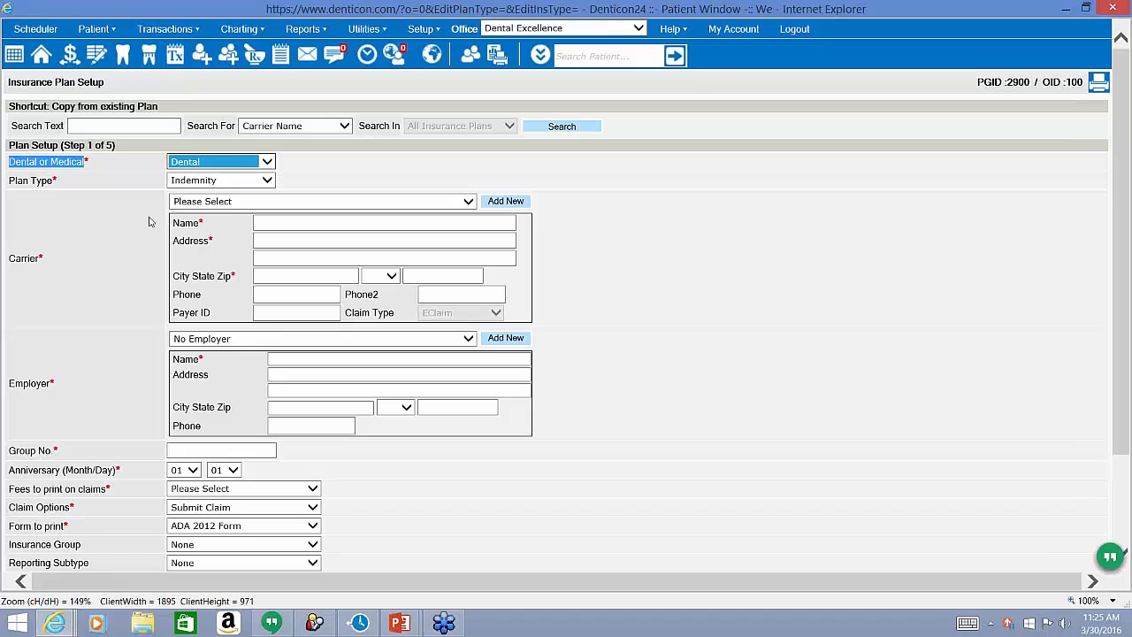
Set the new plan's Plan Type to PPO.
drag(53, 181, 16, 186)
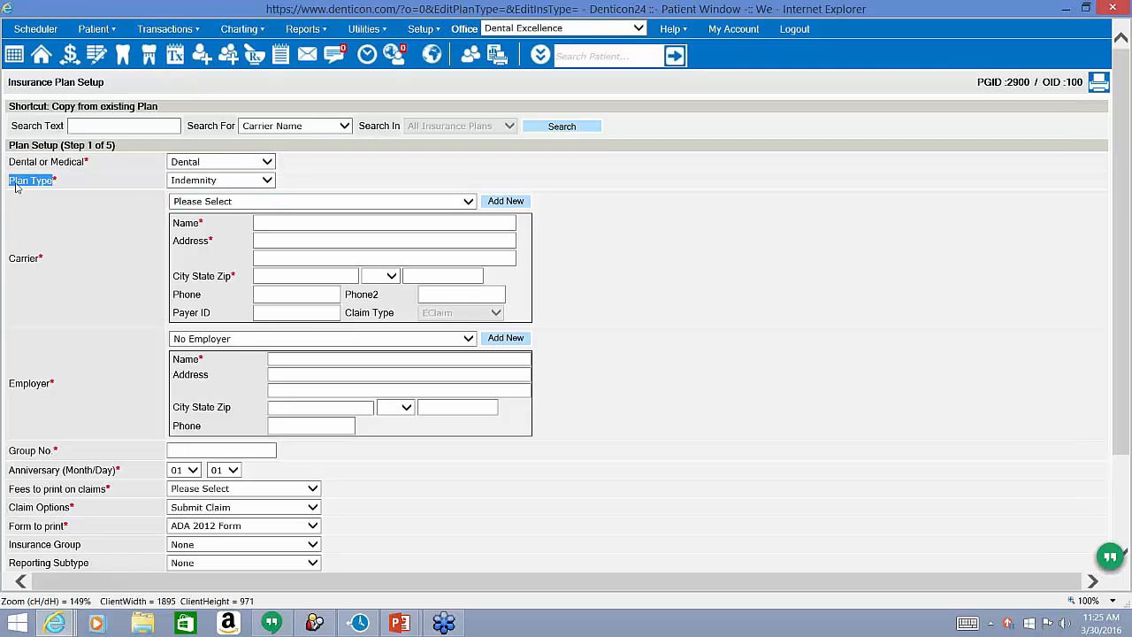
click(267, 181)
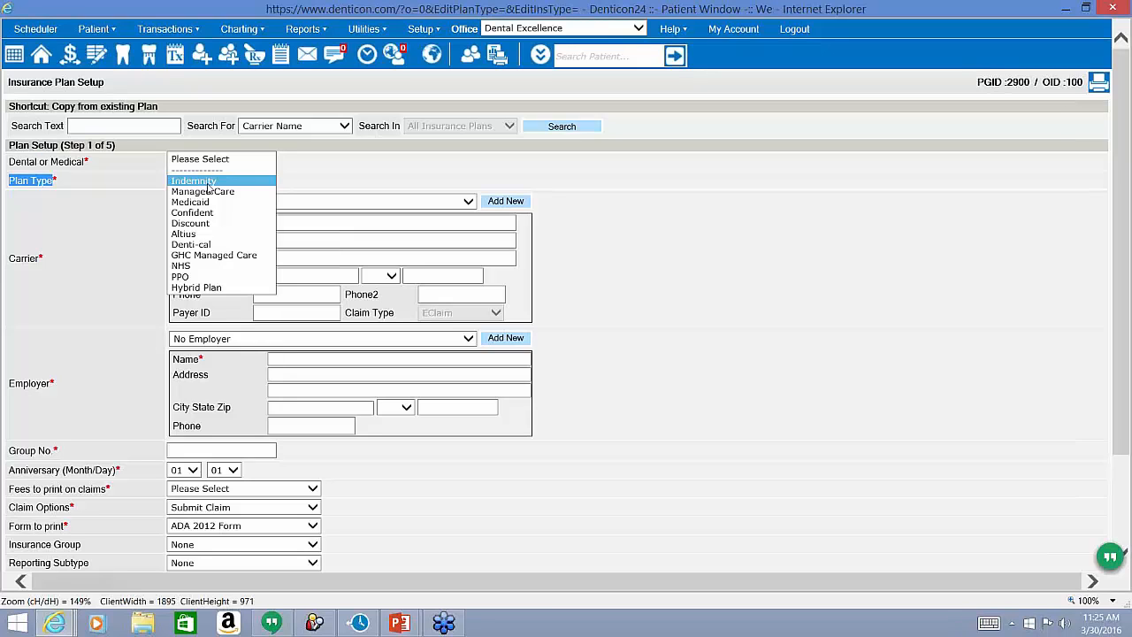
click(191, 277)
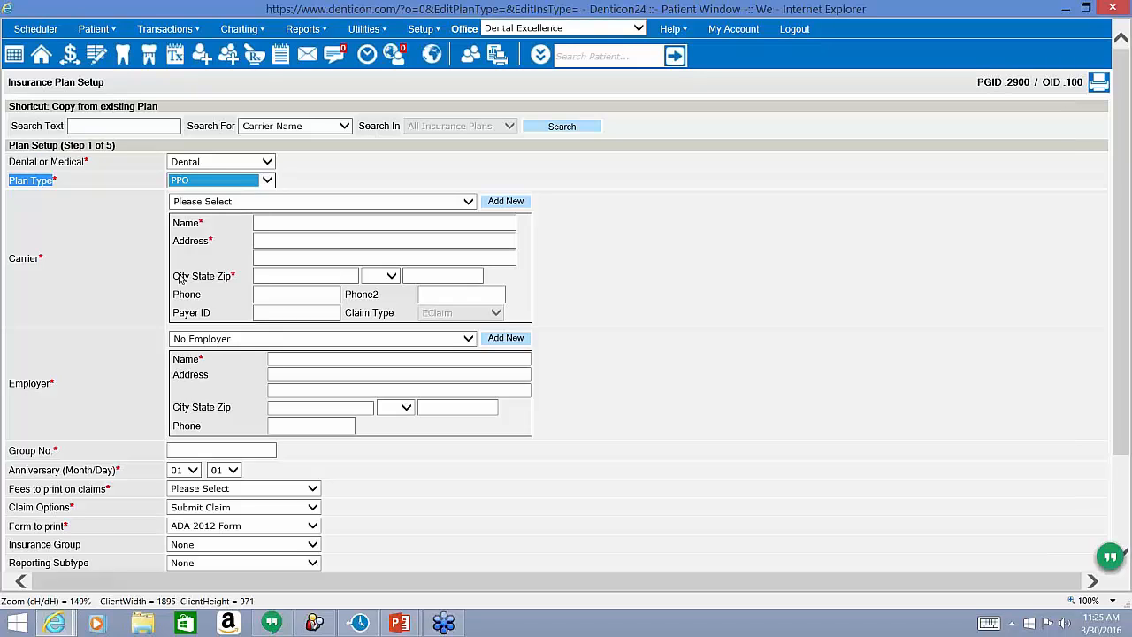
click(227, 182)
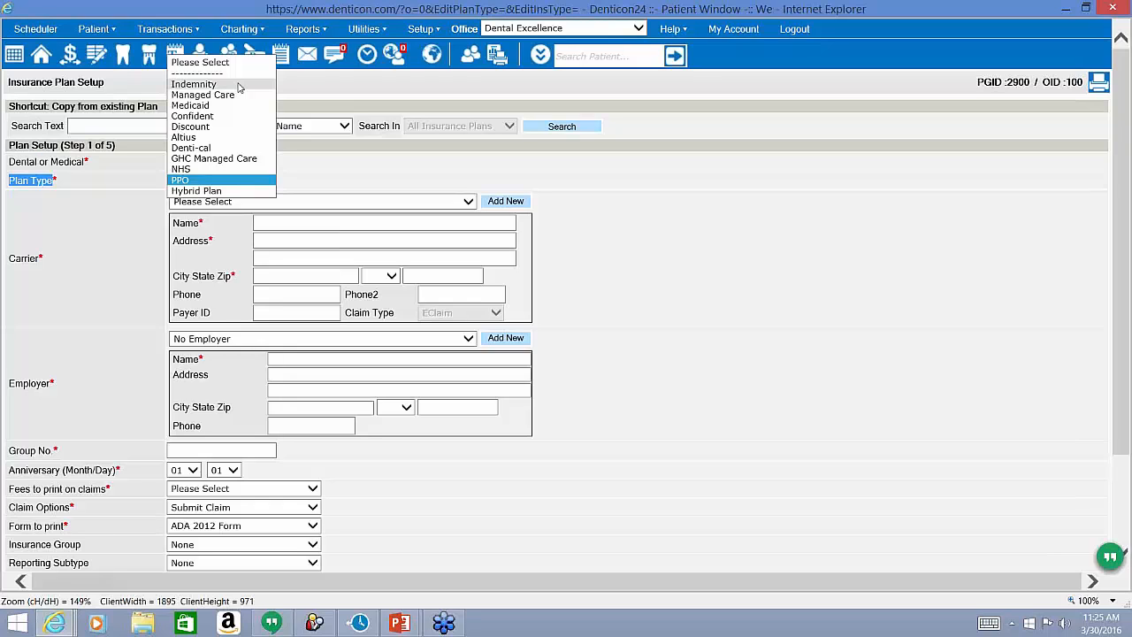
click(146, 312)
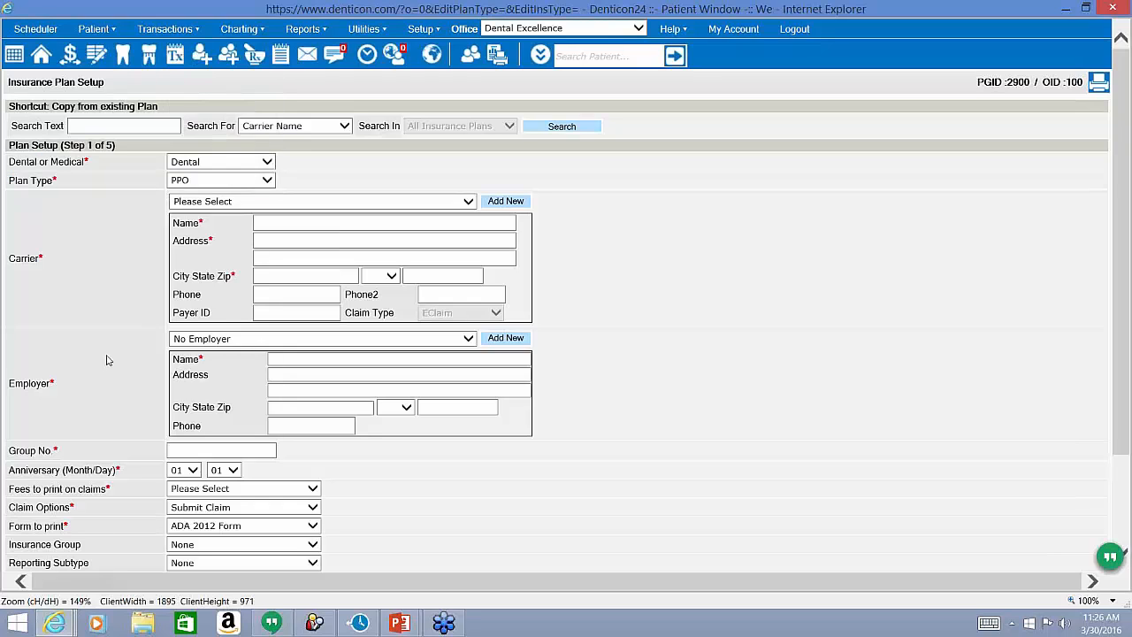
Choose MET LIFE (TX) - PO Box 981282 as carrier, filling in payer ID 65978.
click(113, 238)
click(223, 203)
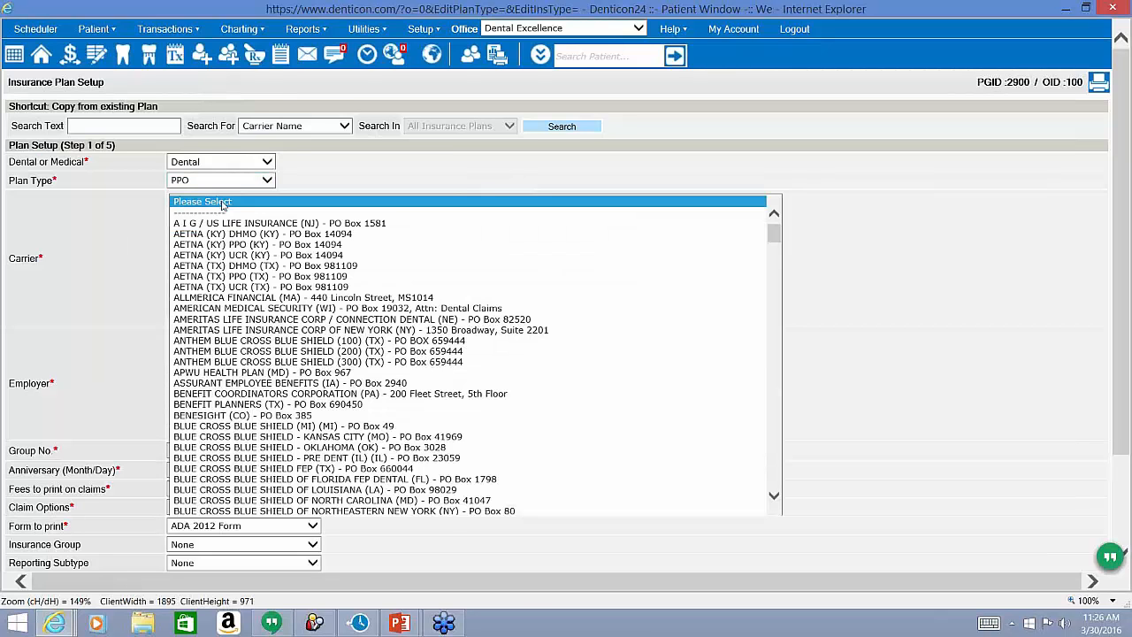
scroll(246, 237, down, 8)
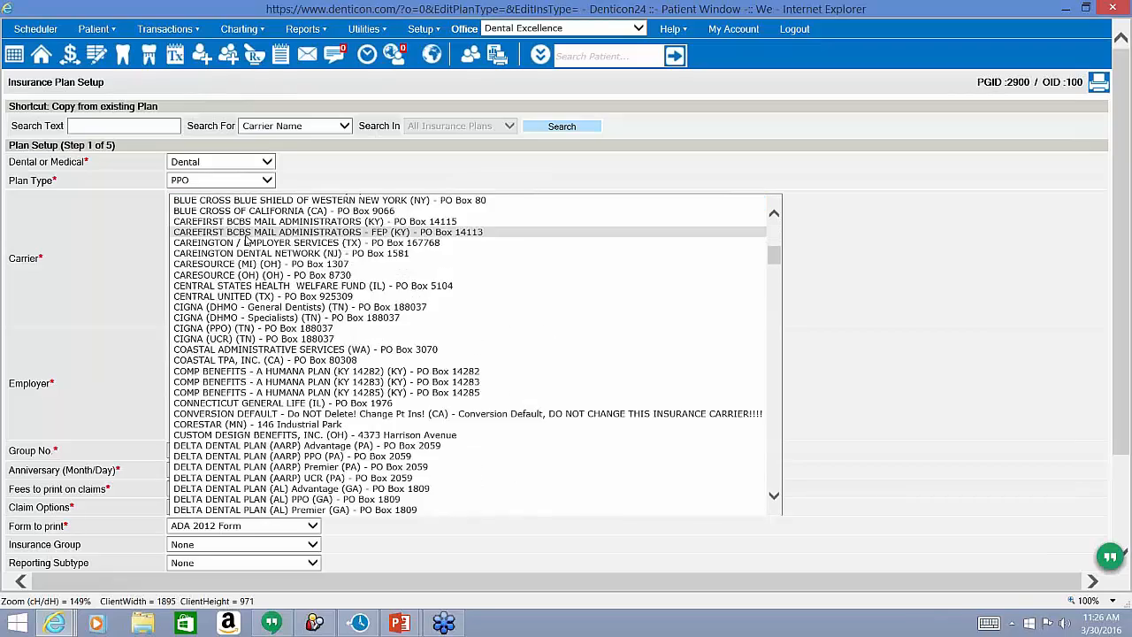
scroll(246, 237, down, 10)
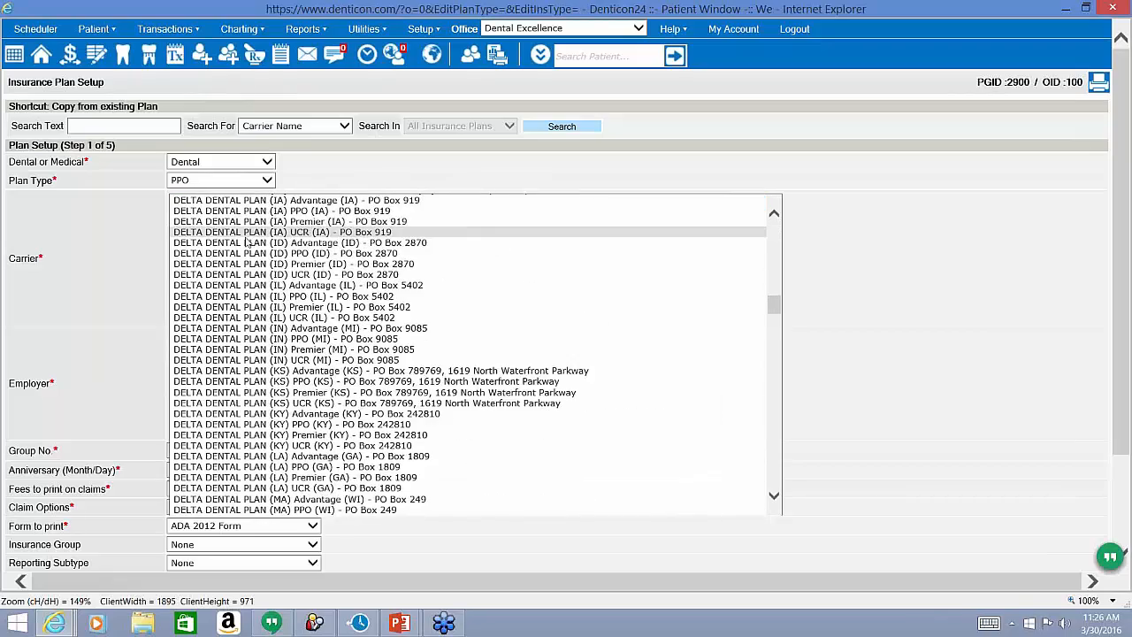
scroll(247, 241, down, 12)
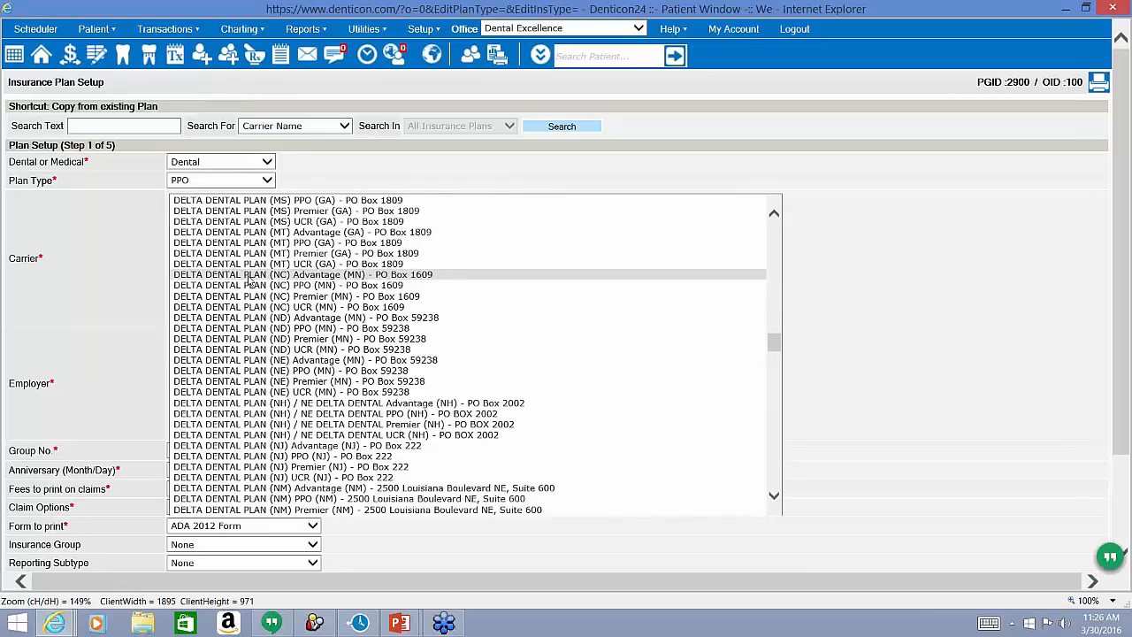
scroll(249, 279, down, 20)
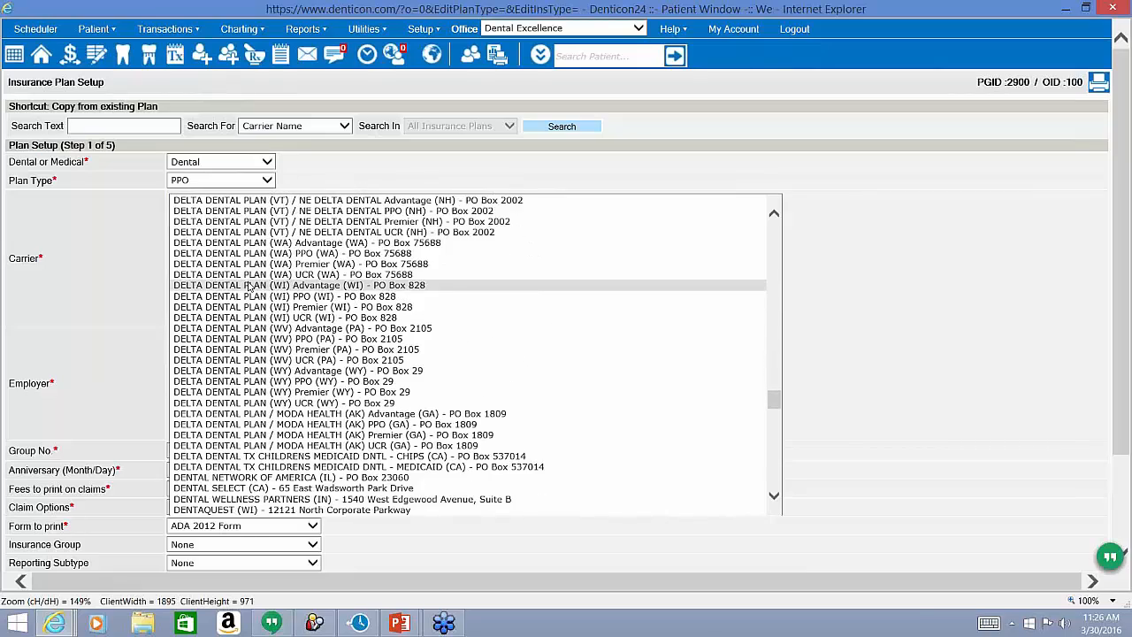
scroll(250, 288, down, 20)
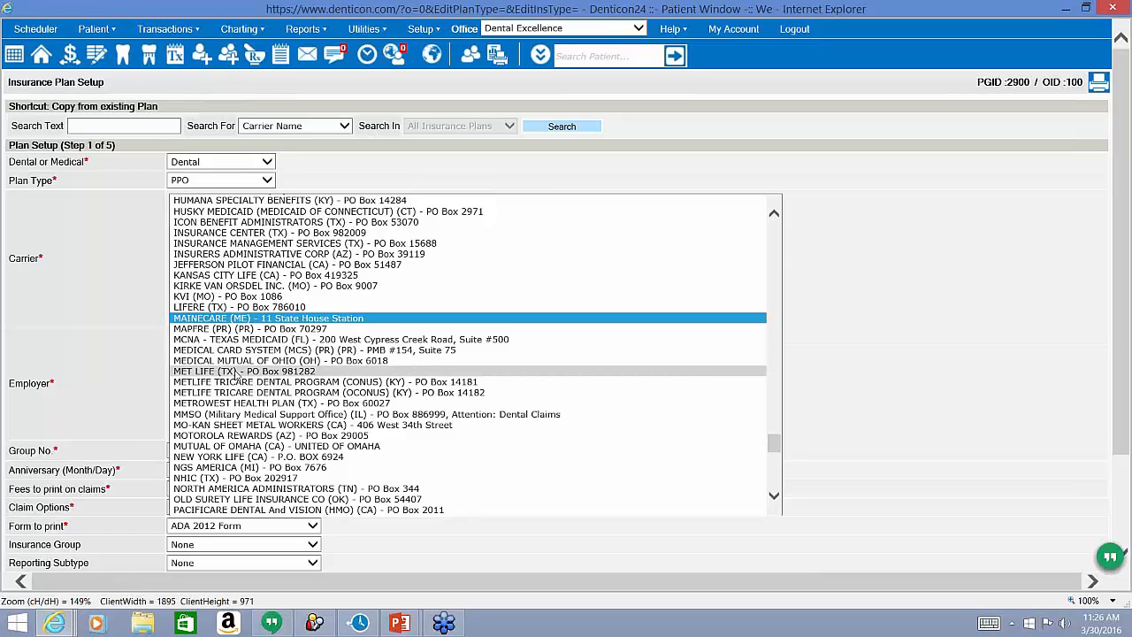
click(237, 374)
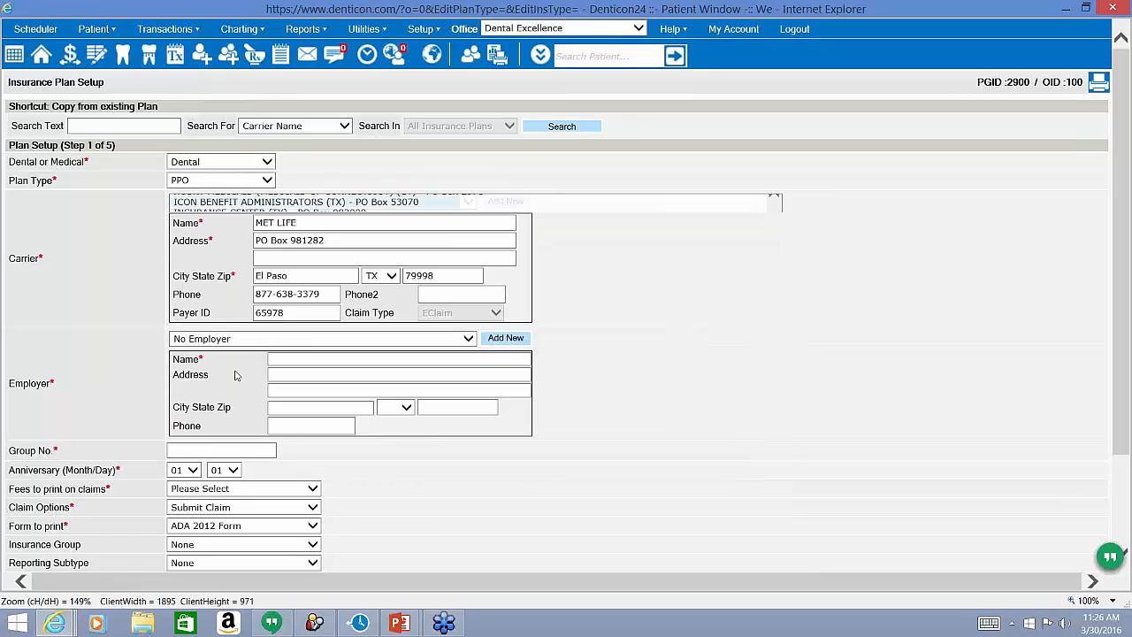
click(259, 204)
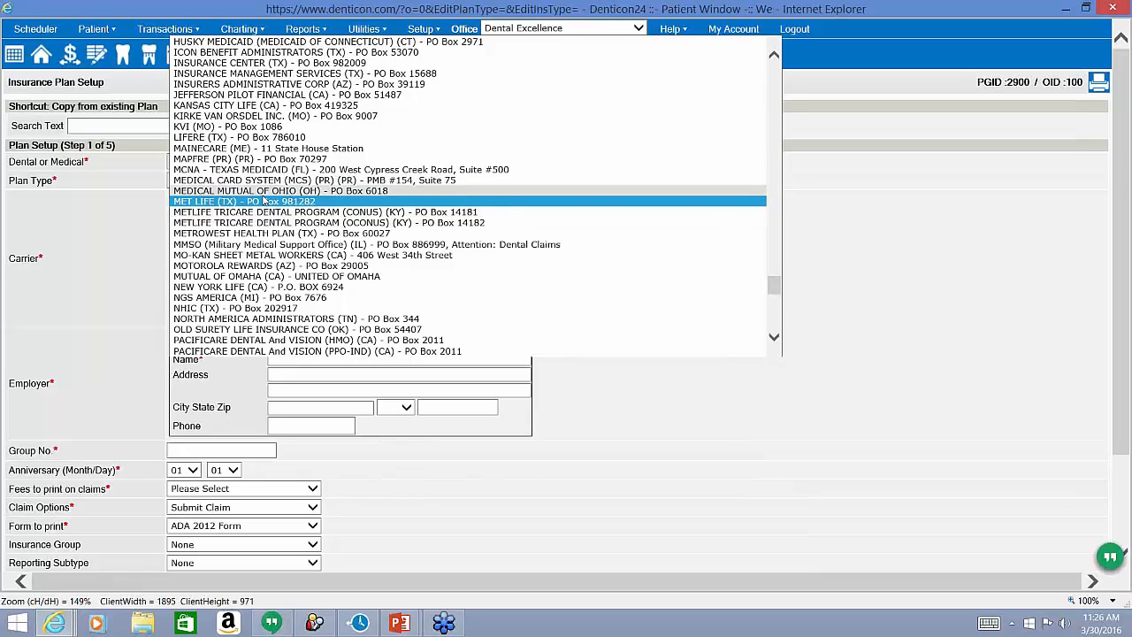
click(261, 202)
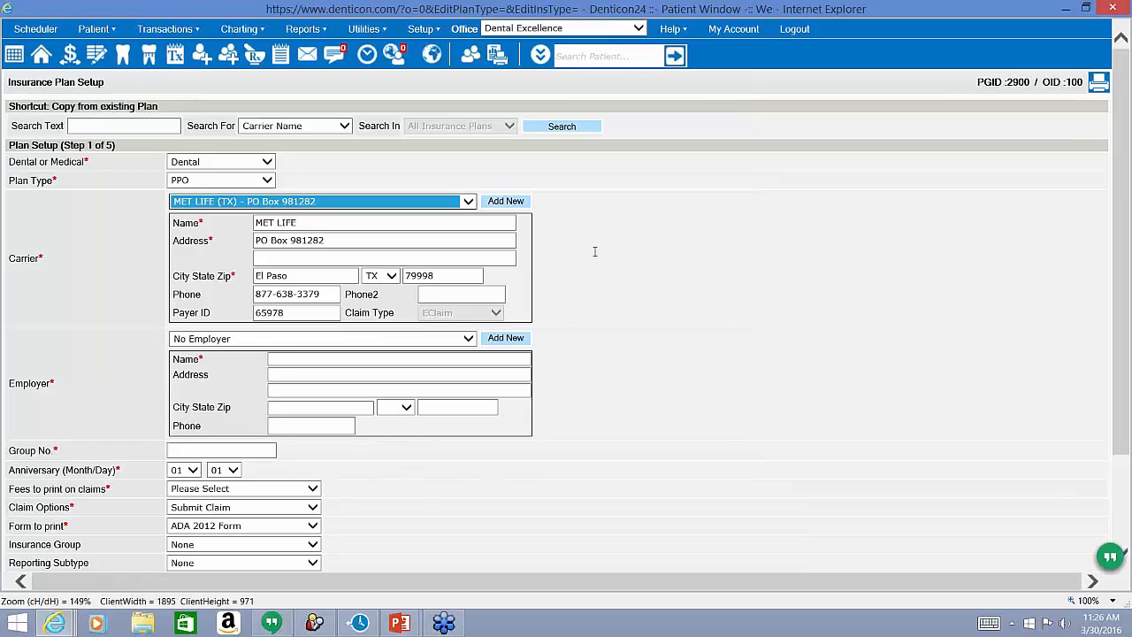
Add a new employer named 'MiFro, Inc.' to the plan.
drag(51, 386, 8, 386)
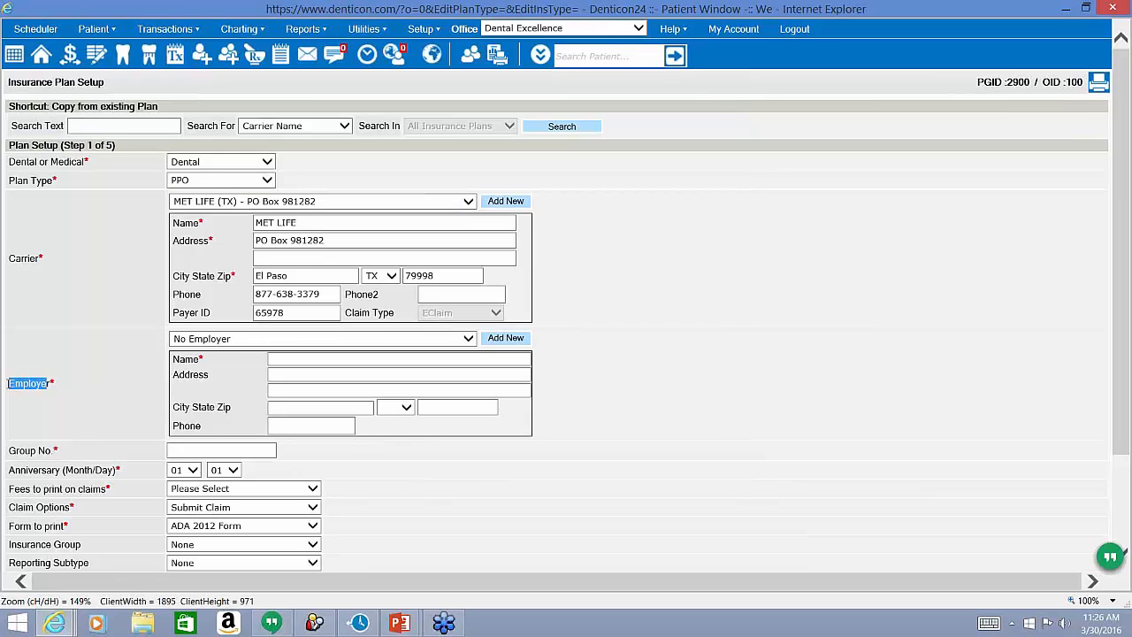
click(215, 341)
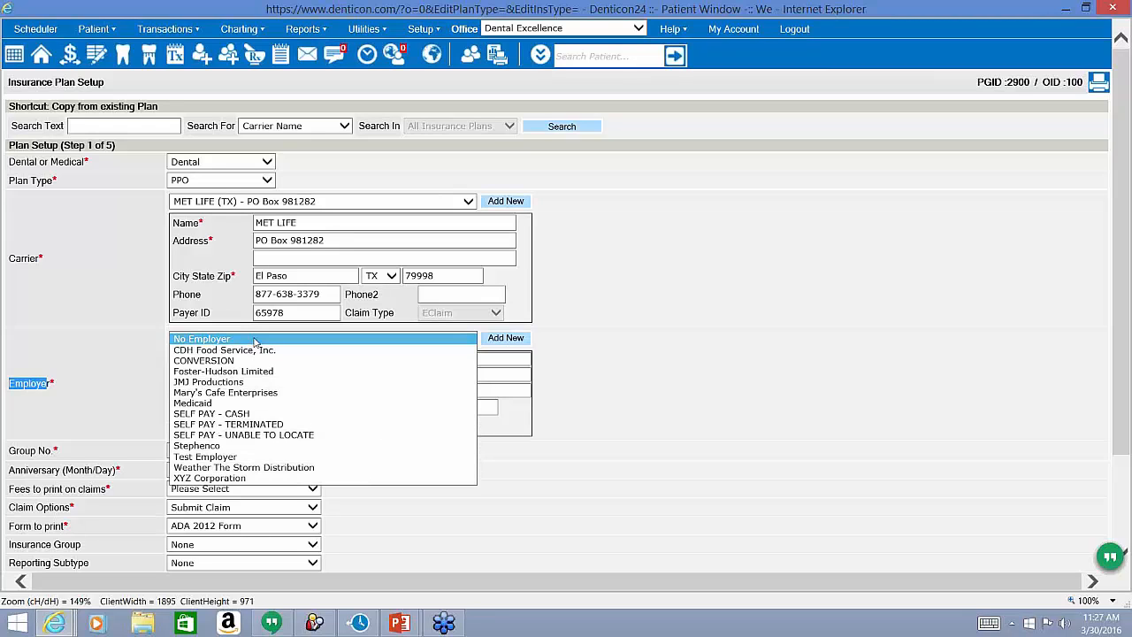
click(517, 343)
click(500, 356)
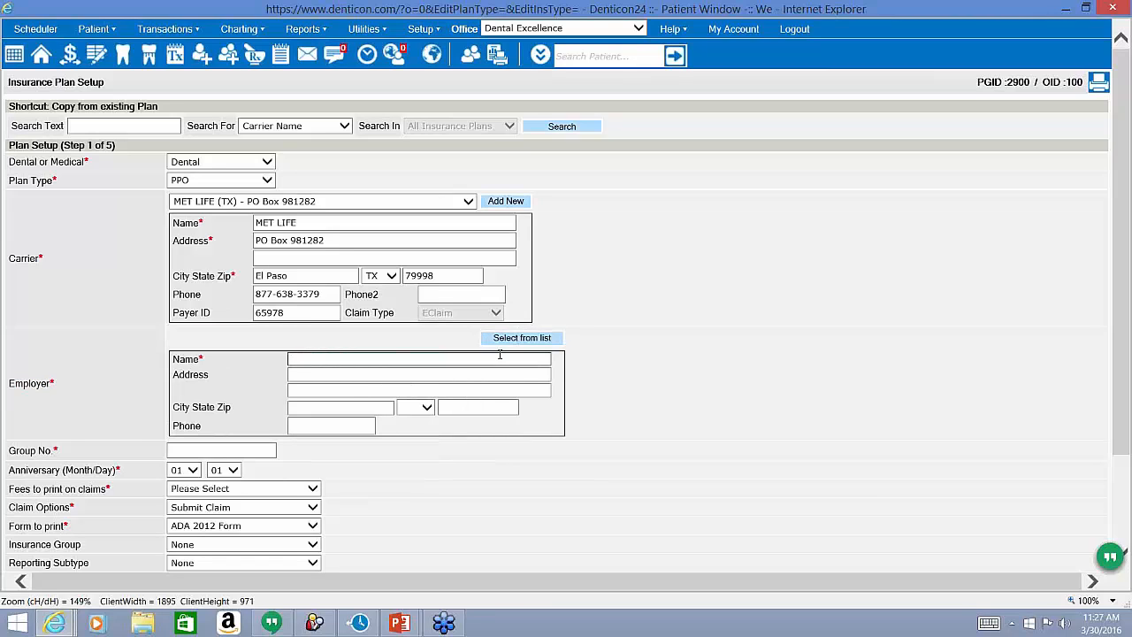
text(MiFro, Inc.)
Enter group number 33120 for the plan.
click(235, 446)
click(235, 449)
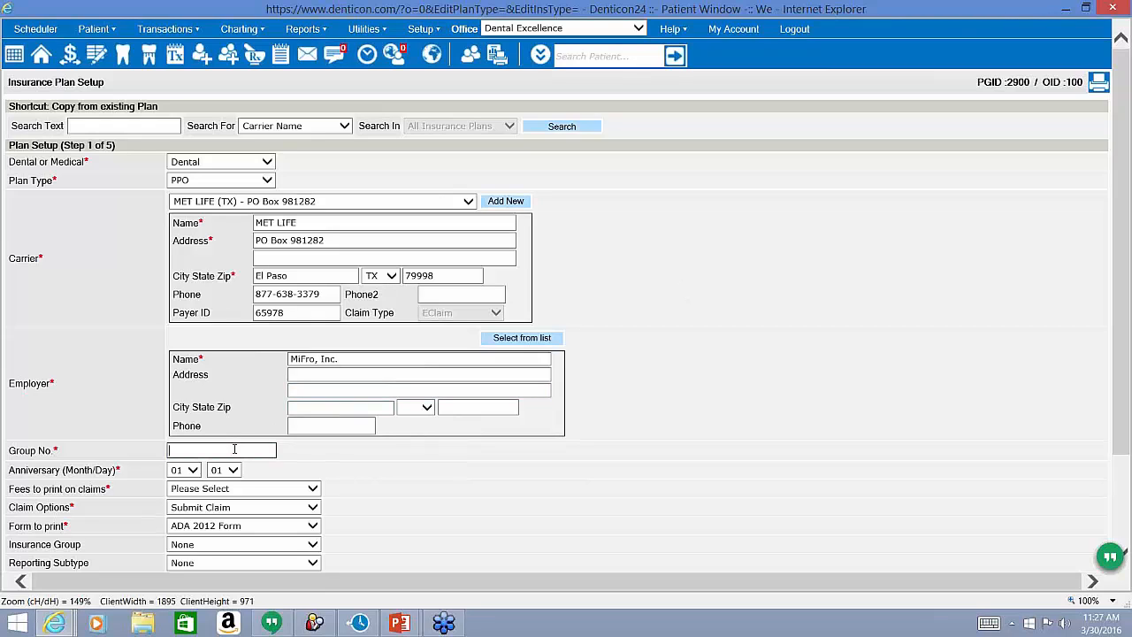
text(33120)
drag(113, 472, 9, 471)
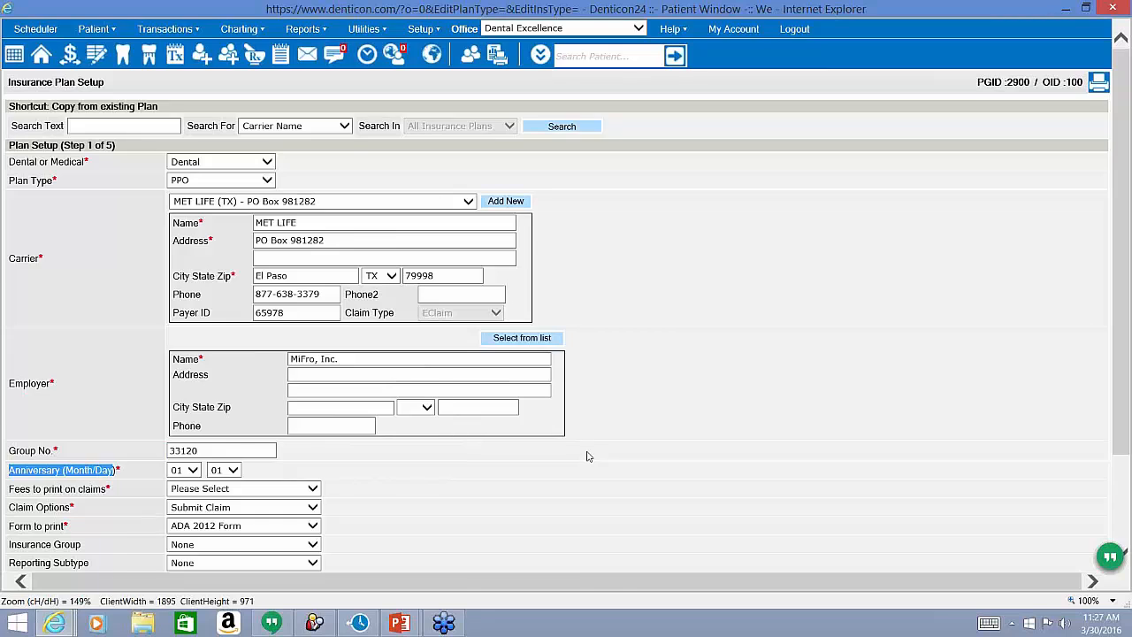
scroll(589, 456, down, 3)
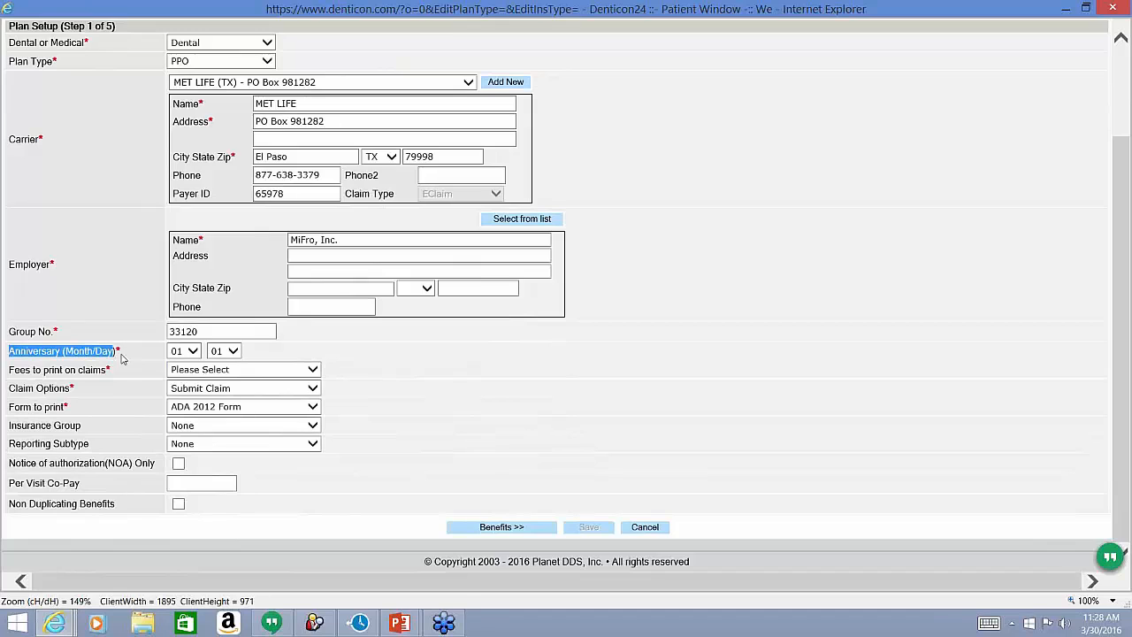
click(188, 354)
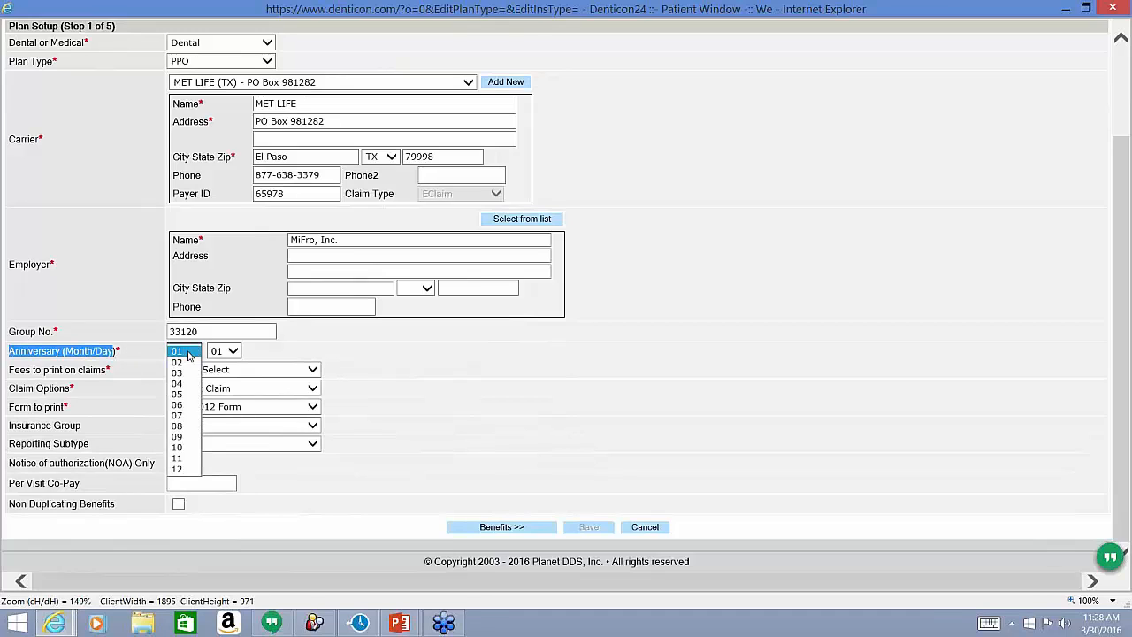
click(233, 351)
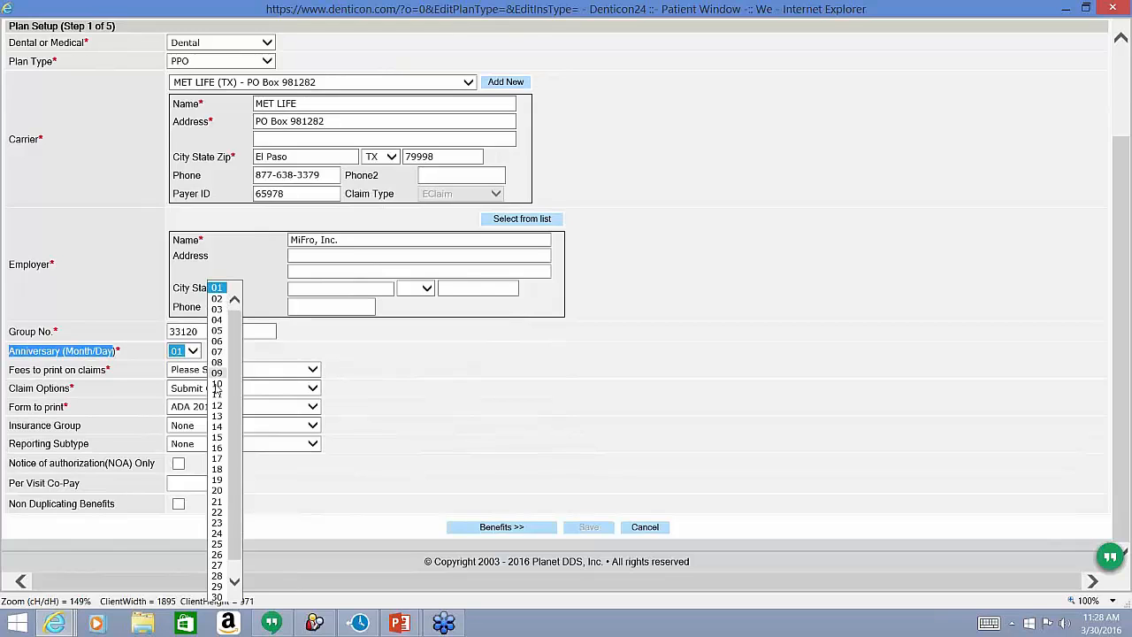
click(218, 449)
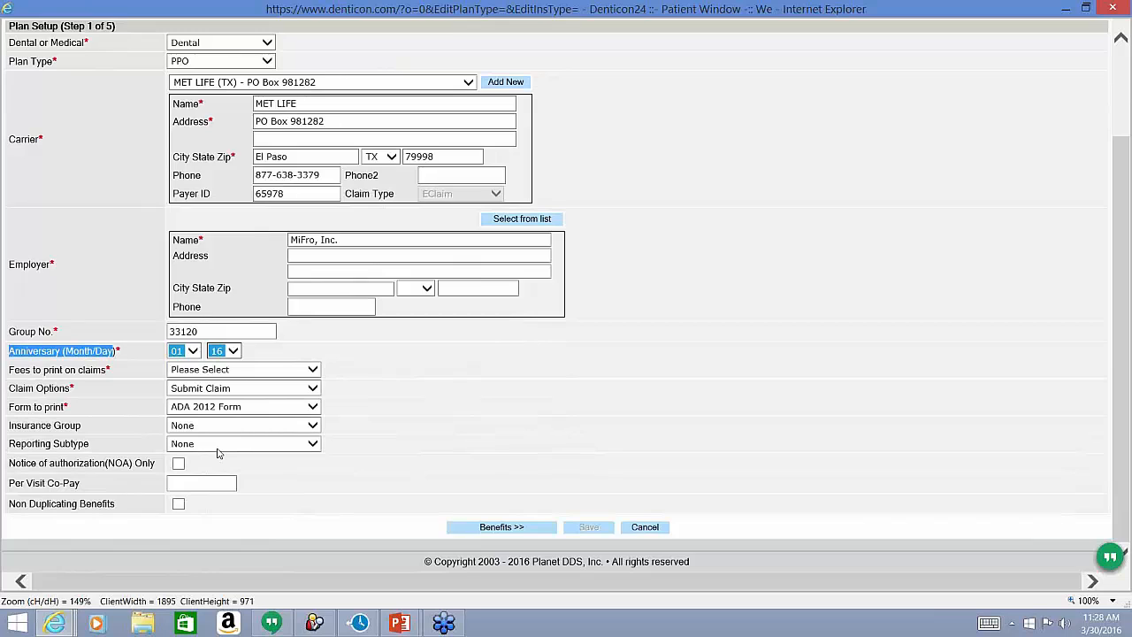
click(232, 351)
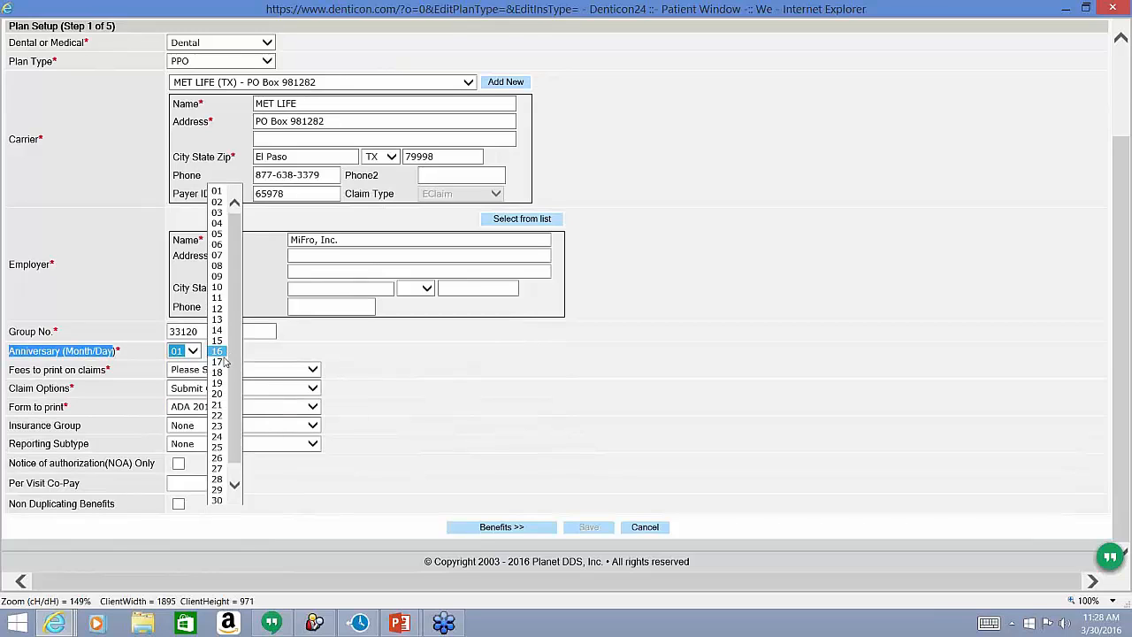
click(219, 362)
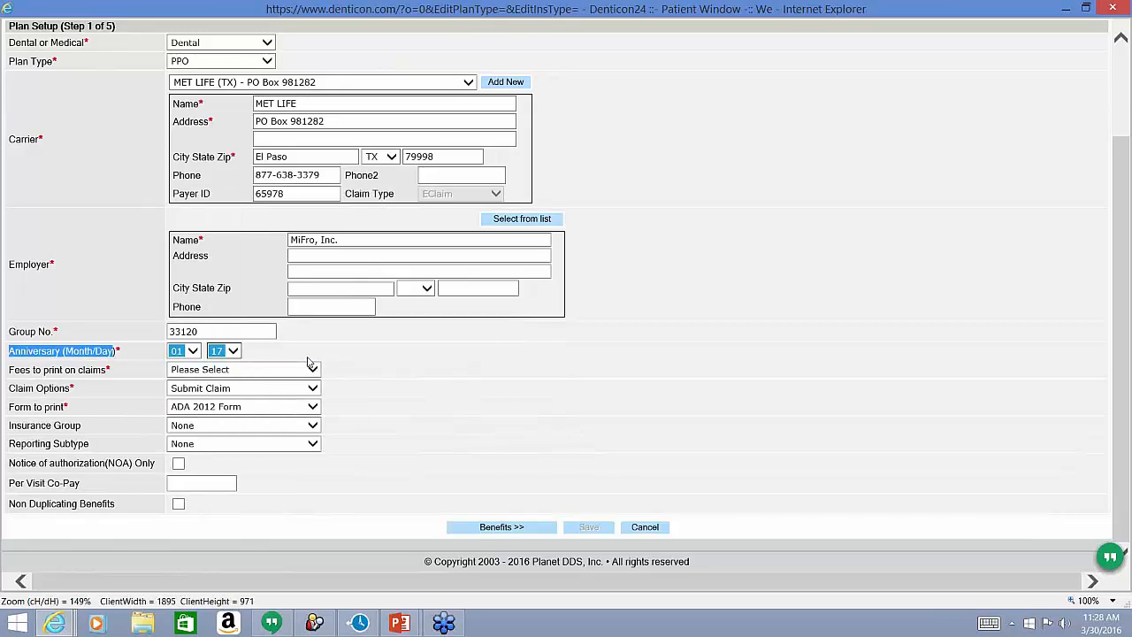
click(217, 352)
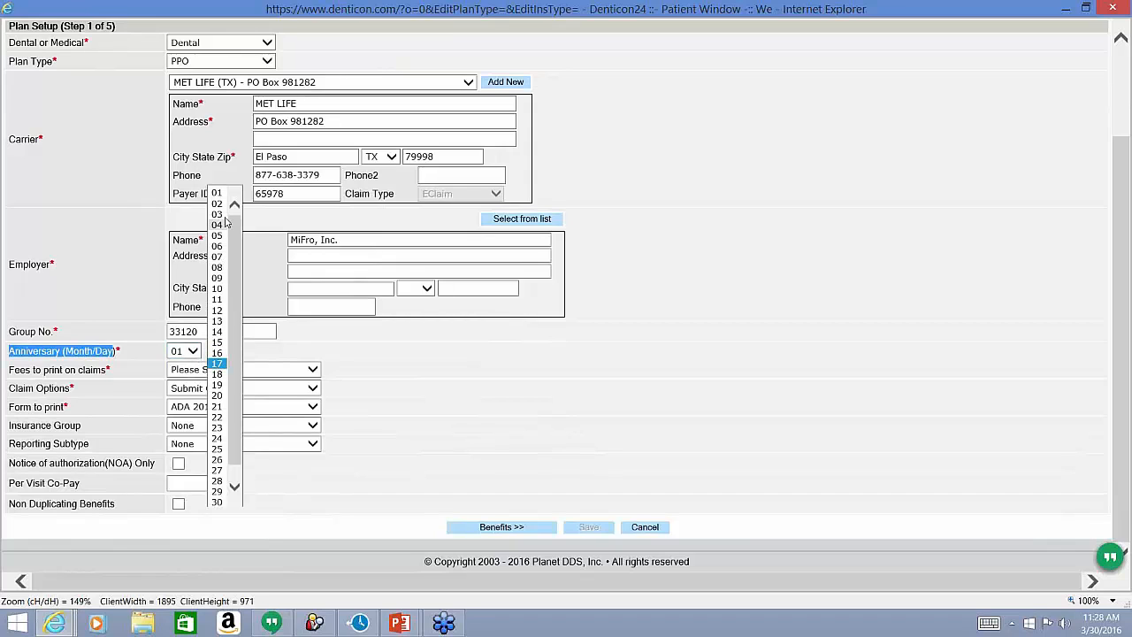
click(219, 192)
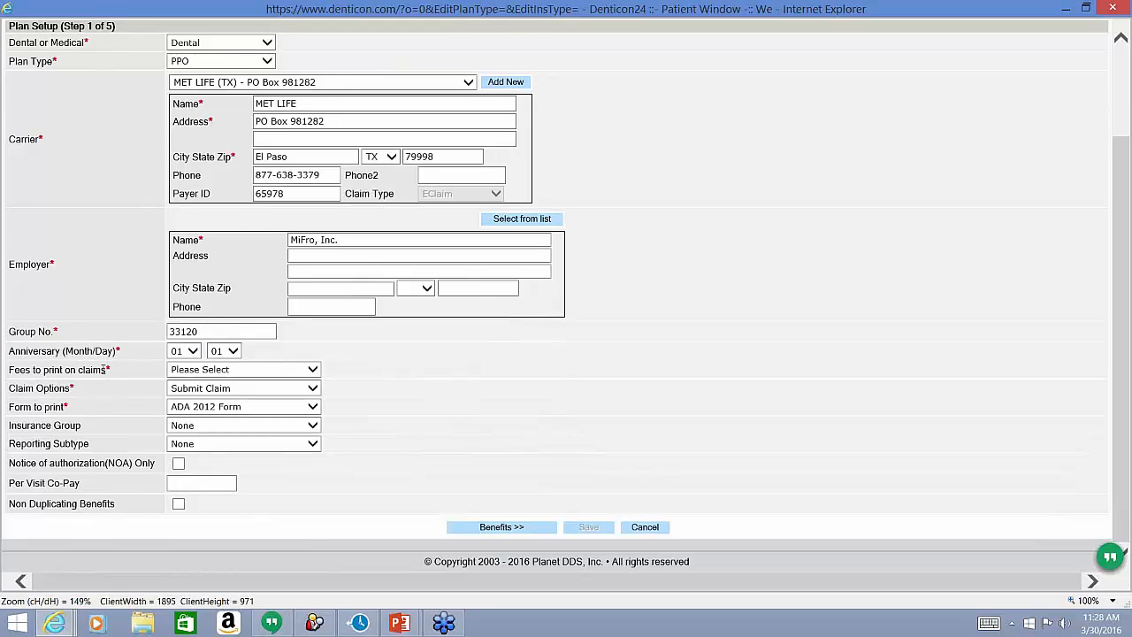
drag(107, 370, 15, 374)
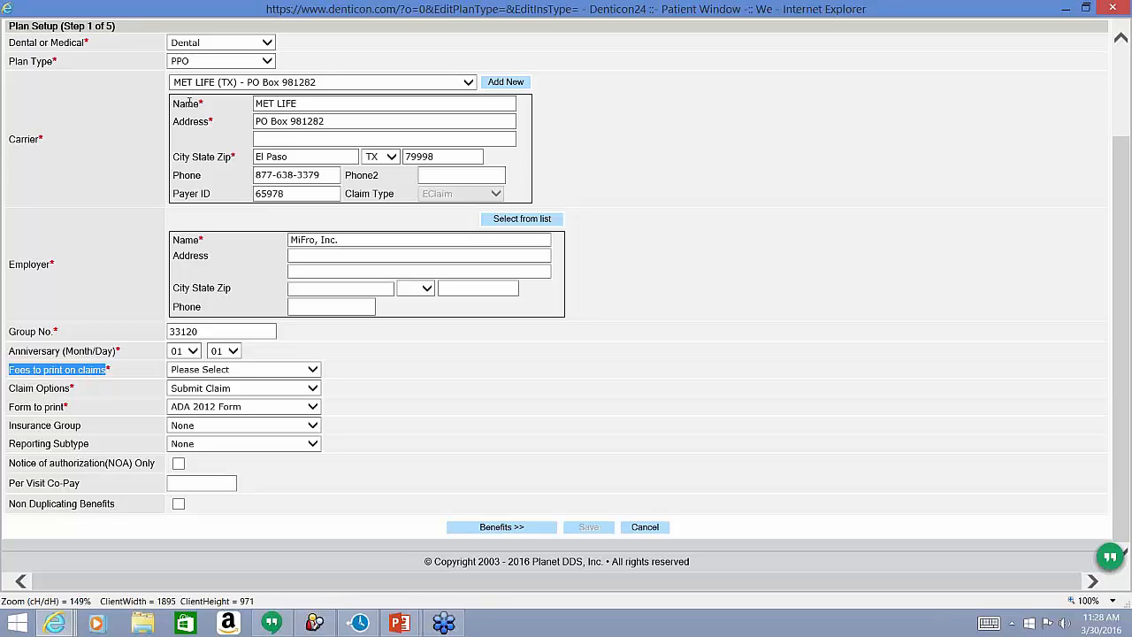
Keep MET LIFE (TX) as carrier and print Office UCR Fees on claims.
click(206, 83)
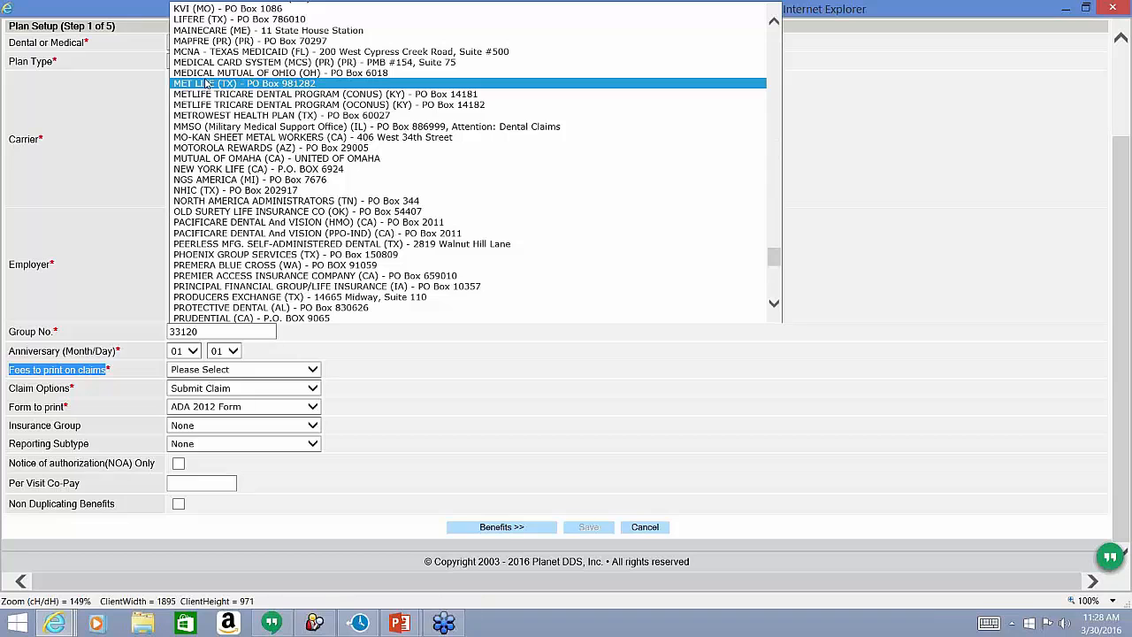
click(207, 82)
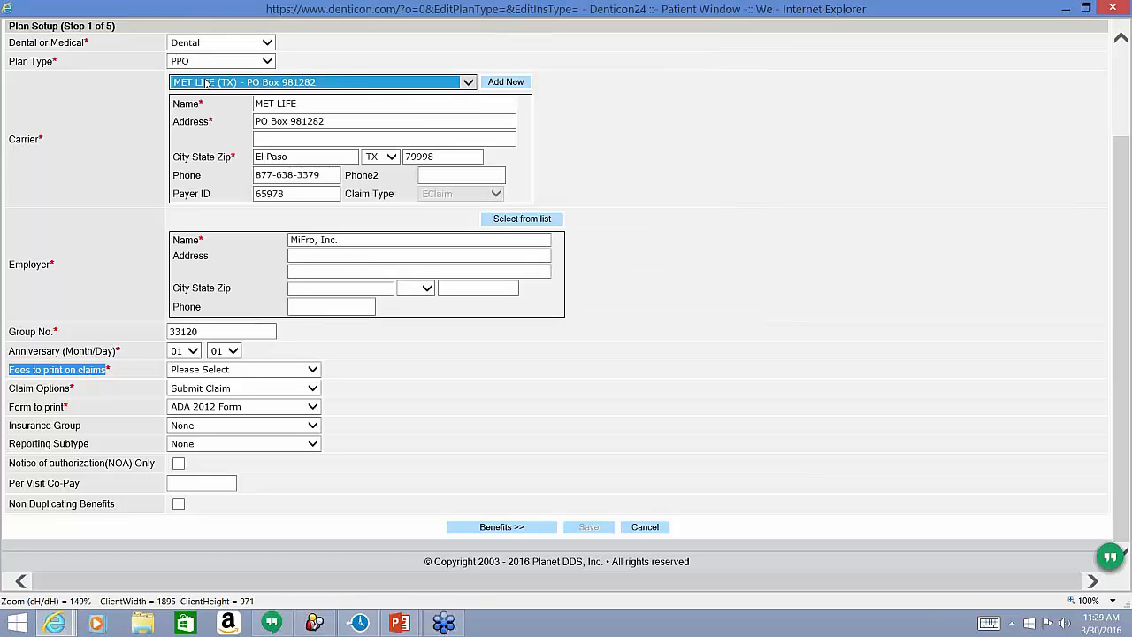
click(182, 374)
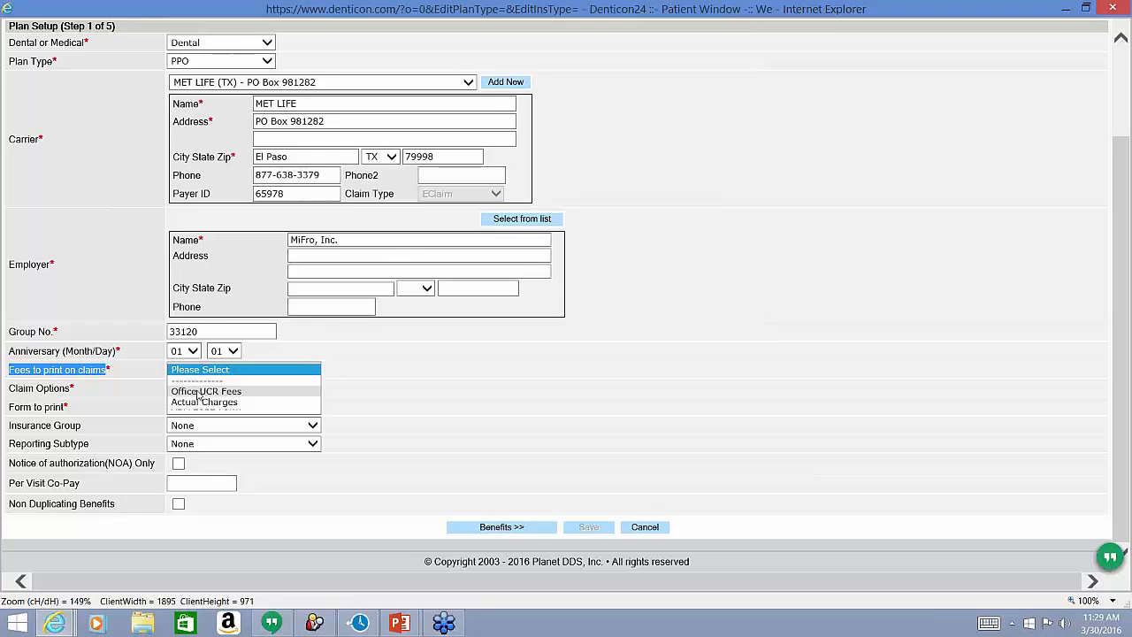
click(200, 395)
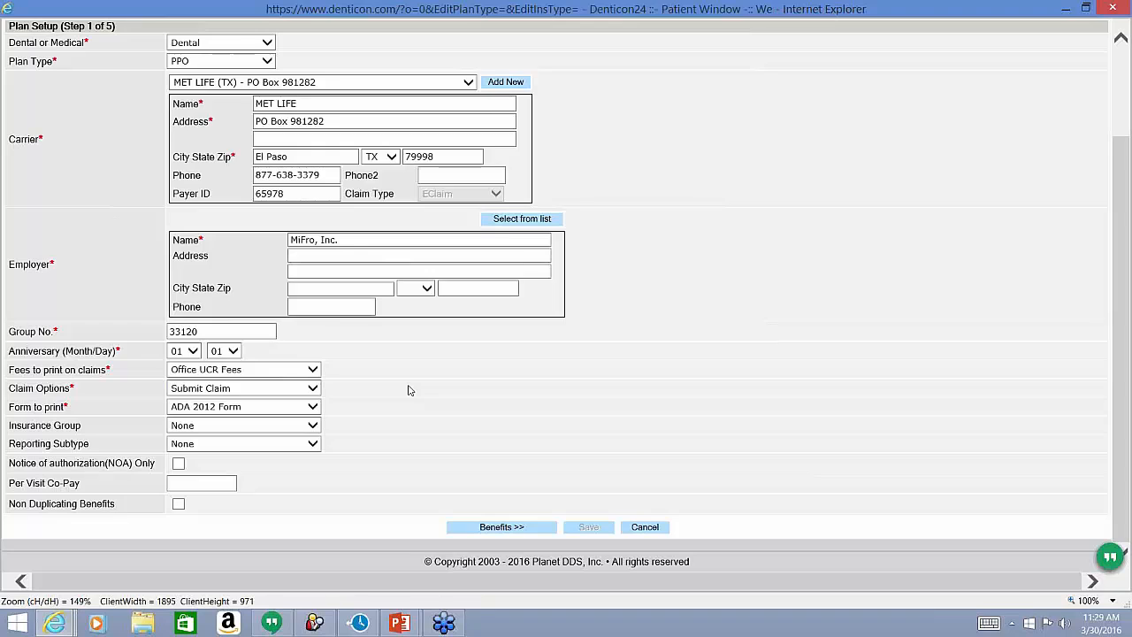
click(254, 389)
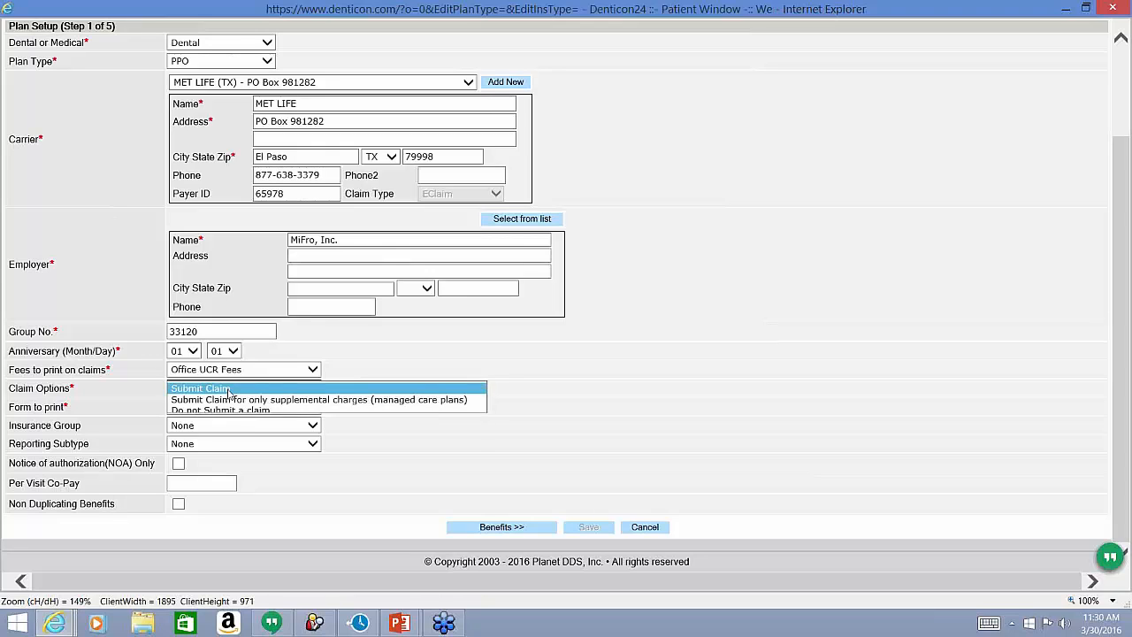
Keep Submit Claim as the claim option and ADA 2012 Form as the form to print.
click(229, 389)
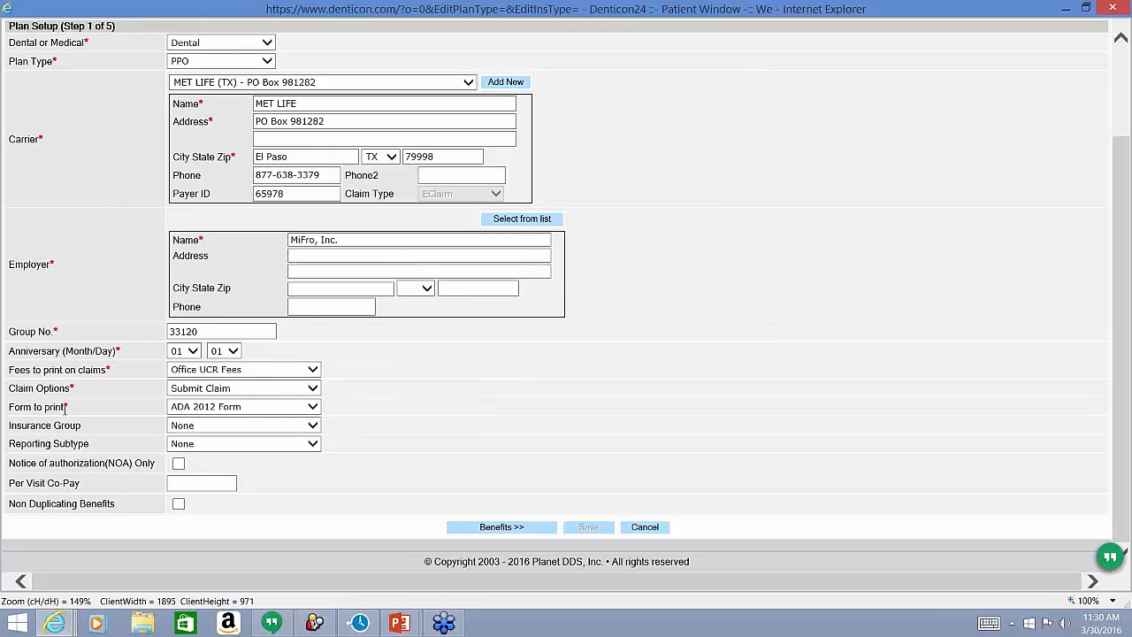
click(184, 411)
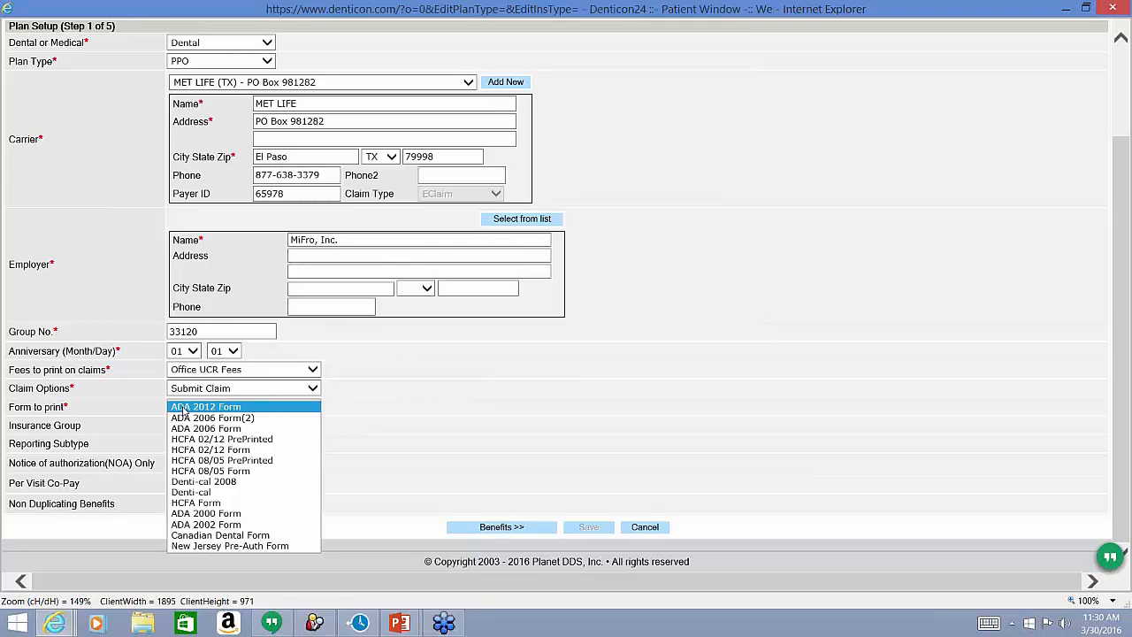
click(454, 412)
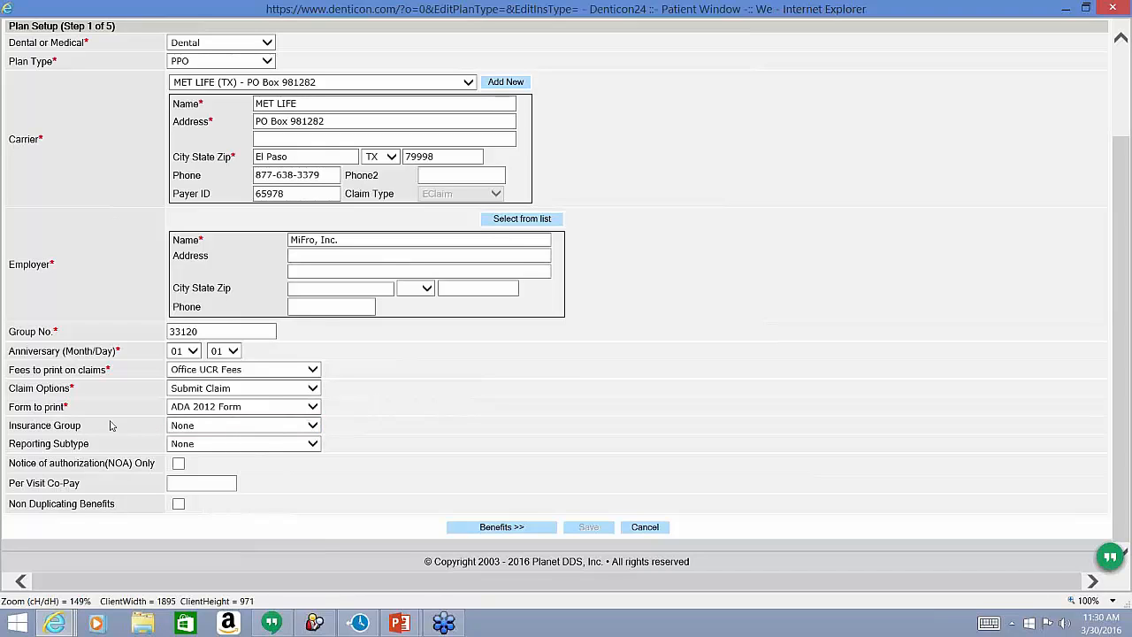
drag(88, 431, 9, 431)
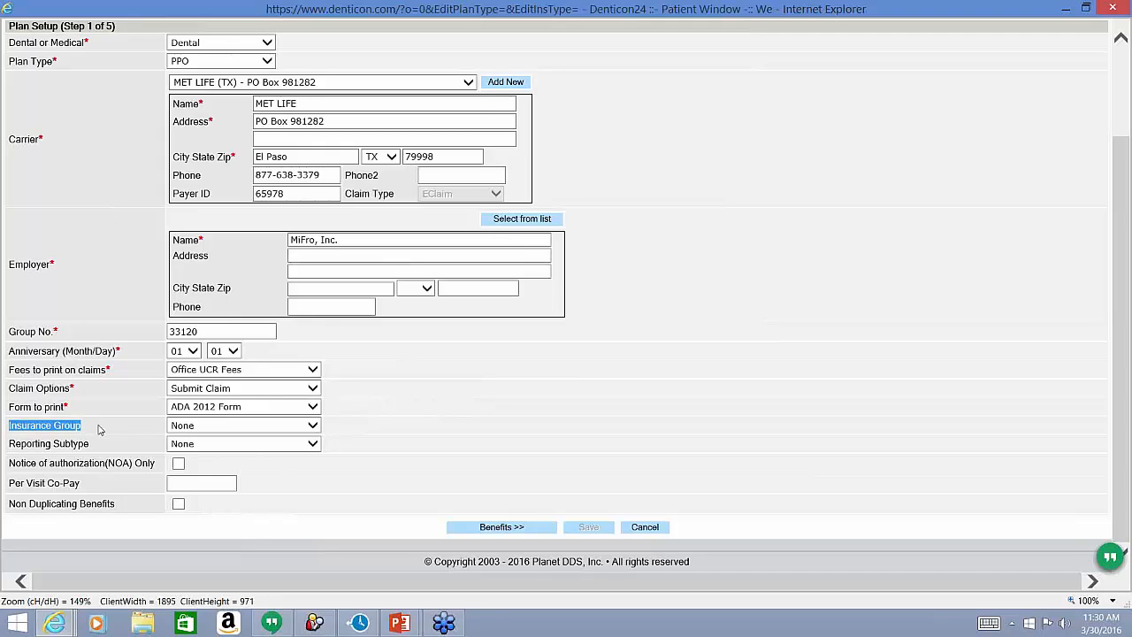
click(183, 429)
click(182, 429)
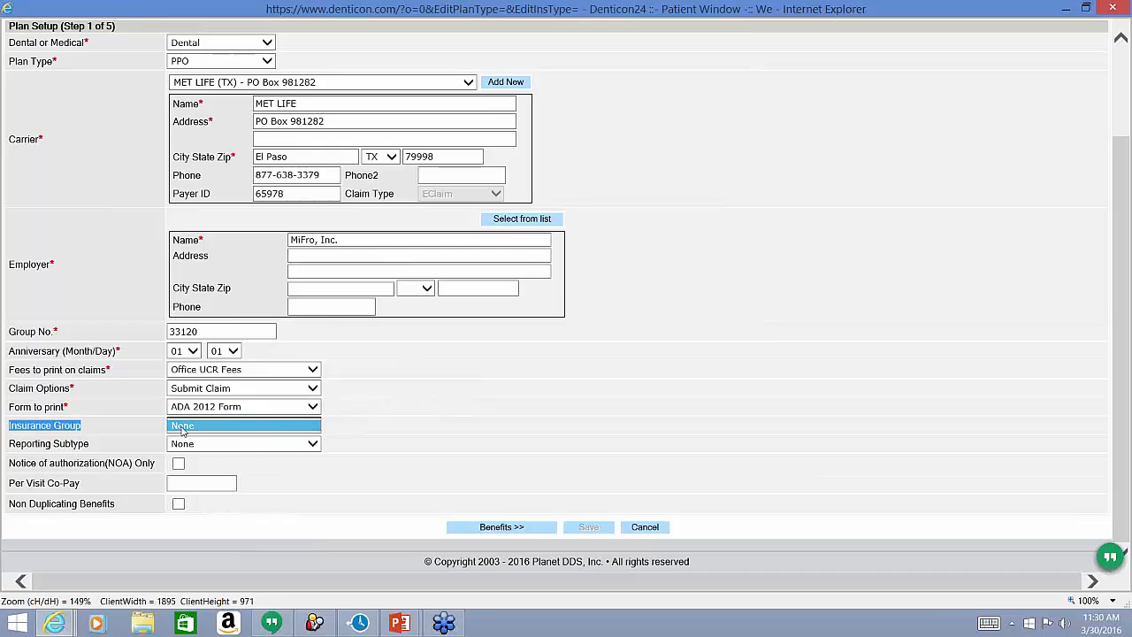
click(125, 433)
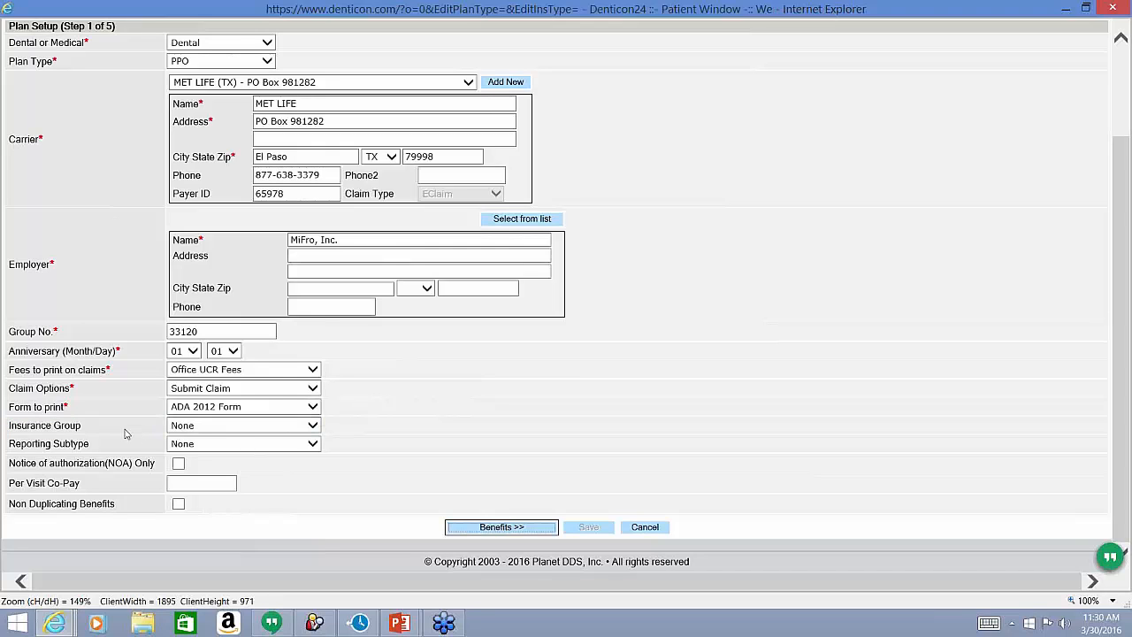
click(186, 433)
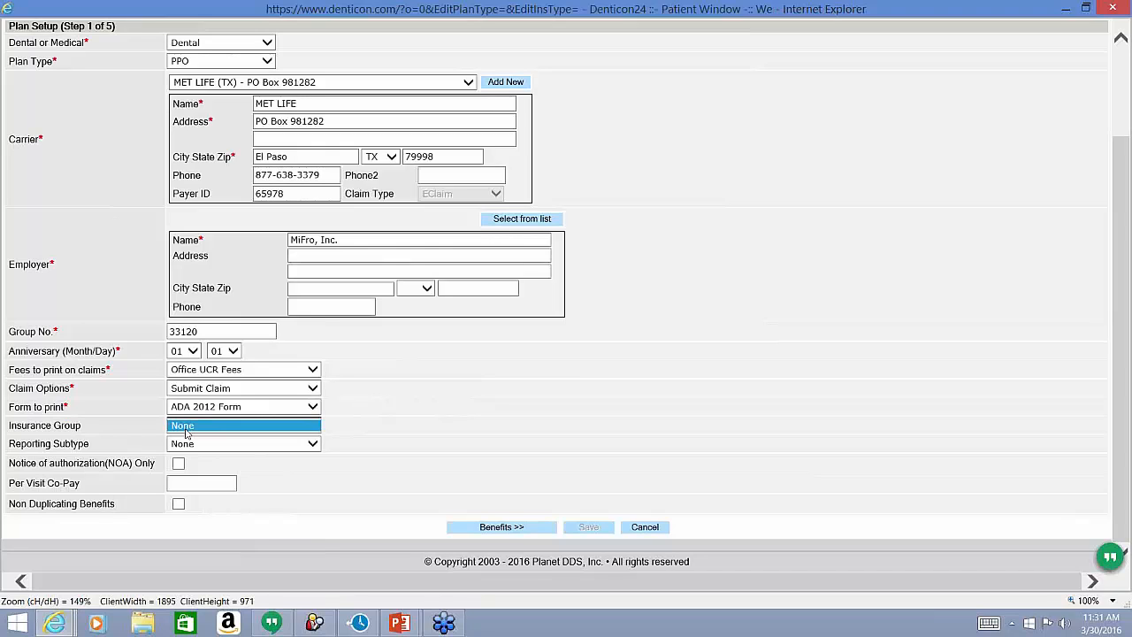
click(157, 434)
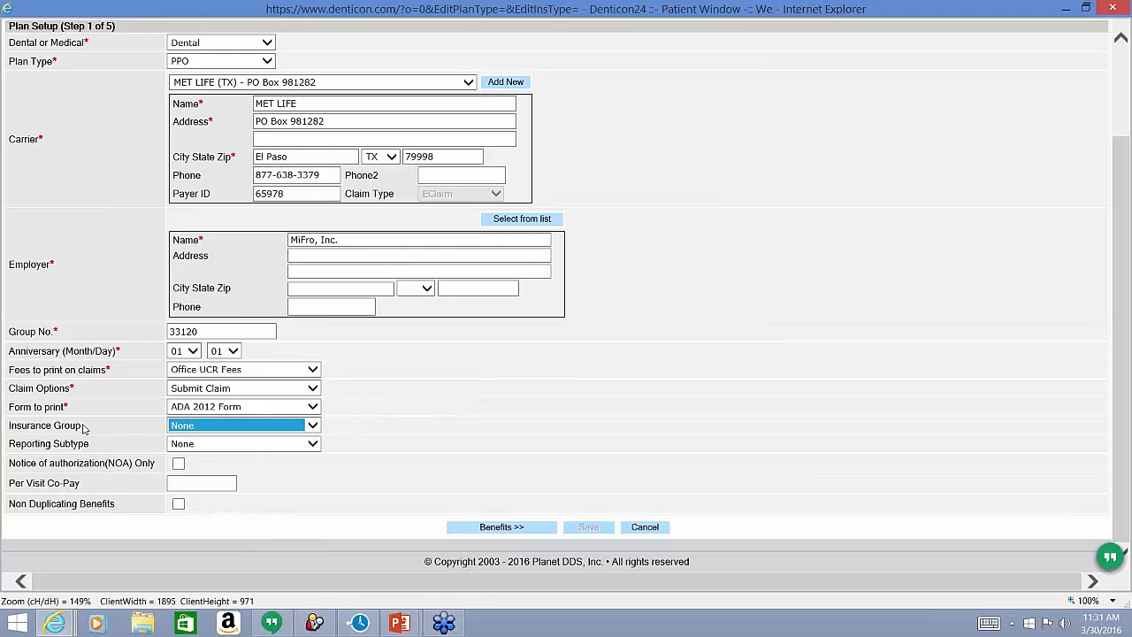
drag(84, 427, 26, 433)
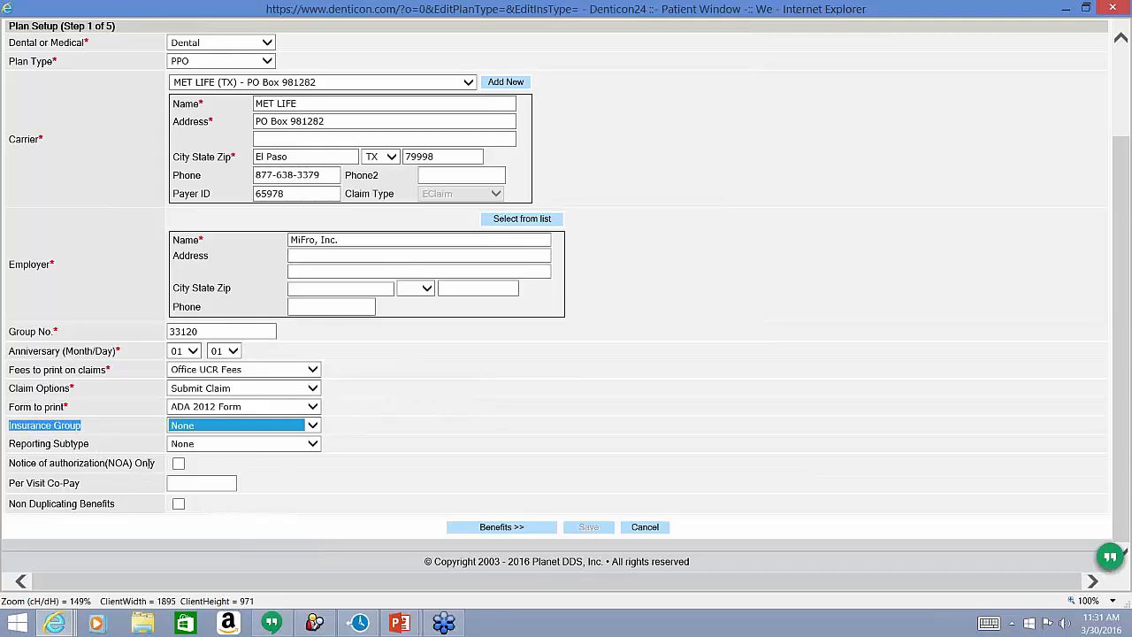
drag(154, 463, 139, 464)
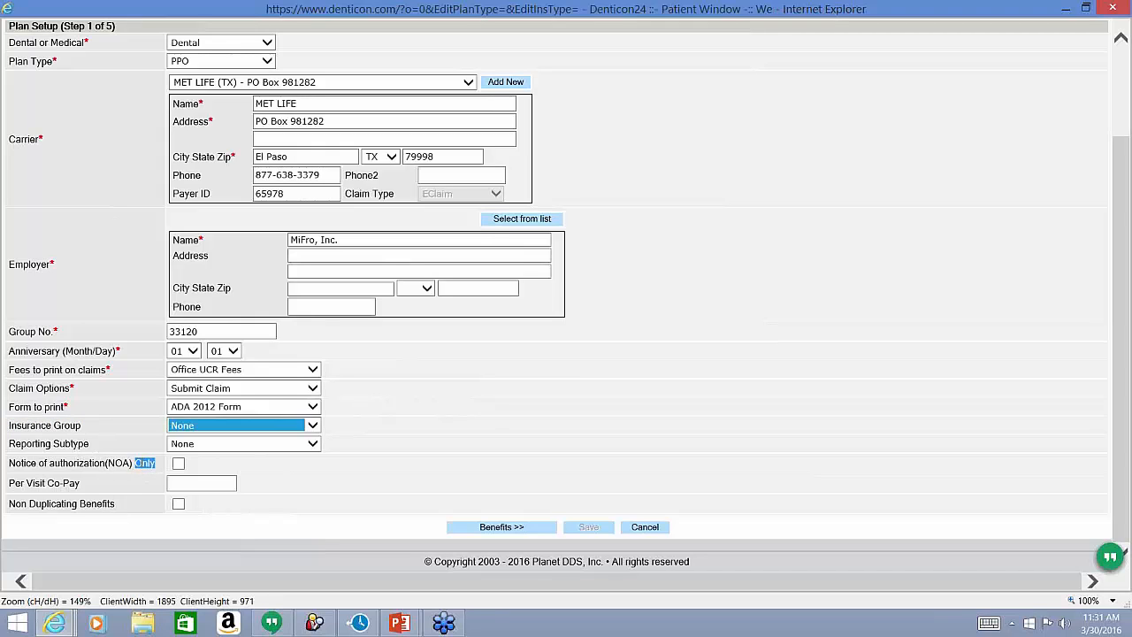
click(324, 466)
drag(94, 486, 20, 486)
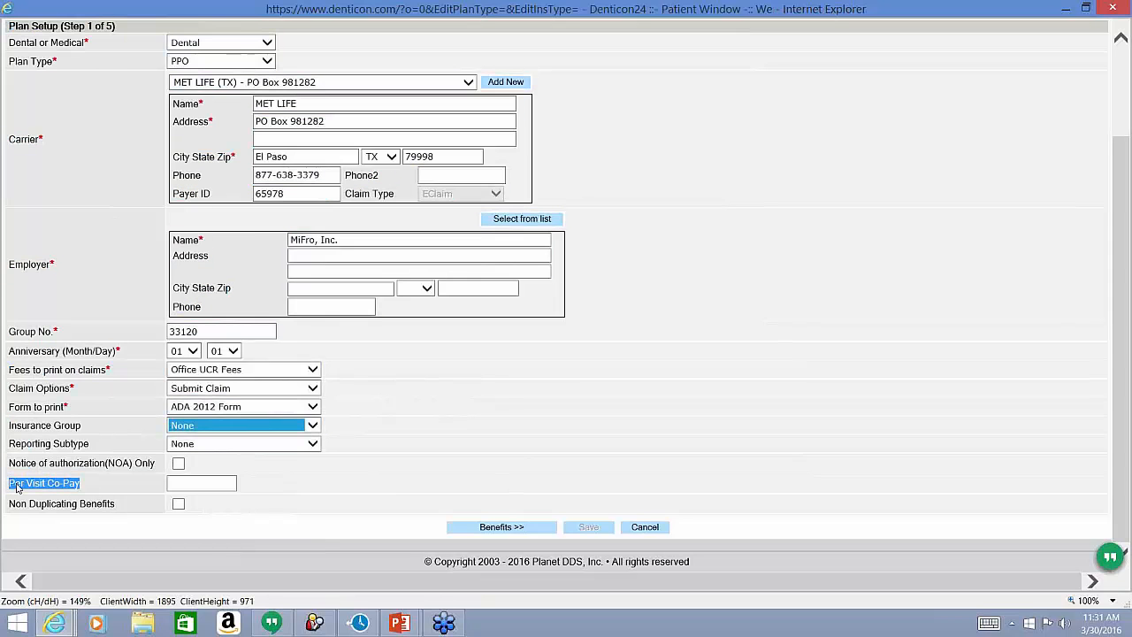
click(22, 485)
triple_click(23, 485)
click(172, 485)
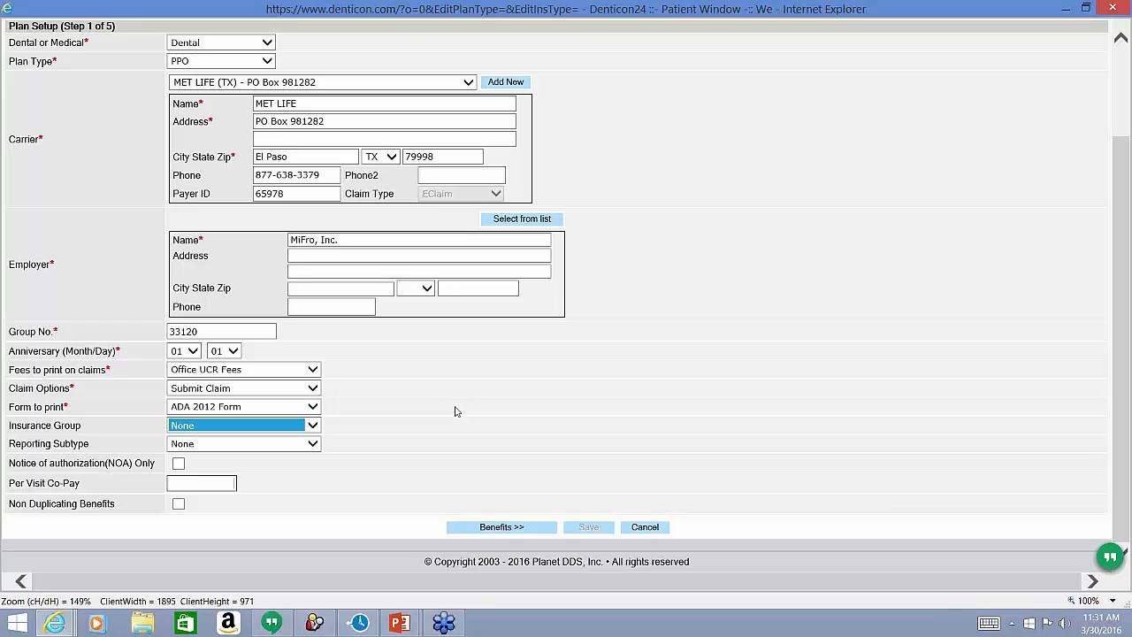
click(496, 531)
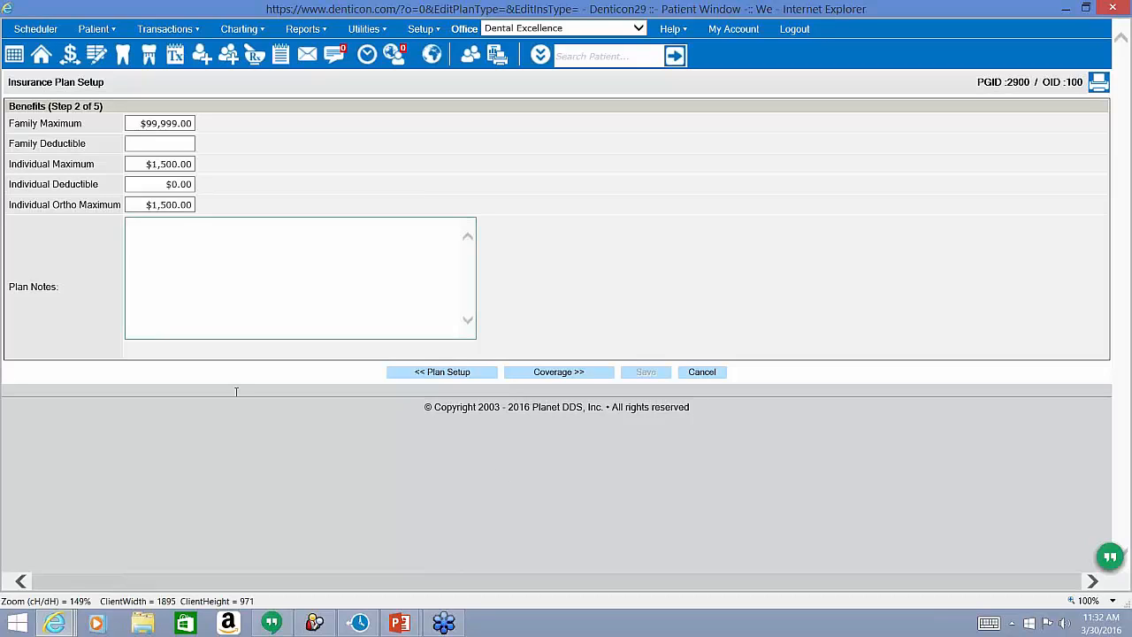
Try $5,000.00 as Family Maximum, then set it back to $99,999.00.
drag(108, 107, 58, 108)
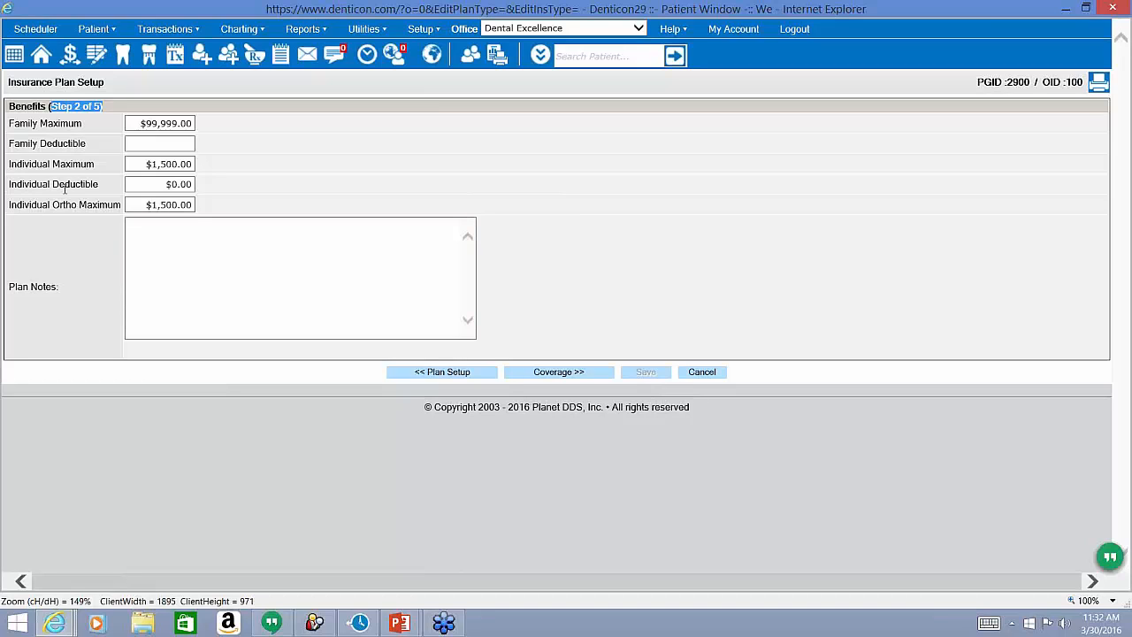
triple_click(84, 128)
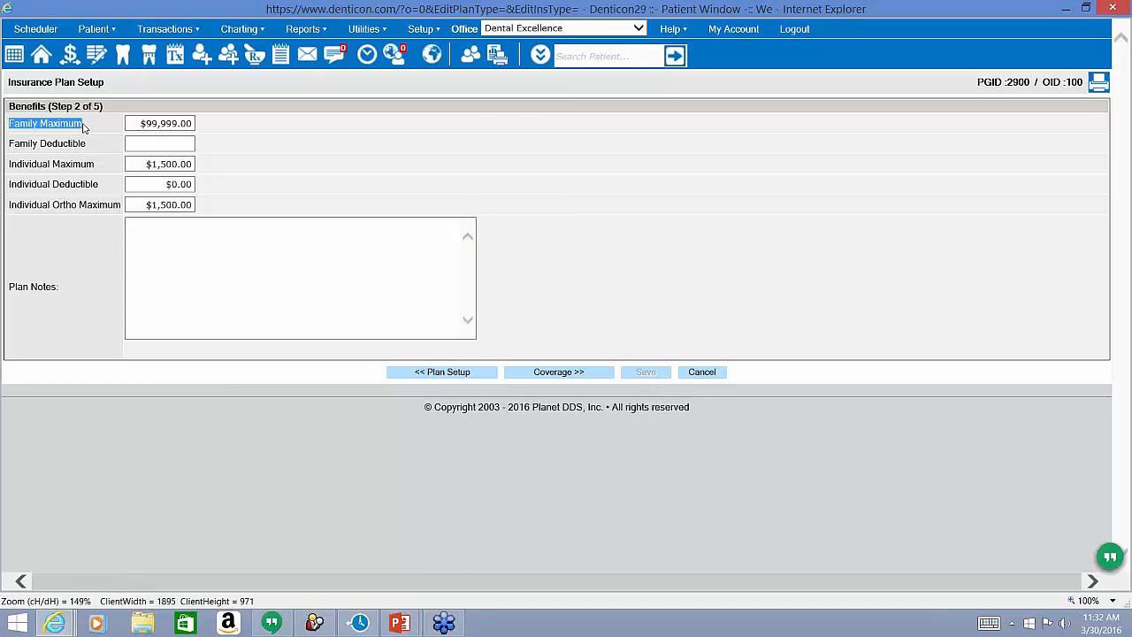
click(157, 125)
click(277, 129)
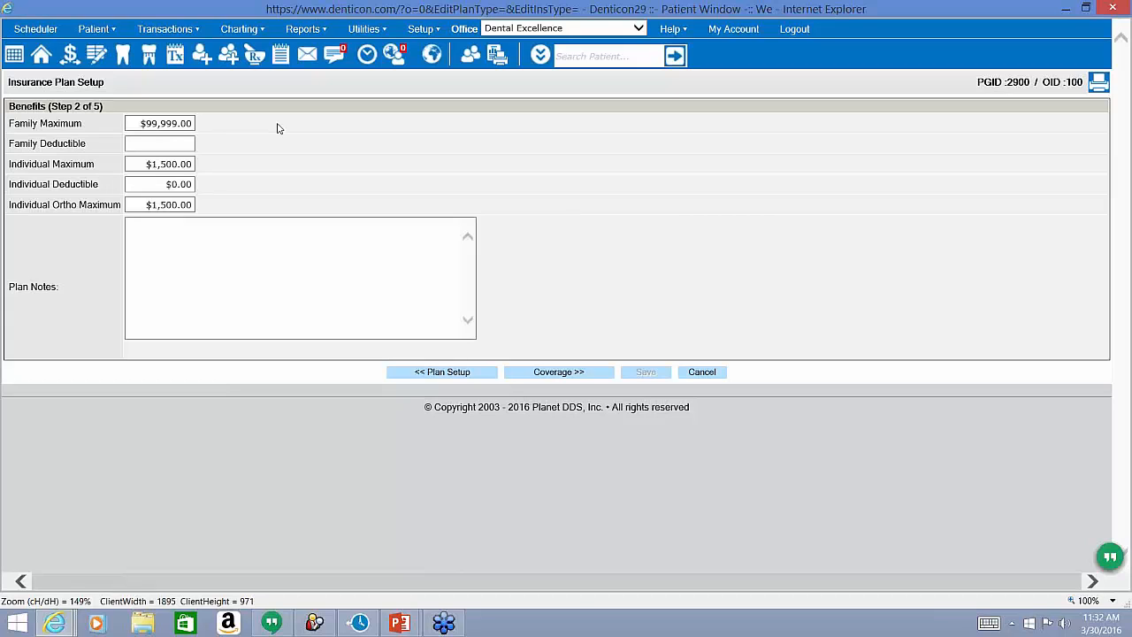
click(154, 125)
text(5000)
click(354, 158)
double_click(26, 124)
click(141, 129)
text(99999)
click(256, 131)
Enter Individual Deductible $50.00, Family Deductible $150.00 and Individual Maximum $2,000.00.
click(177, 184)
text(50)
click(223, 183)
click(184, 145)
text(150)
click(179, 165)
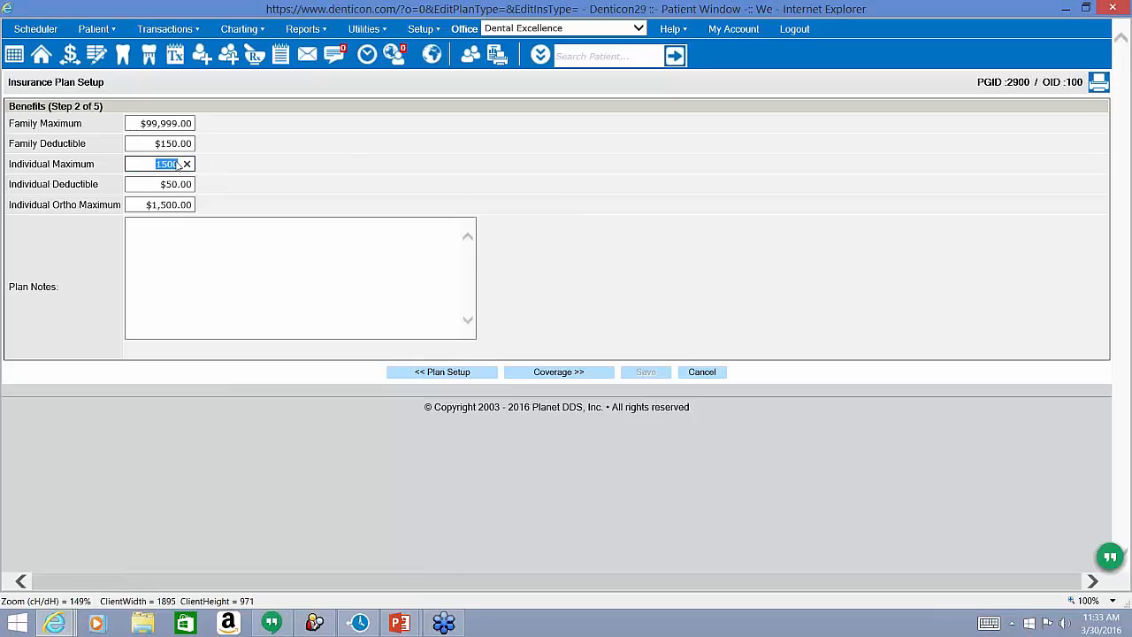
text(2000)
click(247, 185)
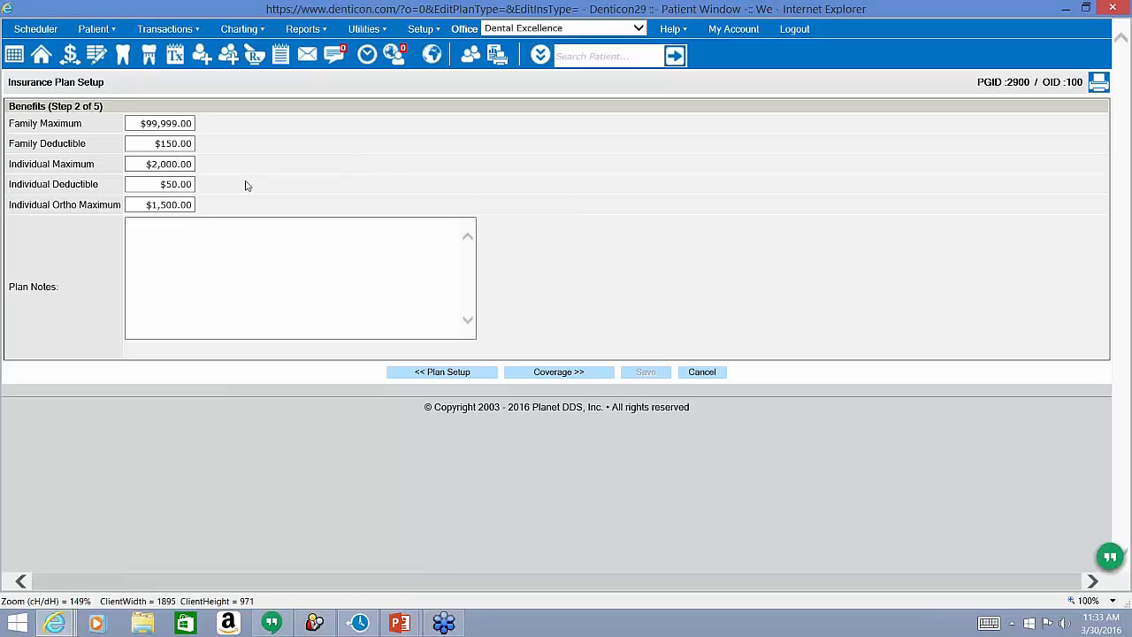
Add the plan note 'frequencies' and continue to the Coverage step.
double_click(99, 207)
triple_click(99, 207)
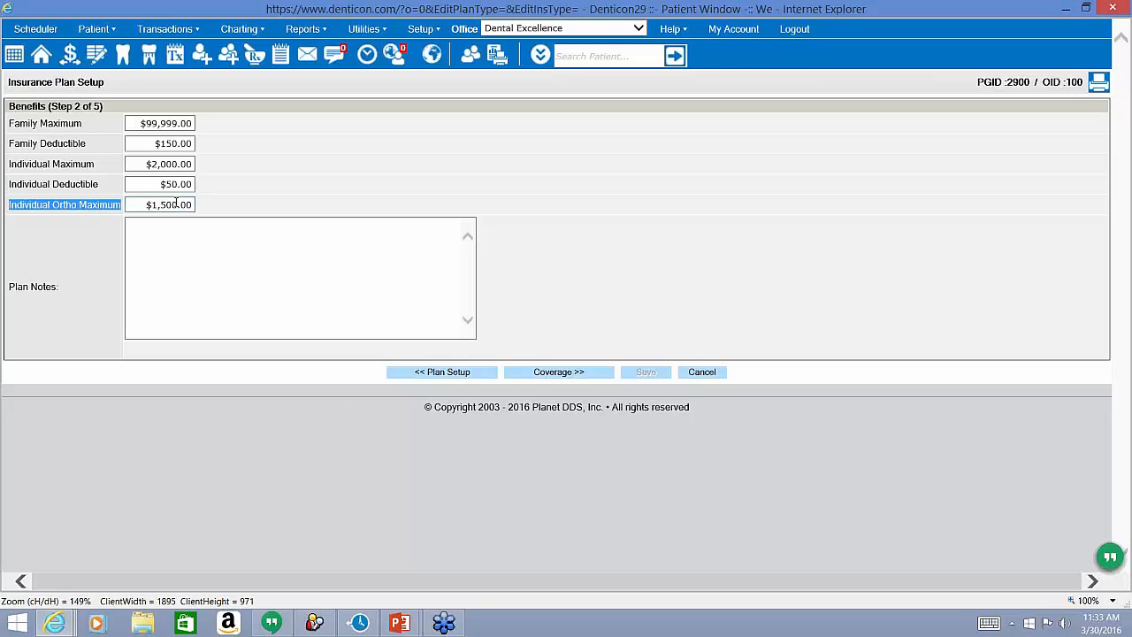
click(163, 263)
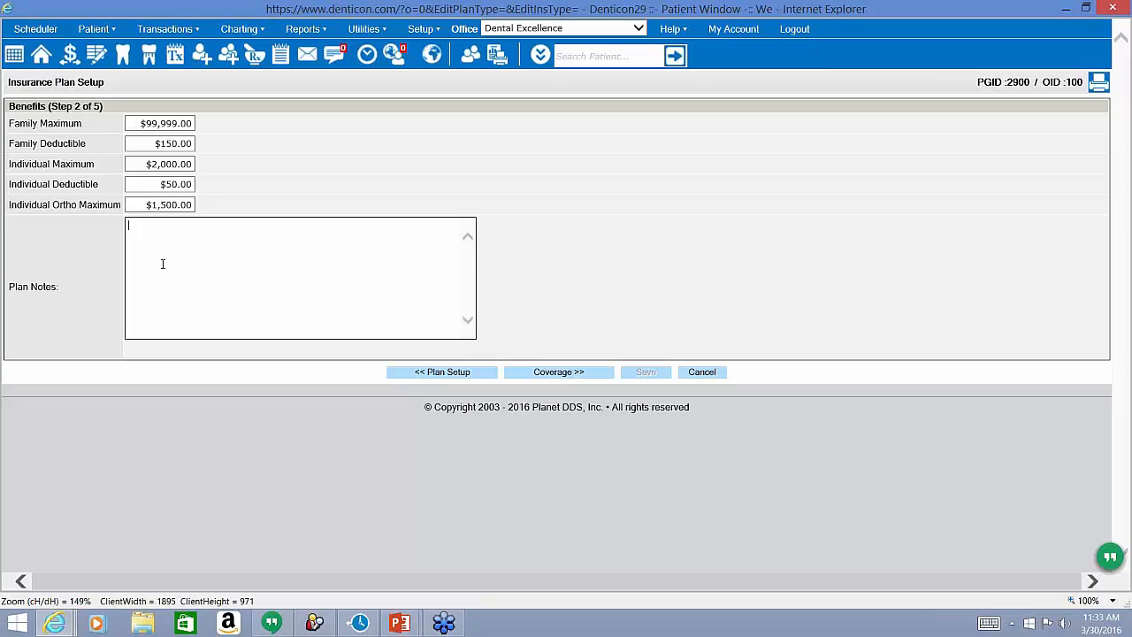
text(frequencies)
drag(198, 226, 124, 239)
key(Tab)
drag(62, 288, 2, 285)
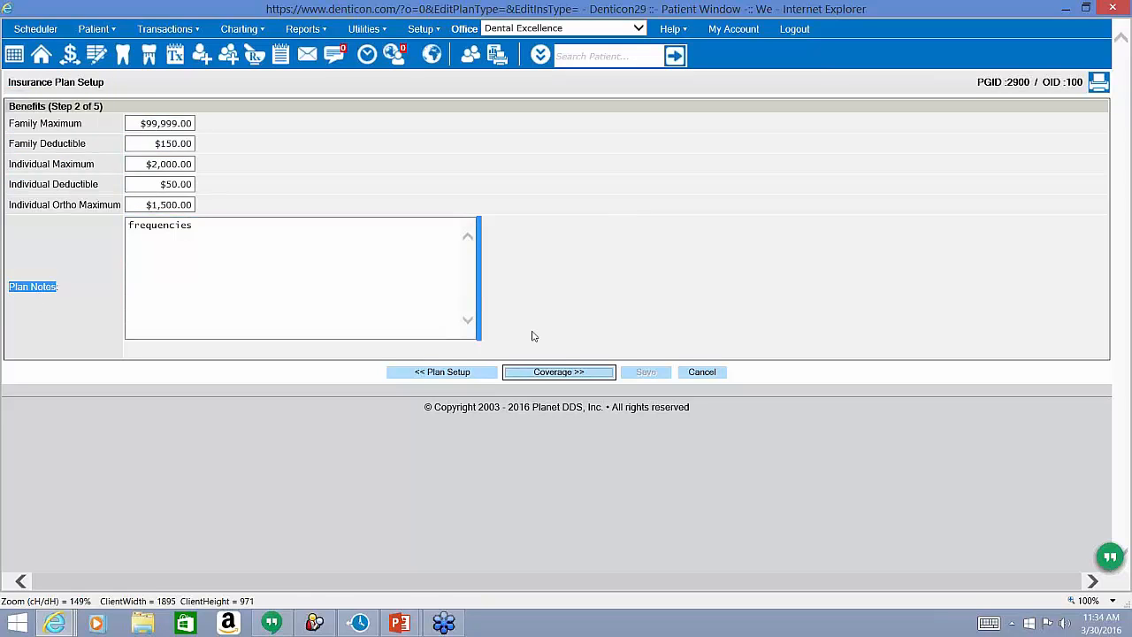
click(568, 371)
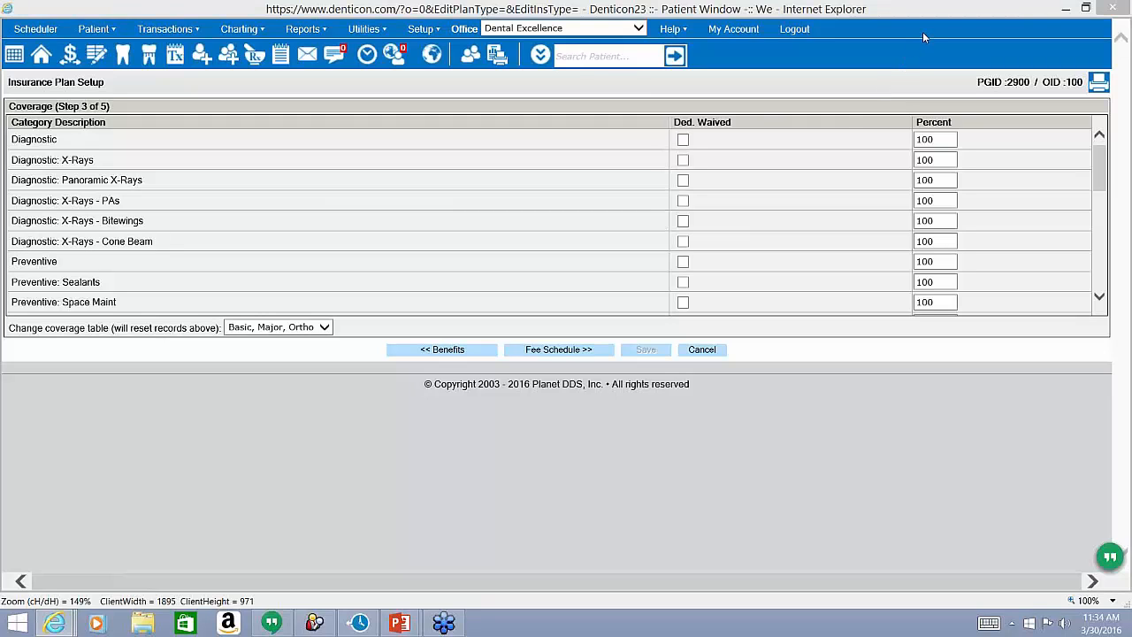
Waive the deductible for Diagnostic, X-Rays, X-Rays - PAs and X-Rays - Bitewings.
drag(739, 123, 680, 124)
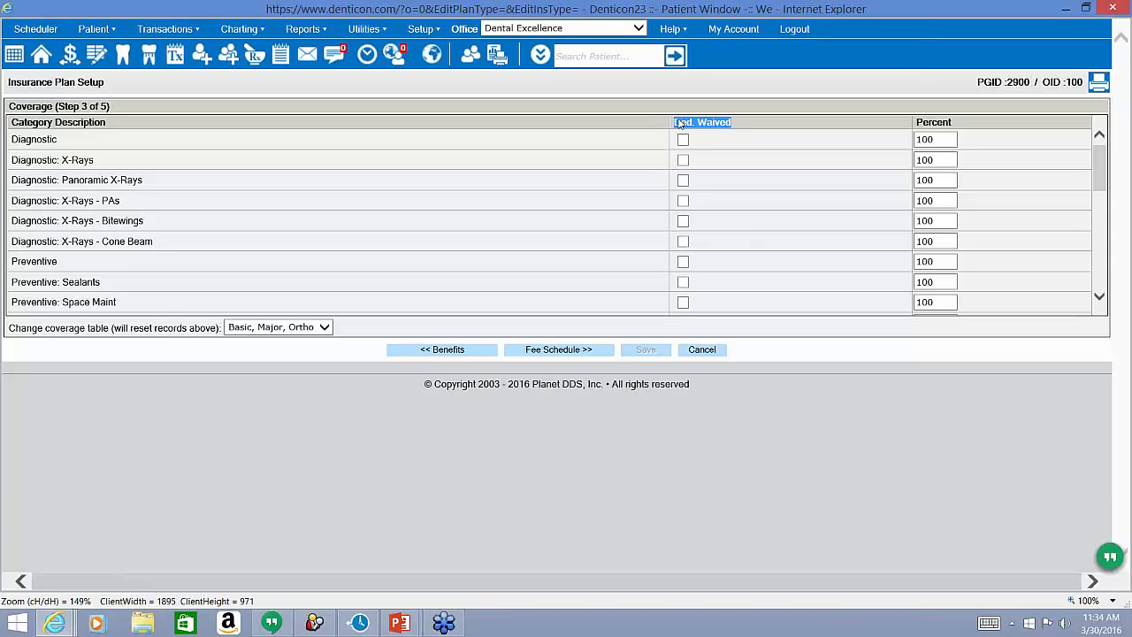
click(683, 140)
drag(99, 160, 62, 160)
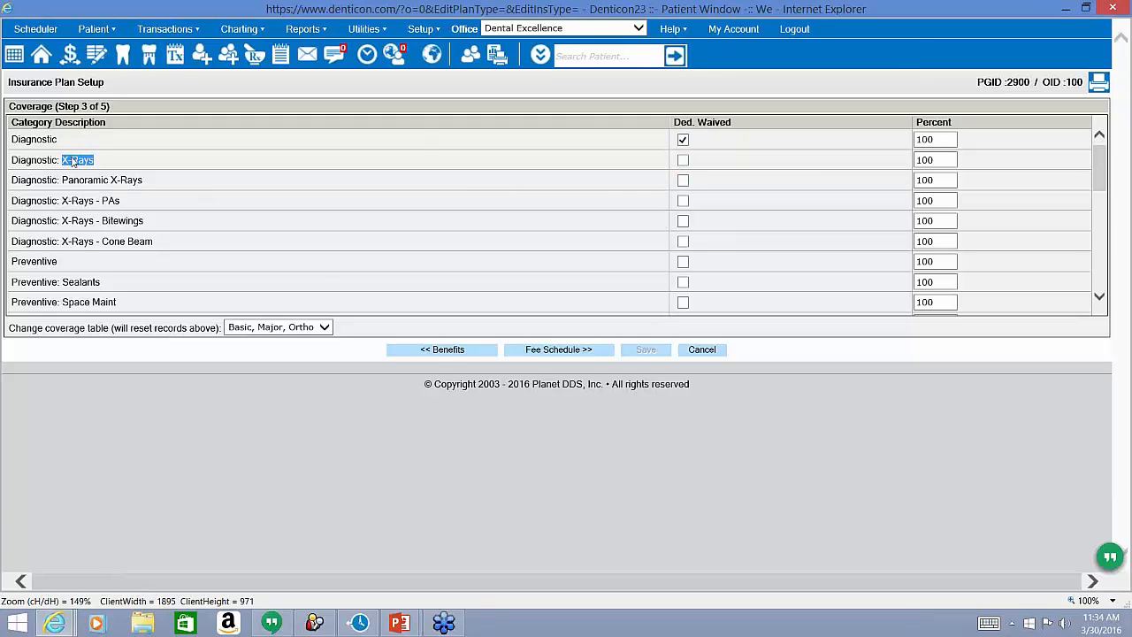
click(683, 160)
click(683, 201)
click(683, 222)
Set the X-Rays - Cone Beam coverage to 50 percent.
click(933, 243)
double_click(931, 245)
text(50)
Waive the deductible for Preventive and Sealants, and set Space Maint coverage to 80 percent.
click(683, 263)
click(683, 283)
scroll(655, 281, down, 1)
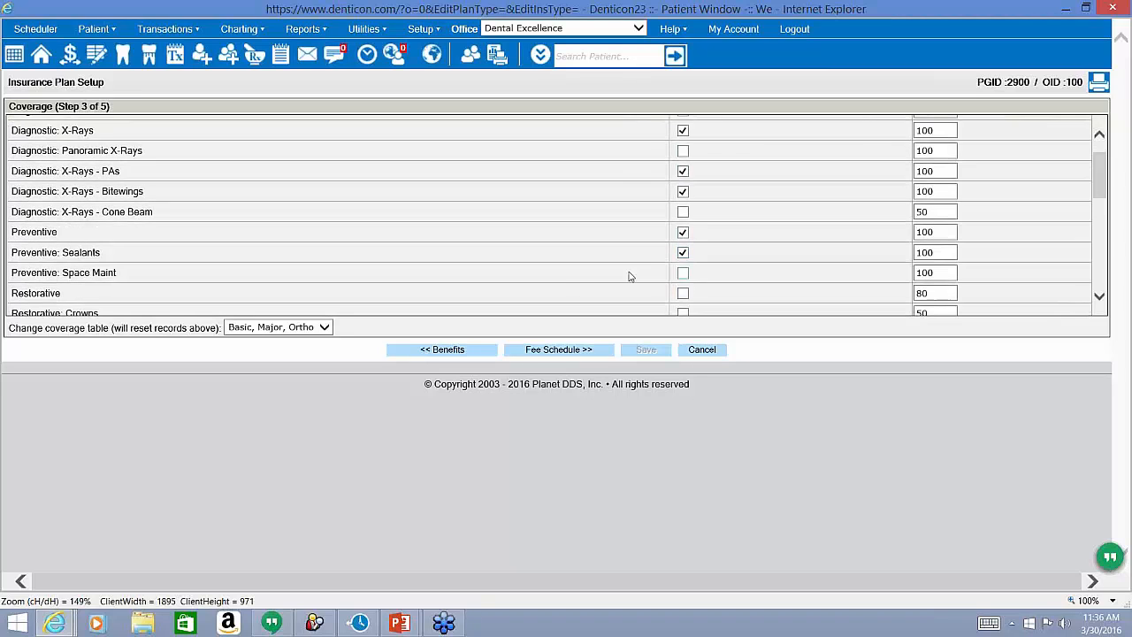
double_click(934, 274)
text(80)
Review the rest of the coverage list, then continue to the Fee Schedule step.
scroll(827, 245, down, 3)
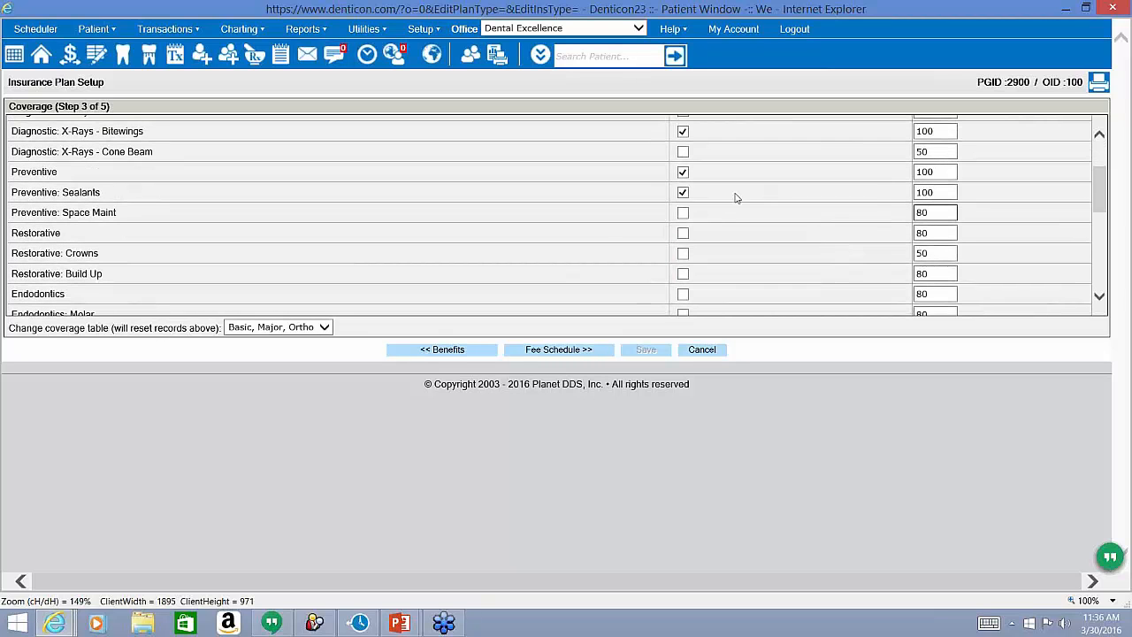
scroll(711, 256, down, 4)
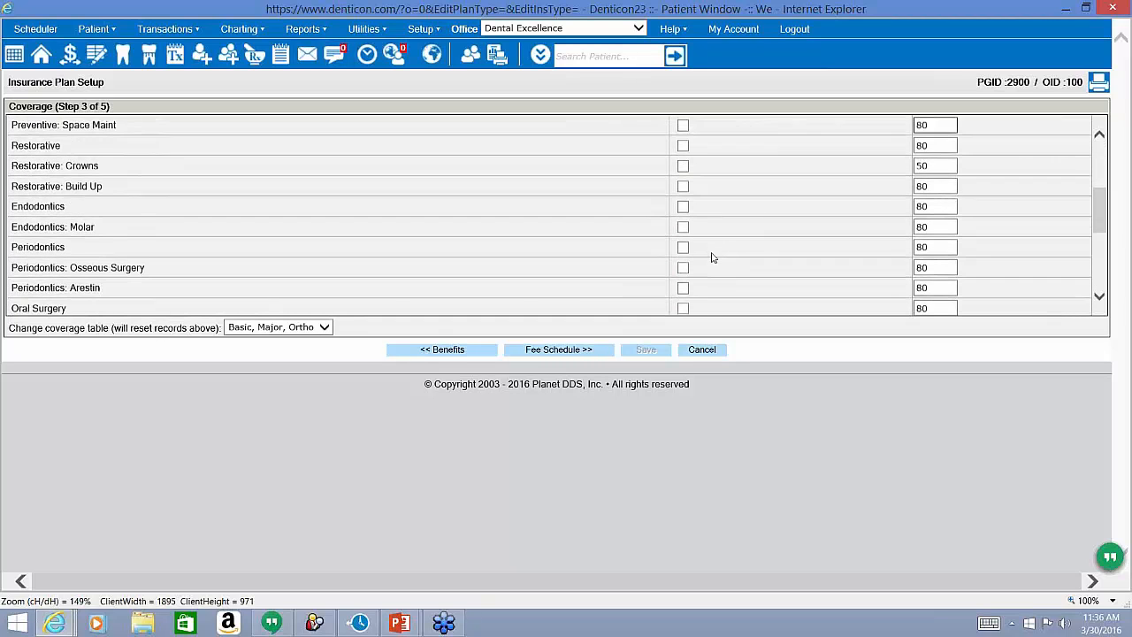
scroll(713, 258, down, 4)
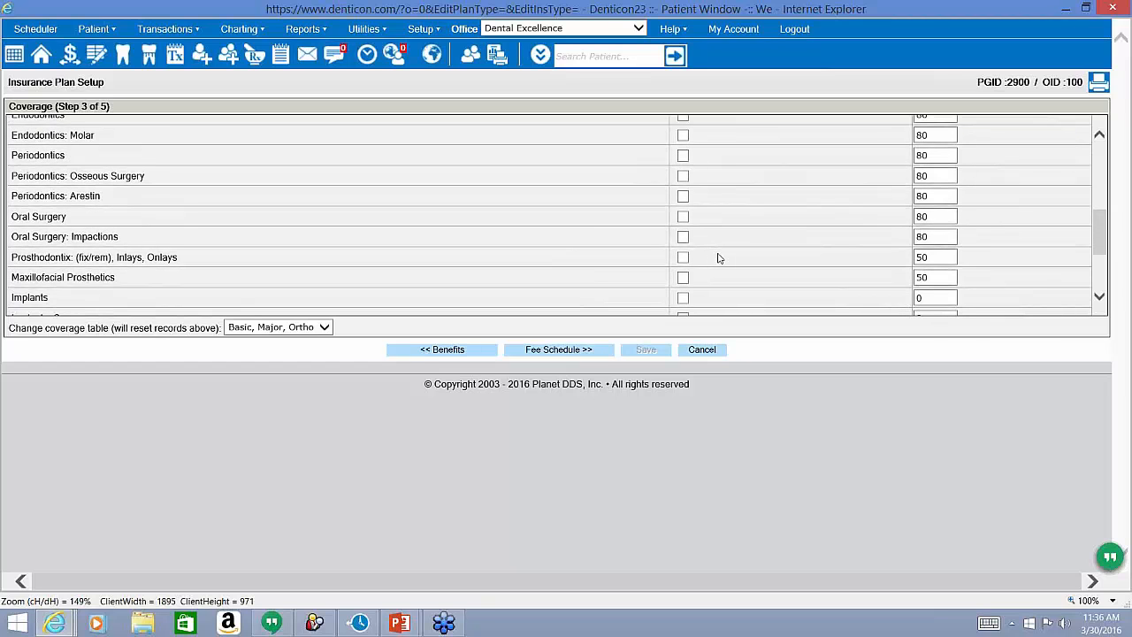
scroll(852, 227, down, 2)
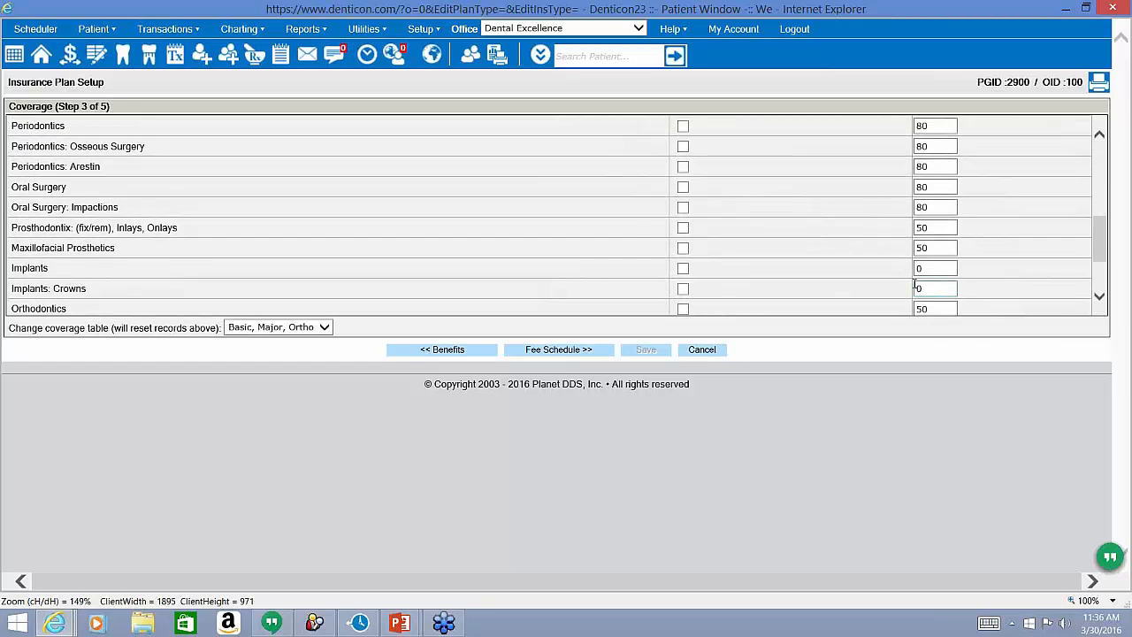
scroll(916, 282, down, 3)
scroll(916, 282, down, 1)
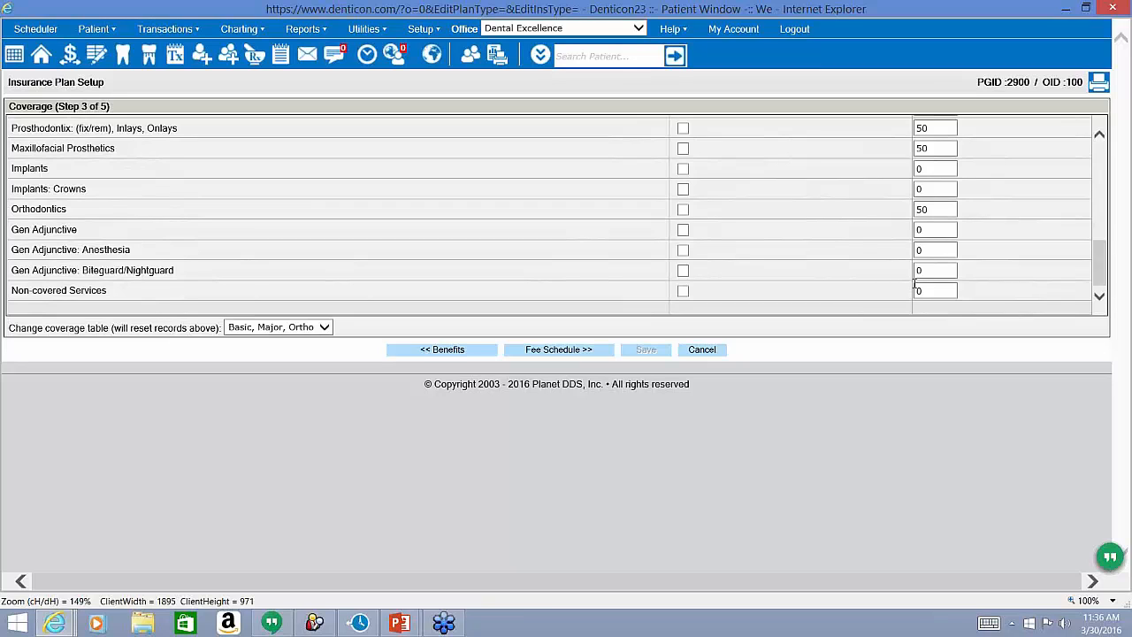
scroll(915, 282, up, 7)
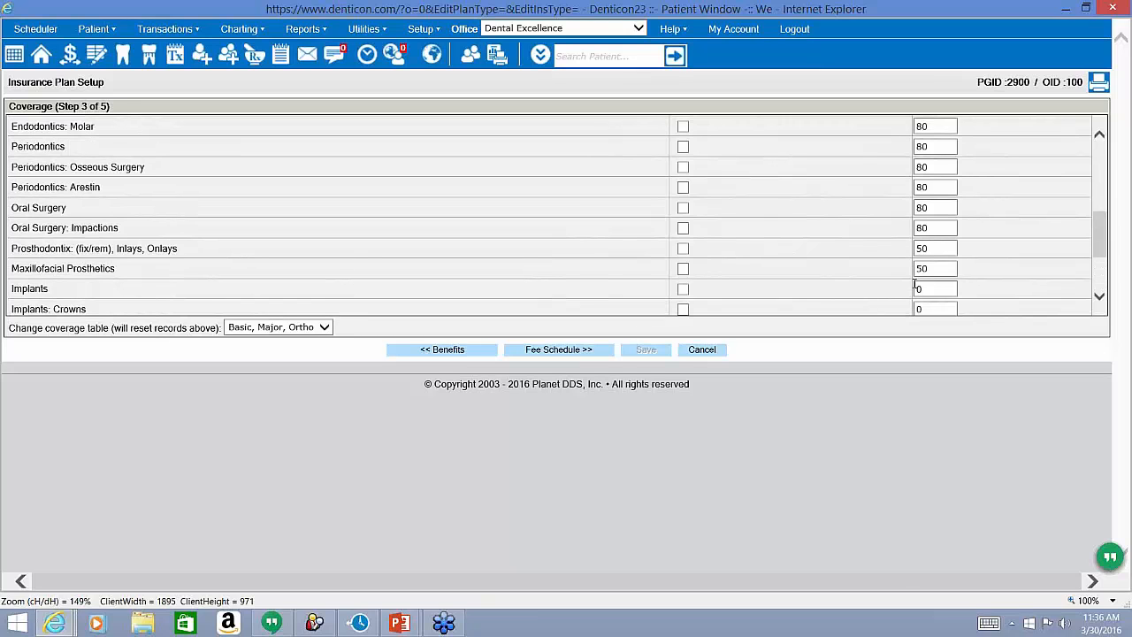
scroll(917, 290, up, 2)
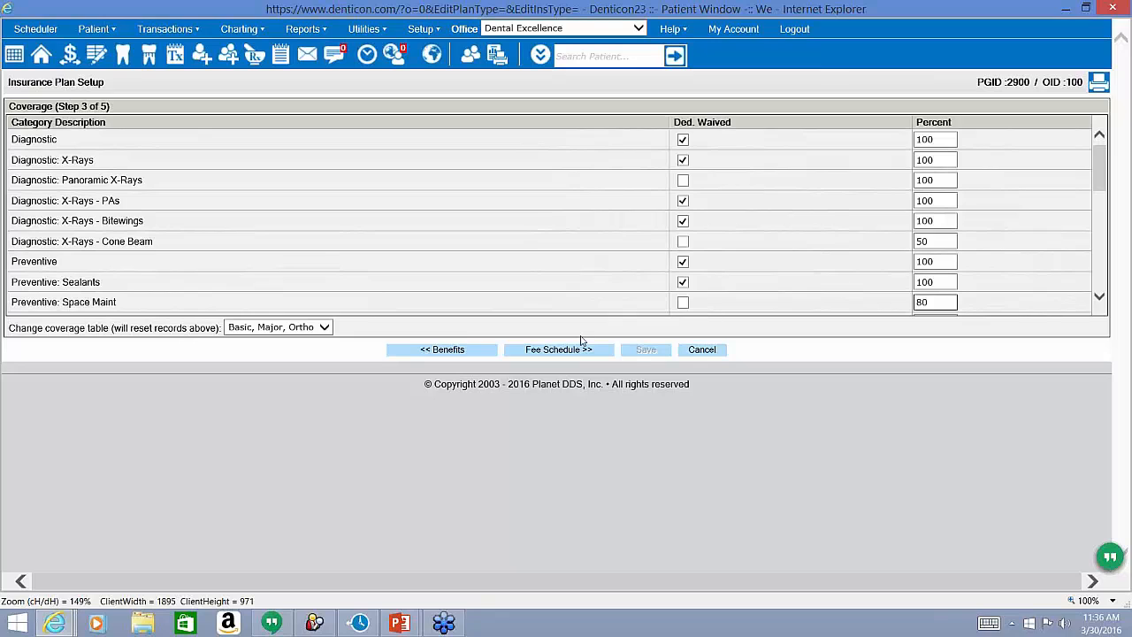
click(555, 345)
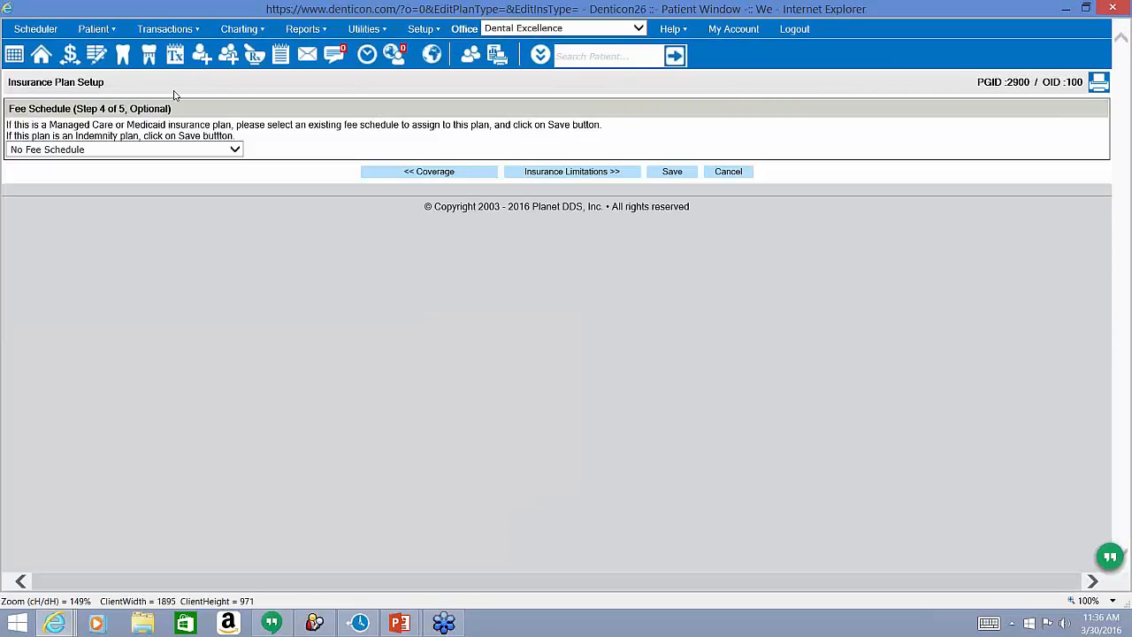
Keep step 4 at No Fee Schedule and continue to Insurance Limitations.
drag(125, 109, 168, 112)
drag(7, 124, 234, 135)
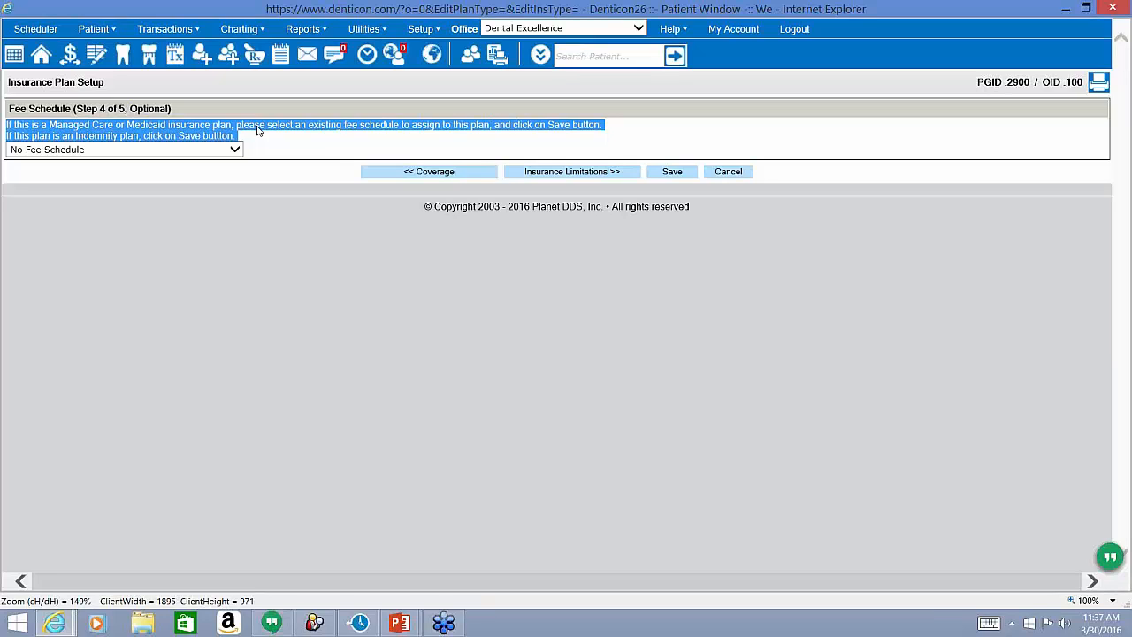
click(234, 149)
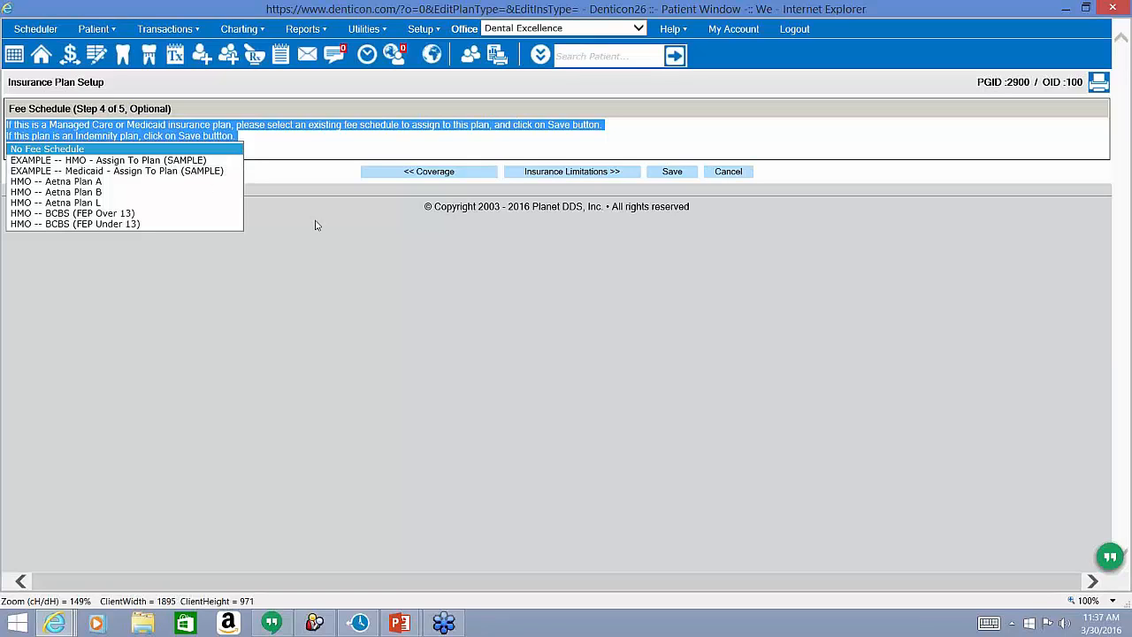
click(435, 206)
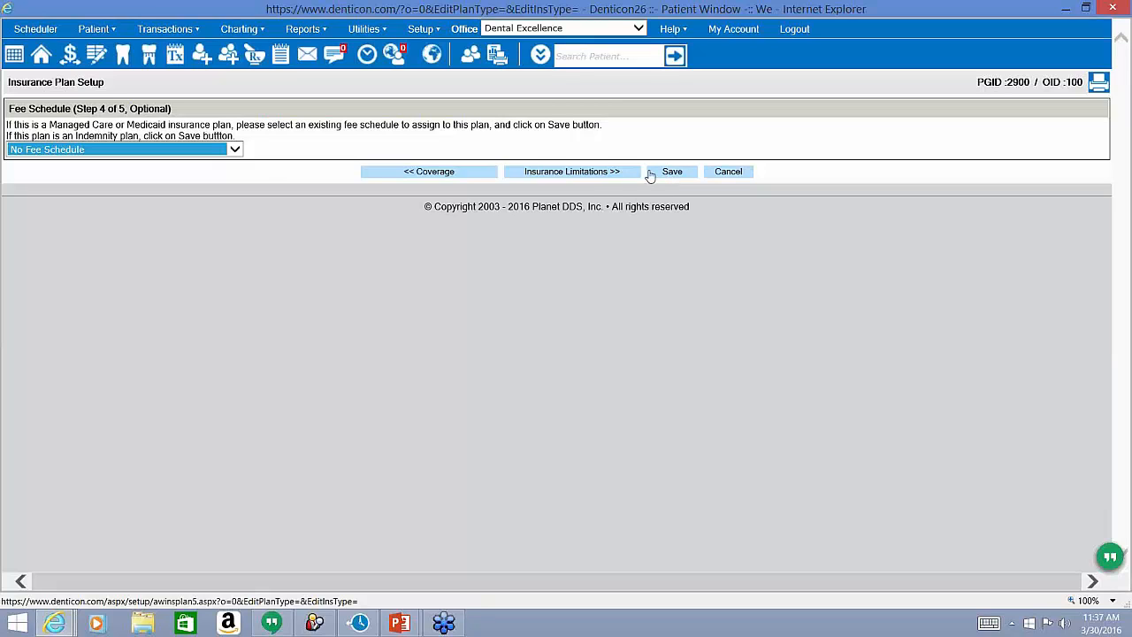
click(592, 175)
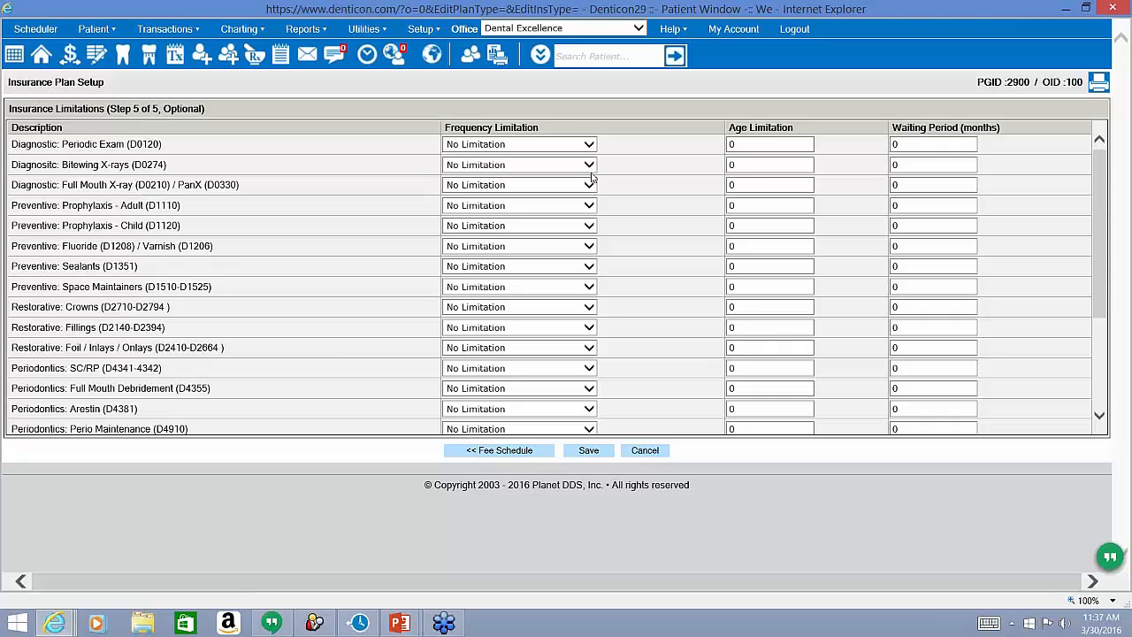
Leave periodic exams and all procedures at No Limitation, then save the plan and confirm.
drag(203, 107, 163, 109)
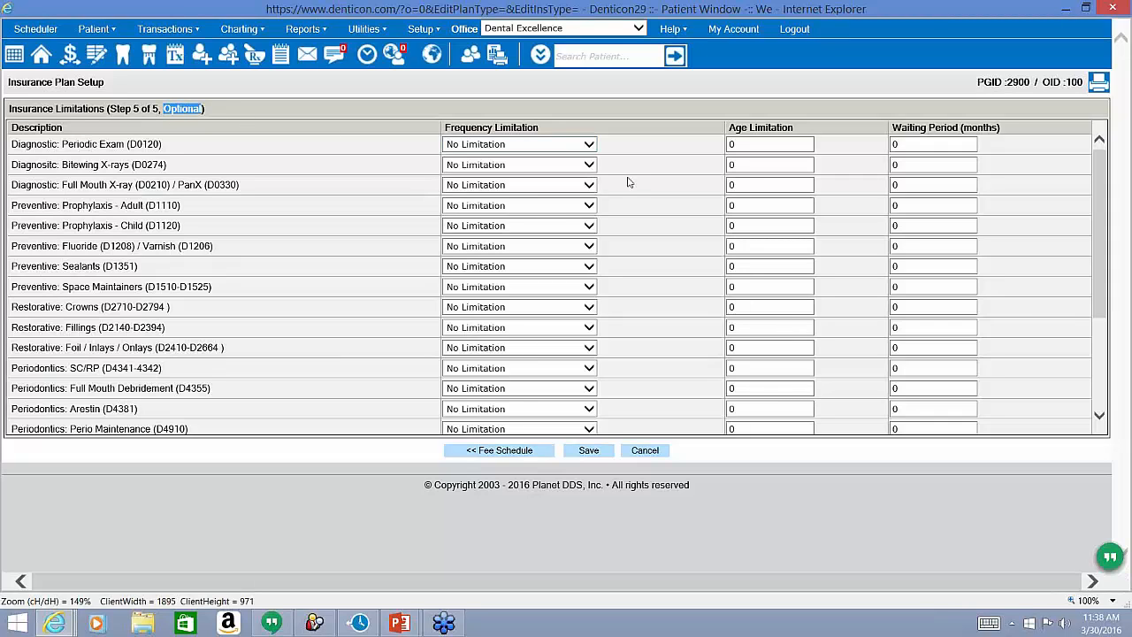
click(544, 145)
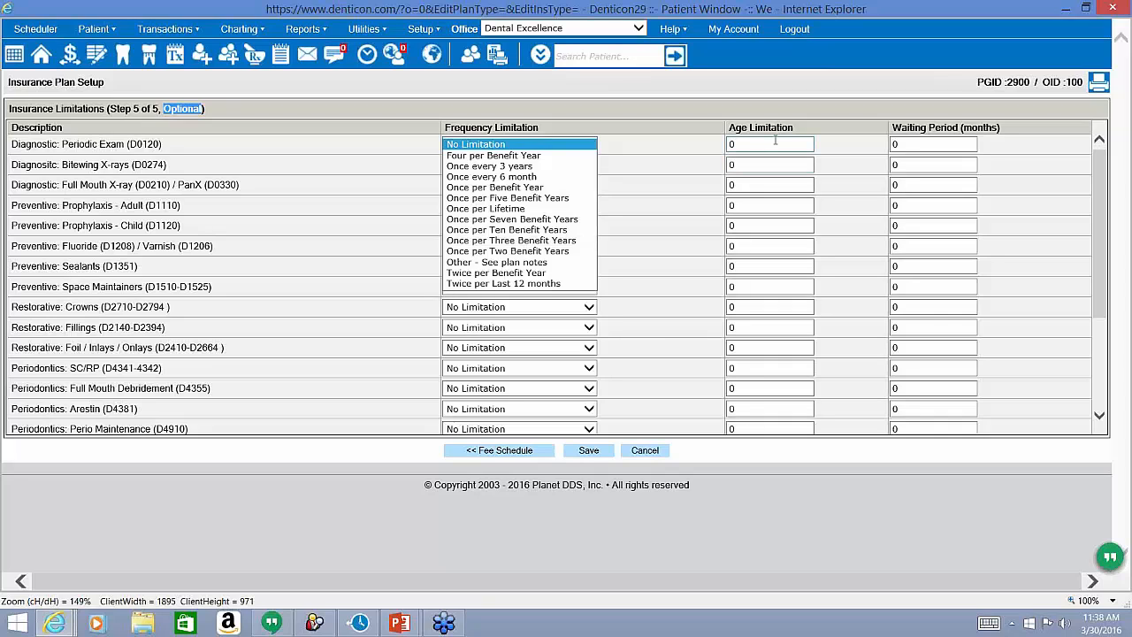
click(918, 142)
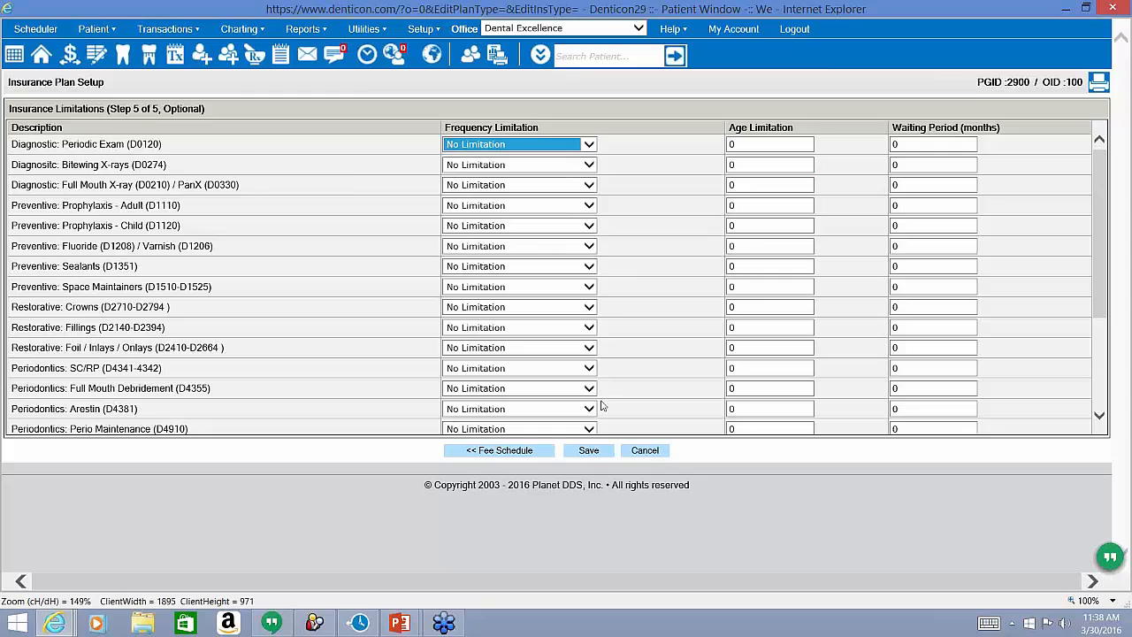
click(590, 452)
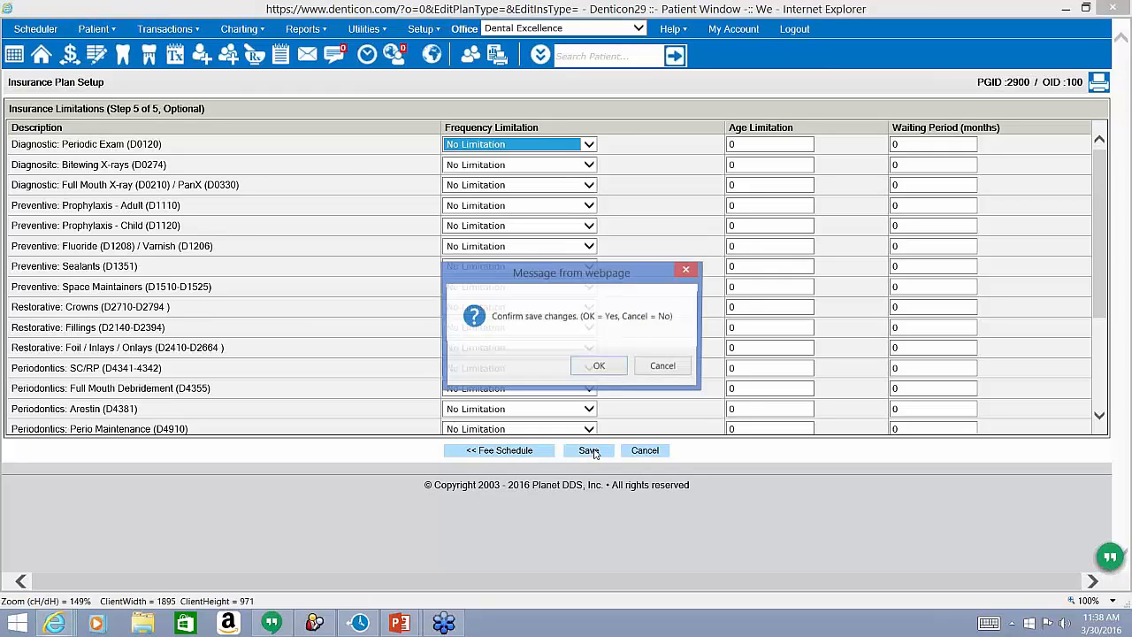
click(600, 367)
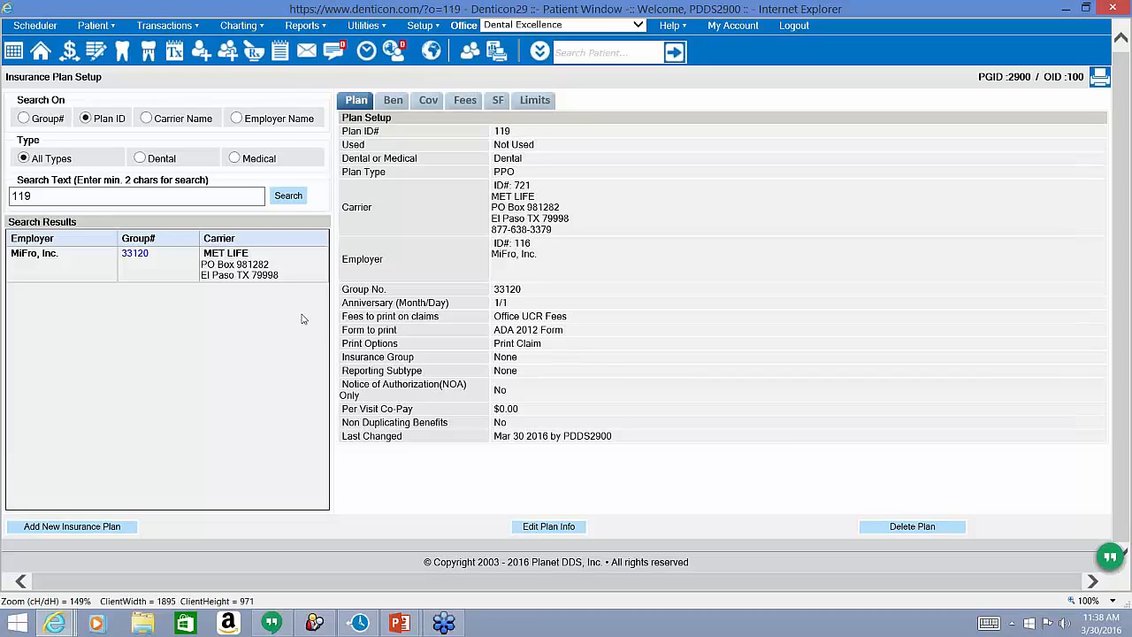
Search insurance plans by carrier name for 'met'.
click(147, 119)
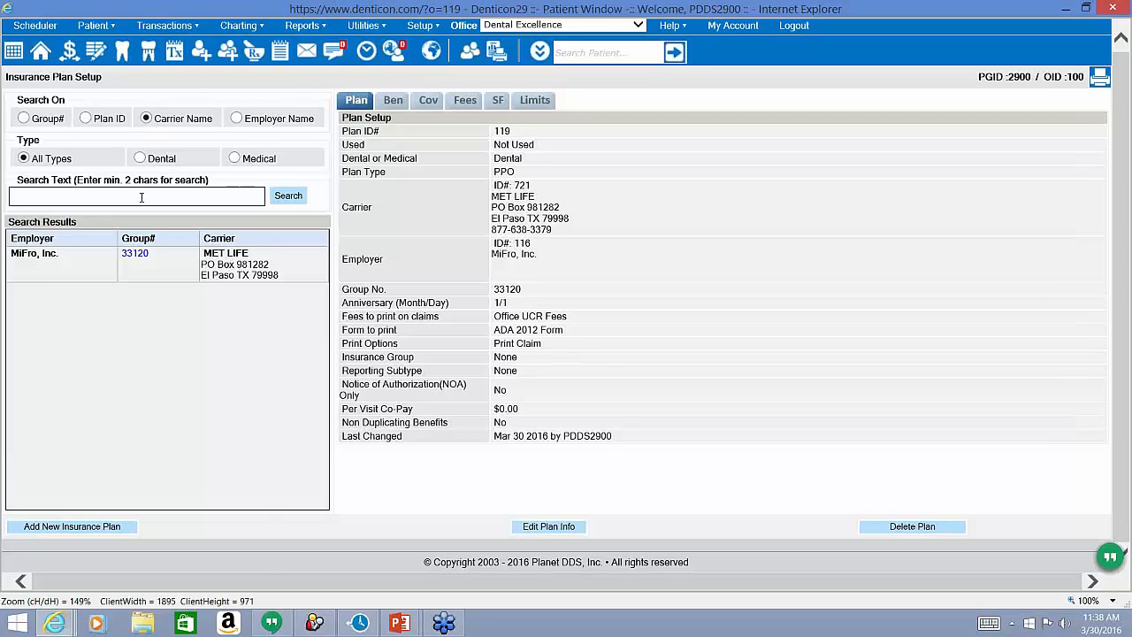
click(142, 196)
text(met)
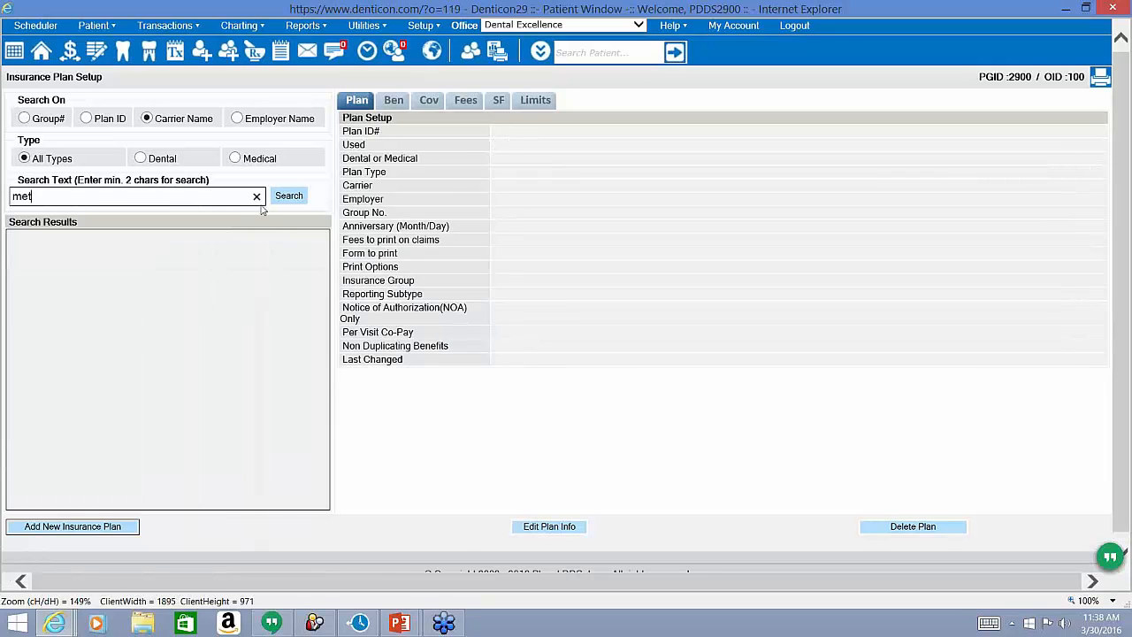
click(295, 196)
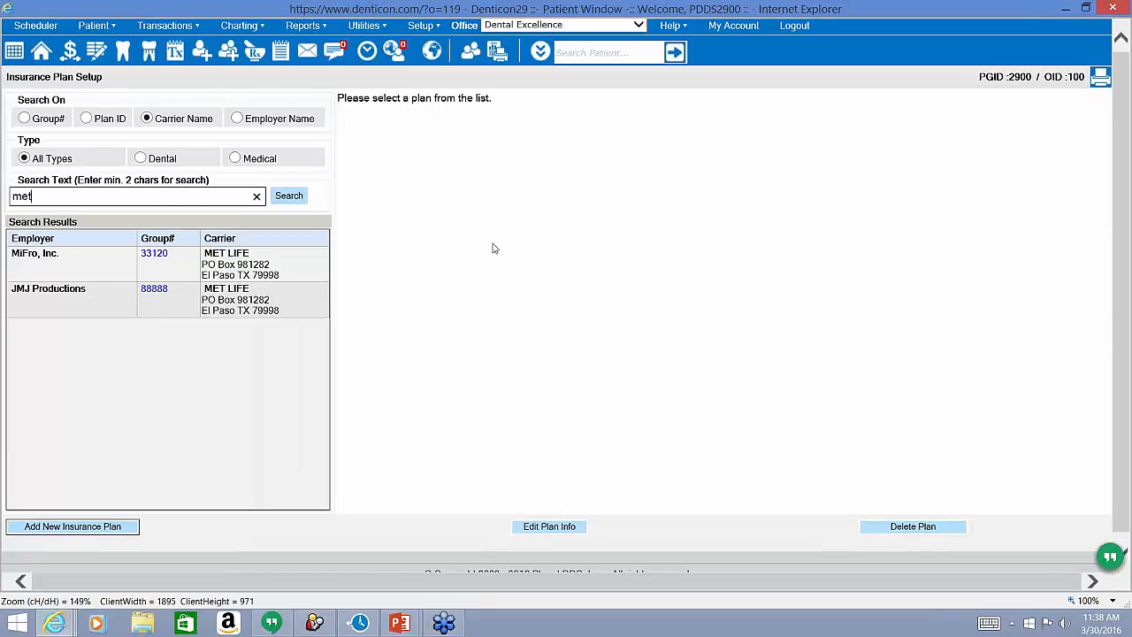
Open MiFro, Inc. group 33120 and review its Ben and Cov tabs.
click(152, 259)
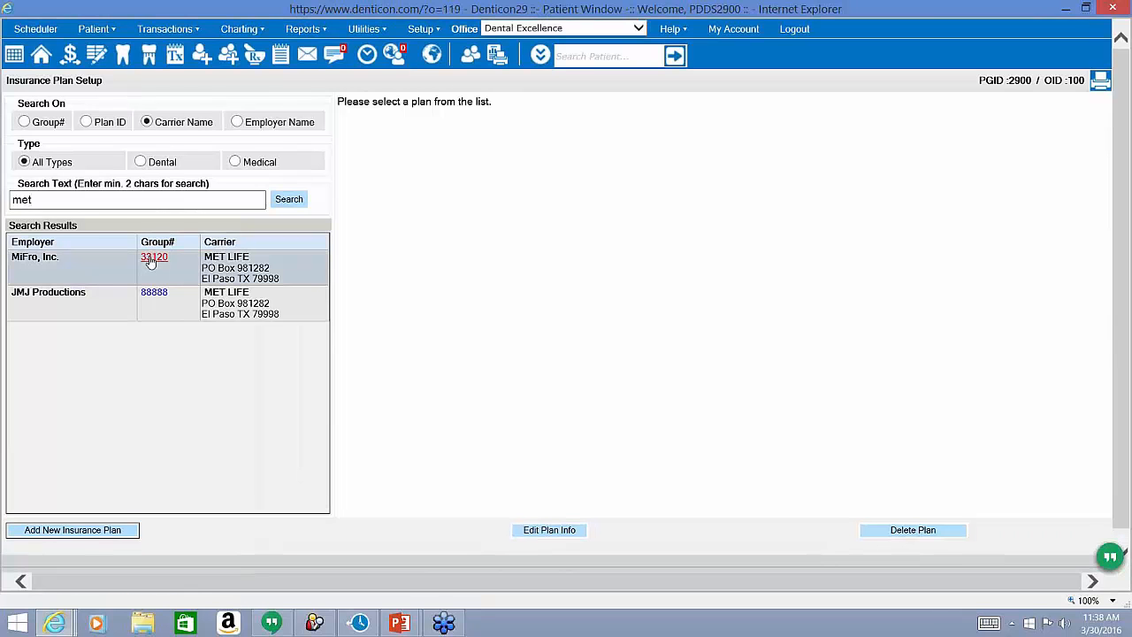
click(152, 260)
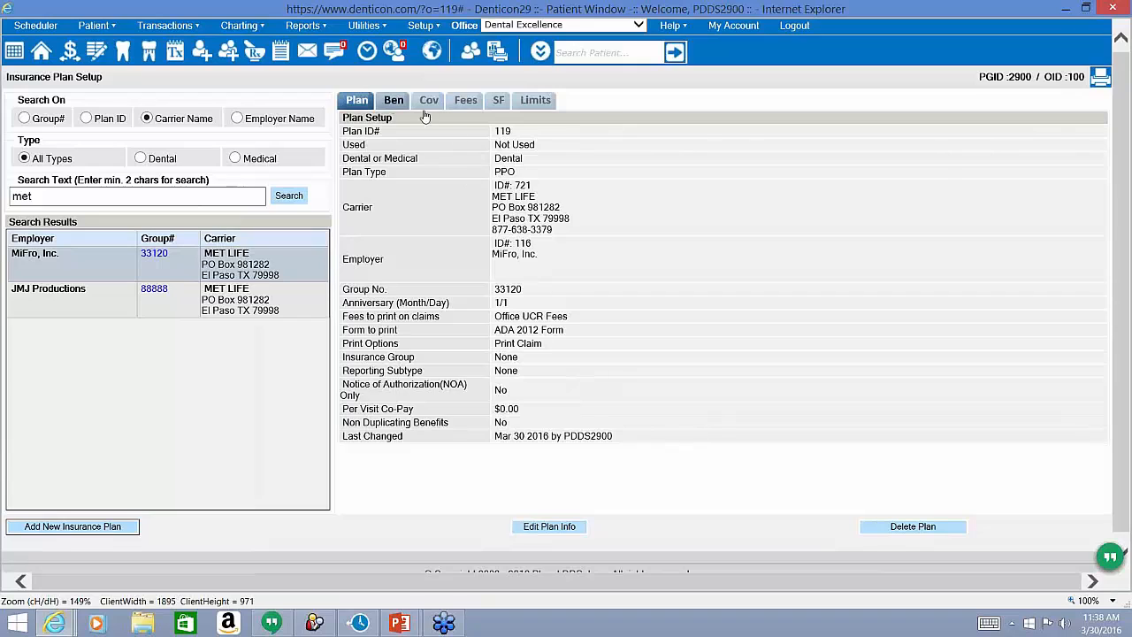
click(393, 103)
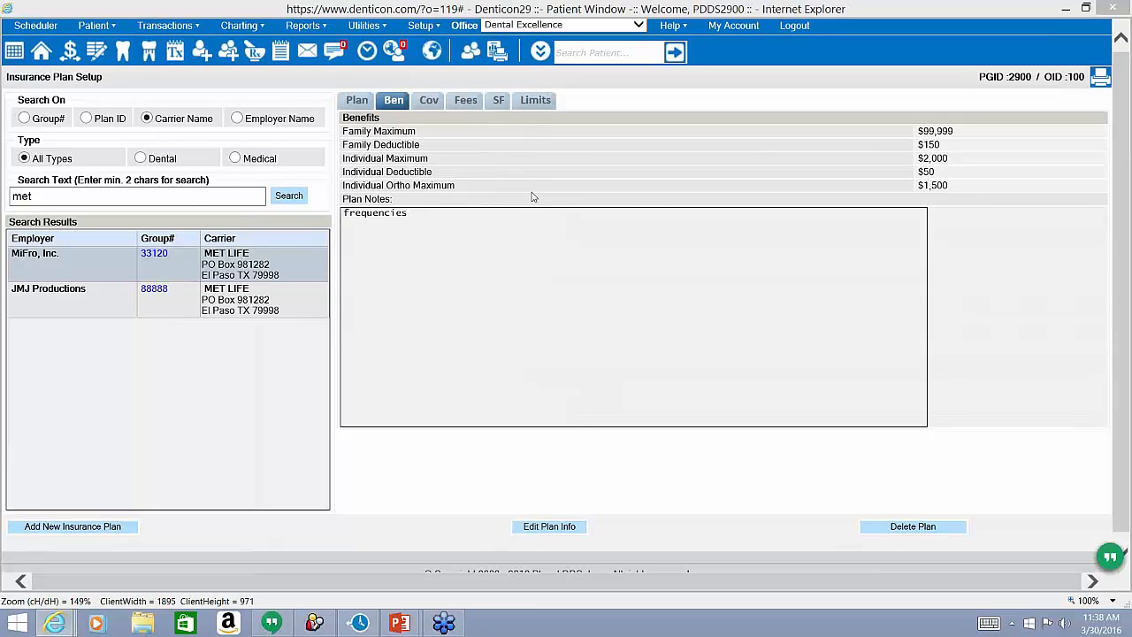
click(429, 103)
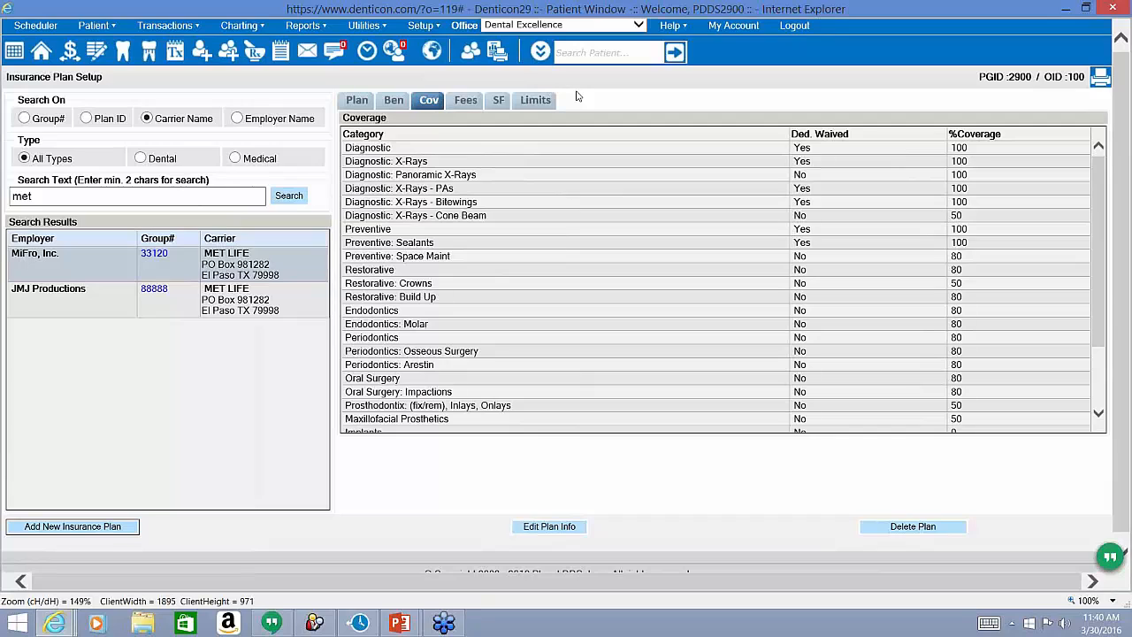
Open the Fee Schedule Setup page from the Setup menu.
click(419, 30)
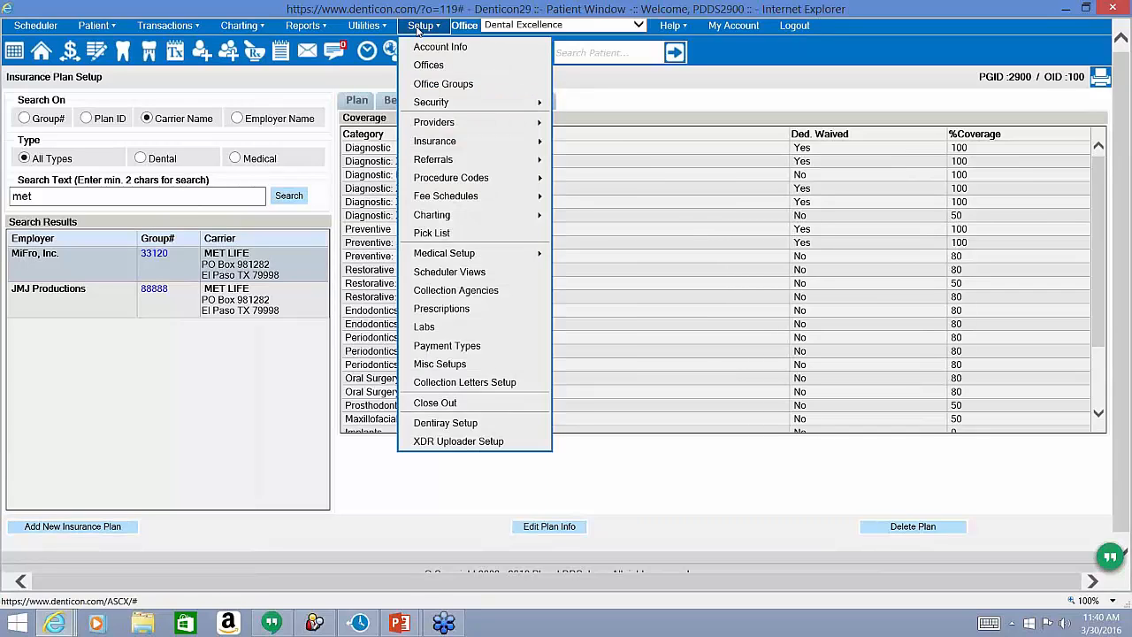
mouse_move(472, 197)
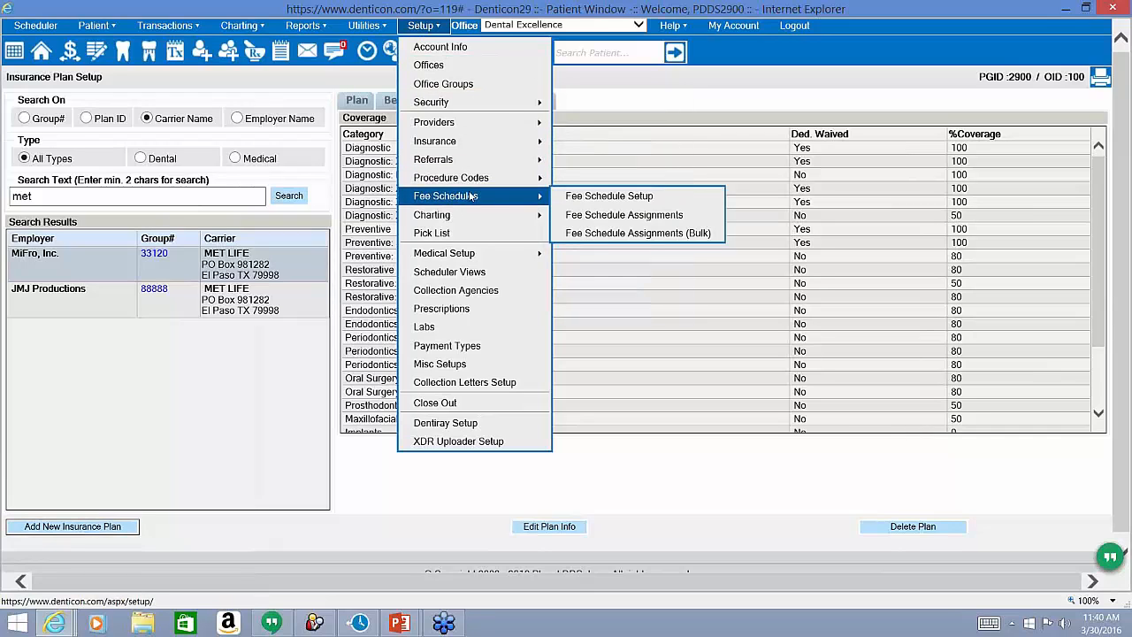
click(564, 197)
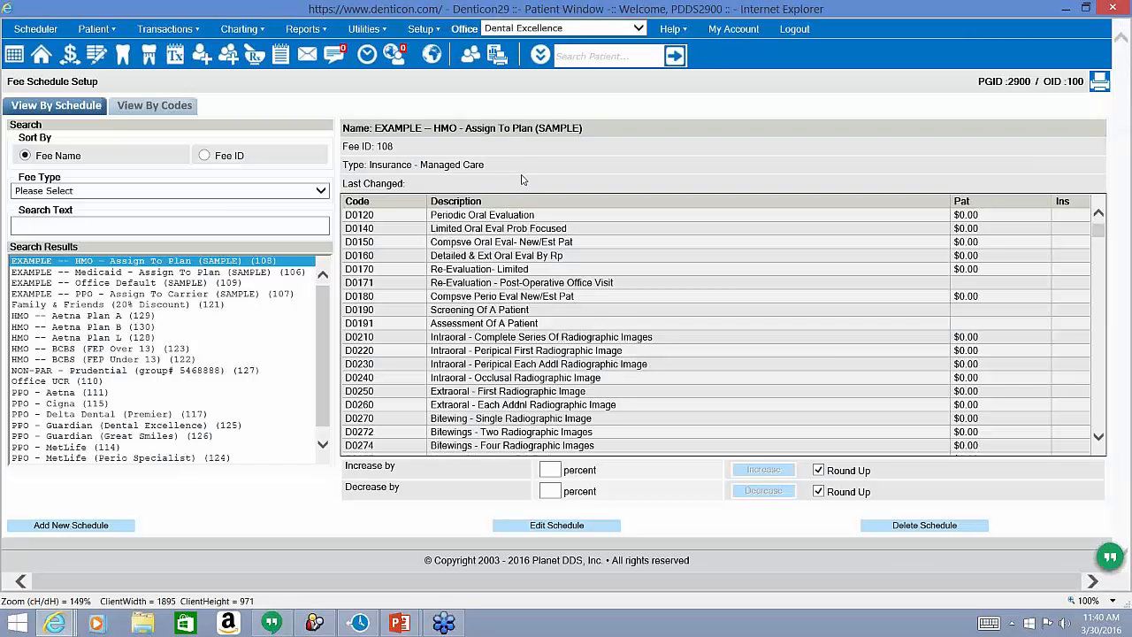
Browse Aetna Plan A and B, then display HMO -- Aetna Plan L (128), a Managed Care schedule.
click(114, 316)
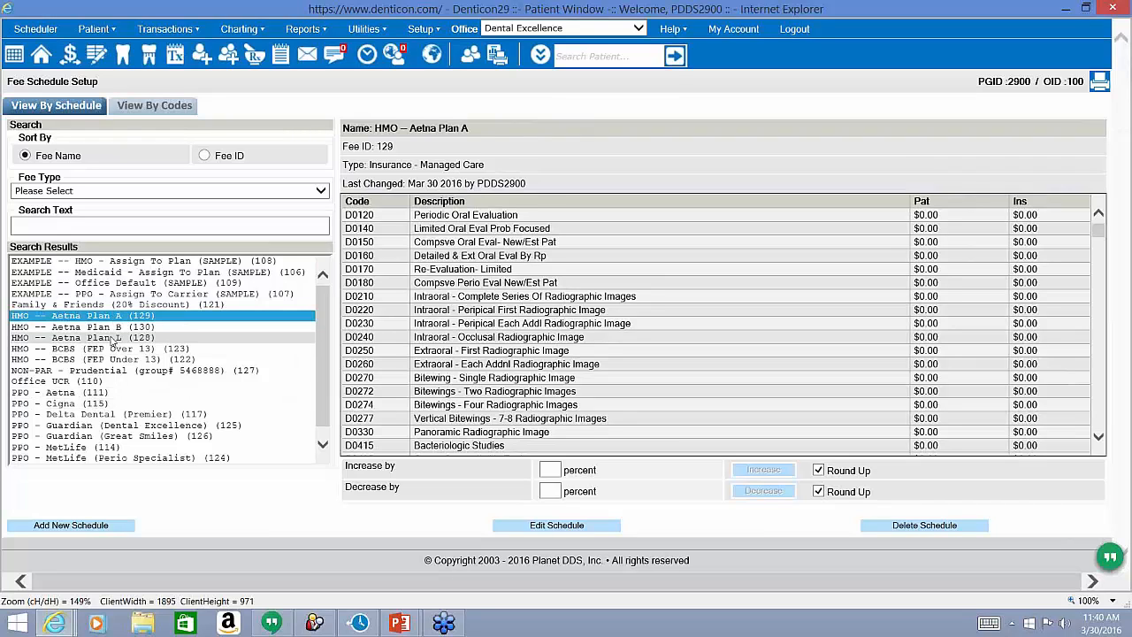
click(112, 328)
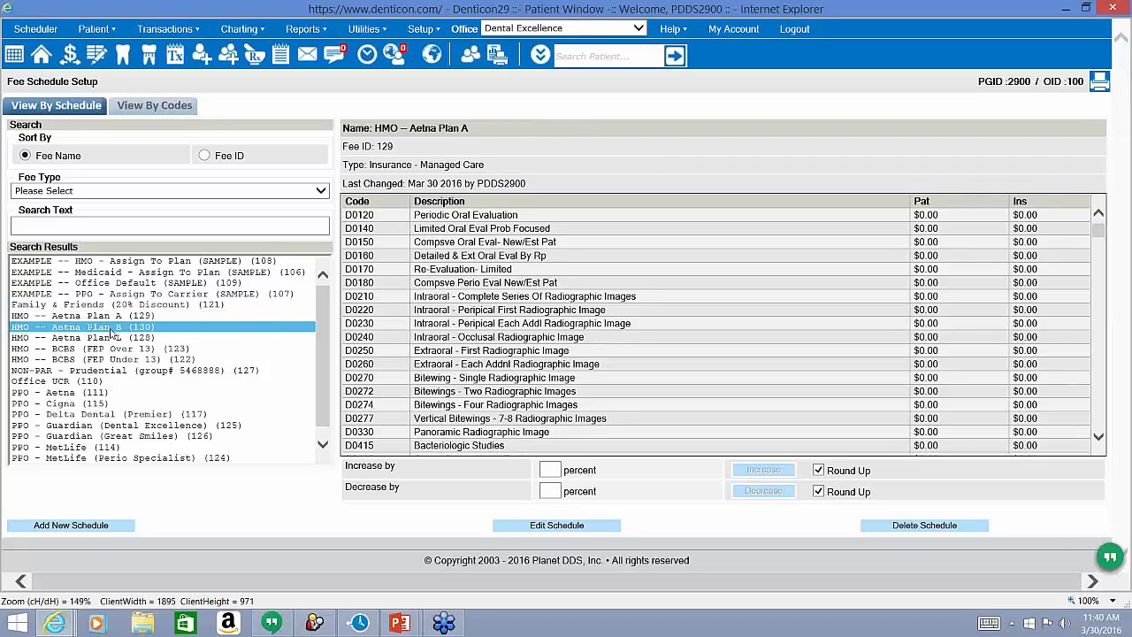
click(112, 338)
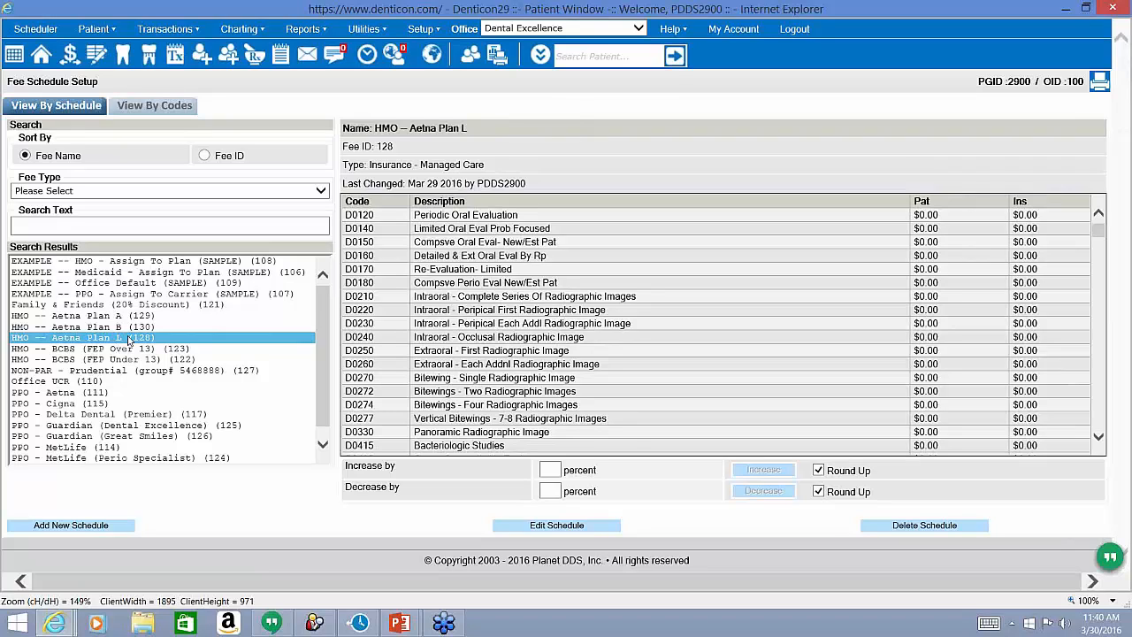
double_click(391, 165)
triple_click(391, 165)
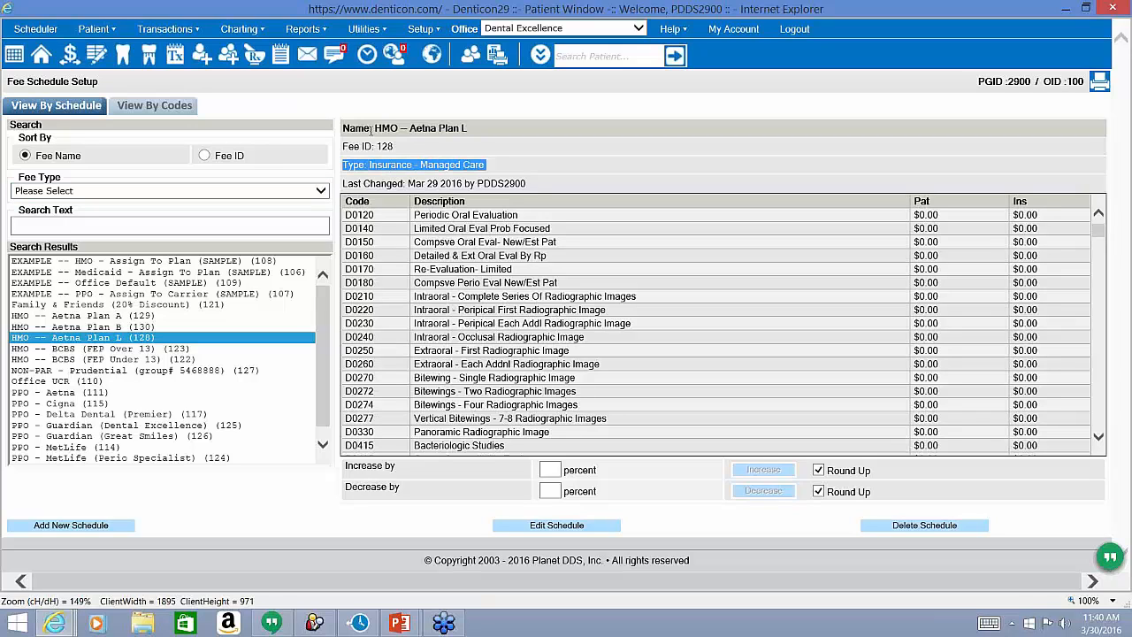
click(427, 29)
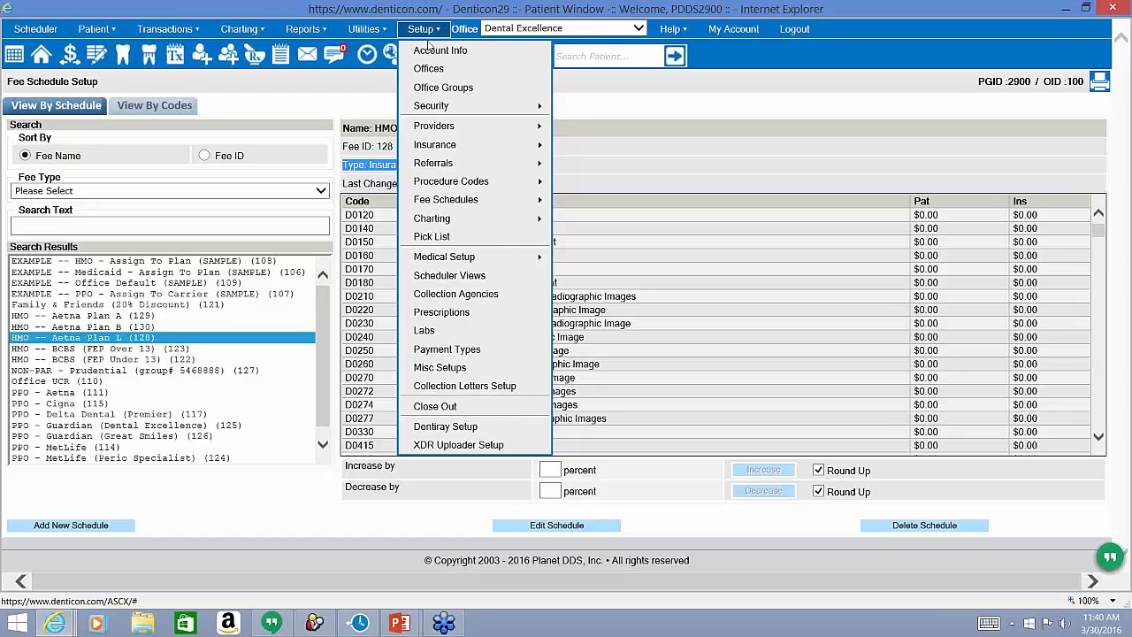
mouse_move(434, 144)
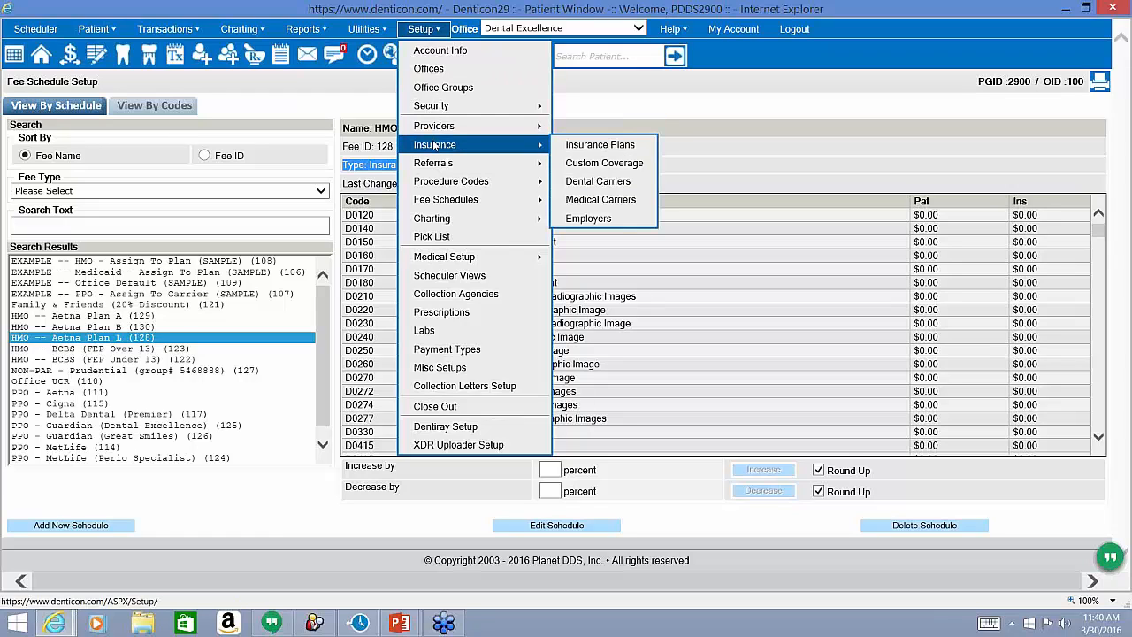
Go to Insurance Plan Setup and run a plan search for 'plan'.
click(563, 149)
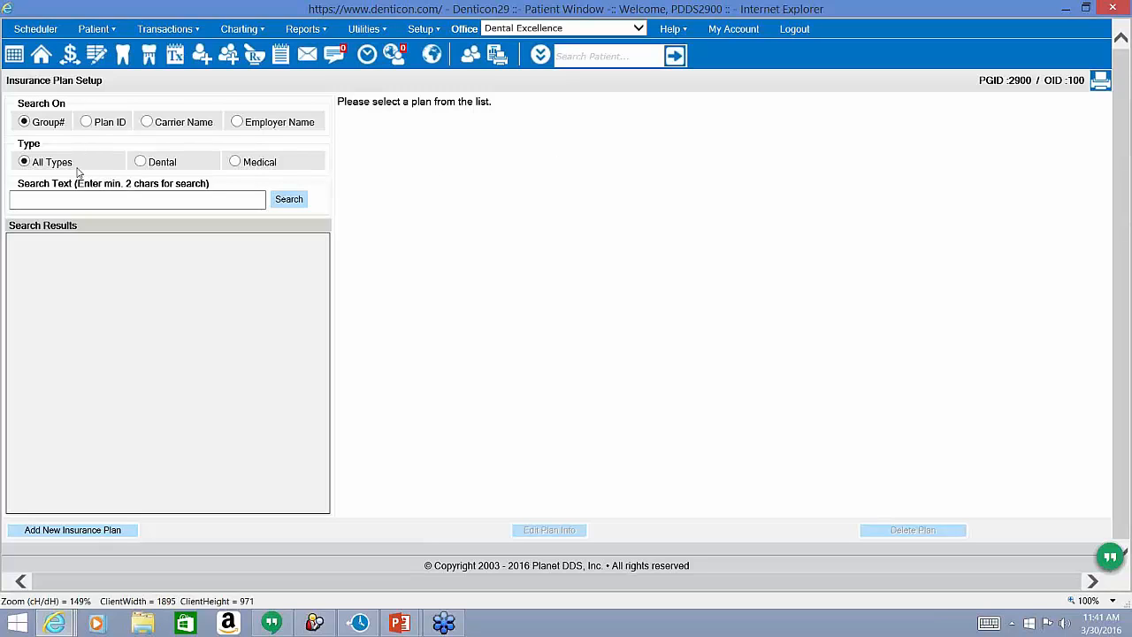
click(53, 200)
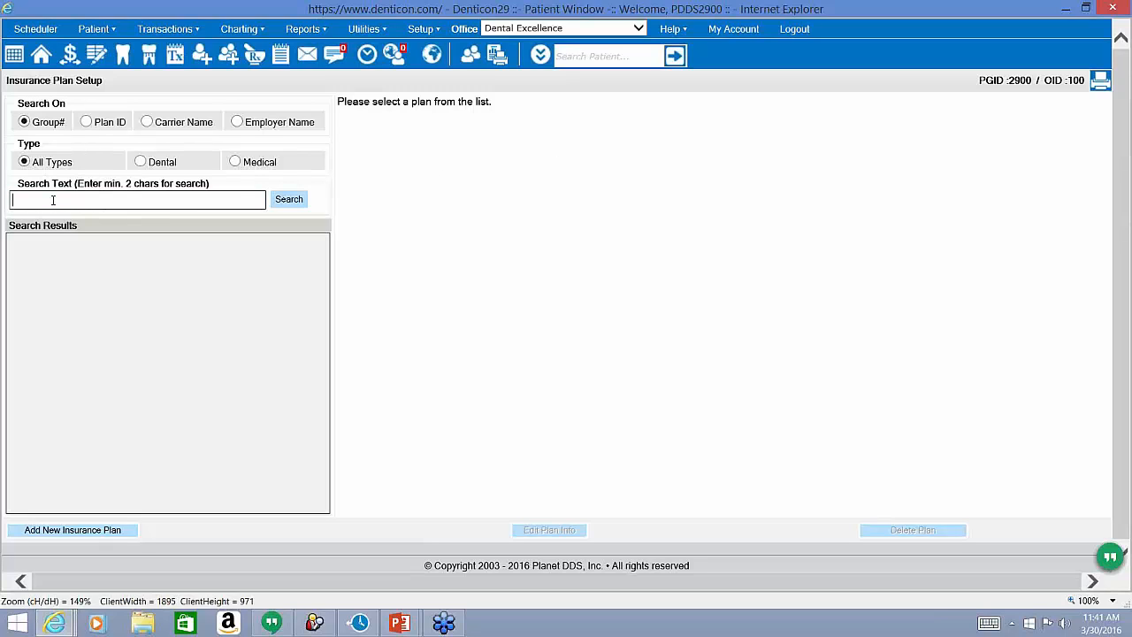
text(plan l)
click(287, 200)
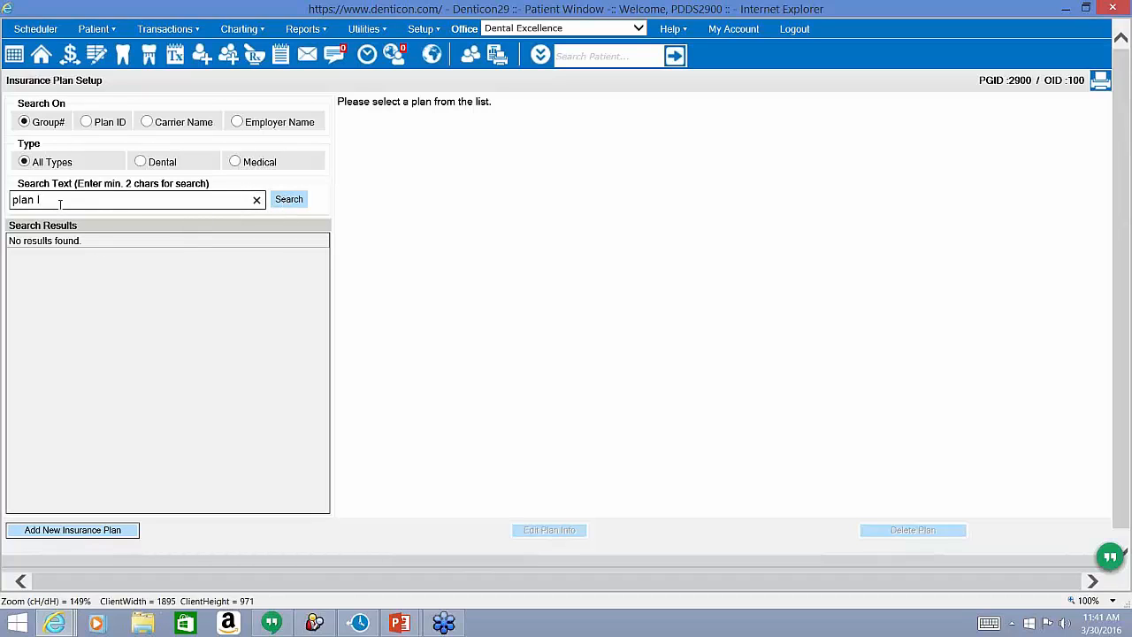
drag(67, 124, 38, 124)
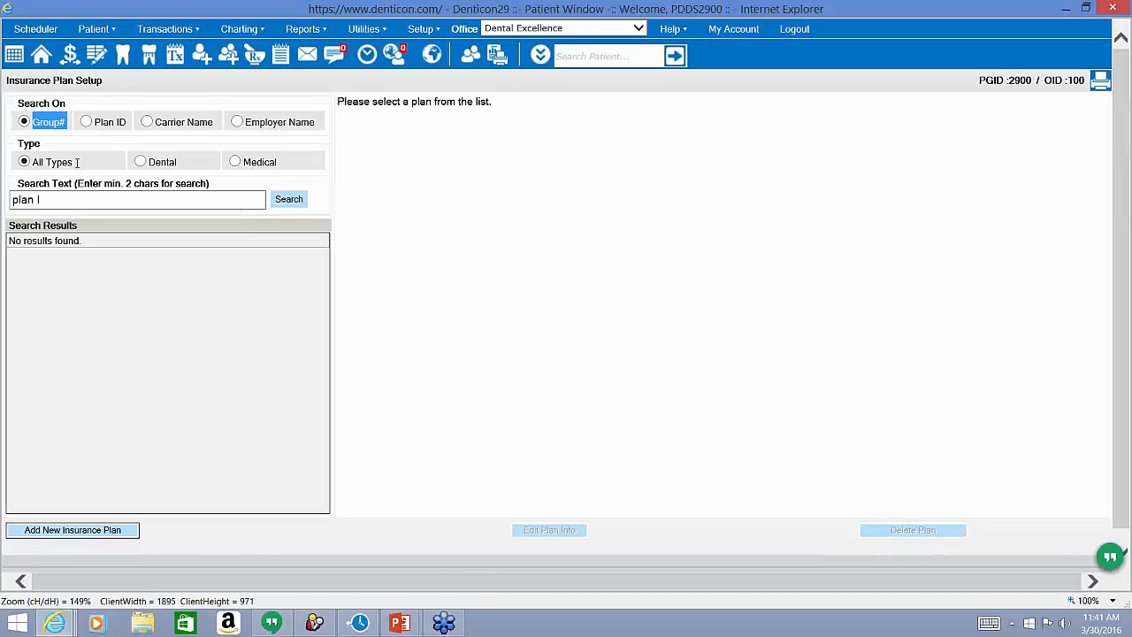
Search by carrier name 'aetna' and review the AETNA (KY) PPO plan's Indemnity plan type.
click(147, 122)
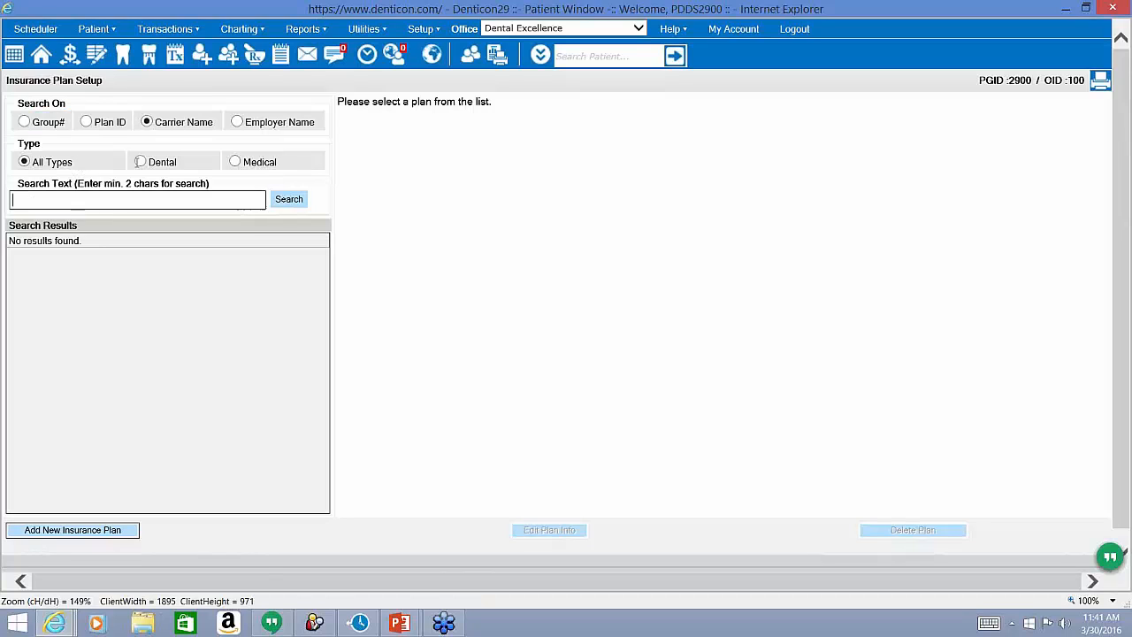
click(124, 199)
text(aetna)
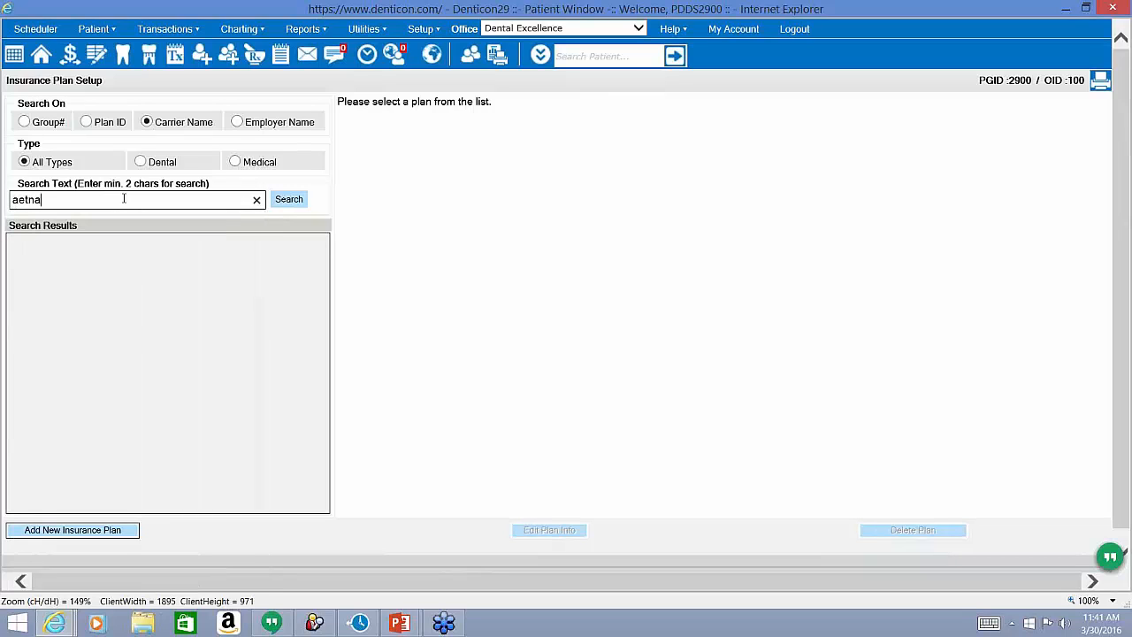
key(Tab)
key(Return)
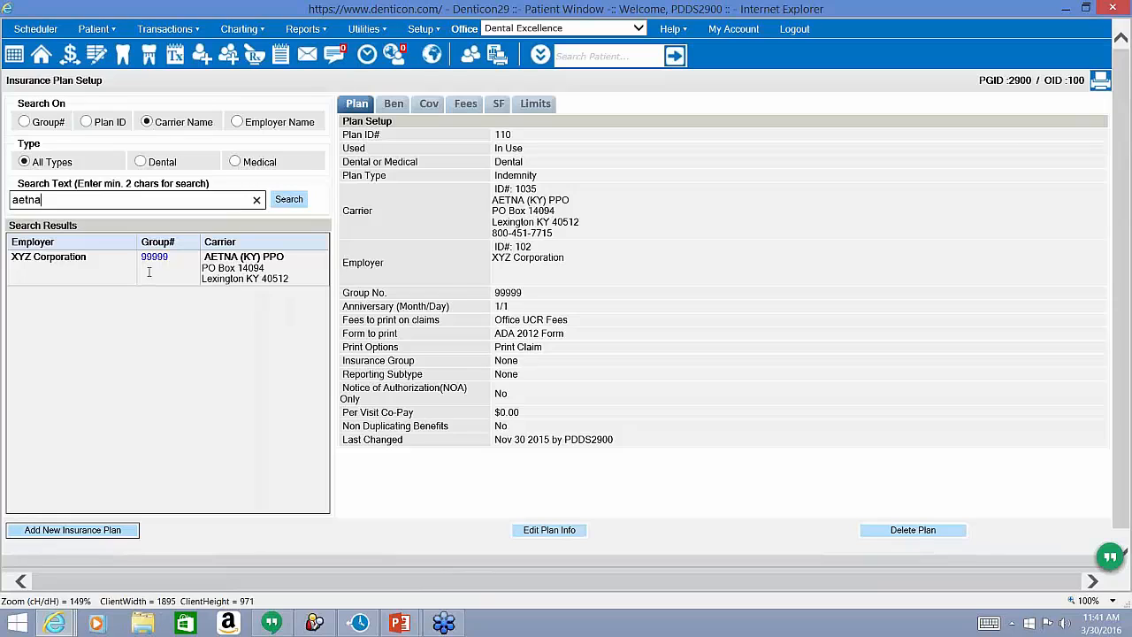
drag(286, 257, 262, 257)
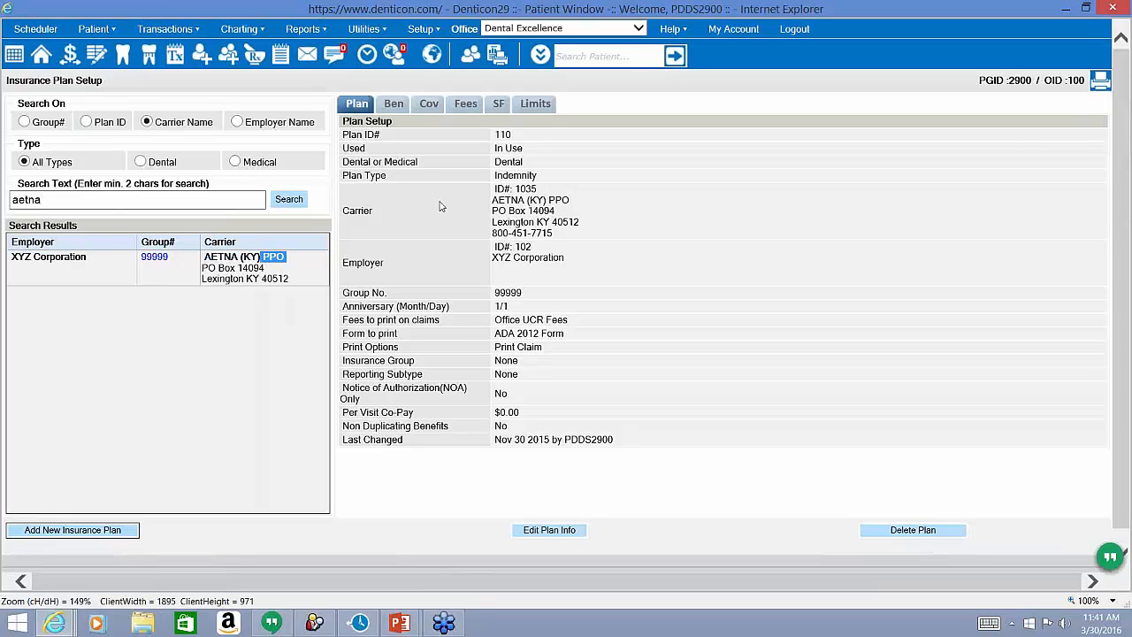
click(496, 180)
double_click(495, 177)
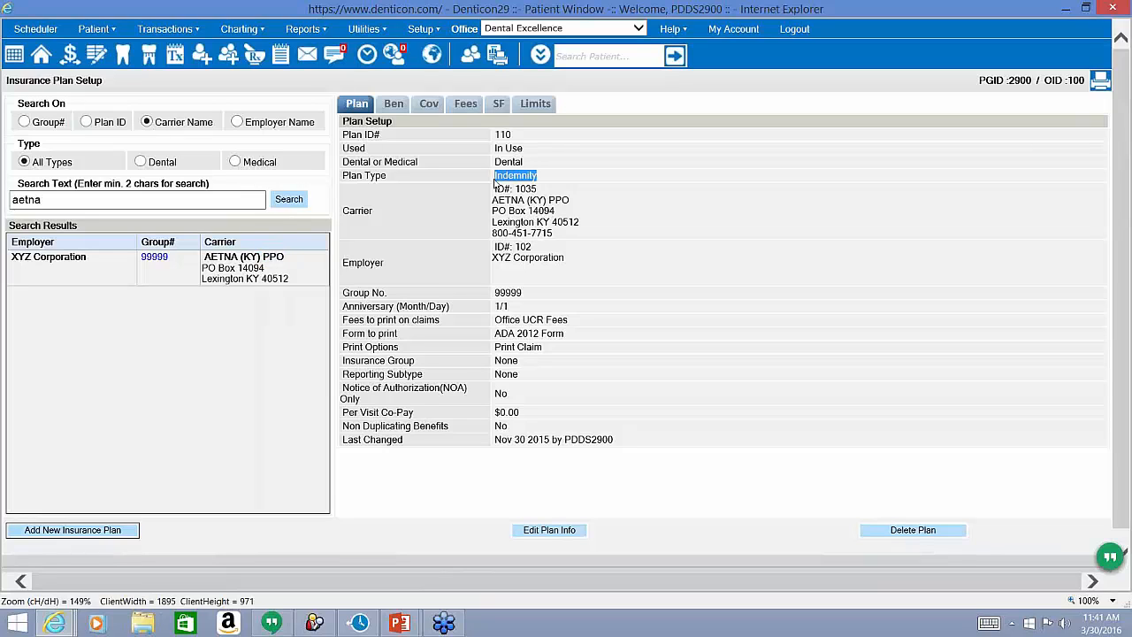
Add a new insurance plan set to Dental with the Managed Care plan type.
click(70, 531)
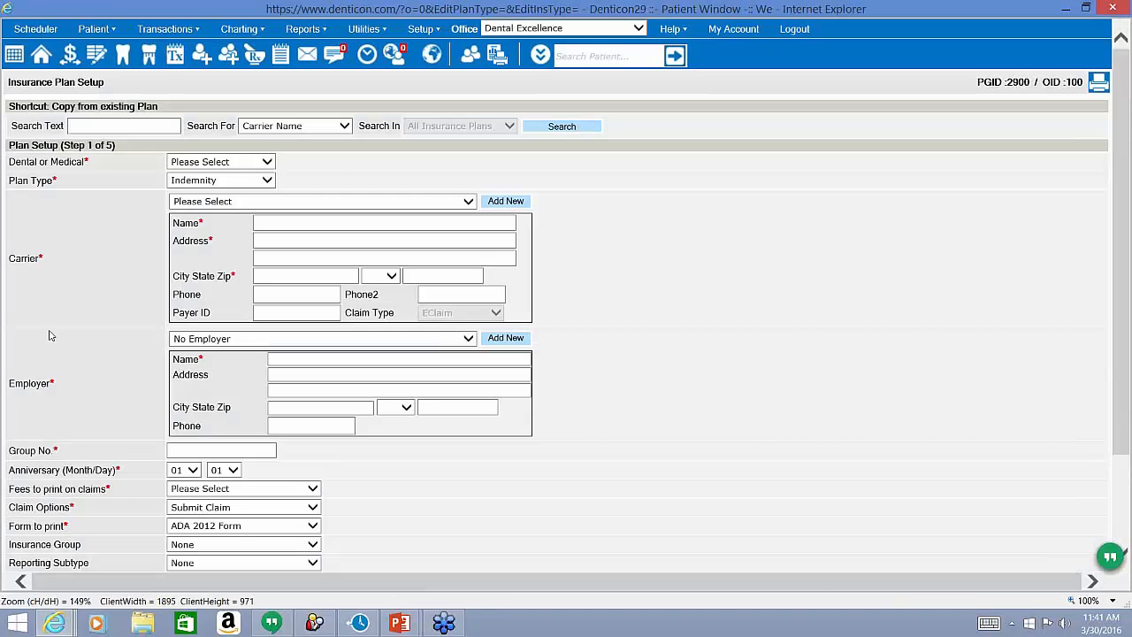
click(200, 163)
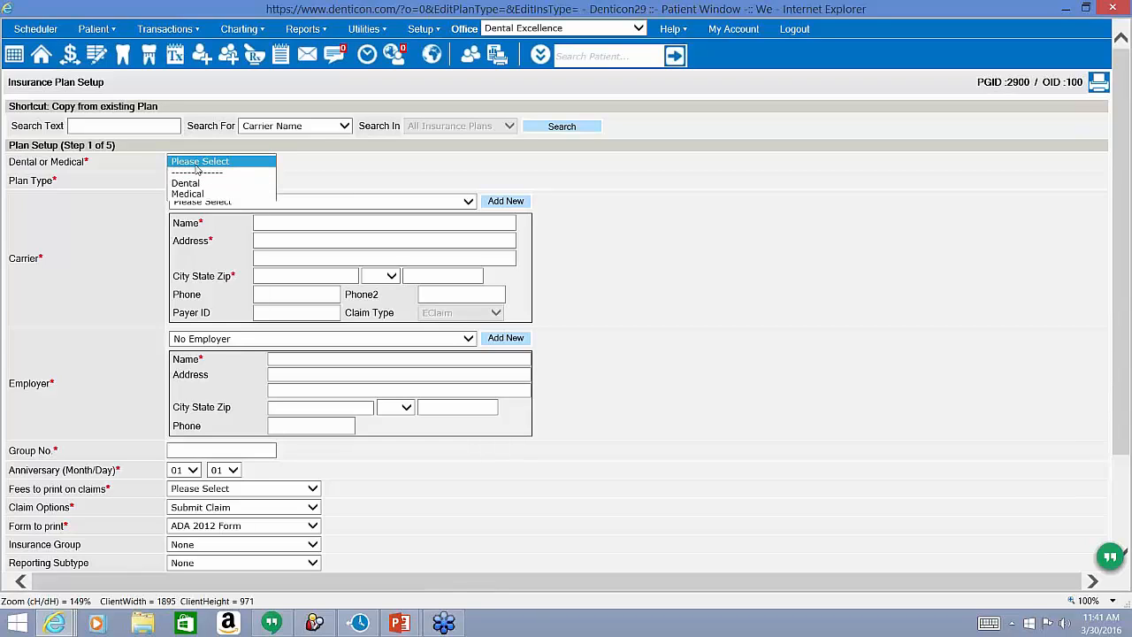
click(183, 186)
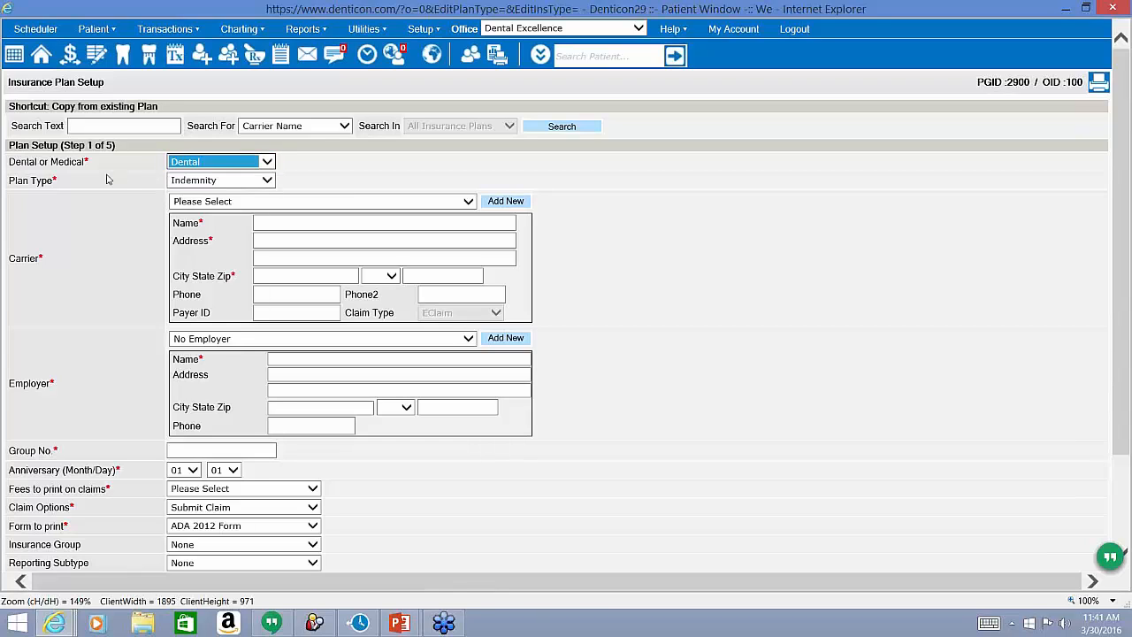
click(265, 180)
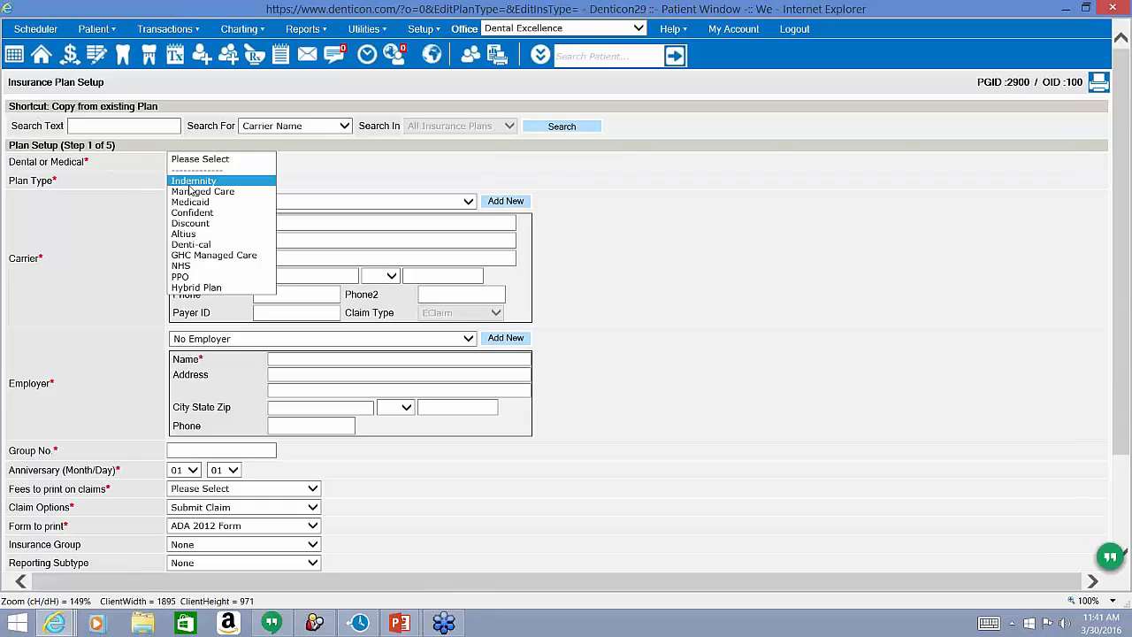
click(196, 192)
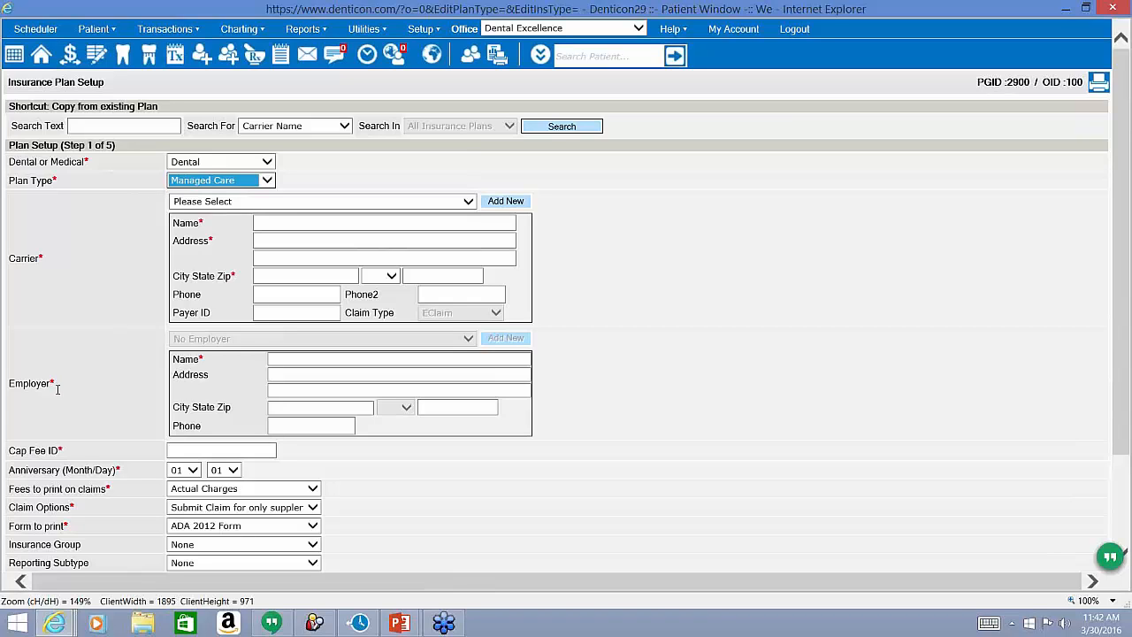
drag(51, 387, 88, 380)
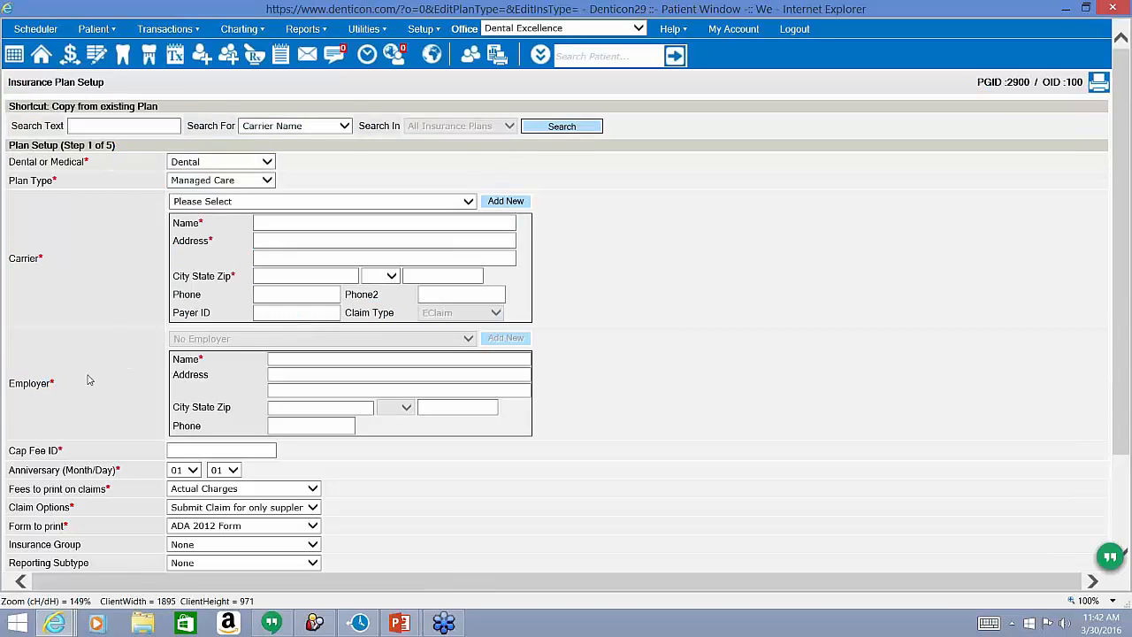
double_click(32, 387)
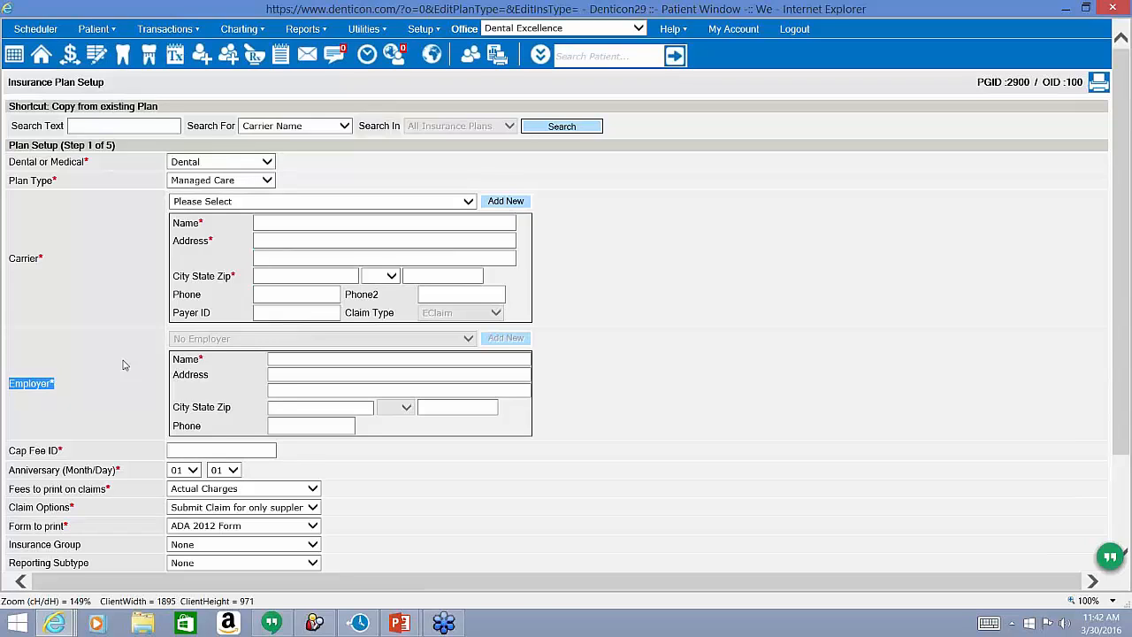
click(252, 184)
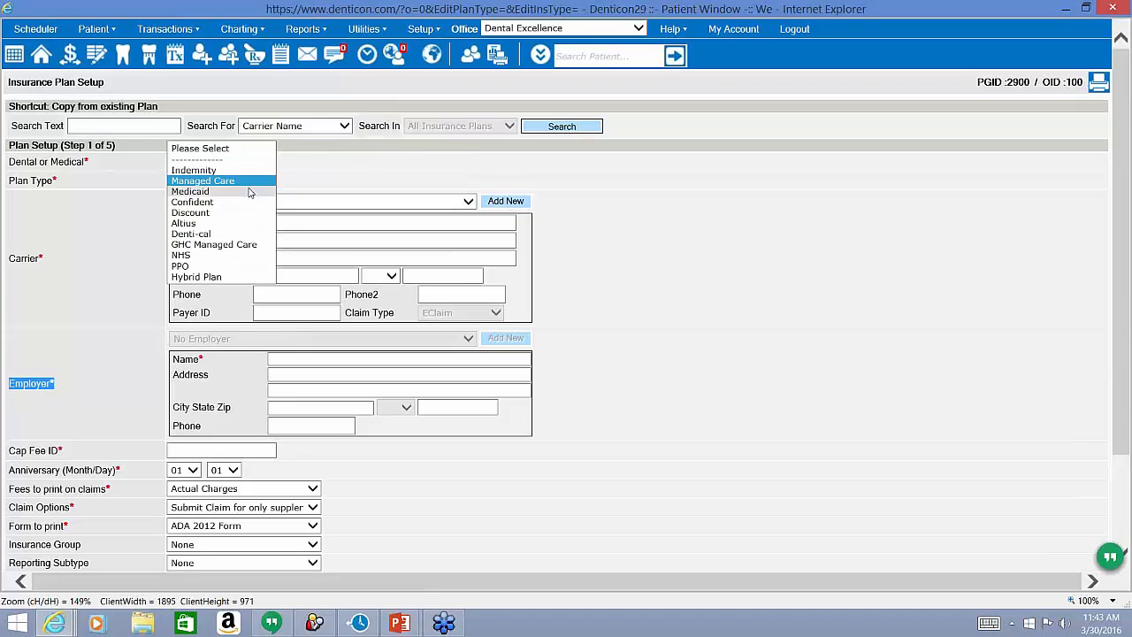
click(250, 191)
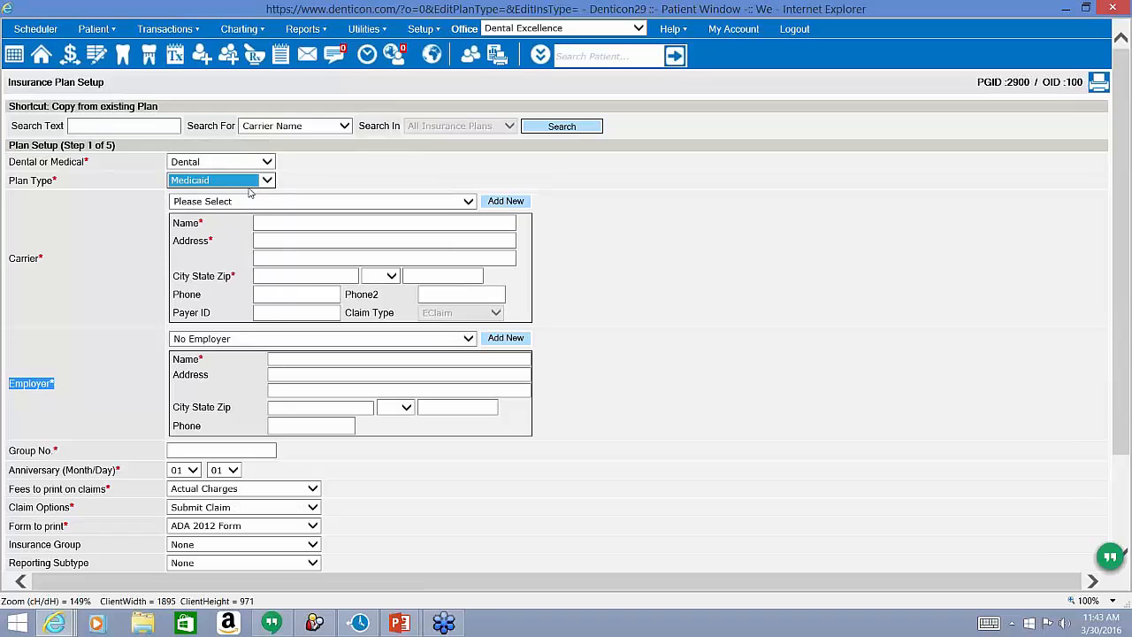
click(226, 341)
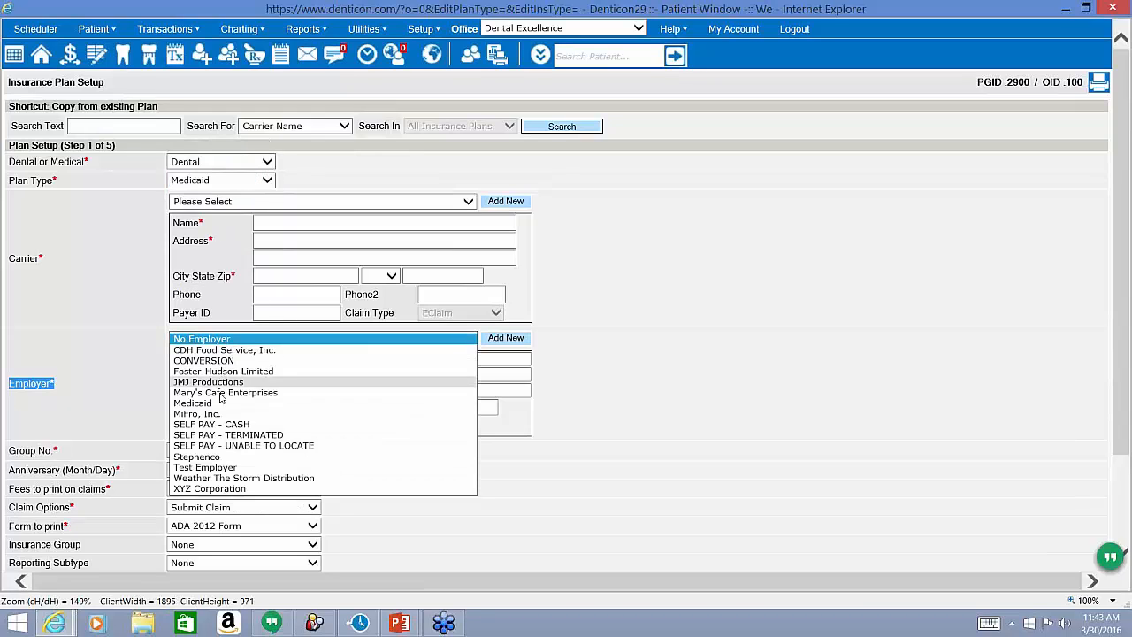
click(186, 403)
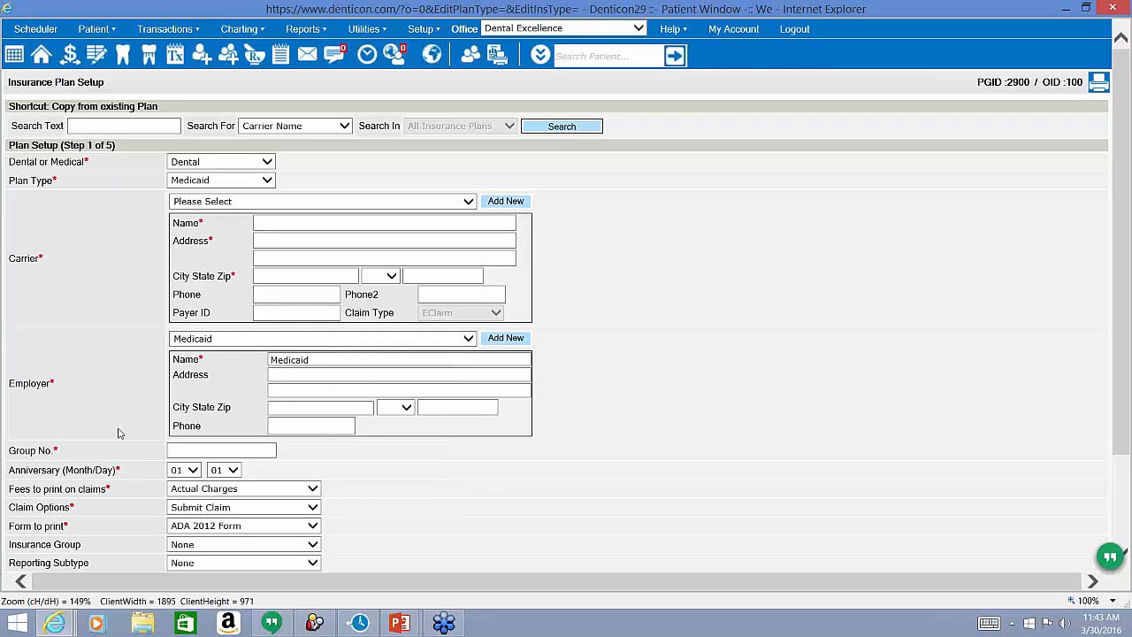
click(218, 338)
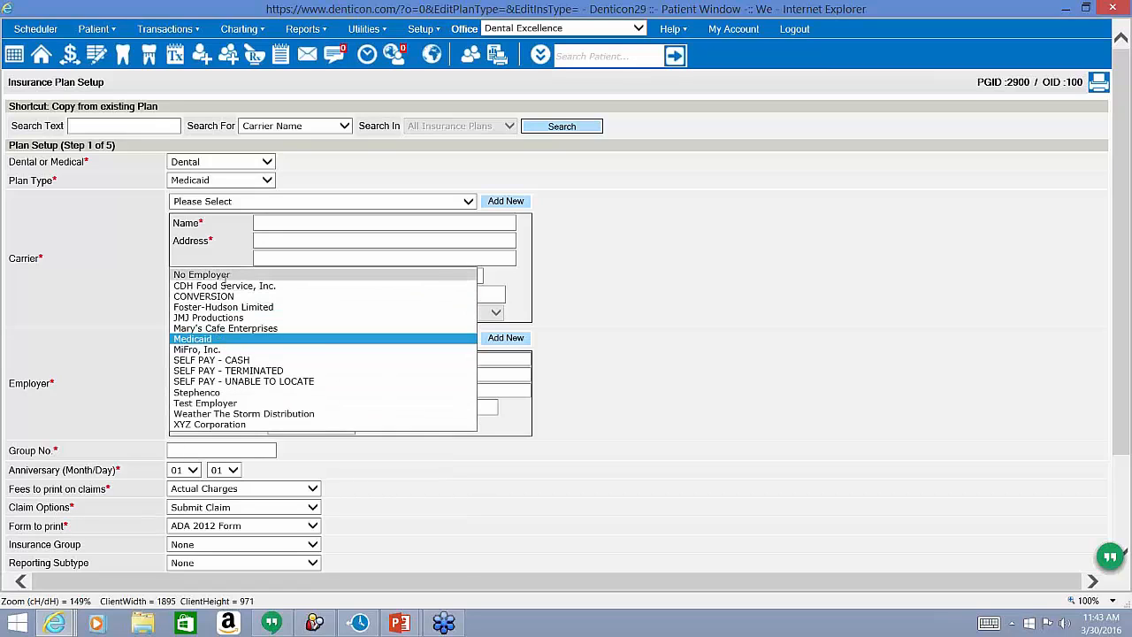
click(221, 275)
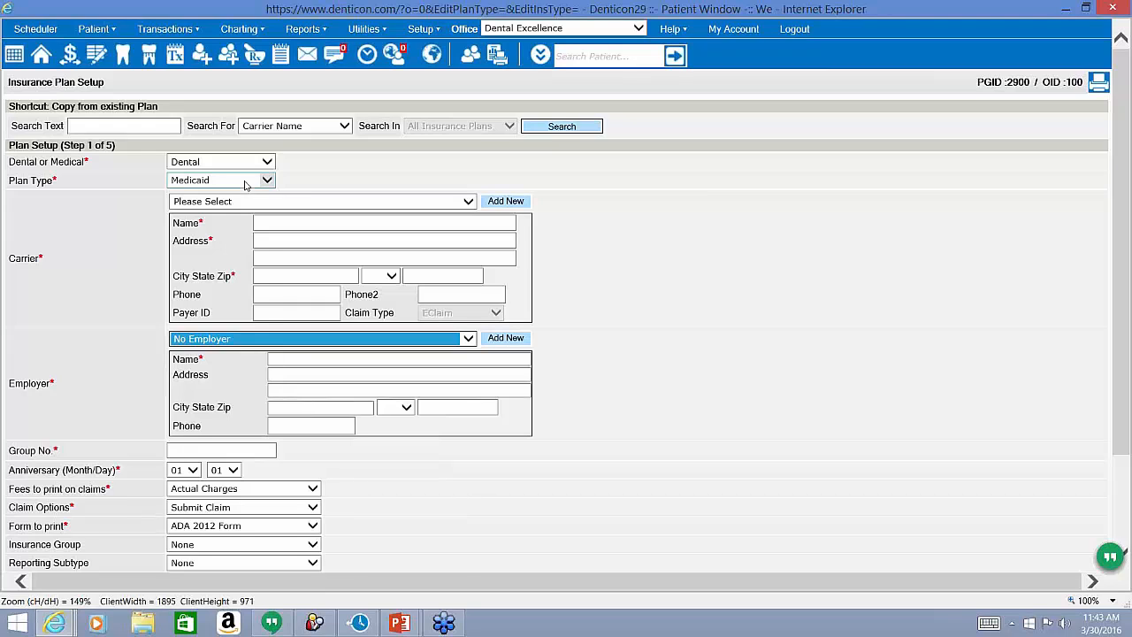
click(245, 182)
click(245, 170)
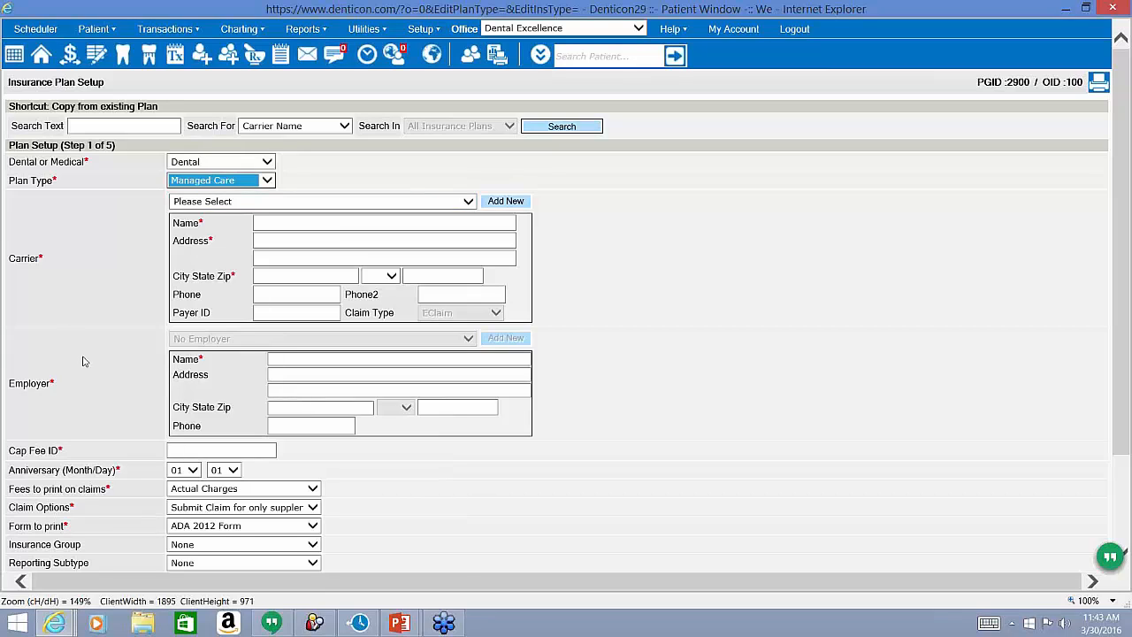
drag(62, 455, 15, 453)
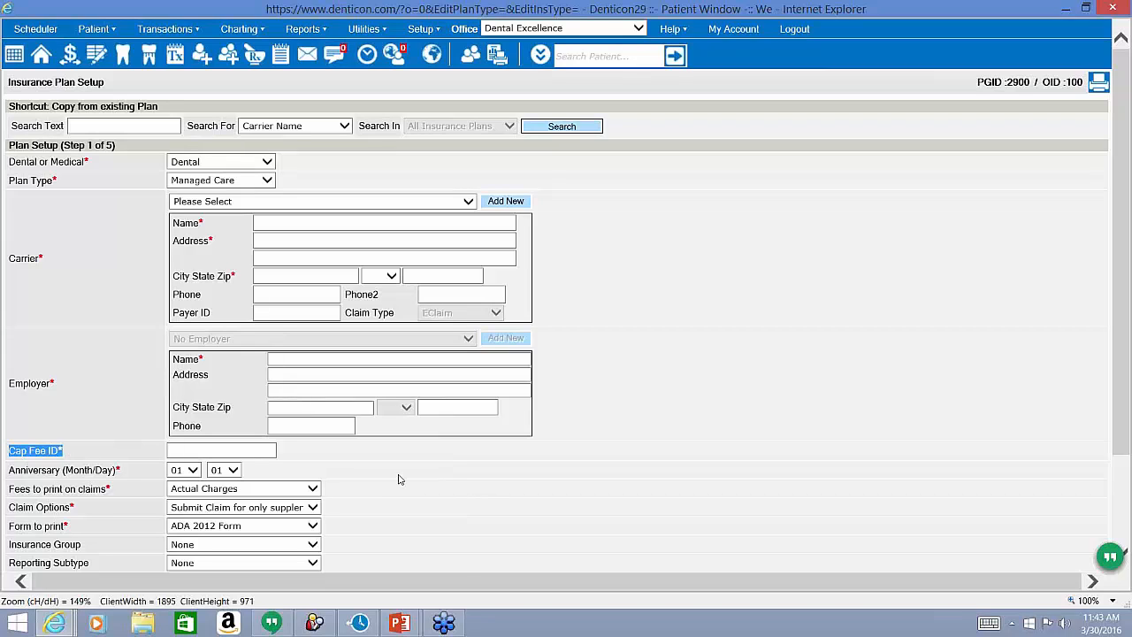
Enter 'Aetna Plan L' as the Cap Fee ID and bring up the Carrier list.
click(258, 452)
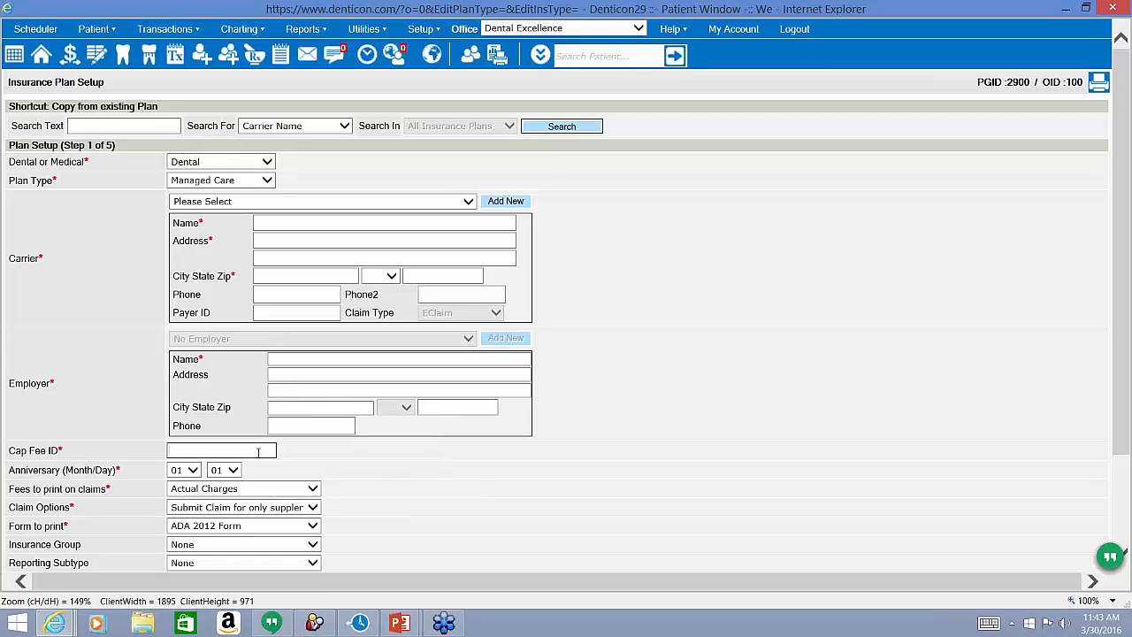
text(Aetna Plan L)
scroll(343, 455, down, 1)
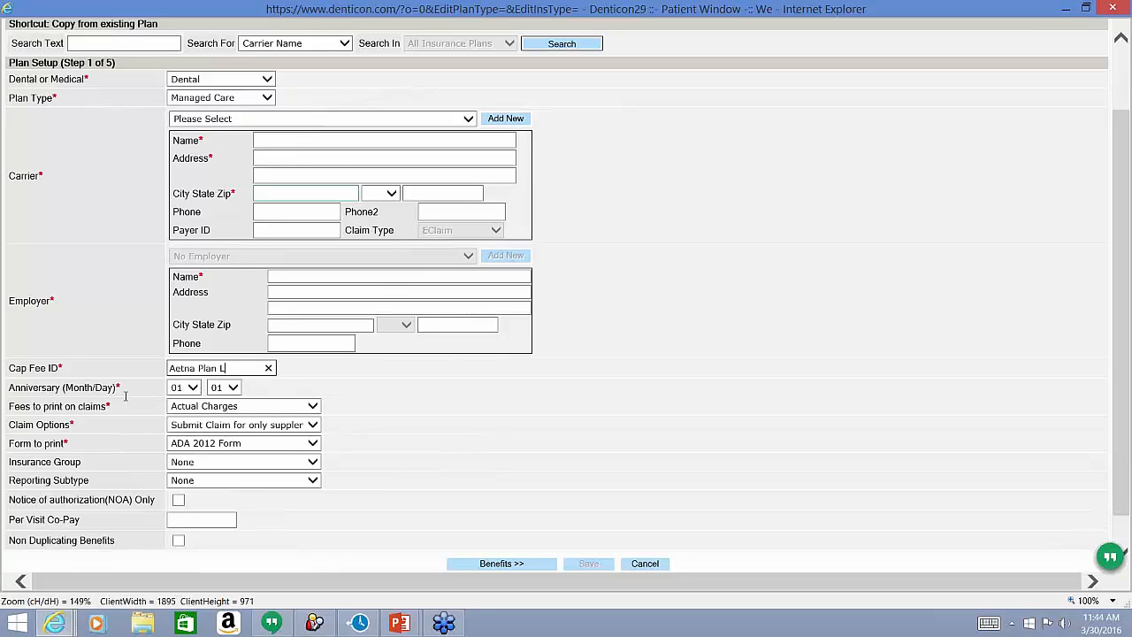
click(356, 118)
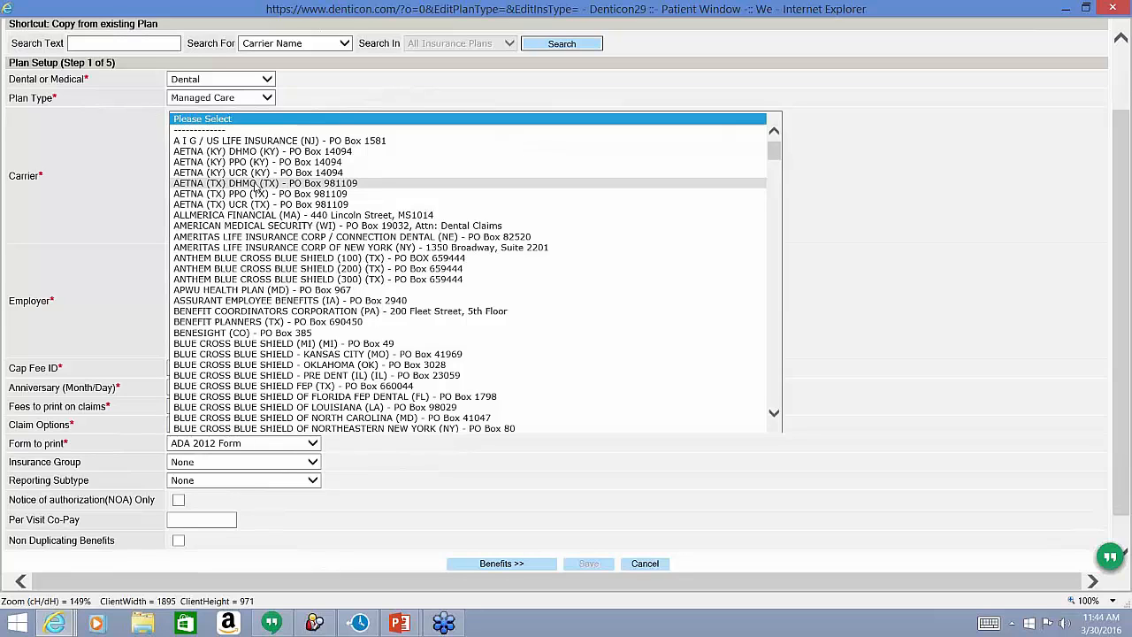
Choose AETNA (TX) DHMO - PO Box 981109 as carrier, filling payer ID 68246.
click(254, 183)
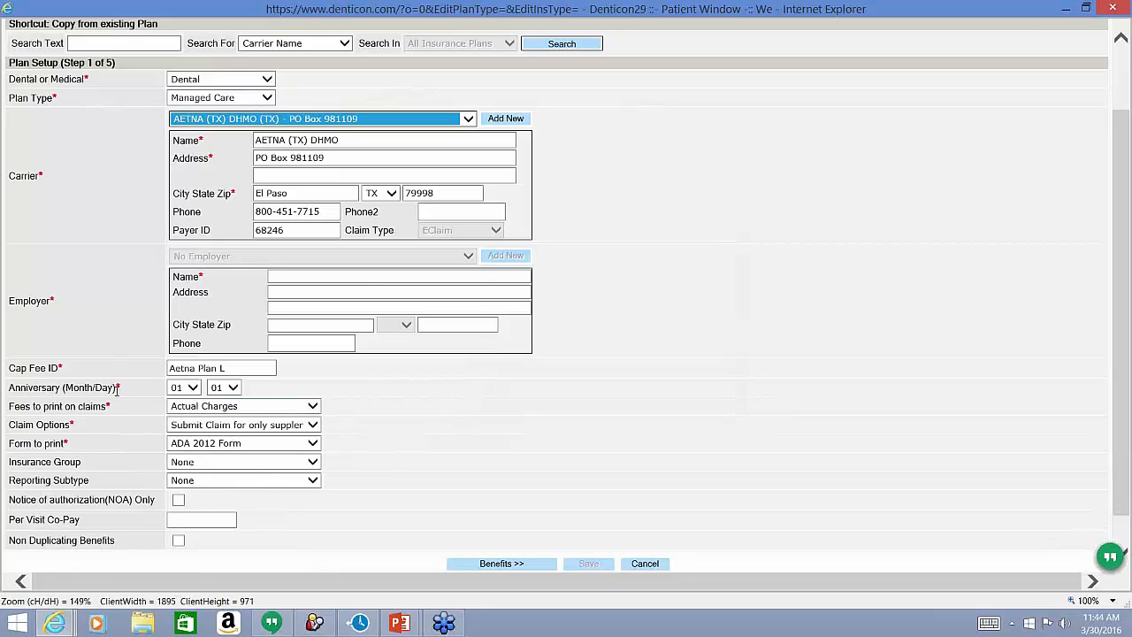
drag(116, 390, 18, 402)
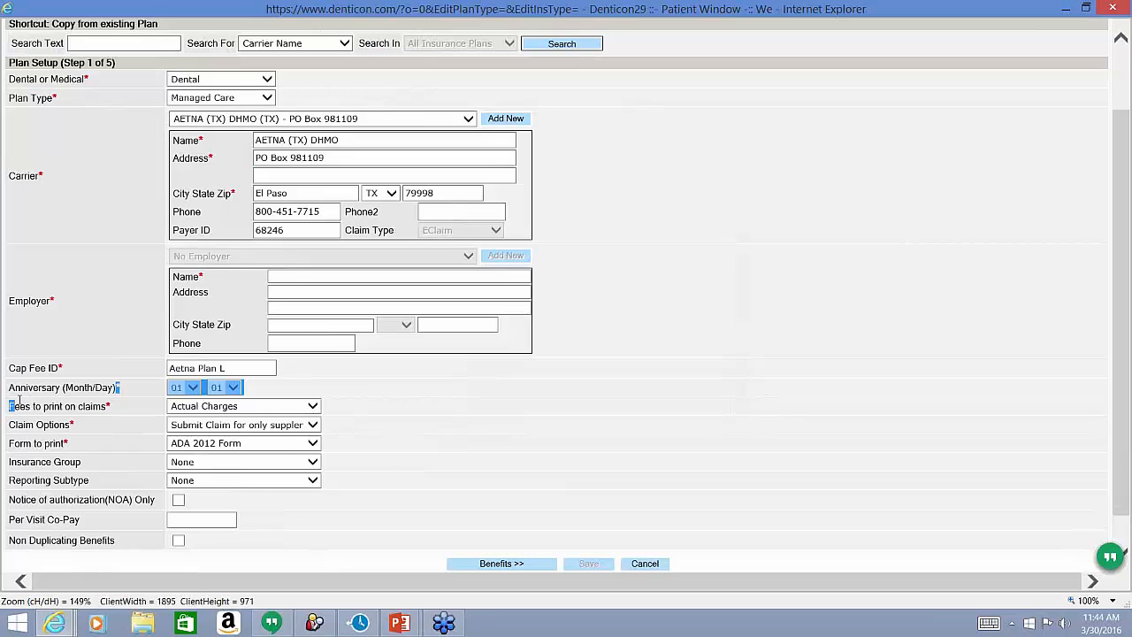
click(153, 393)
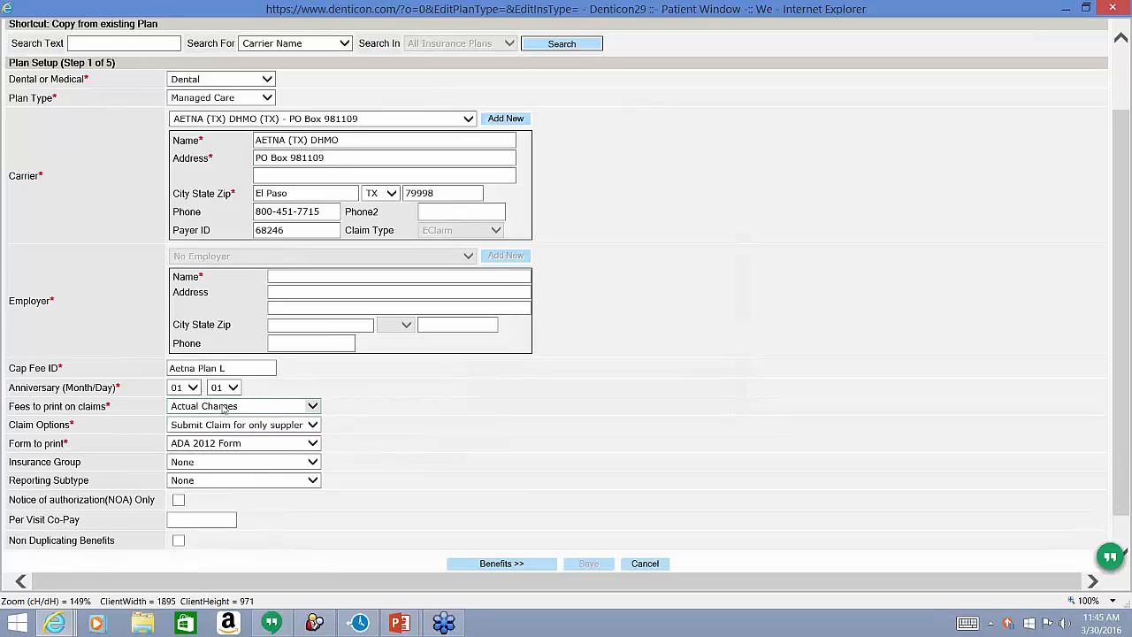
Reselect Actual Charges as the claim fees, then bring up the Claim Options choices.
click(224, 407)
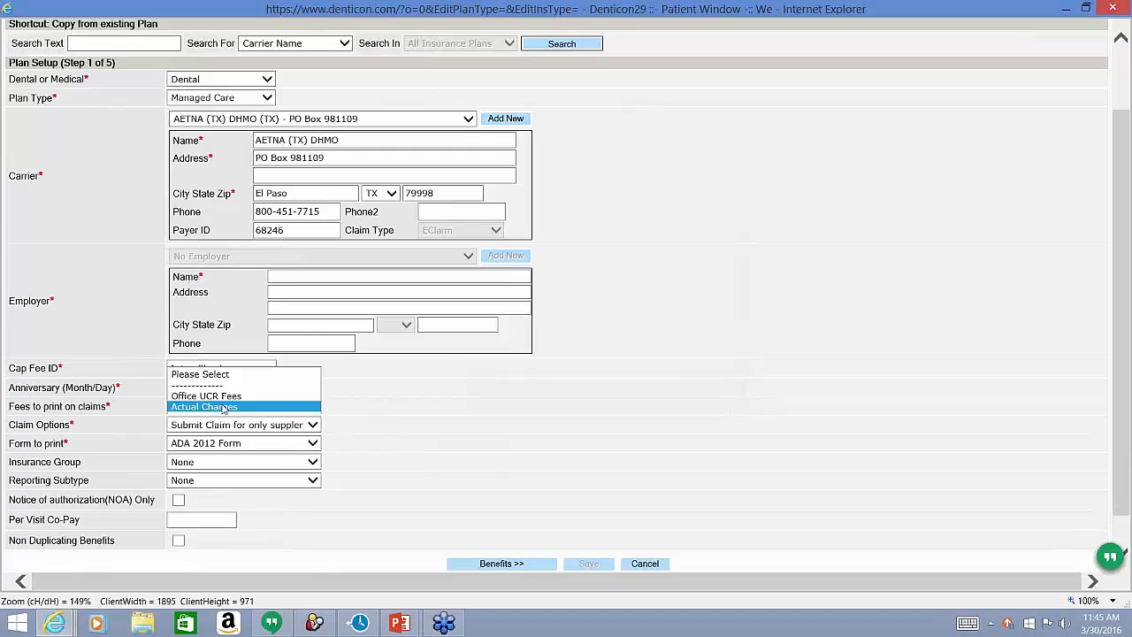
click(396, 422)
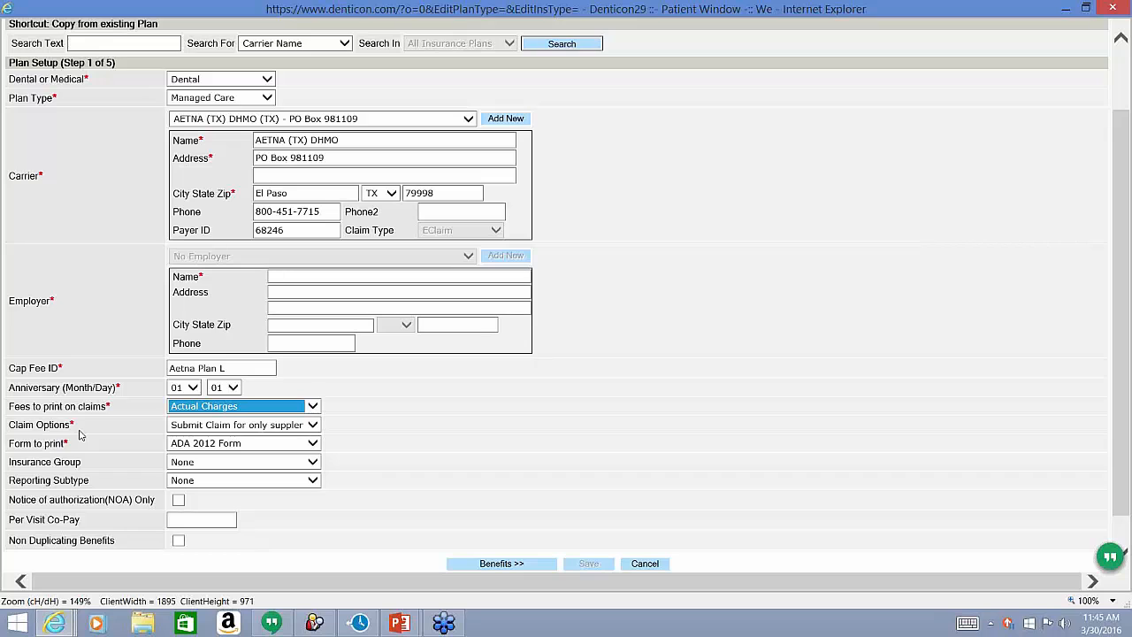
click(191, 426)
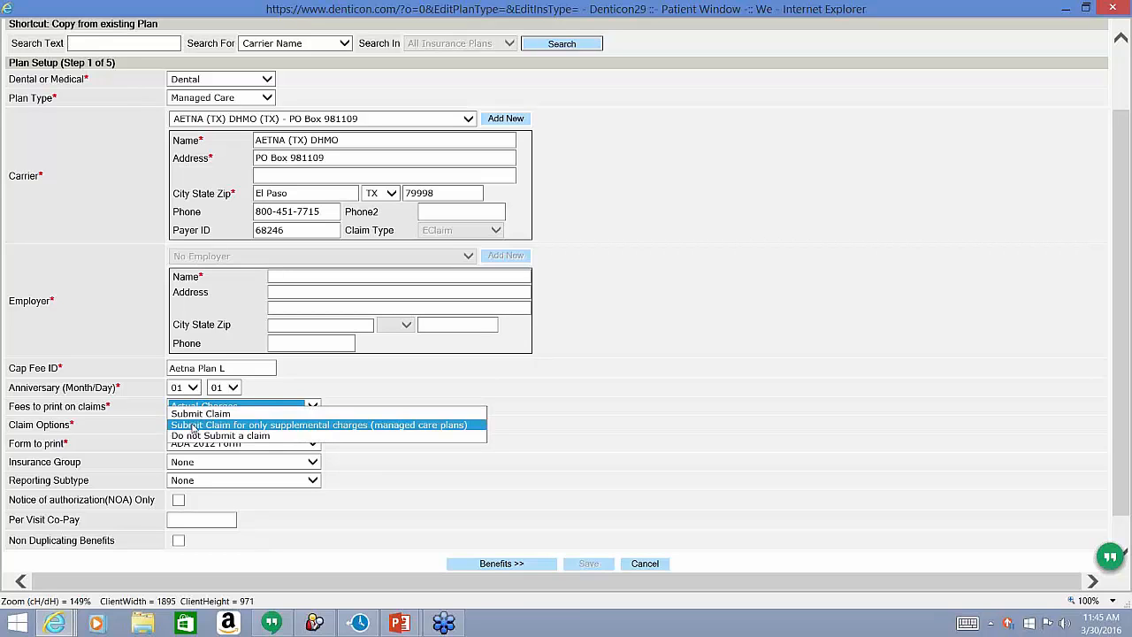
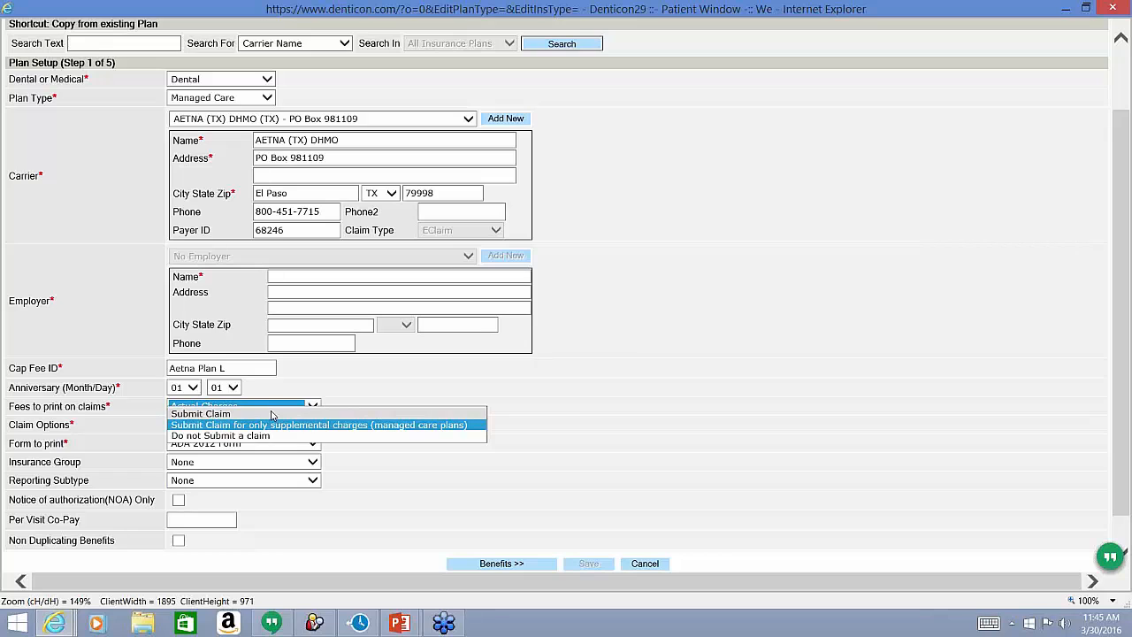
Choose 'Submit Claim for only supplemental charges (managed care plans)' as the claim option.
click(337, 572)
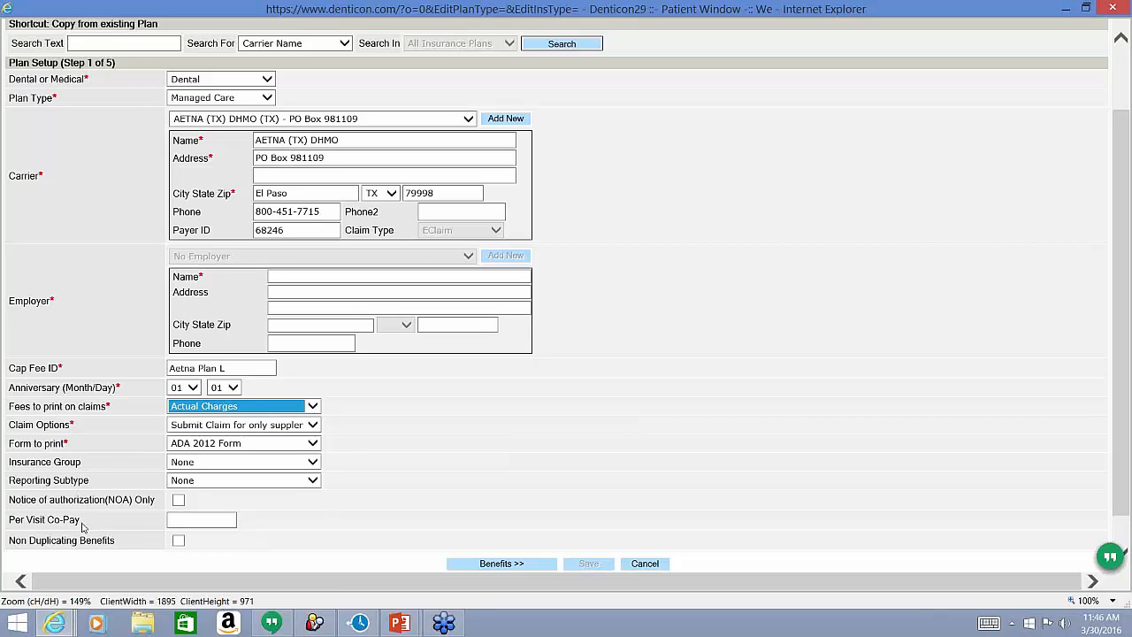
drag(70, 521, 9, 524)
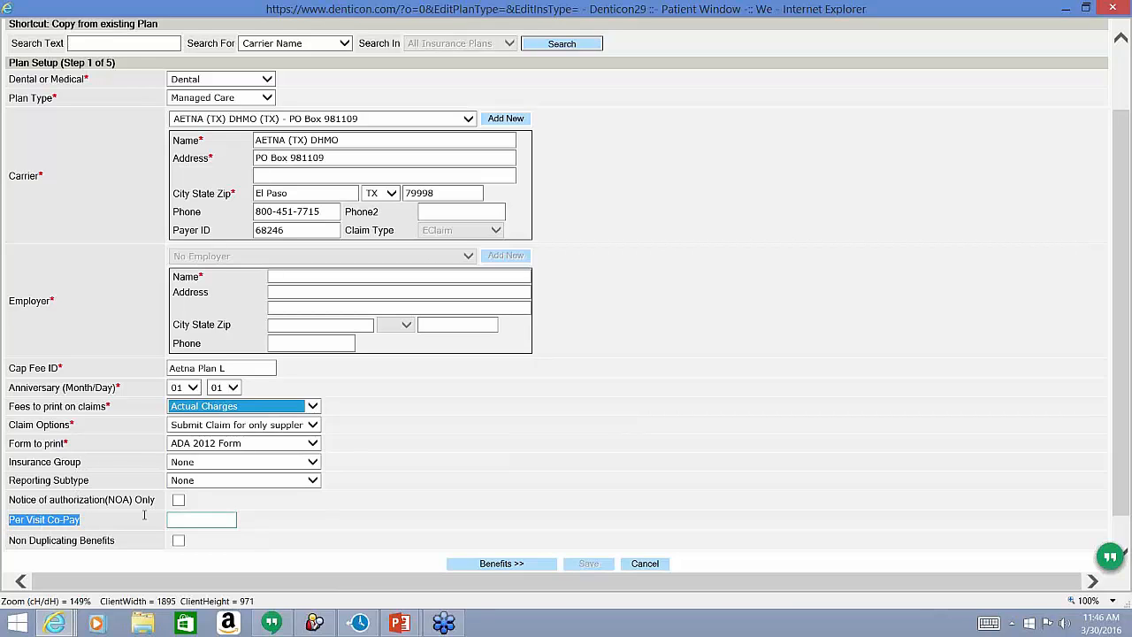
click(192, 523)
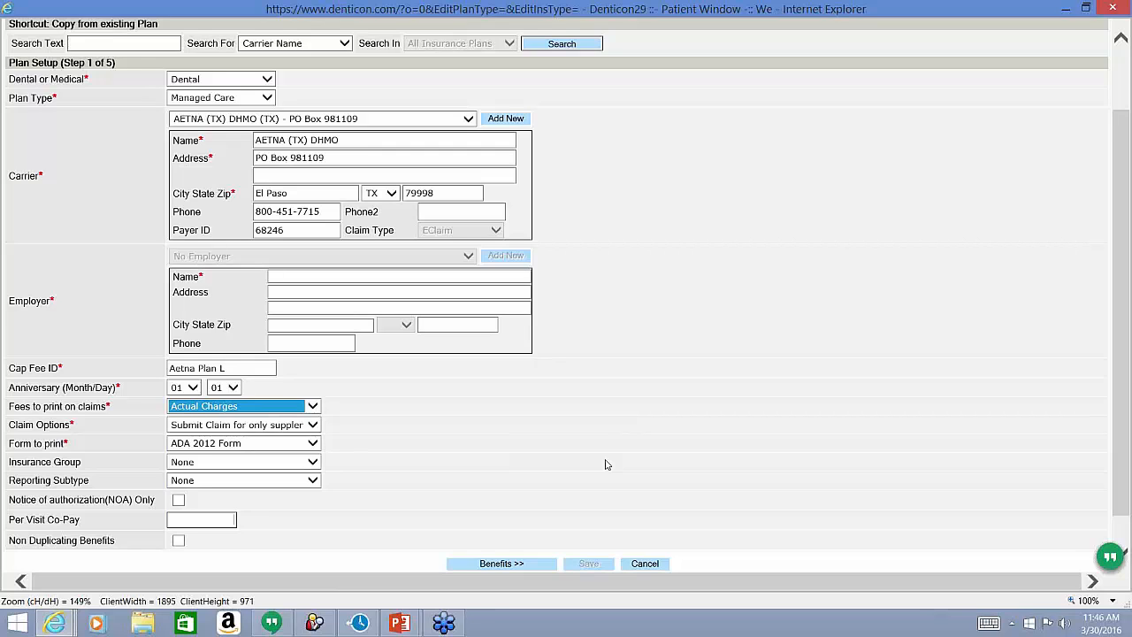
Enter a $3.00 per-visit co-pay and advance to the Benefits step.
text(3.00)
key(Tab)
click(491, 559)
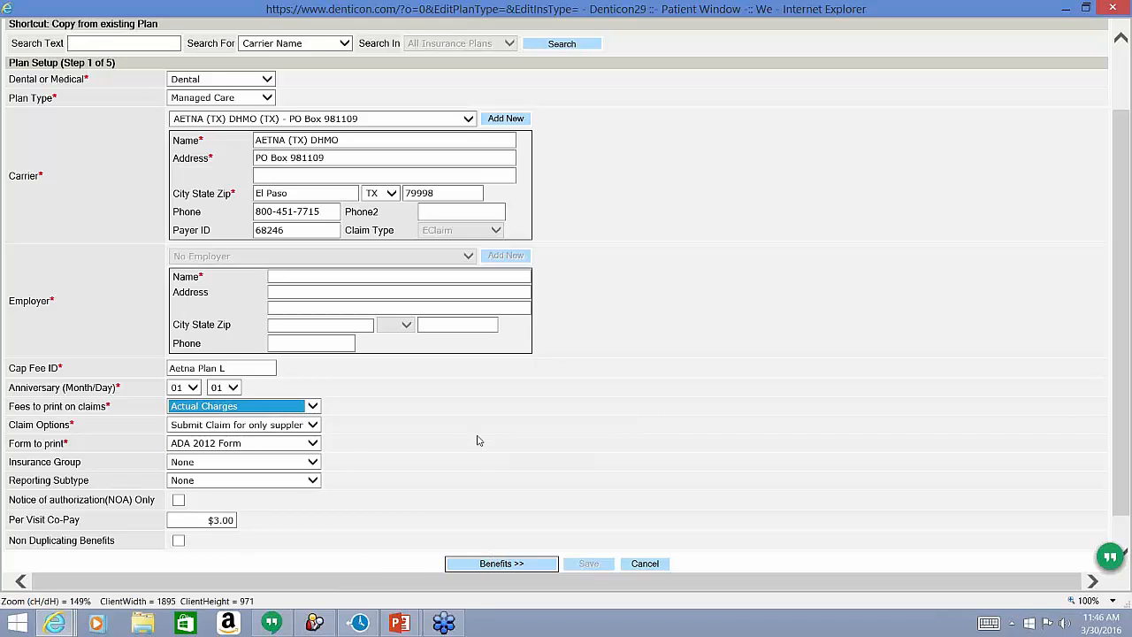
click(493, 566)
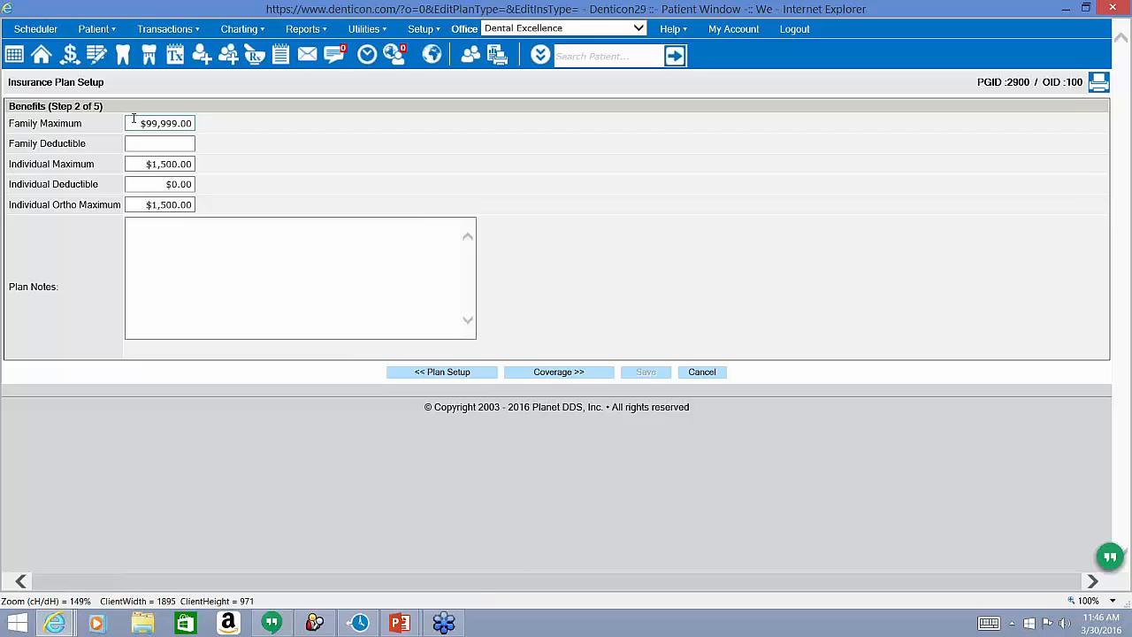
Enter a $99,999 individual maximum and a $0 ortho maximum, then continue to Coverage.
click(134, 118)
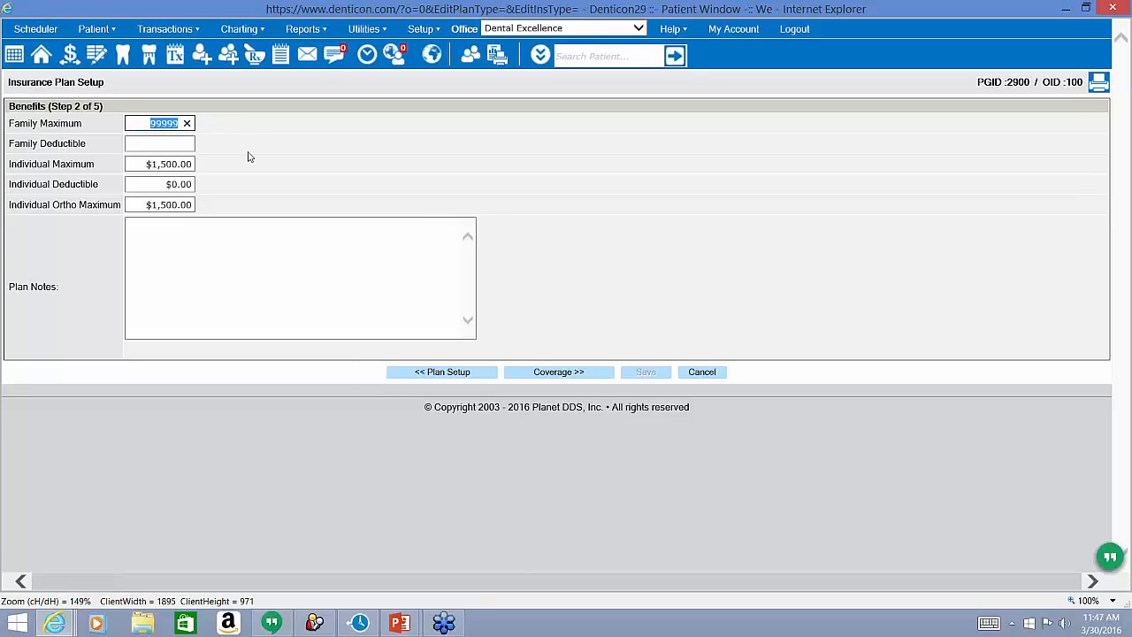
click(147, 164)
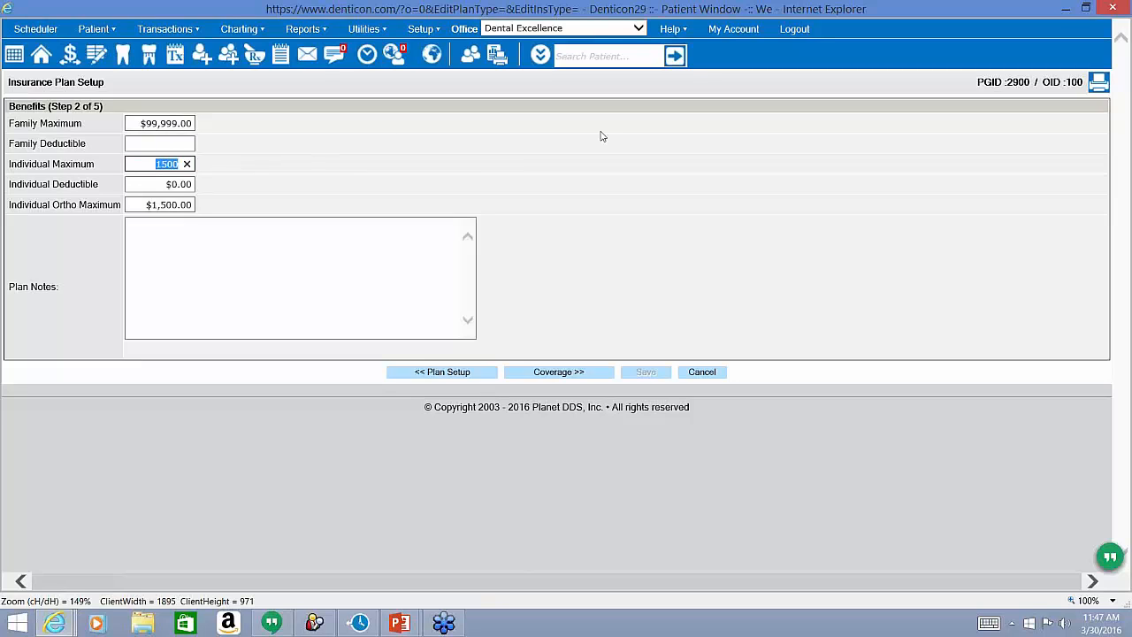
text(99999)
click(167, 185)
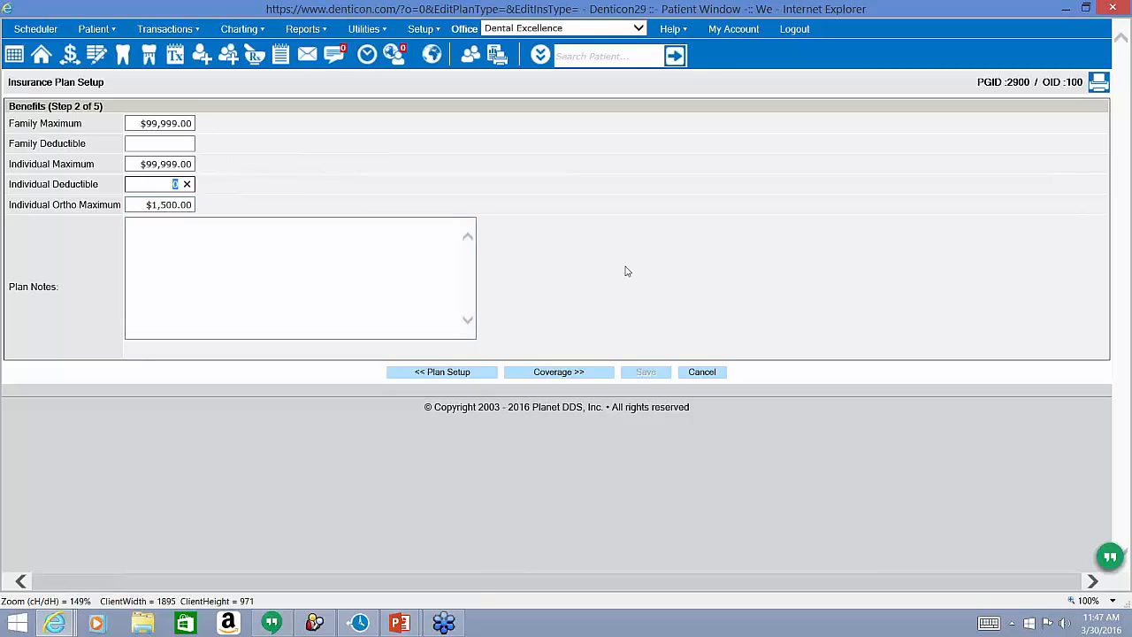
click(160, 205)
text(0)
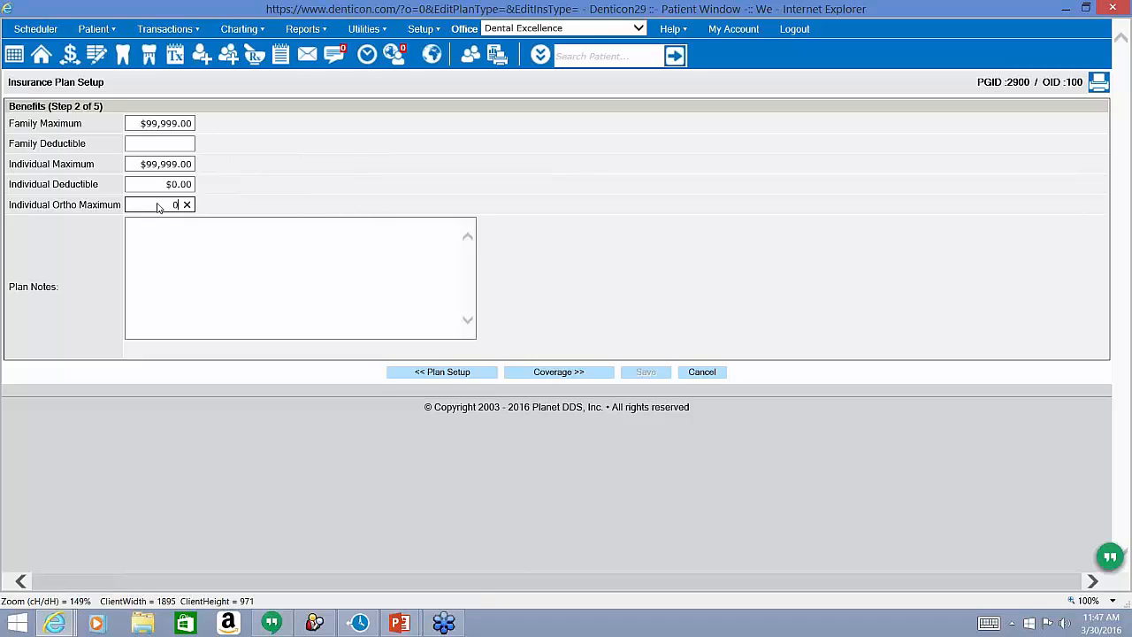
click(278, 200)
click(564, 375)
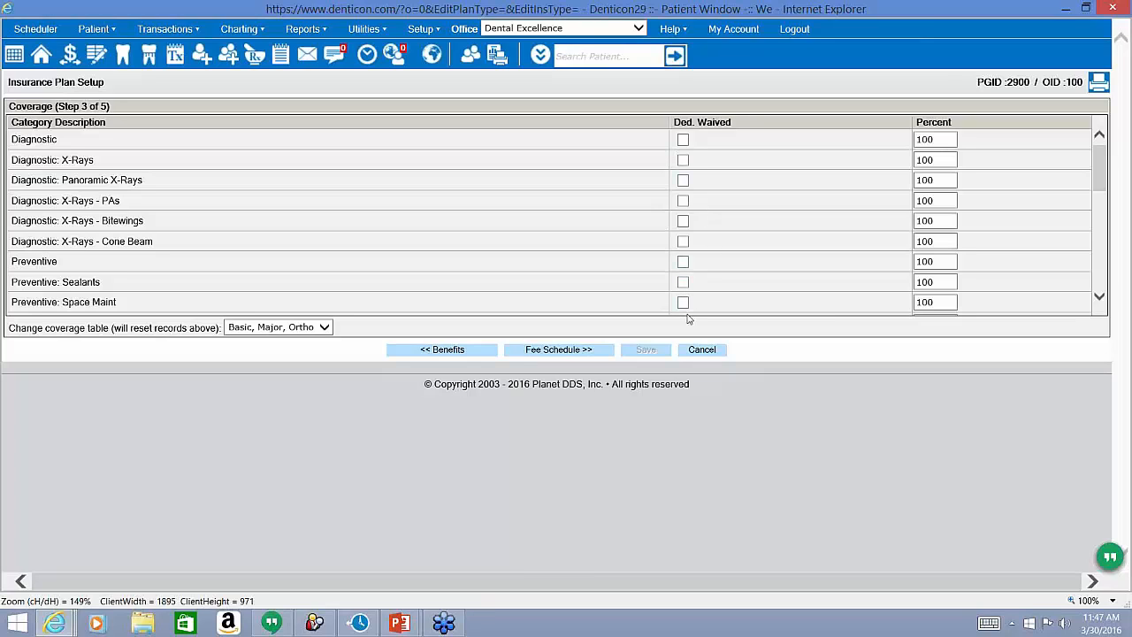
Enter 0 in each coverage Percent box, from Diagnostic down through Restorative: Build Up.
double_click(940, 142)
text(0)
key(Tab)
key(Tab)
text(0)
key(Tab)
key(Tab)
text(0)
key(Tab)
key(Tab)
text(0)
key(Tab)
key(Tab)
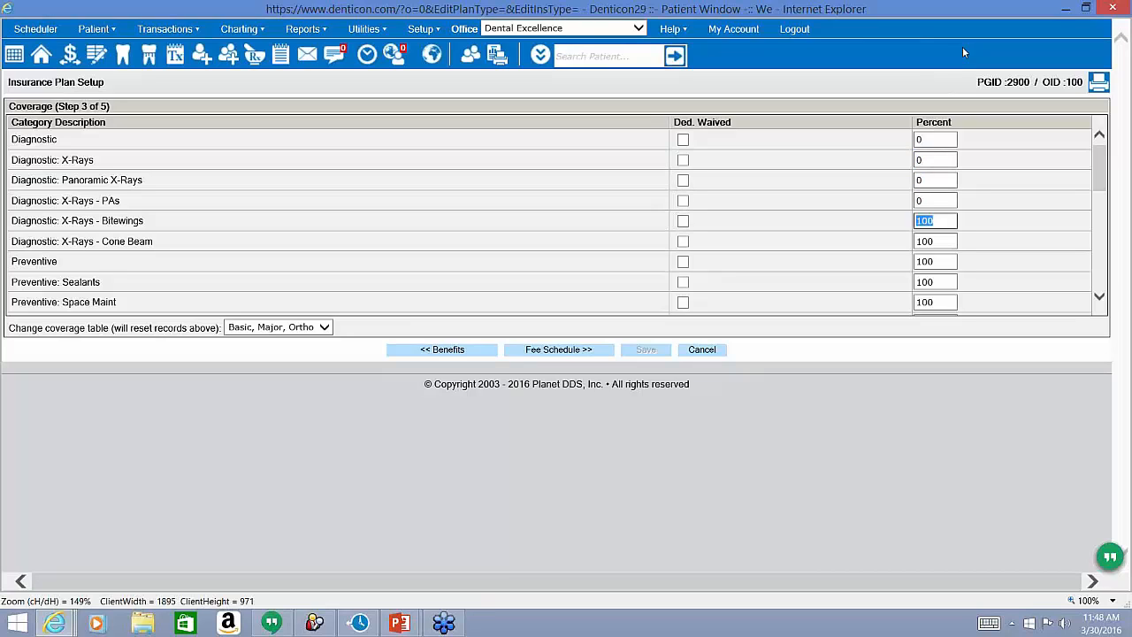
text(0)
key(Tab)
key(Tab)
key(Tab)
key(shift+Tab)
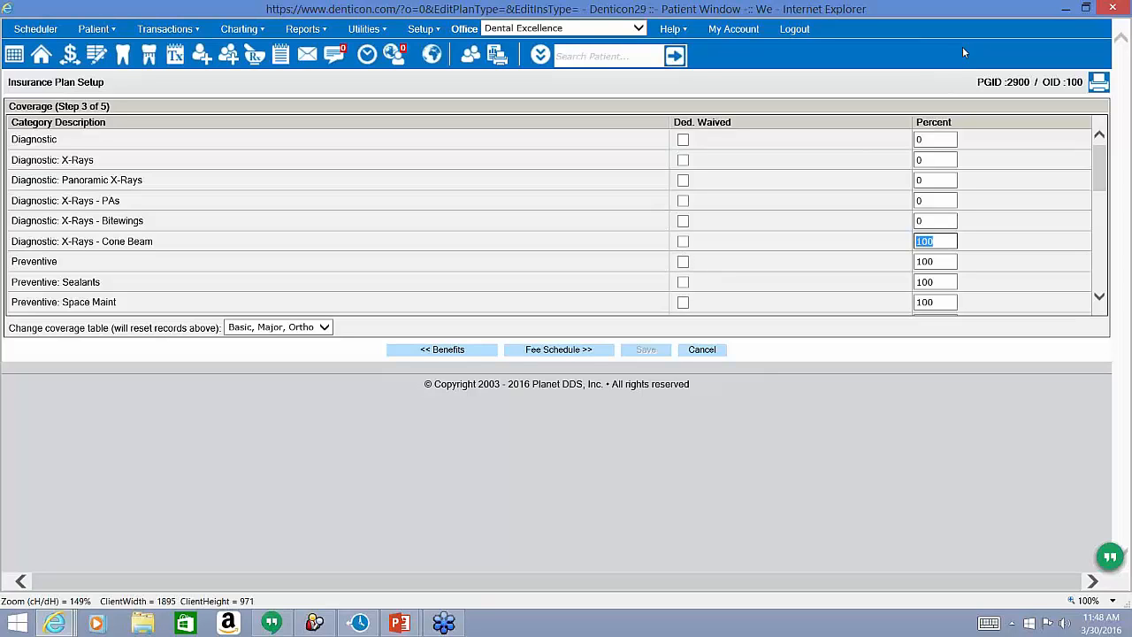
text(0)
key(Tab)
key(Tab)
text(0)
key(Tab)
key(Tab)
text(0)
key(Tab)
key(Tab)
text(0)
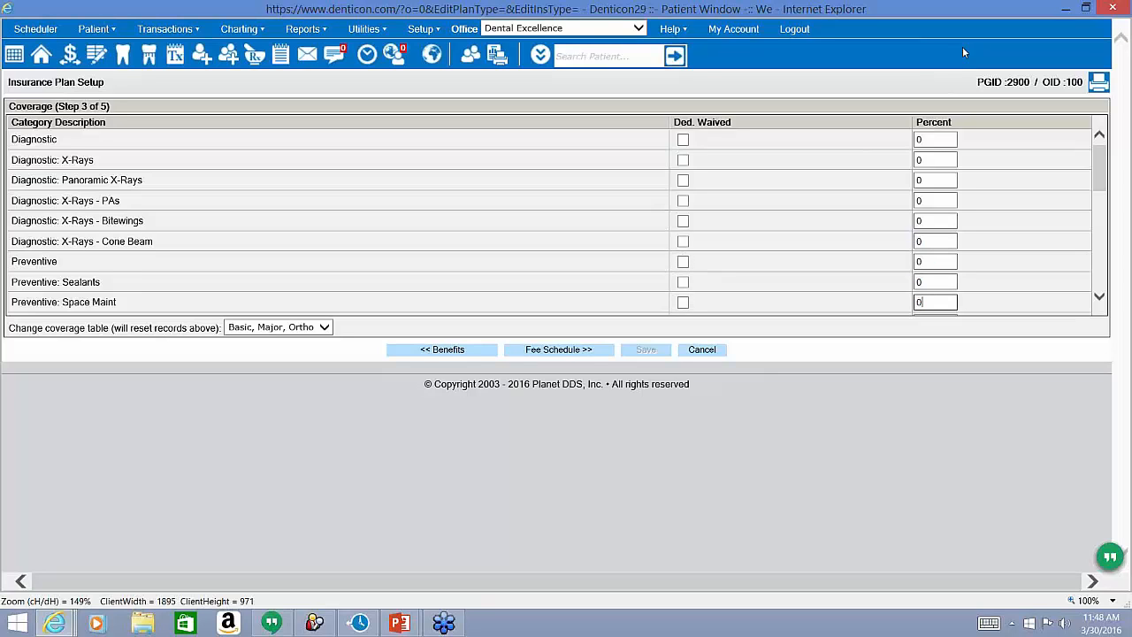
key(Tab)
key(Tab)
text(0)
key(Tab)
key(Tab)
key(Tab)
key(Tab)
key(Tab)
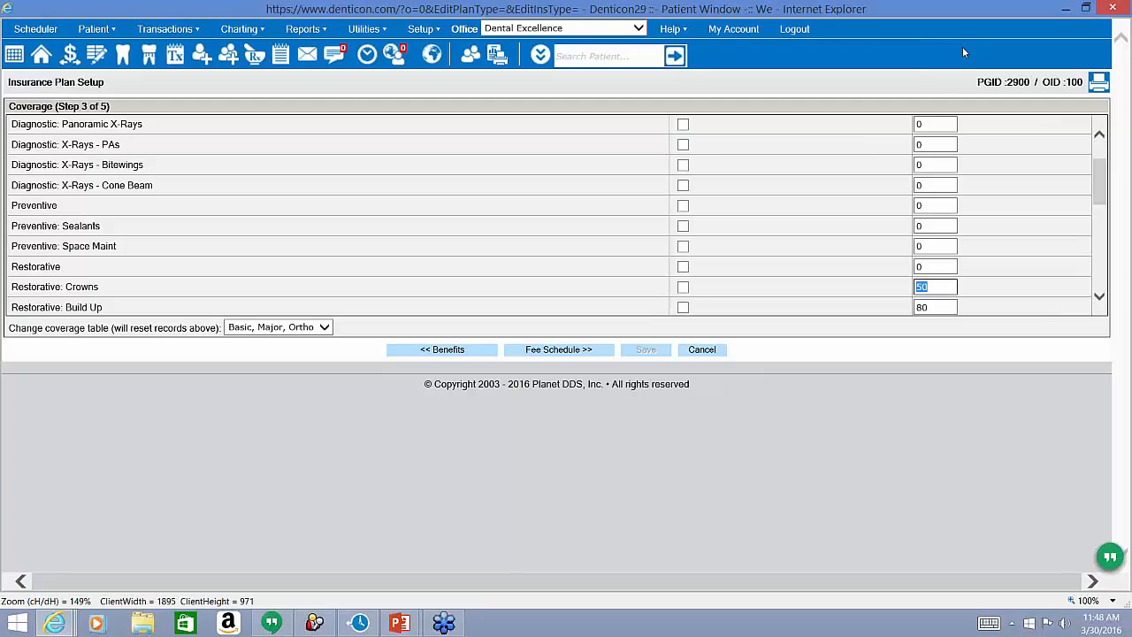
text(0)
key(Tab)
key(Tab)
text(0)
Scroll through the zeroed coverage table, then advance to the Fee Schedule step.
scroll(894, 170, down, 1)
scroll(894, 170, up, 4)
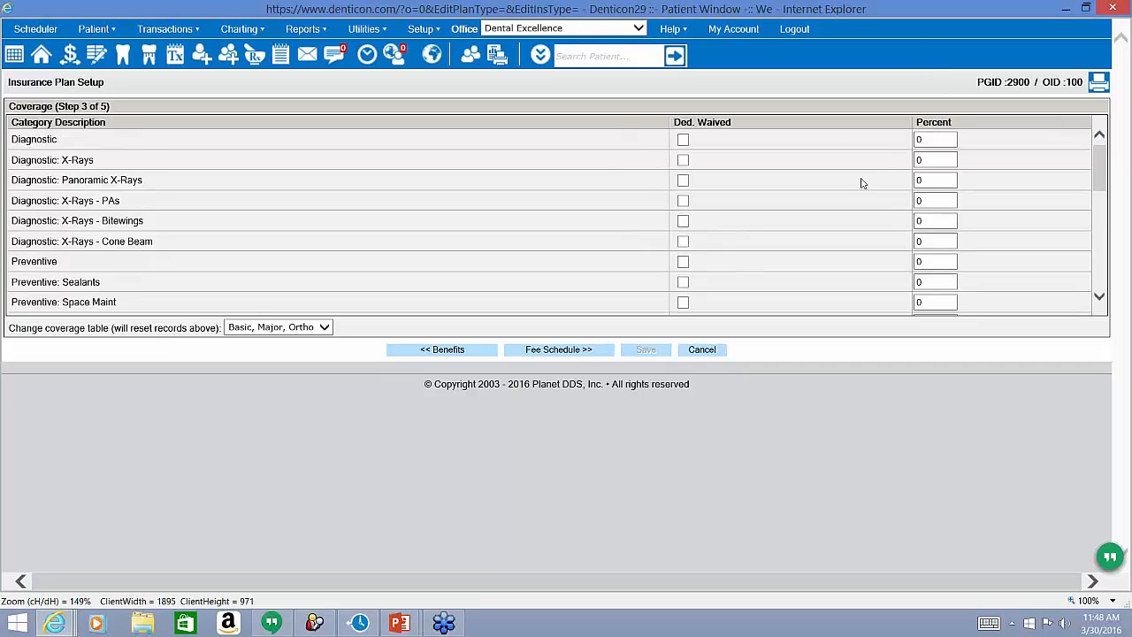
scroll(861, 182, down, 5)
scroll(863, 183, up, 6)
click(588, 343)
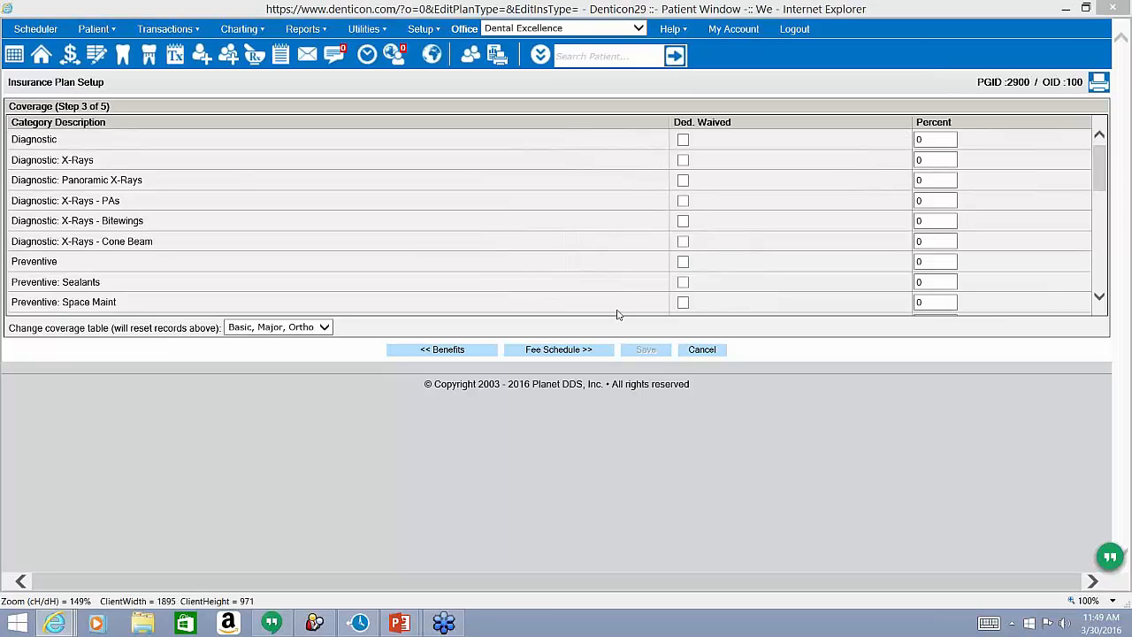
click(588, 354)
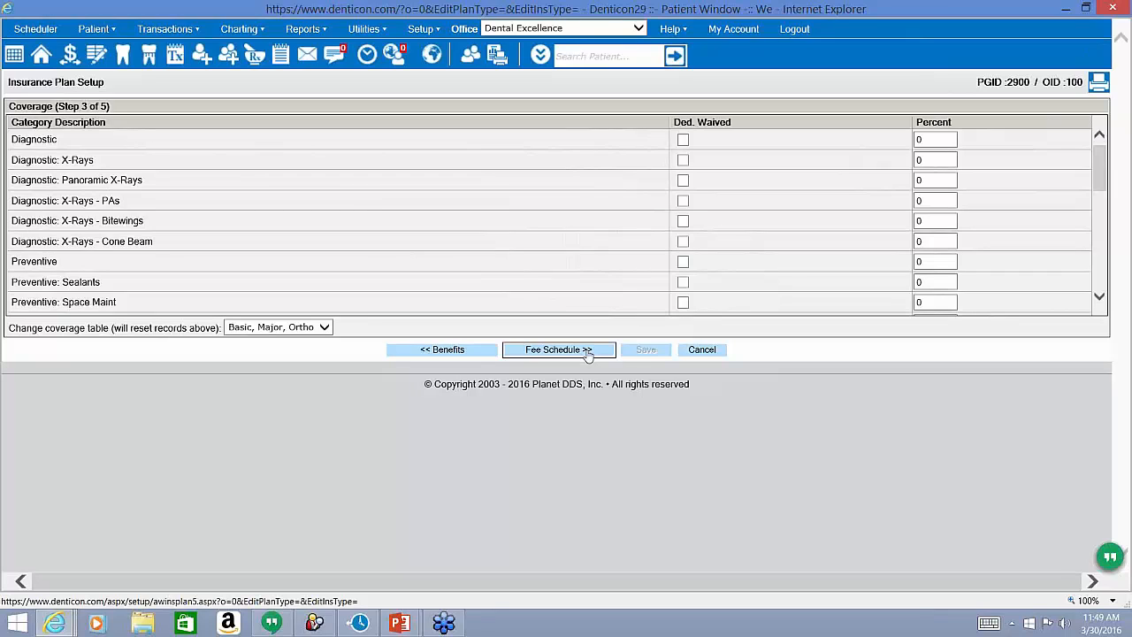
click(803, 243)
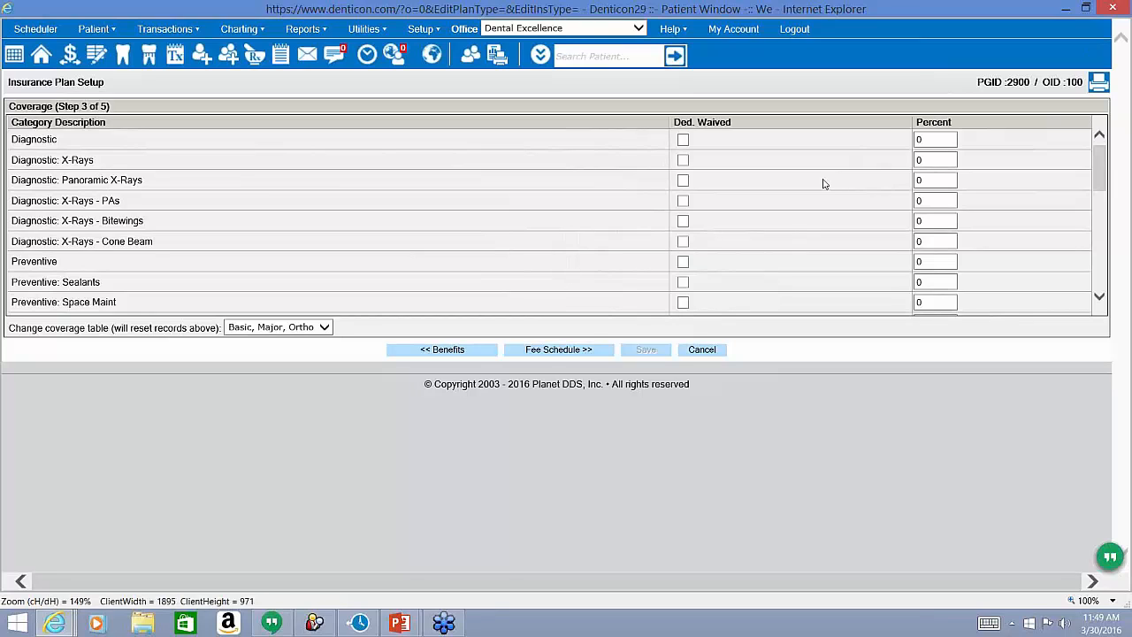
click(543, 356)
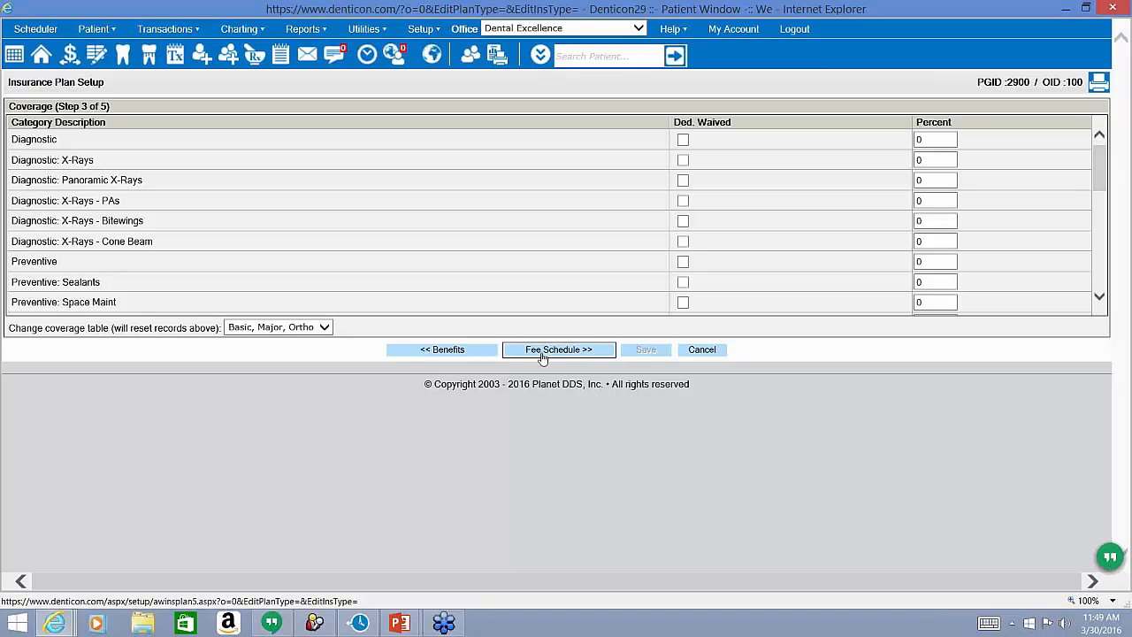
click(961, 167)
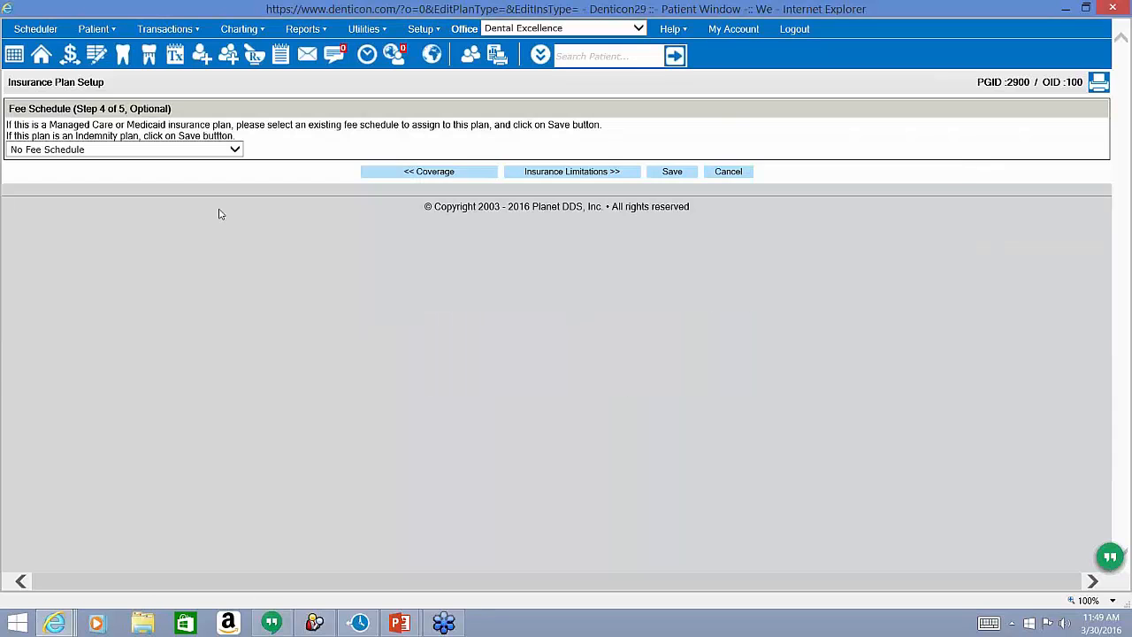
Select HMO -- Aetna Plan L as the fee schedule, then save the plan and confirm.
triple_click(87, 126)
click(90, 126)
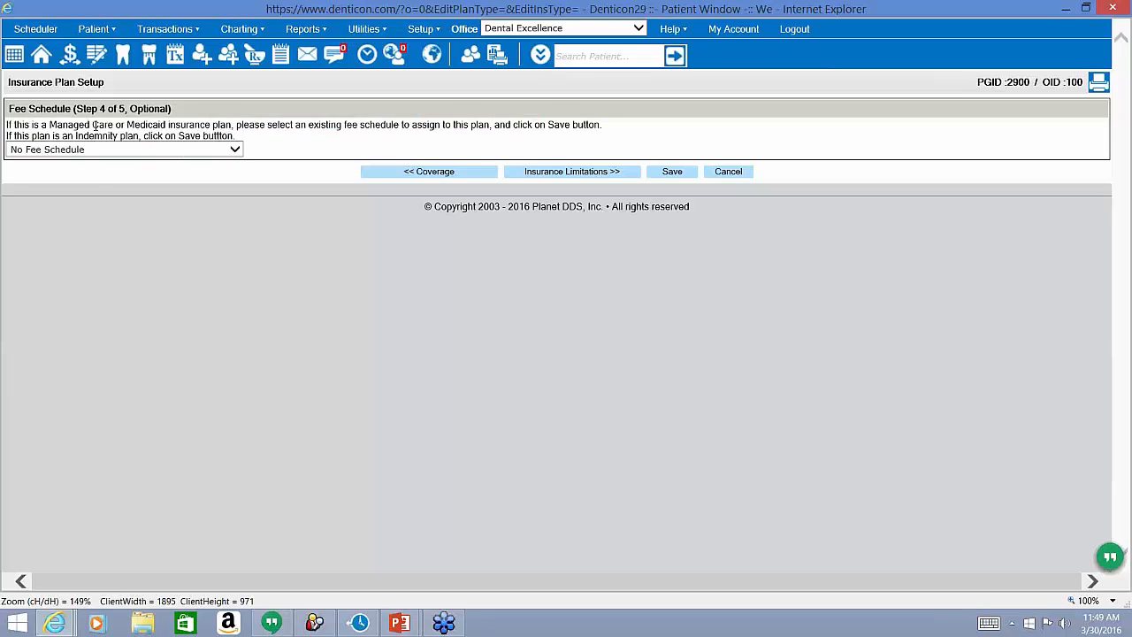
click(101, 151)
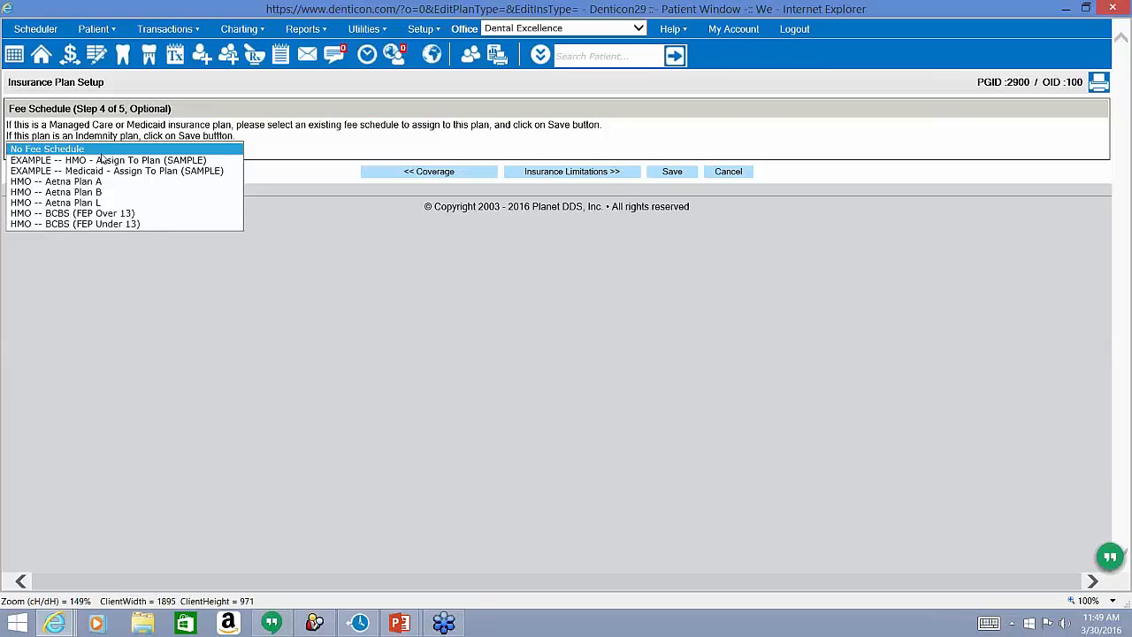
click(89, 204)
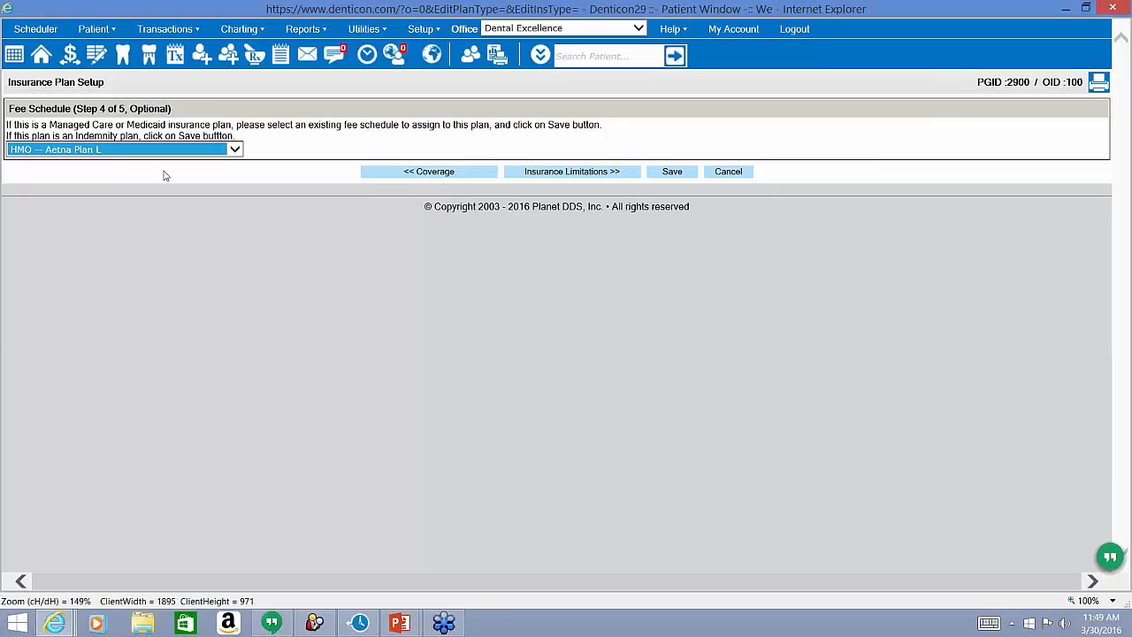
click(671, 173)
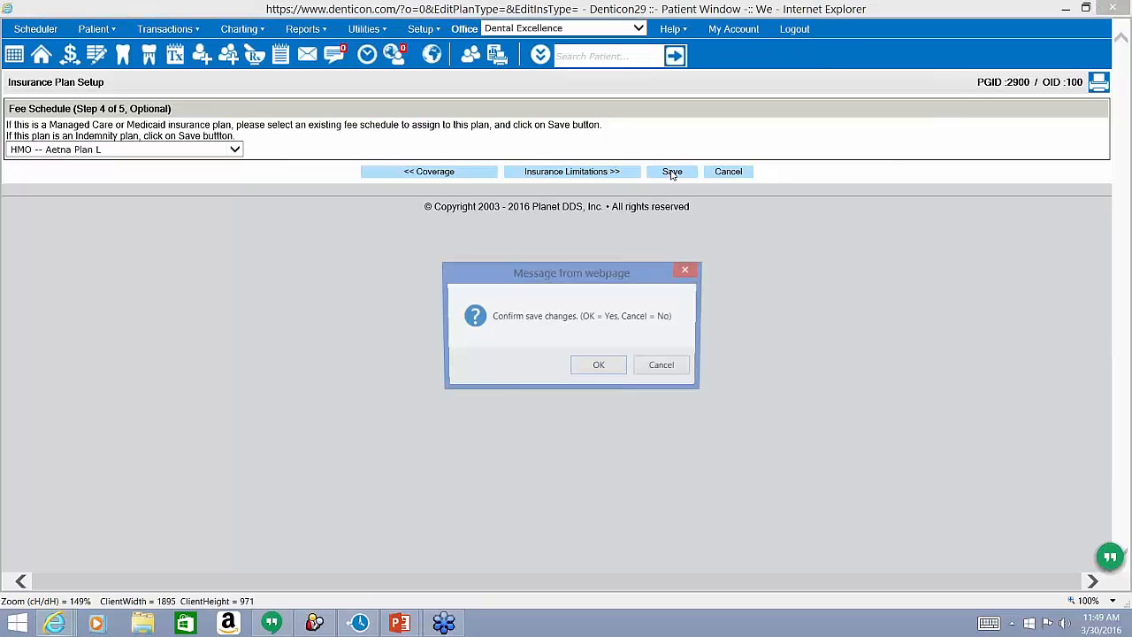
click(620, 367)
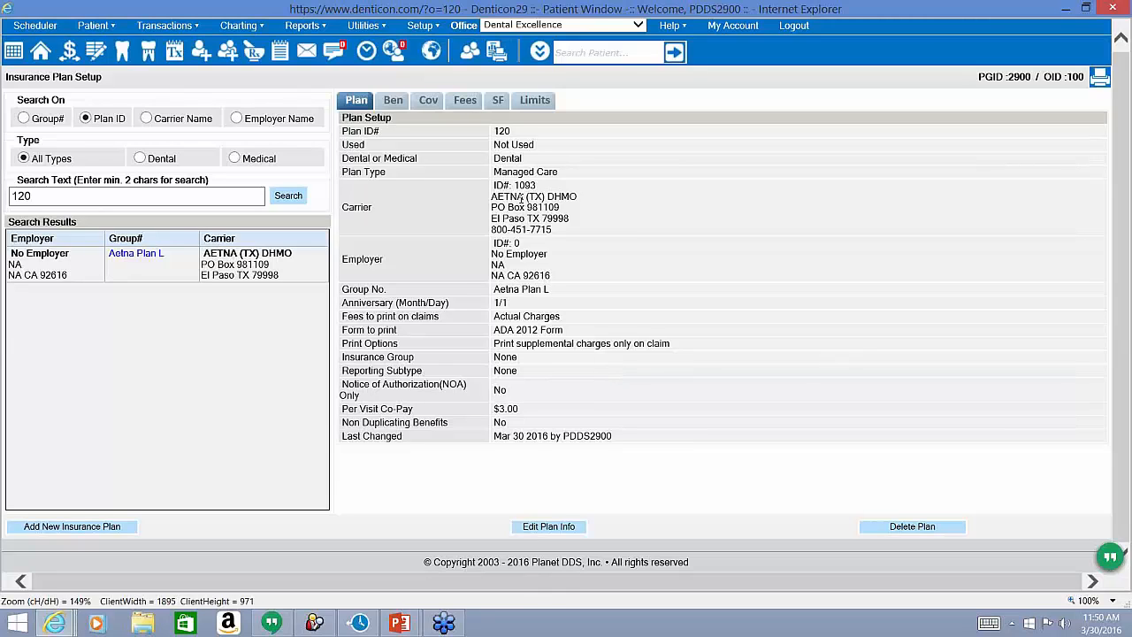
Review the saved plan's Ben, Cov and Fees tabs, then go to the Patient Overview.
double_click(508, 173)
click(394, 101)
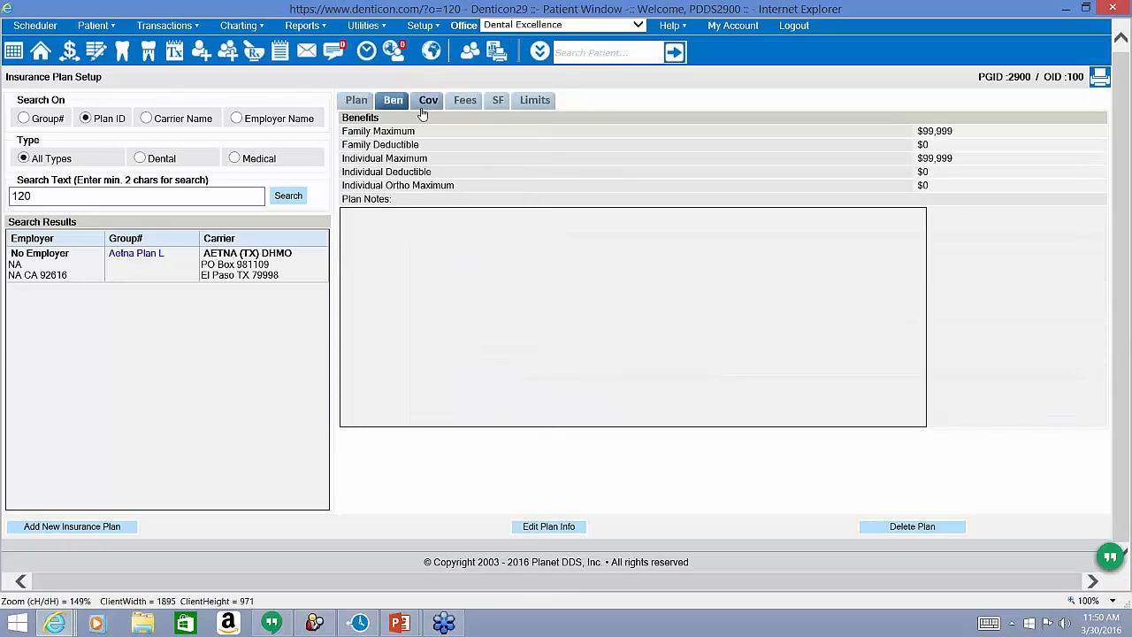
click(426, 105)
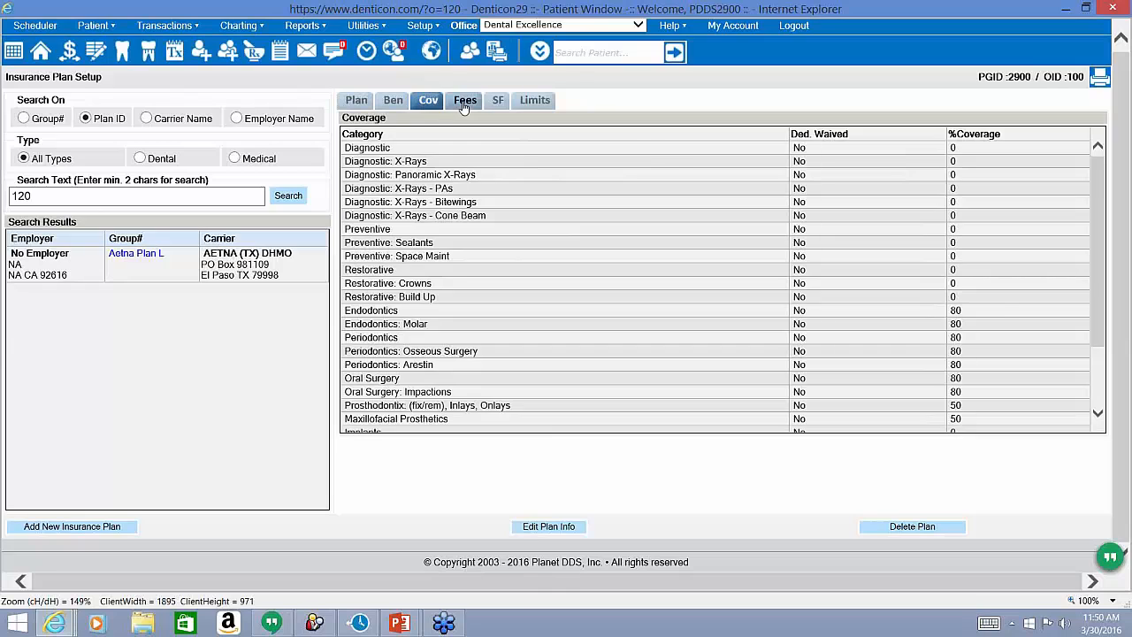
click(463, 103)
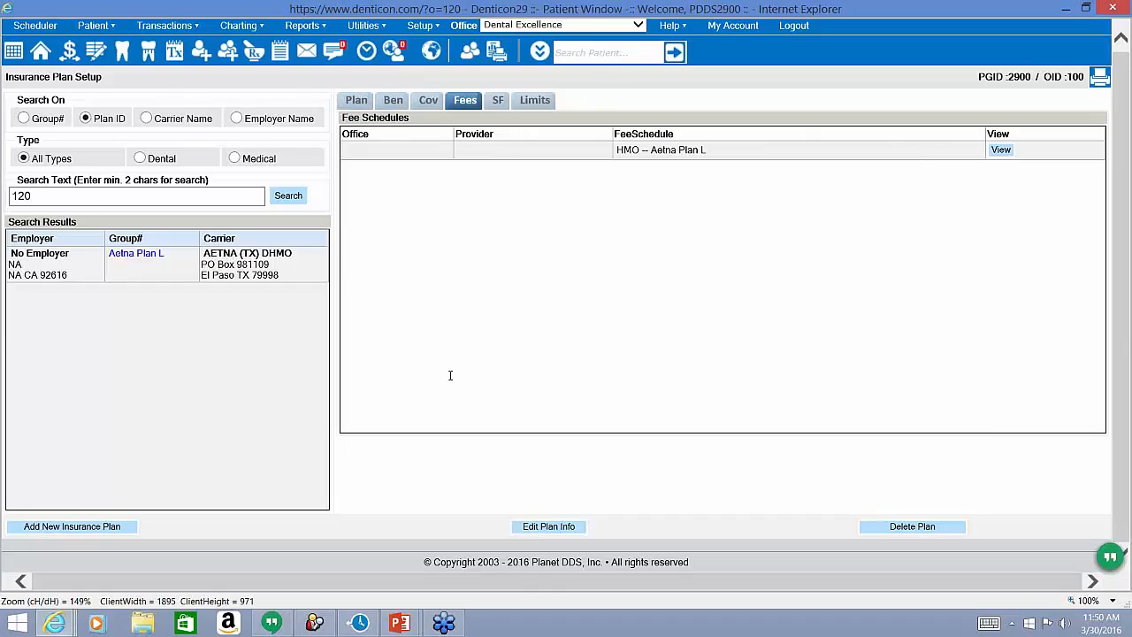
click(44, 58)
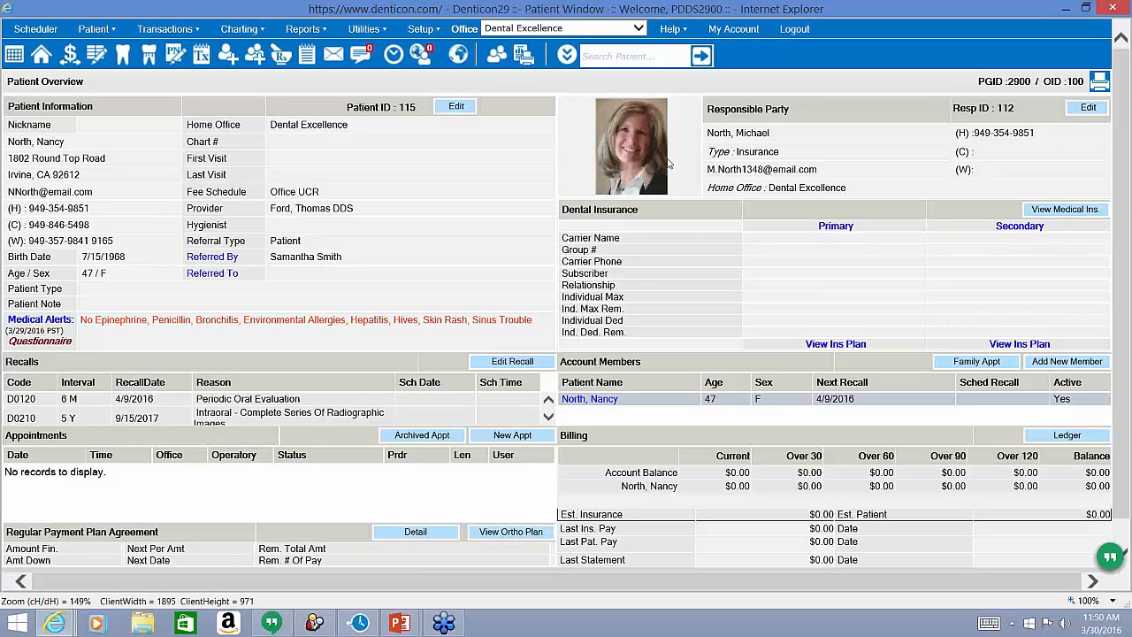
Open the patient's primary dental insurance form.
click(836, 226)
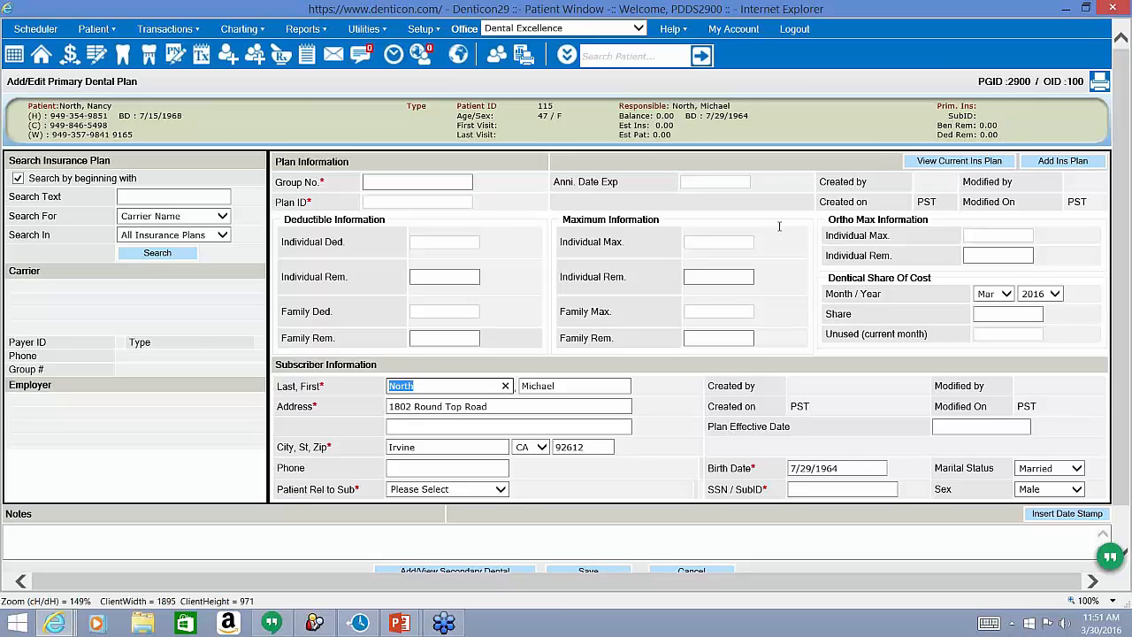
click(56, 106)
triple_click(56, 106)
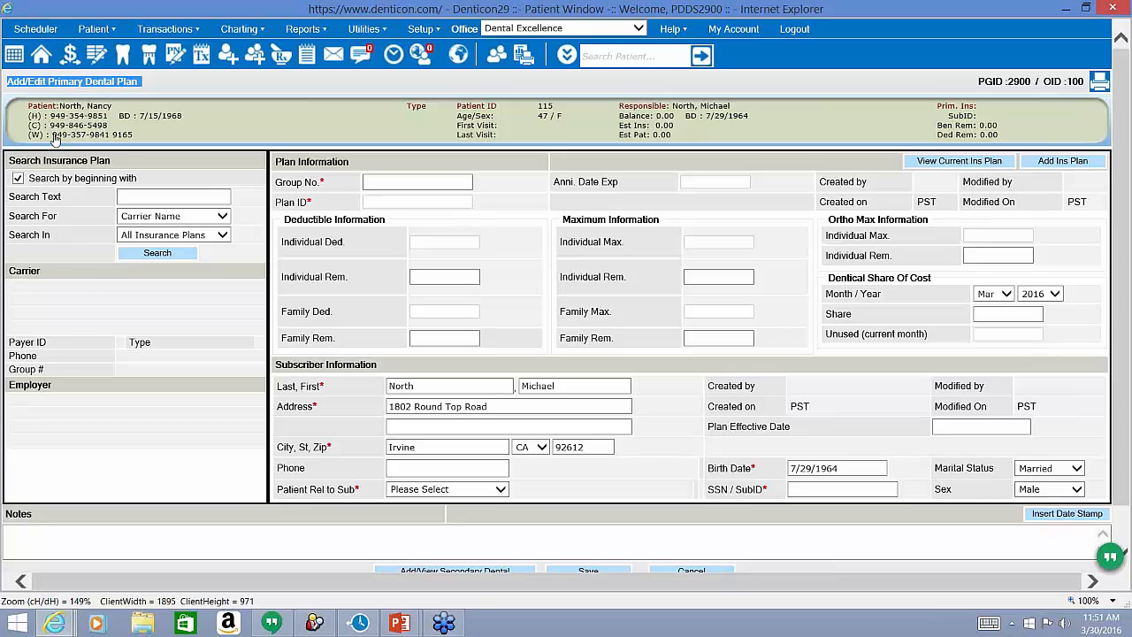
double_click(39, 163)
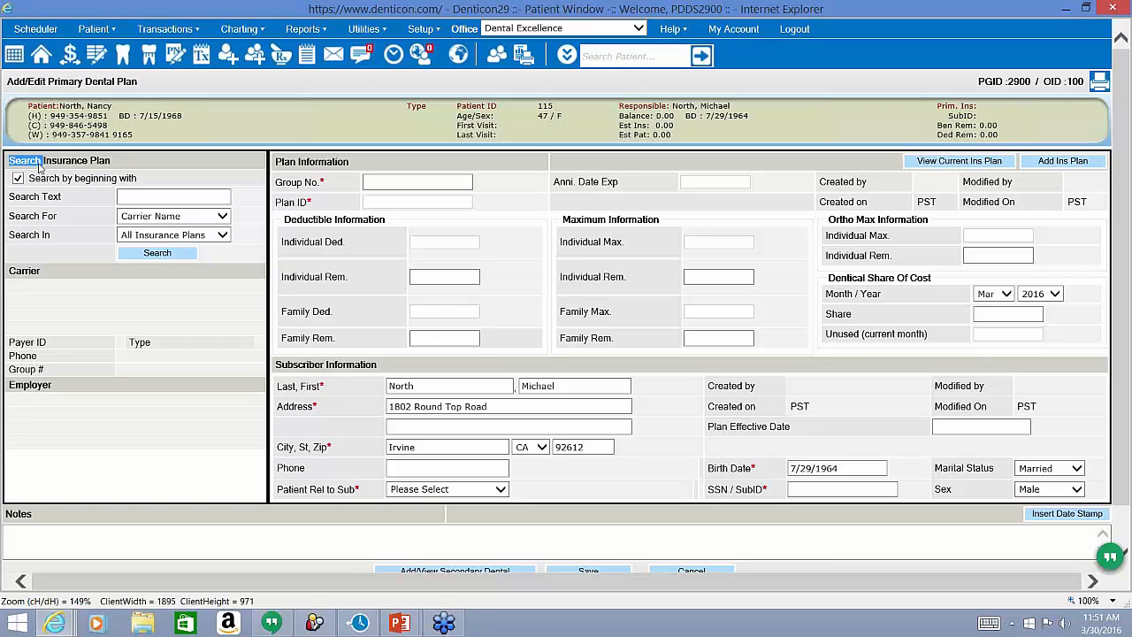
triple_click(38, 165)
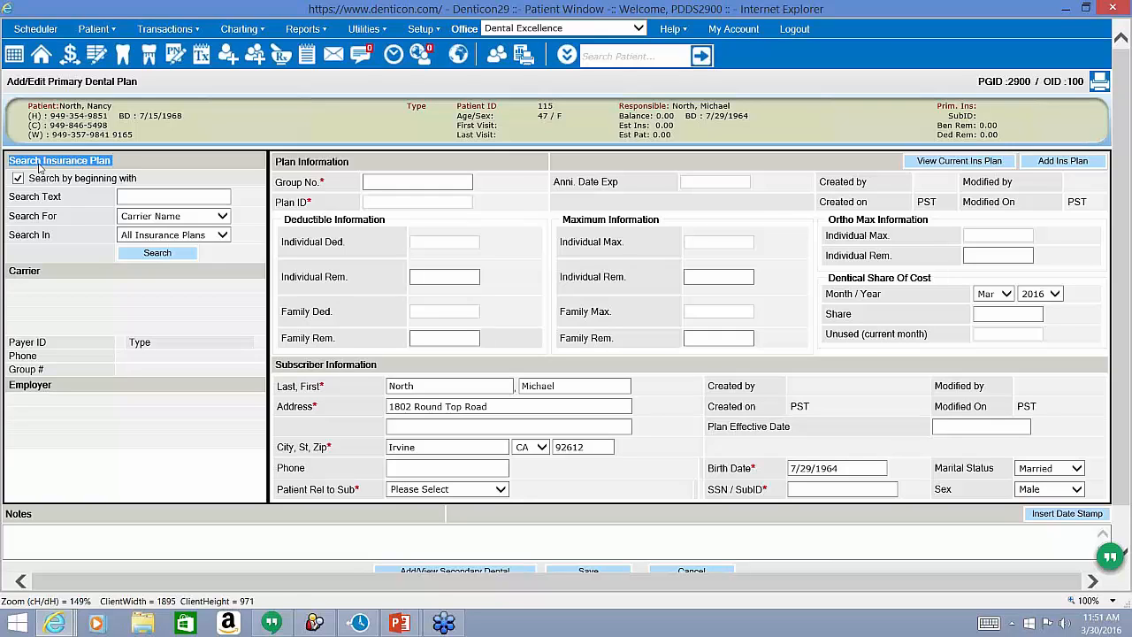
Search all insurance plans by group number 033120, which returns no results.
click(150, 218)
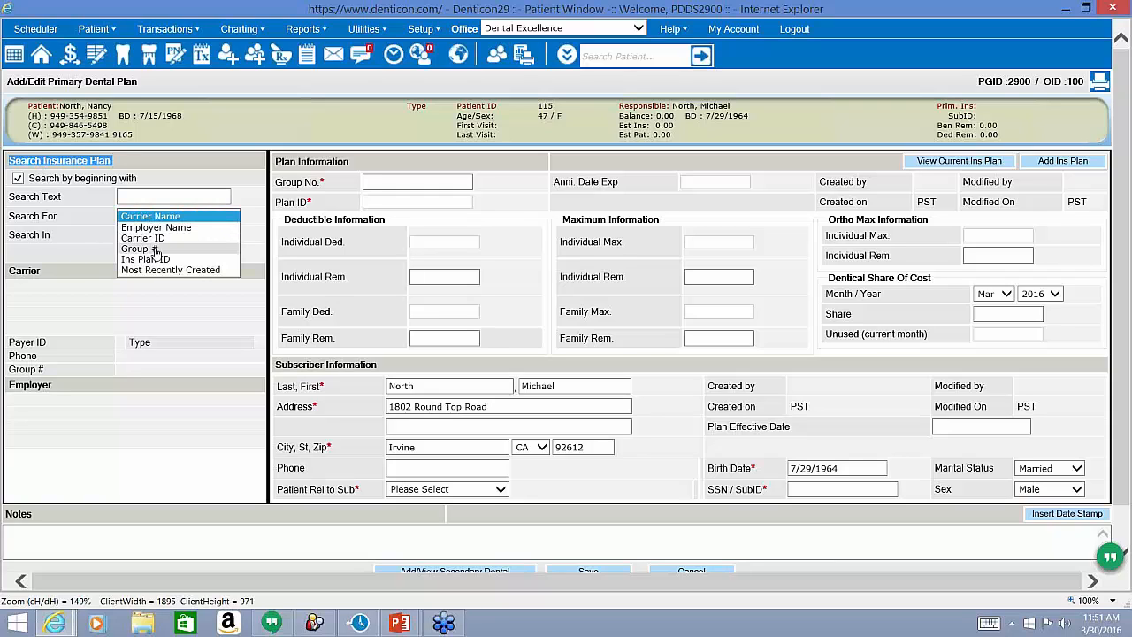
click(155, 252)
click(164, 199)
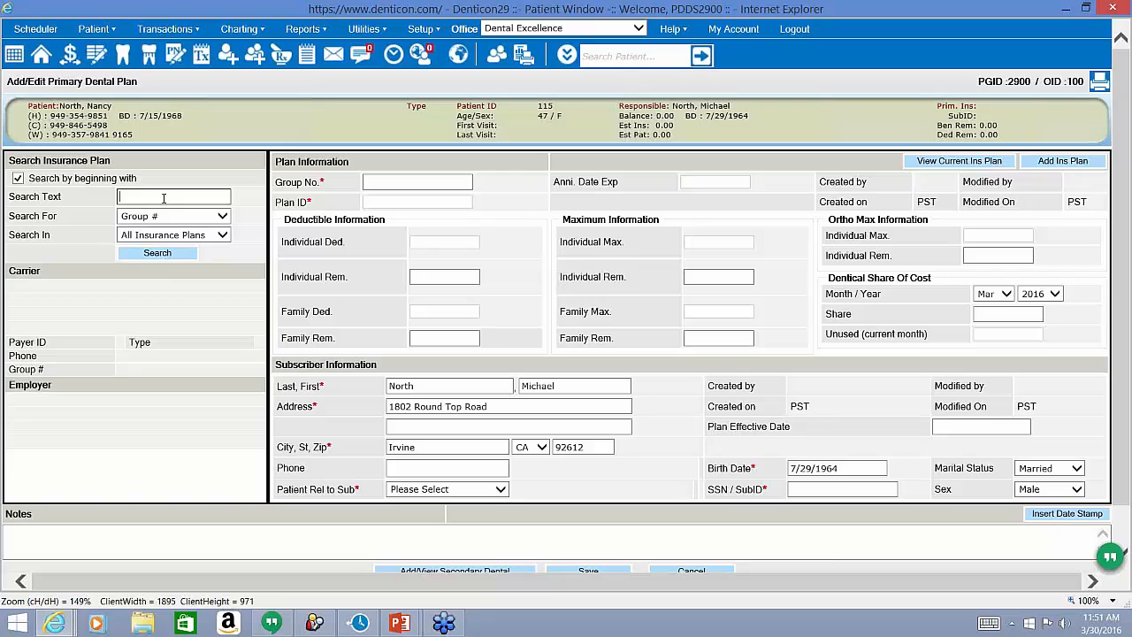
click(164, 198)
click(60, 221)
click(127, 197)
text(033120)
click(146, 235)
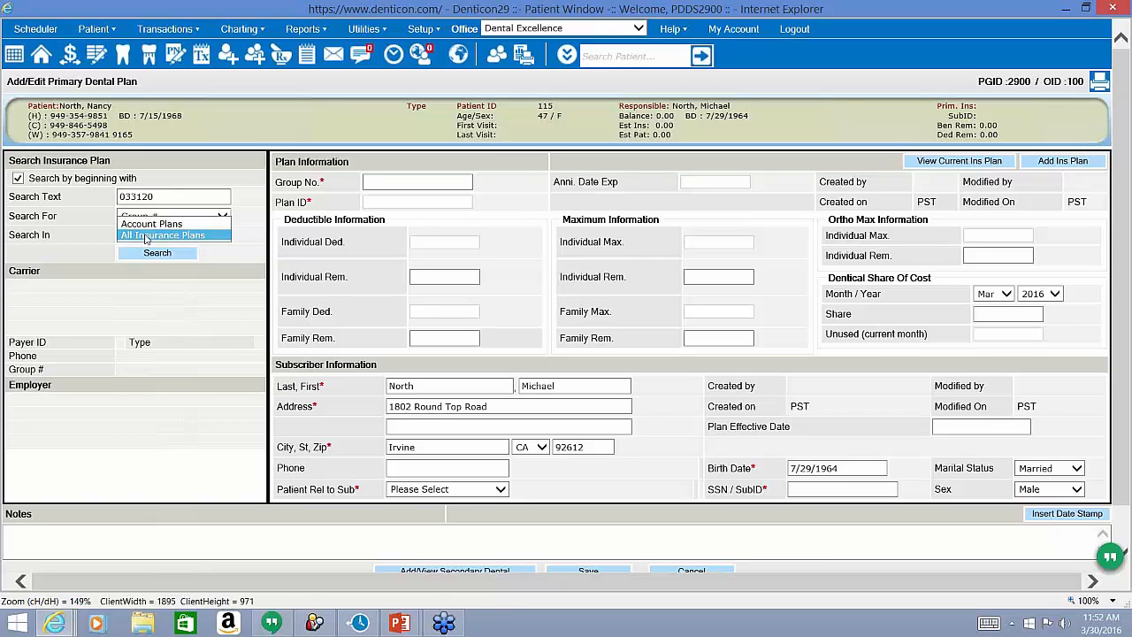
click(146, 235)
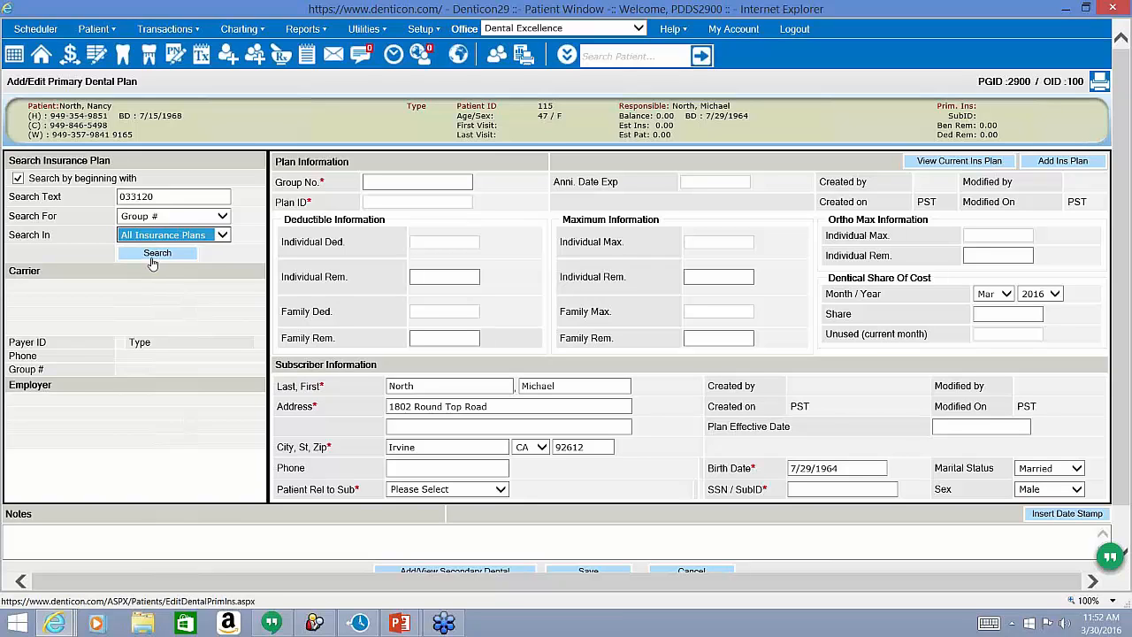
click(154, 256)
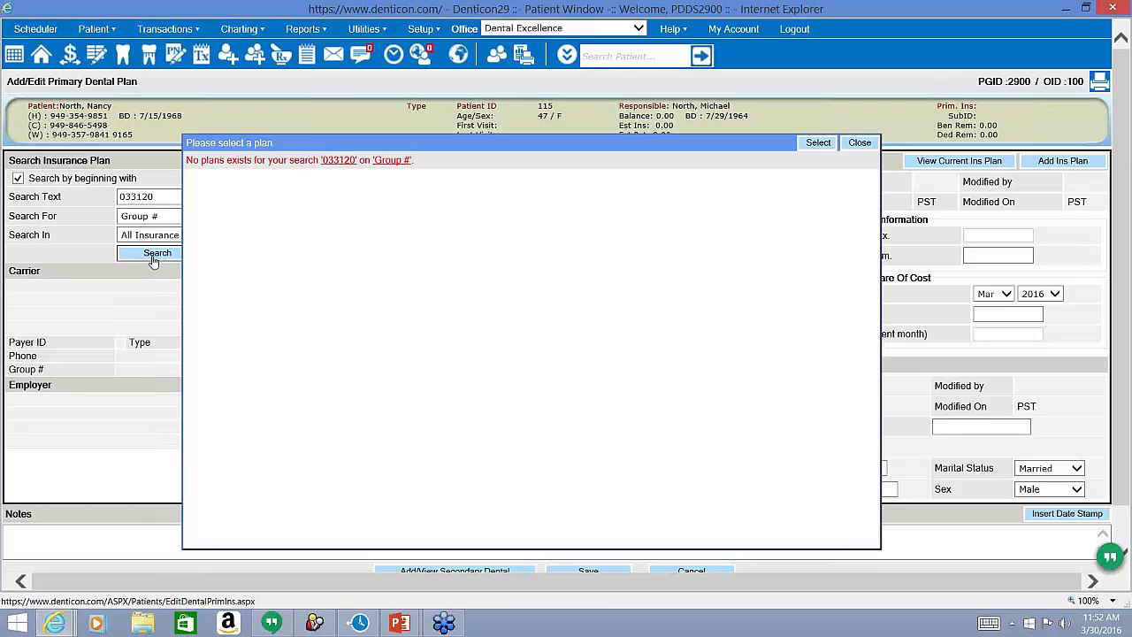
click(860, 143)
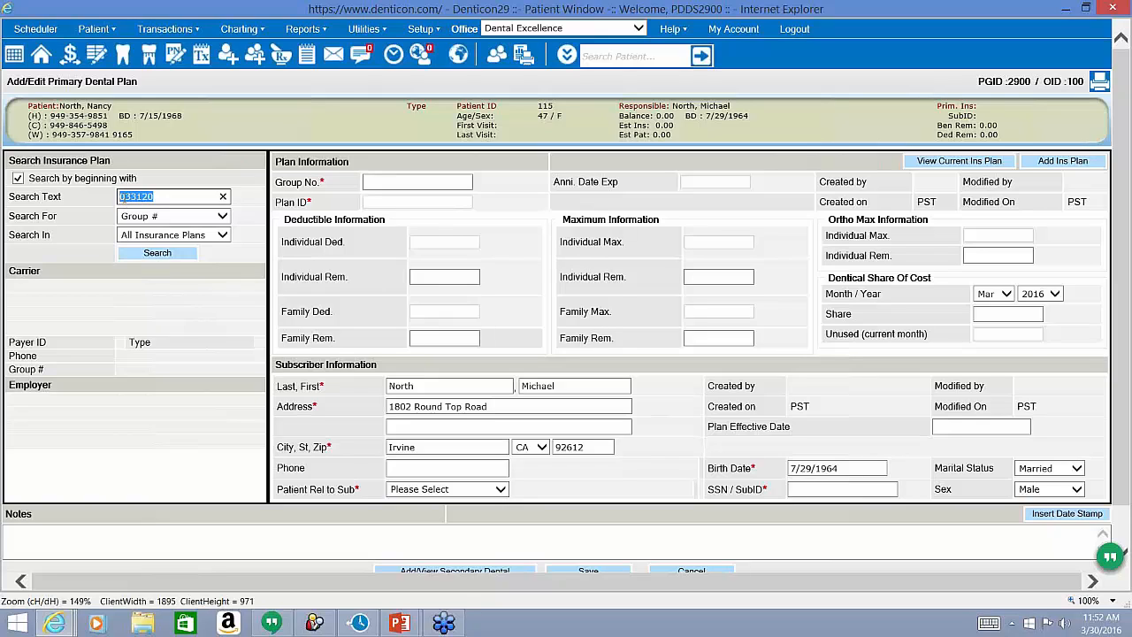
Search for group 33120 without begins-with matching and load the MET LIFE plan.
click(184, 193)
key(Home)
key(Delete)
drag(151, 196, 111, 202)
click(17, 178)
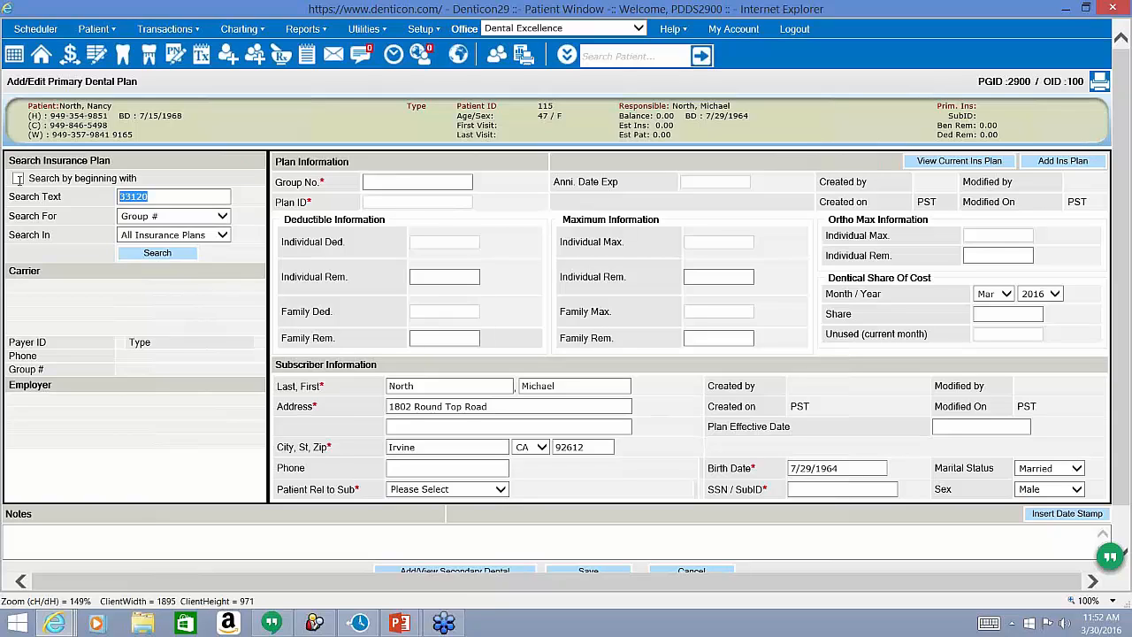
click(144, 257)
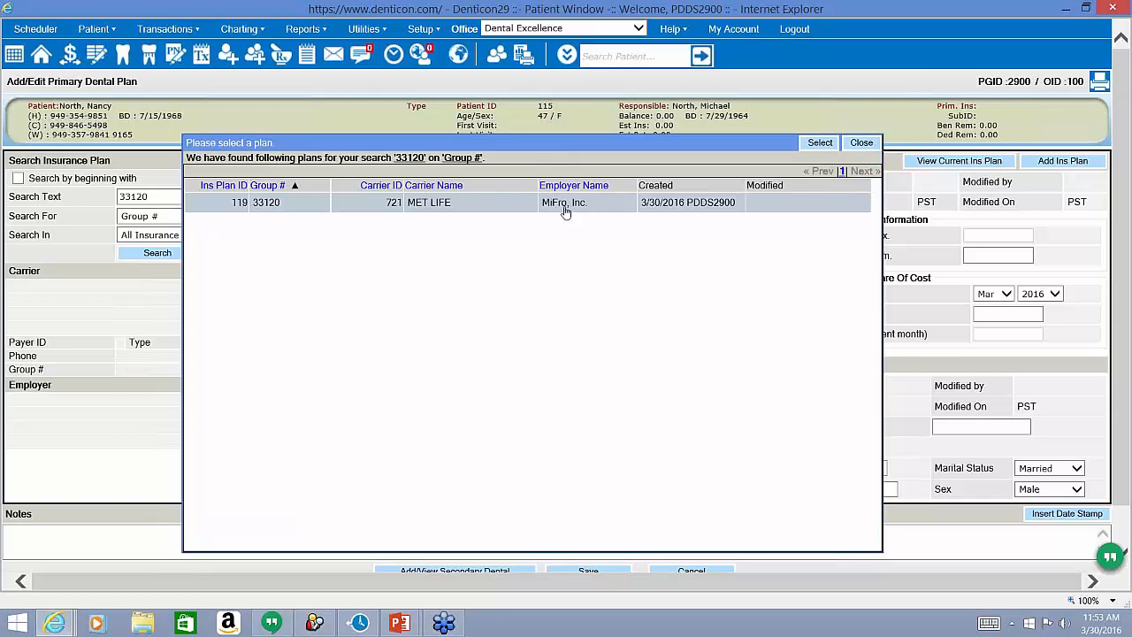
click(820, 144)
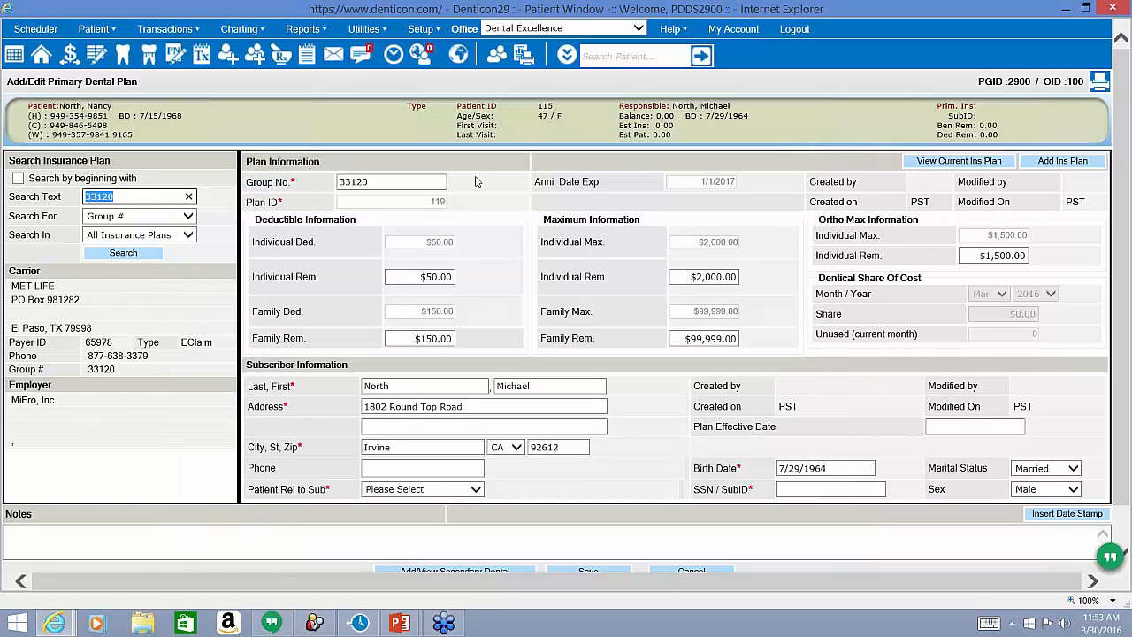
click(455, 245)
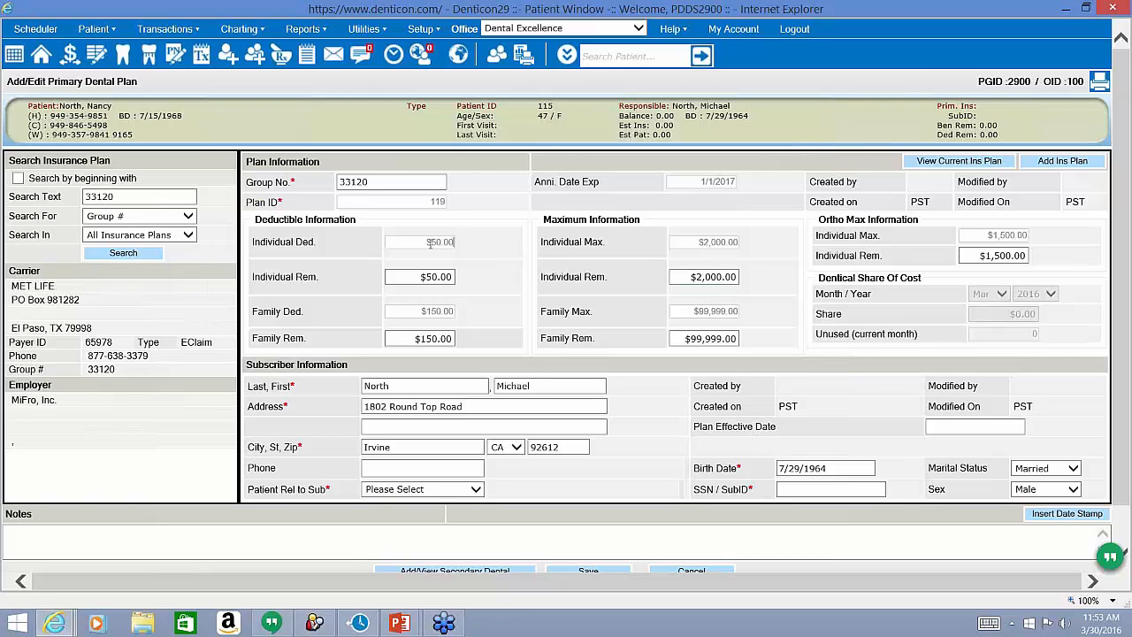
drag(431, 245, 441, 248)
drag(424, 312, 441, 312)
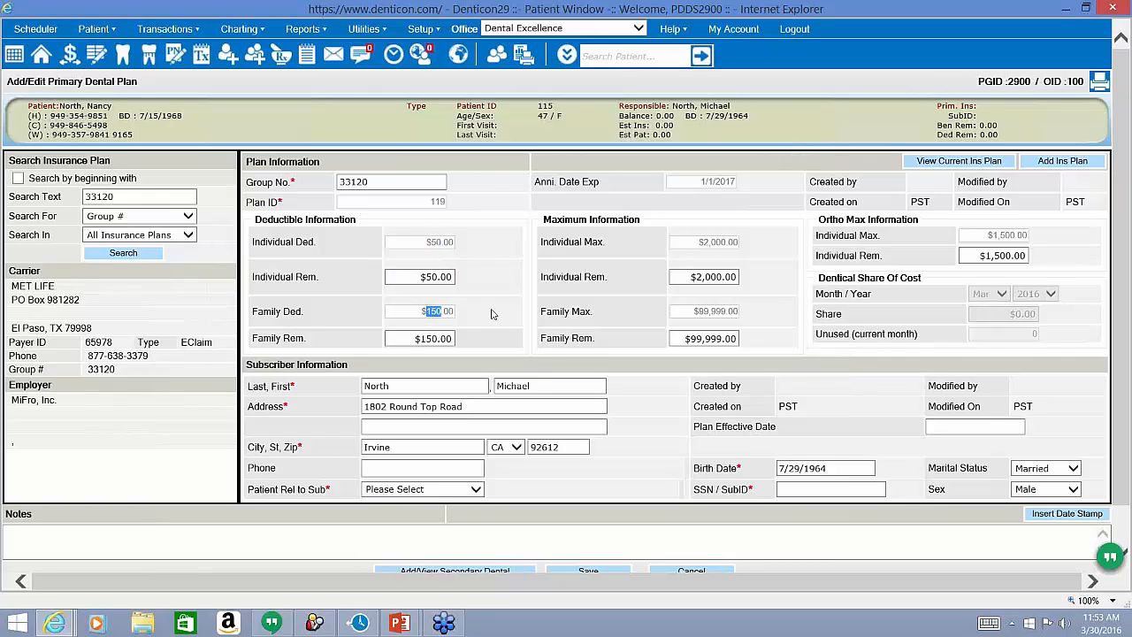
click(707, 246)
drag(708, 247, 704, 247)
drag(709, 311, 697, 313)
click(602, 324)
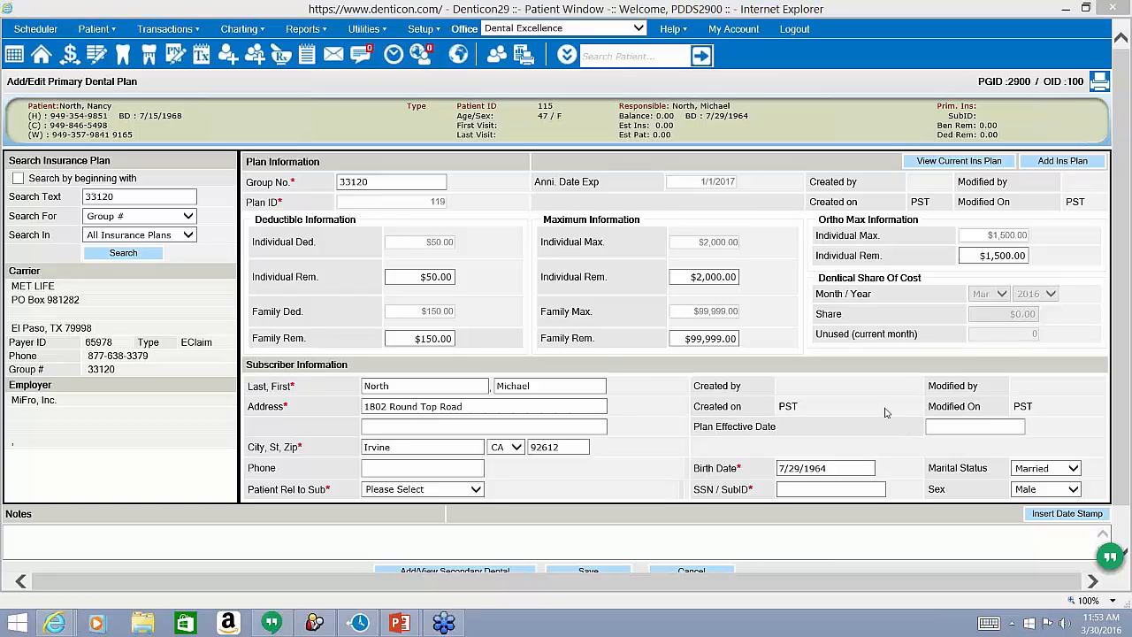
drag(352, 367, 248, 366)
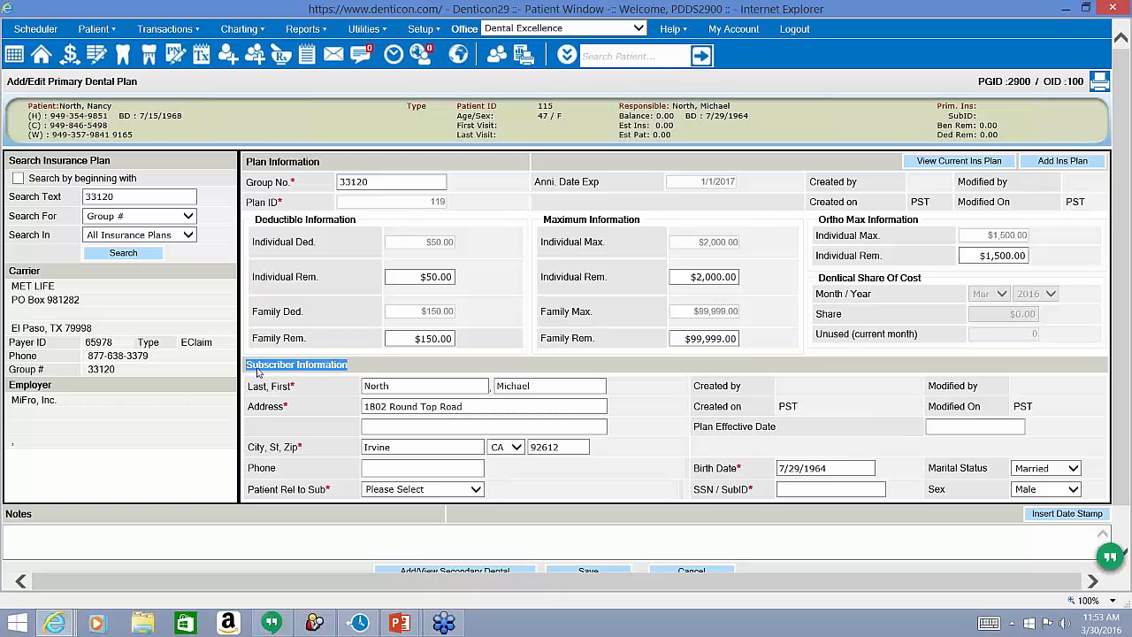
click(292, 335)
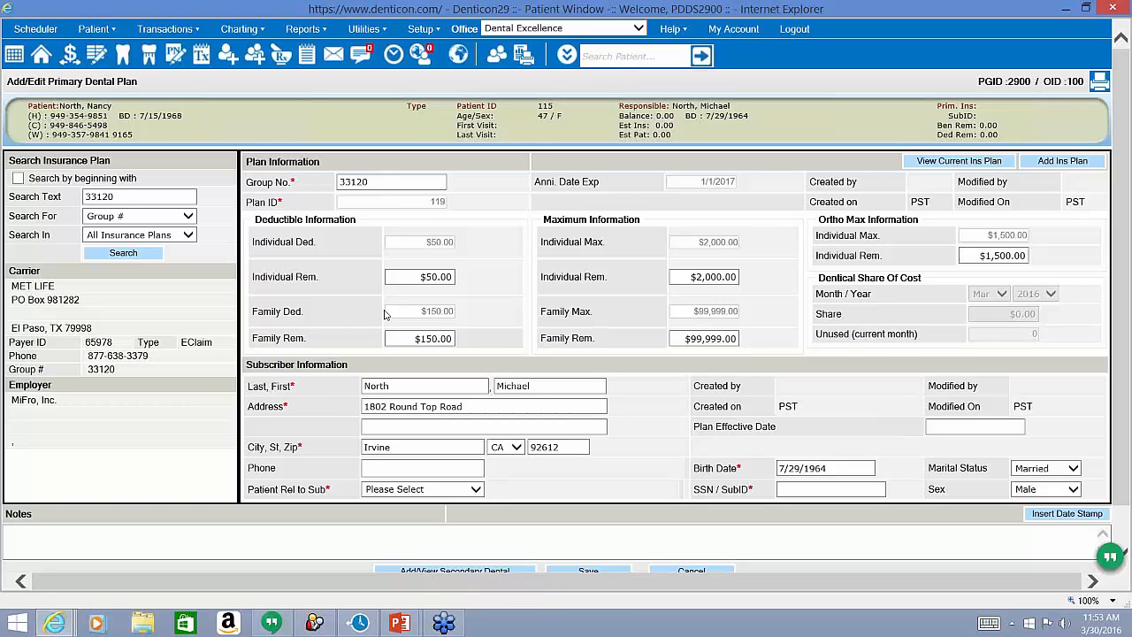
click(436, 281)
Set the individual deductible remaining to $0.00 and the family deductible remaining to $100.00.
text(0)
click(439, 334)
click(439, 336)
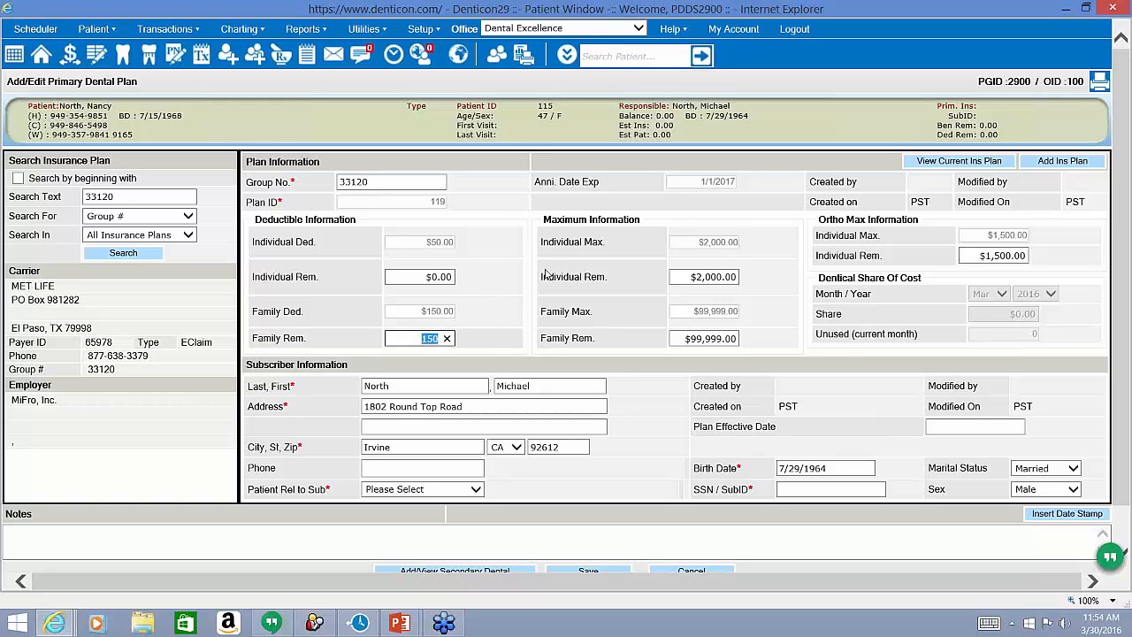
text(100)
click(523, 288)
Set the individual maximum remaining to $1,574.00, keeping family maximum remaining at $99,999.00.
click(698, 279)
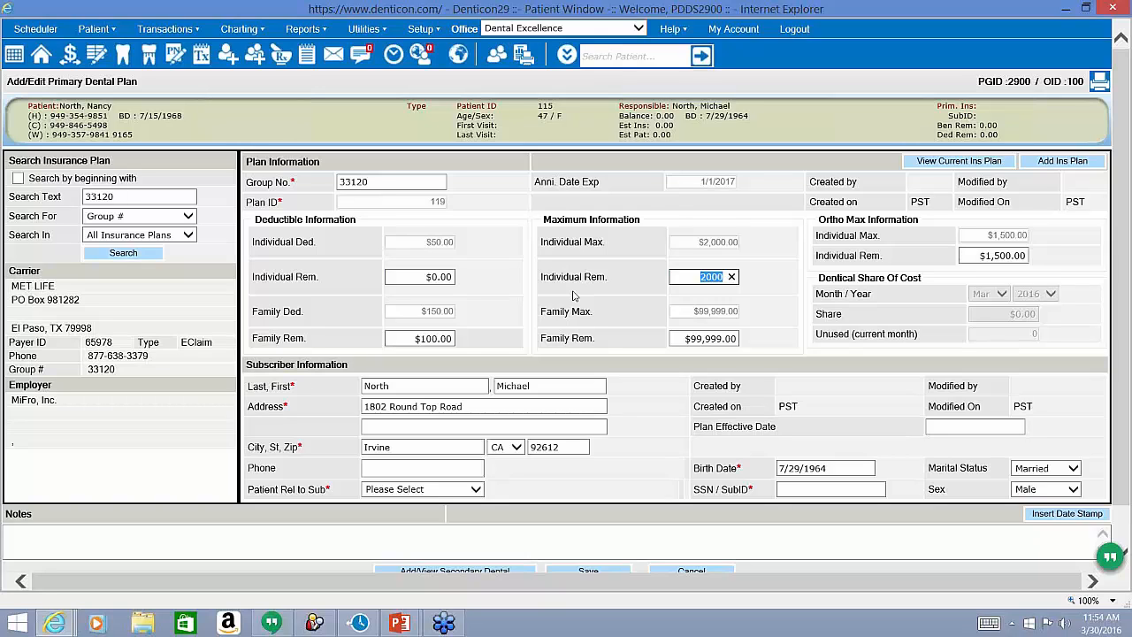
text(1574)
triple_click(594, 337)
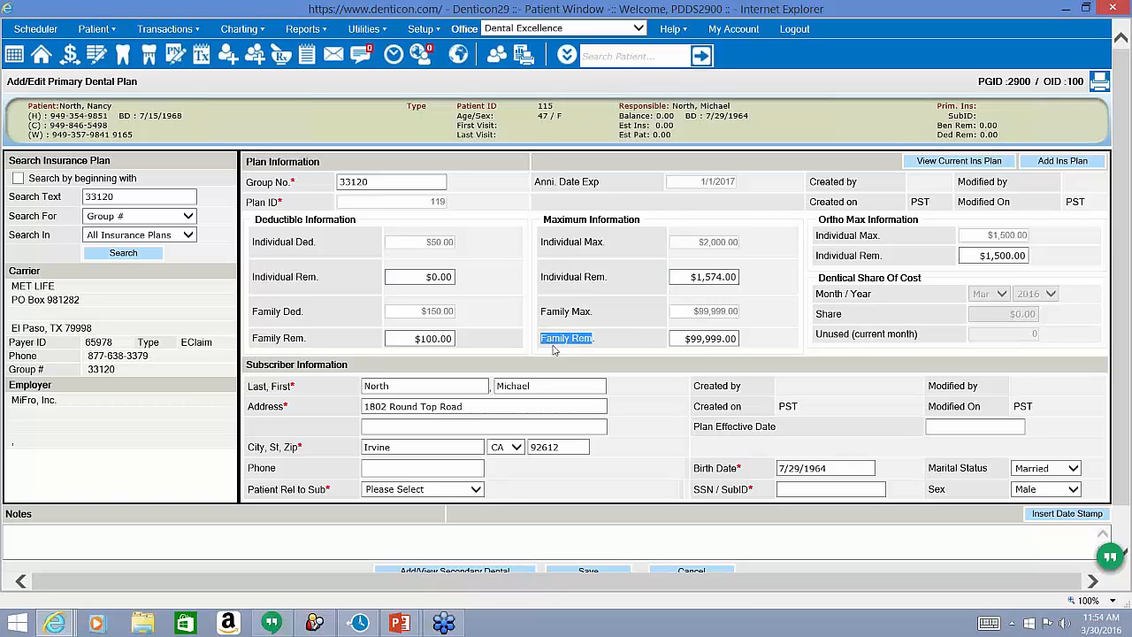
click(703, 336)
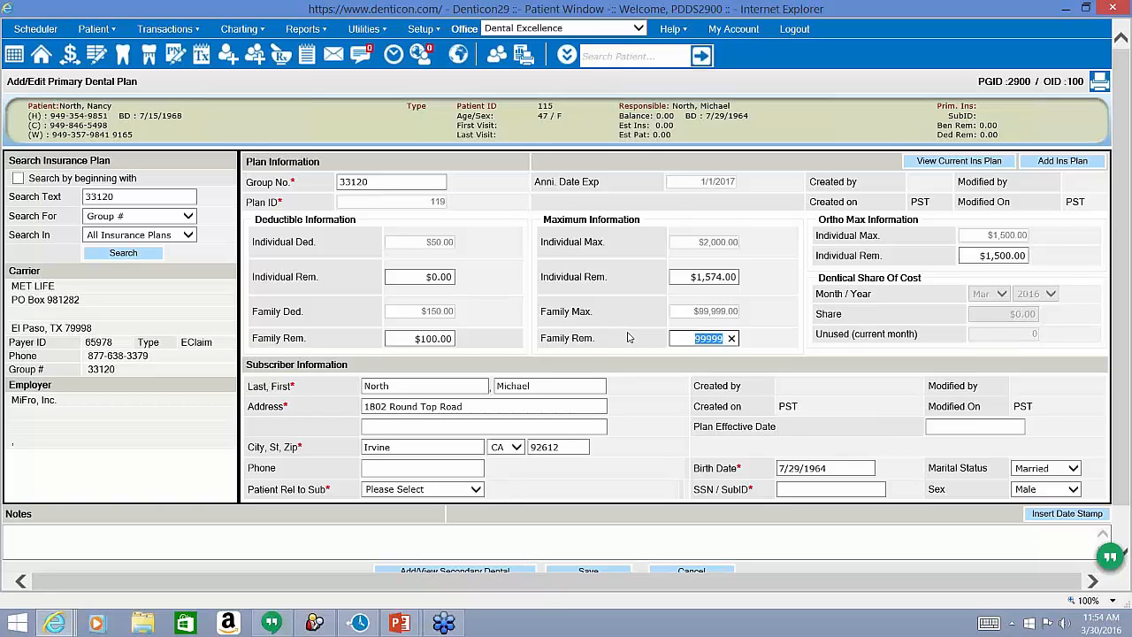
click(647, 342)
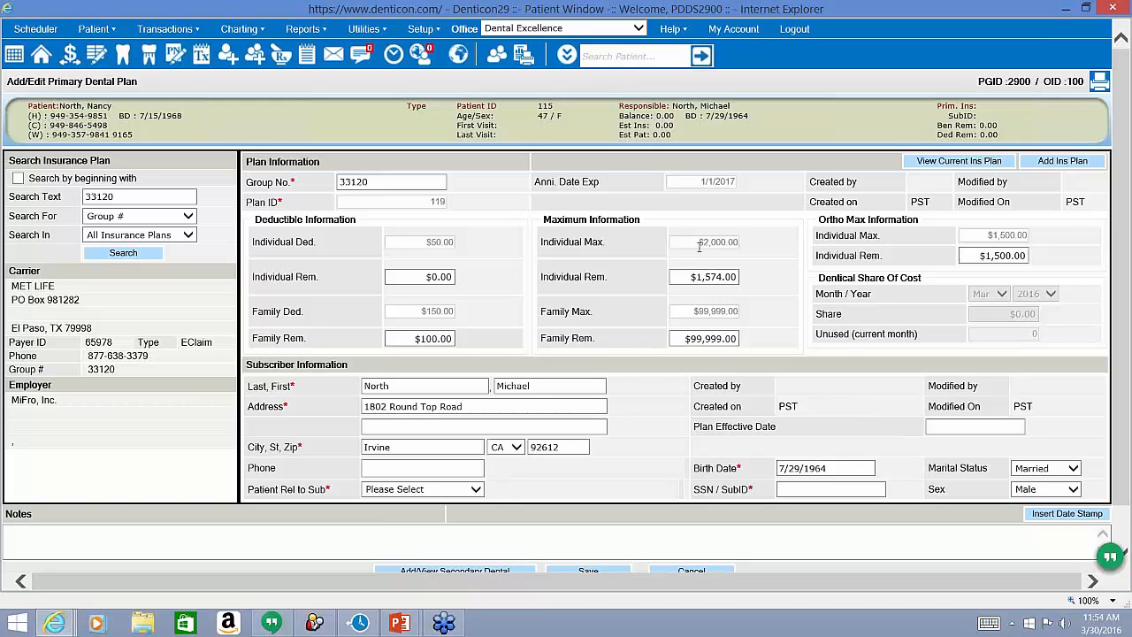
drag(698, 244, 721, 254)
click(690, 341)
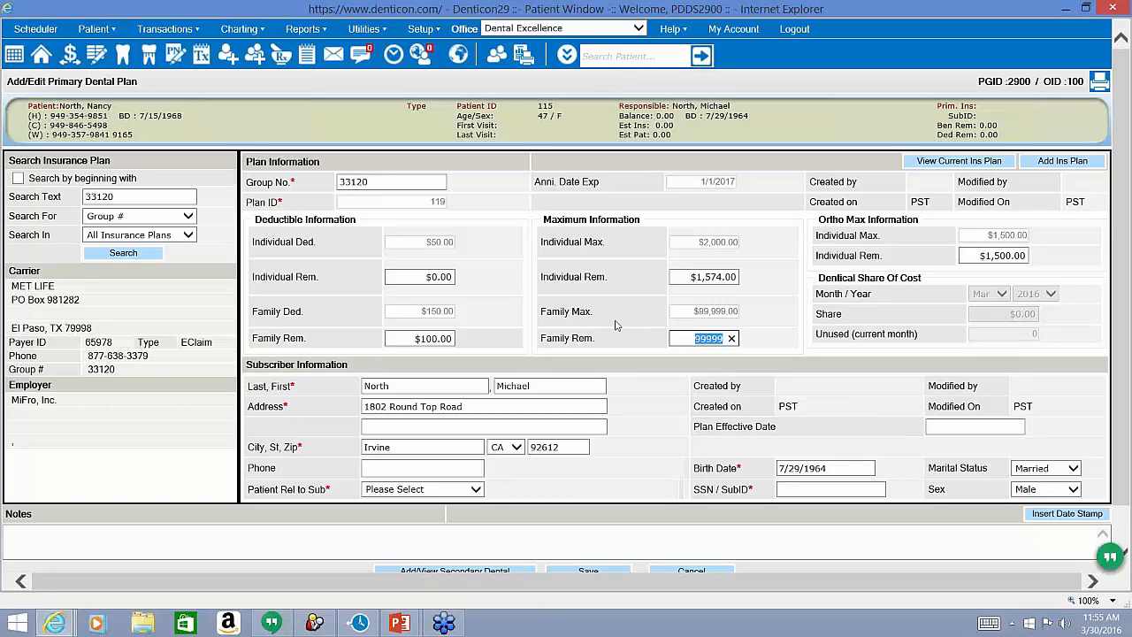
triple_click(853, 221)
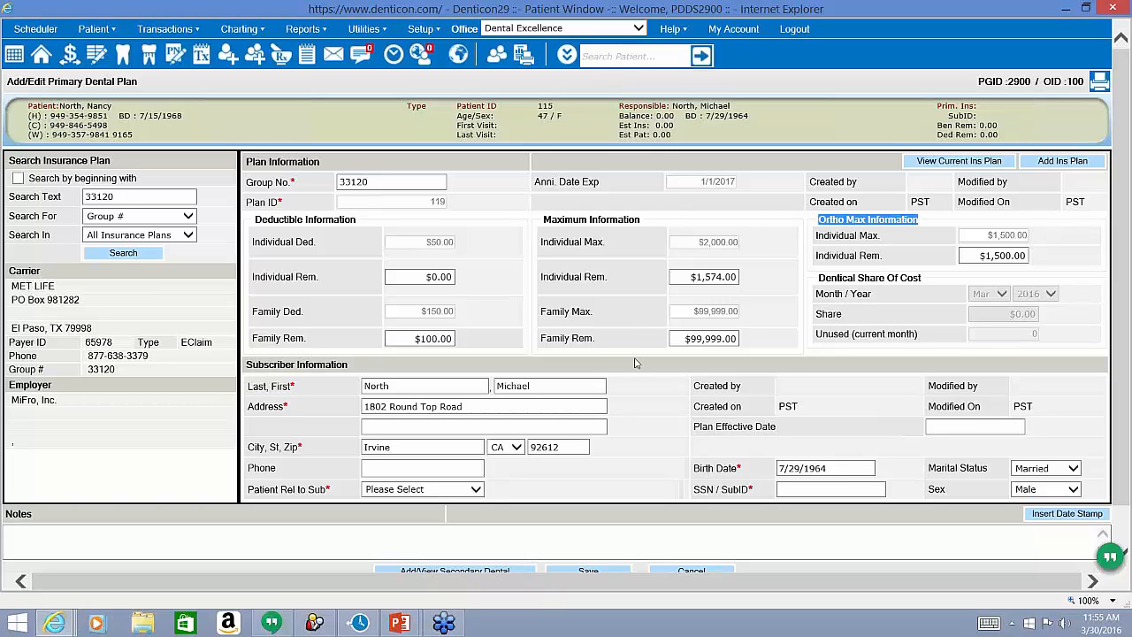
In Subscriber Information, overwrite the subscriber's first name with the patient's own first name.
click(349, 371)
drag(350, 370, 283, 372)
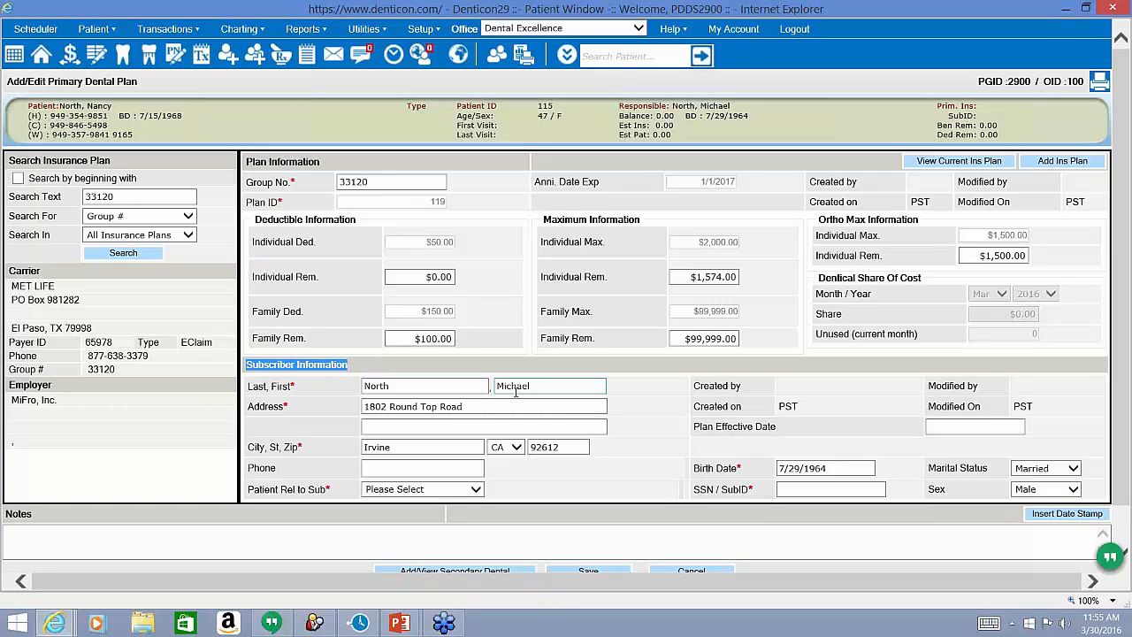
drag(538, 387, 495, 389)
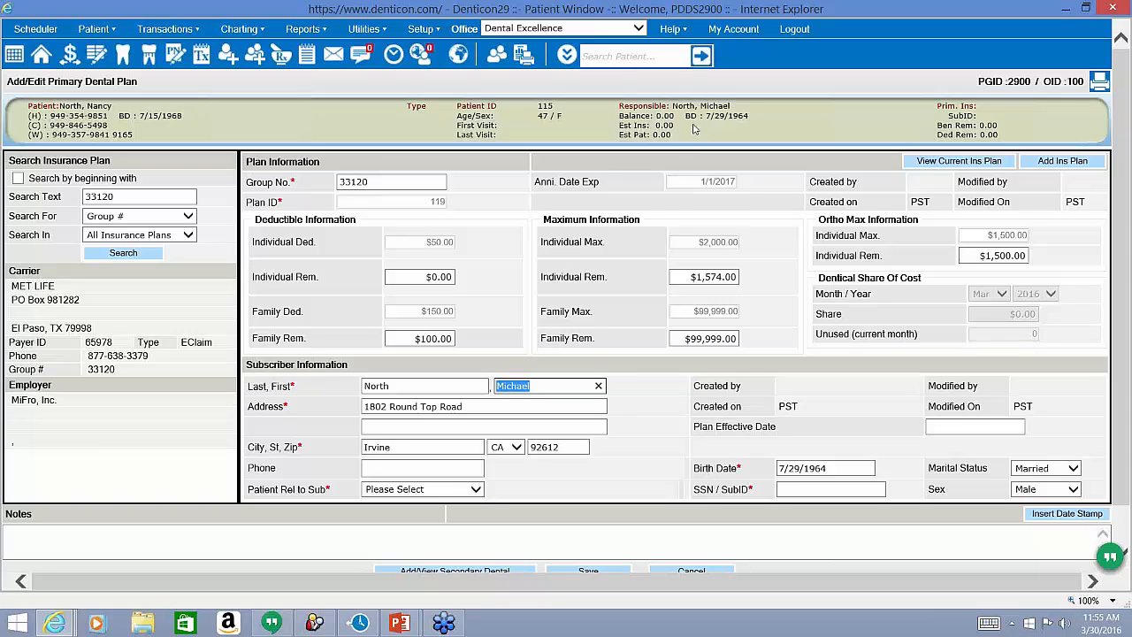
click(293, 366)
triple_click(293, 366)
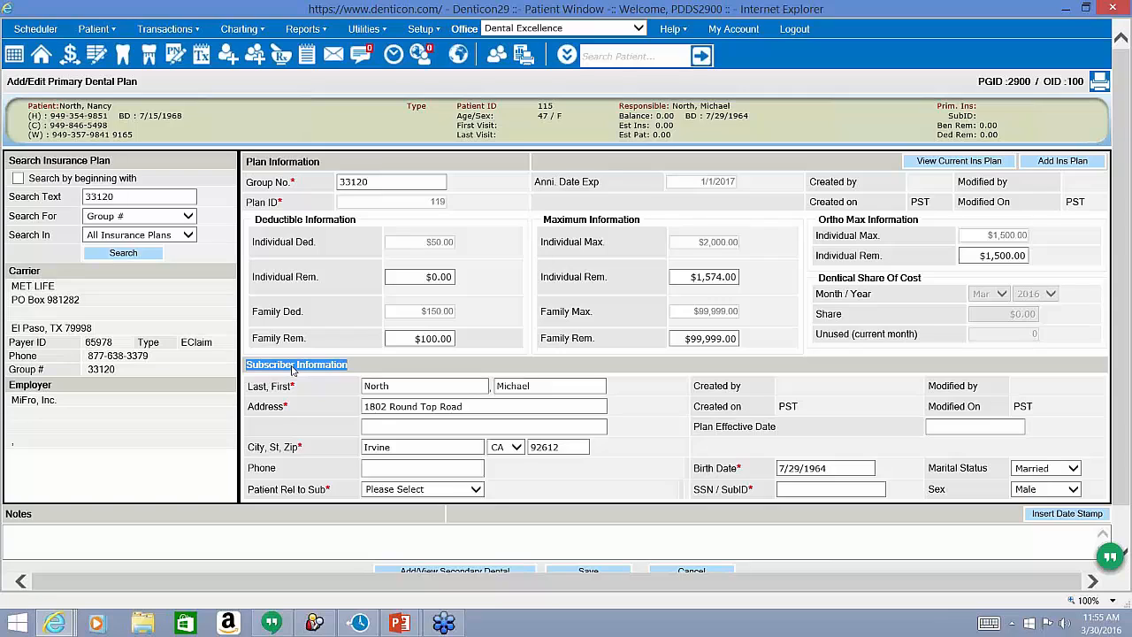
click(511, 386)
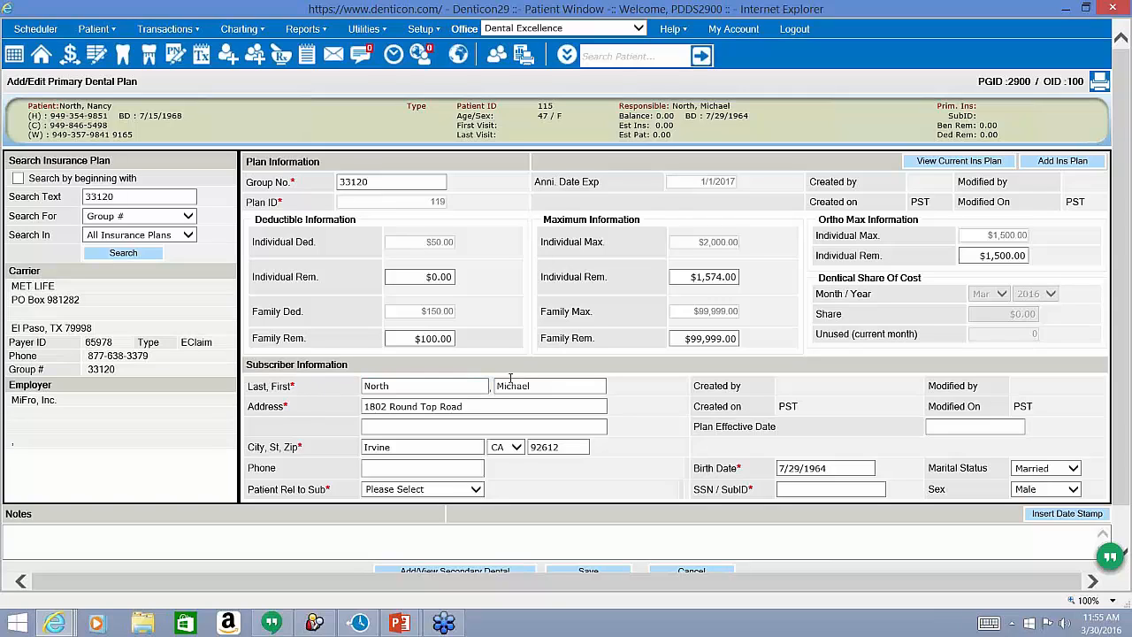
double_click(511, 385)
text(nancy)
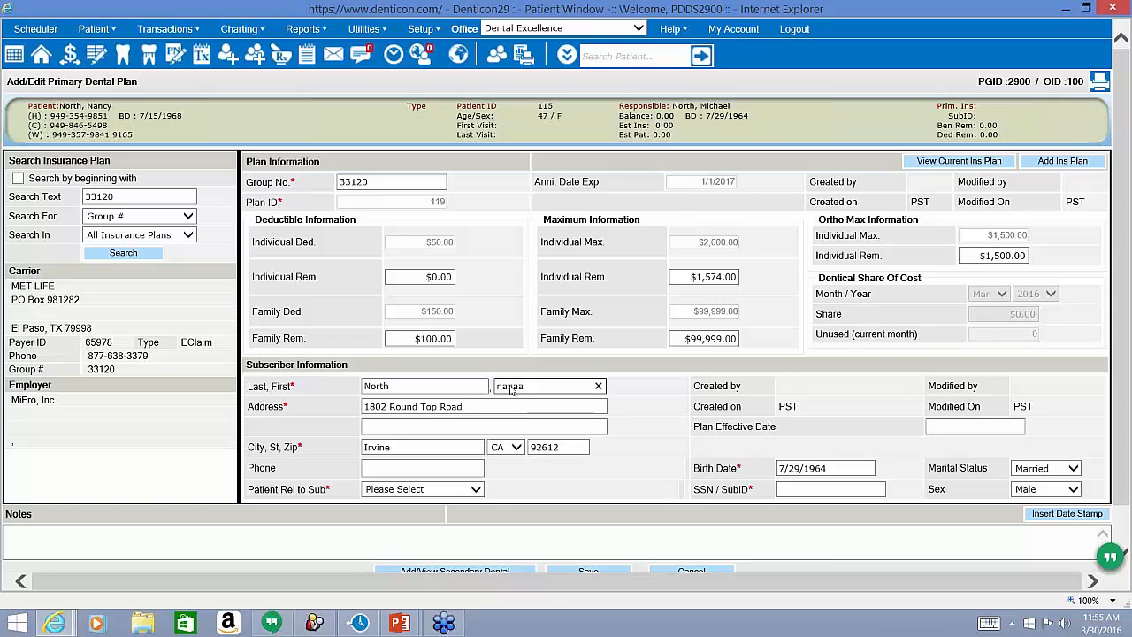
key(Tab)
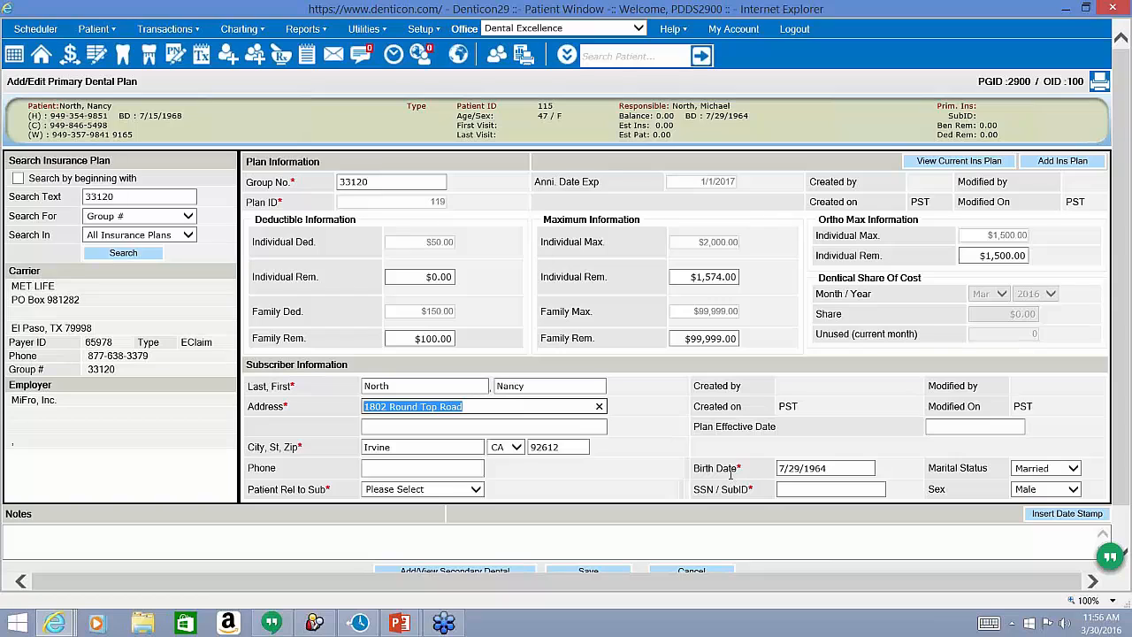
drag(738, 470, 695, 468)
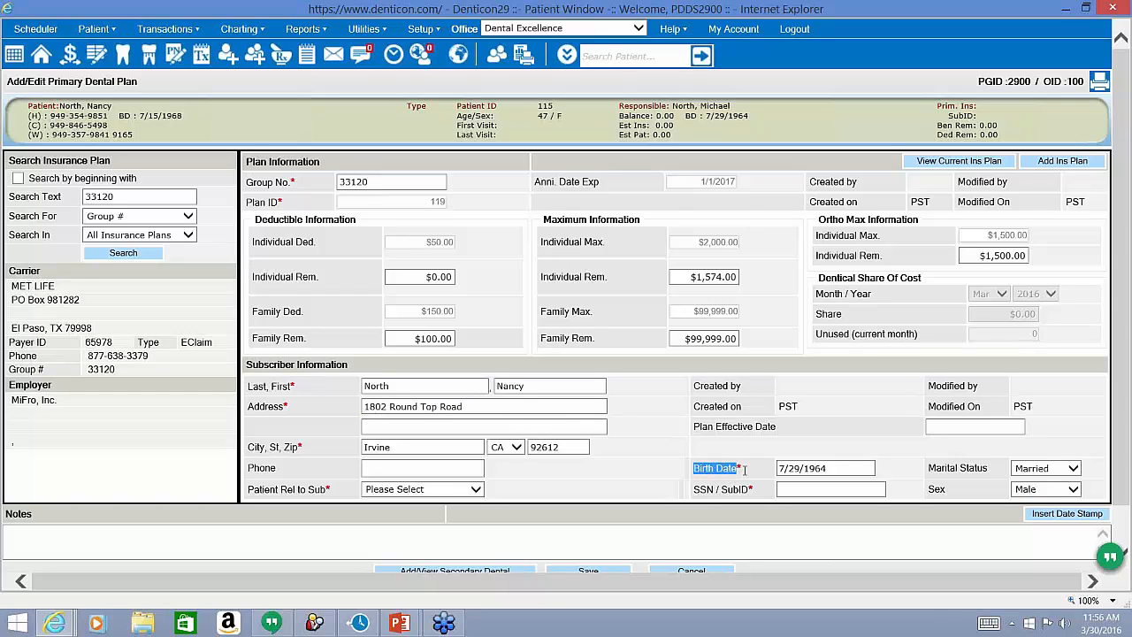
key(Tab)
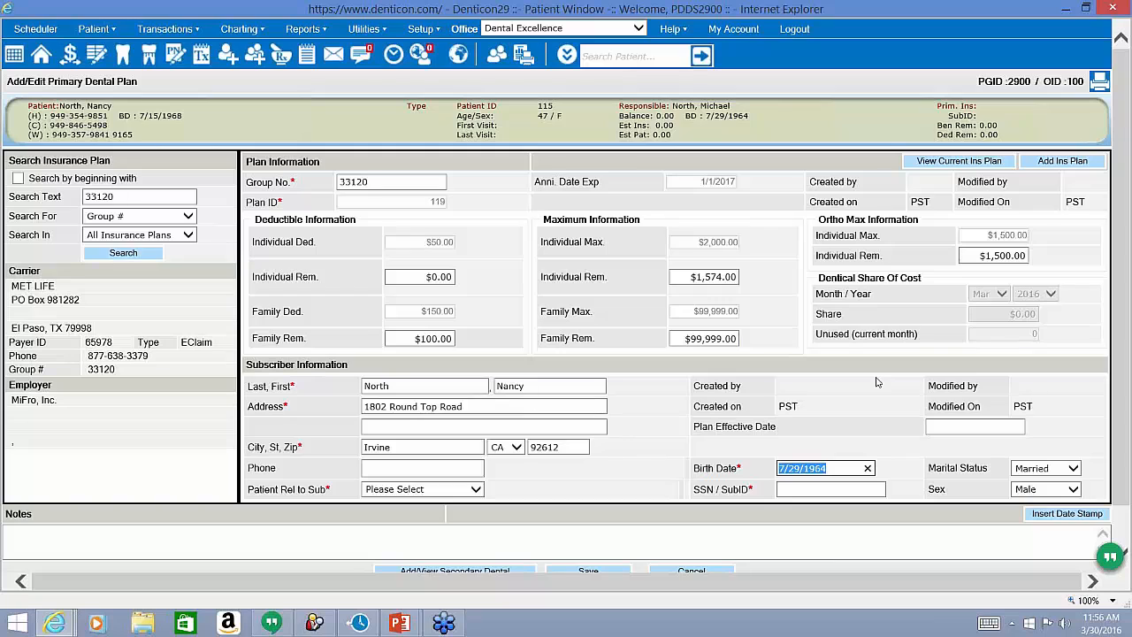
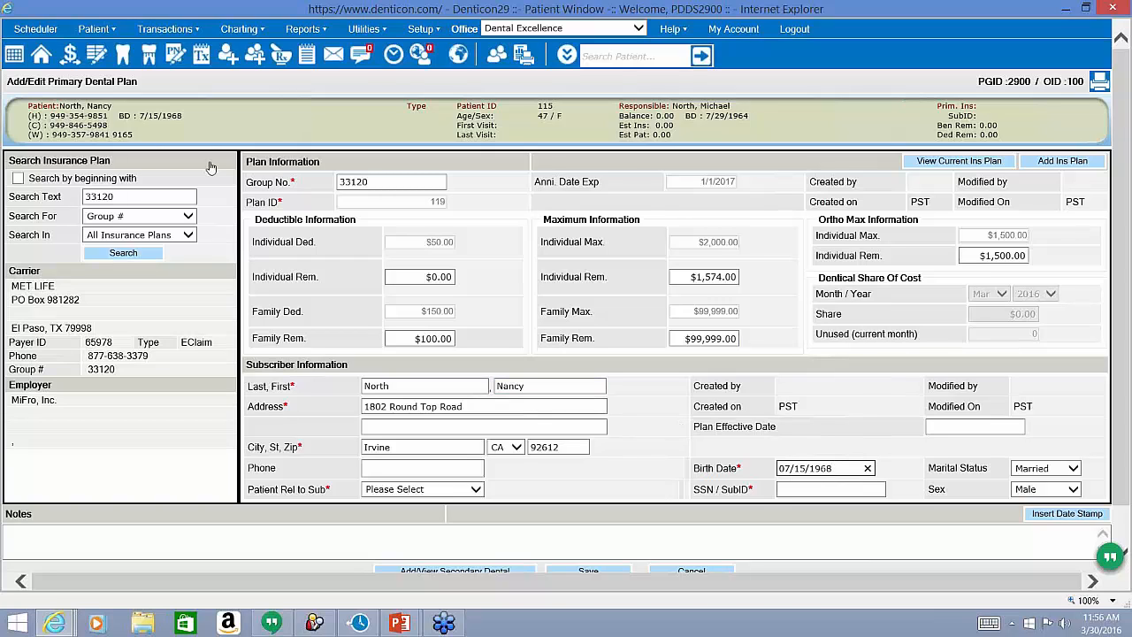
double_click(946, 474)
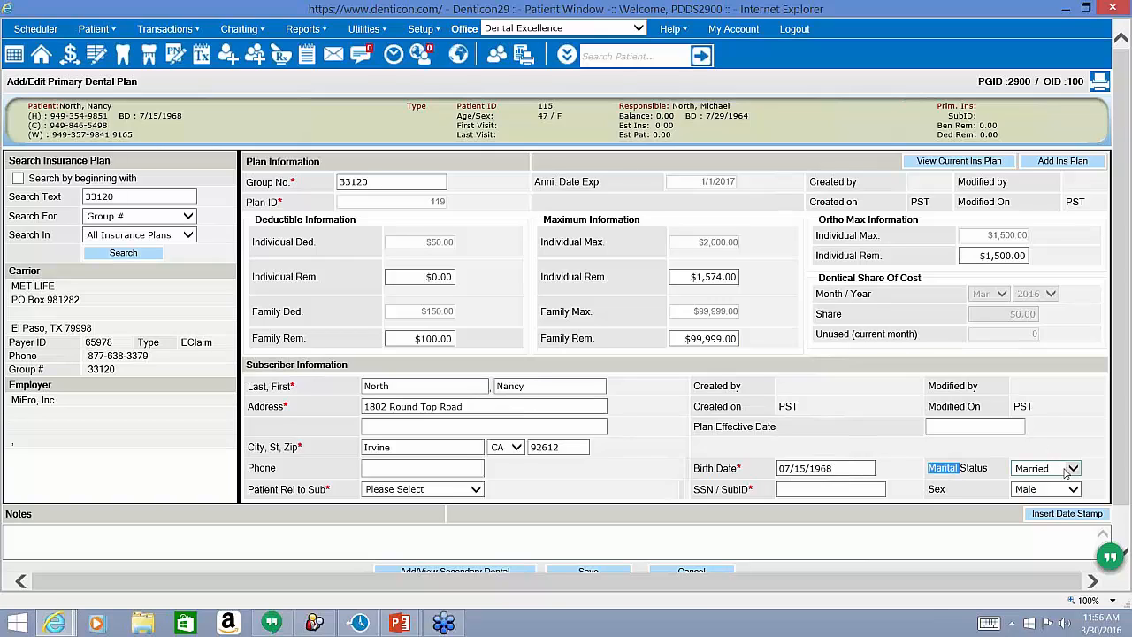
click(1047, 493)
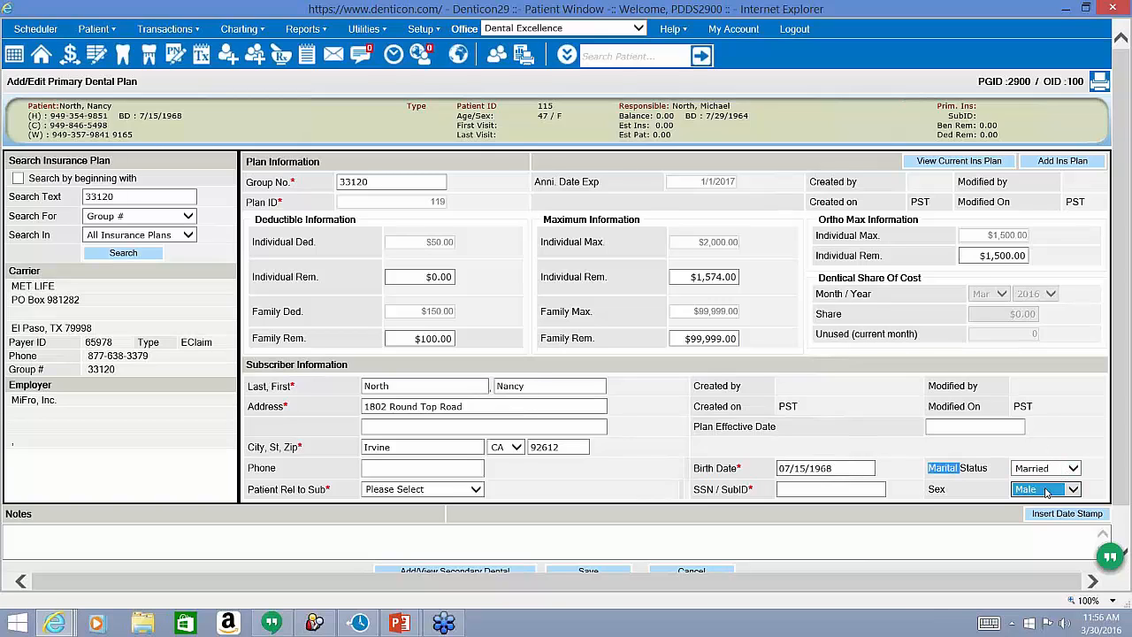
click(1047, 493)
click(1022, 503)
Fill in the subscriber's SSN / SubID and set Patient Rel to Sub to Self.
drag(752, 492, 697, 492)
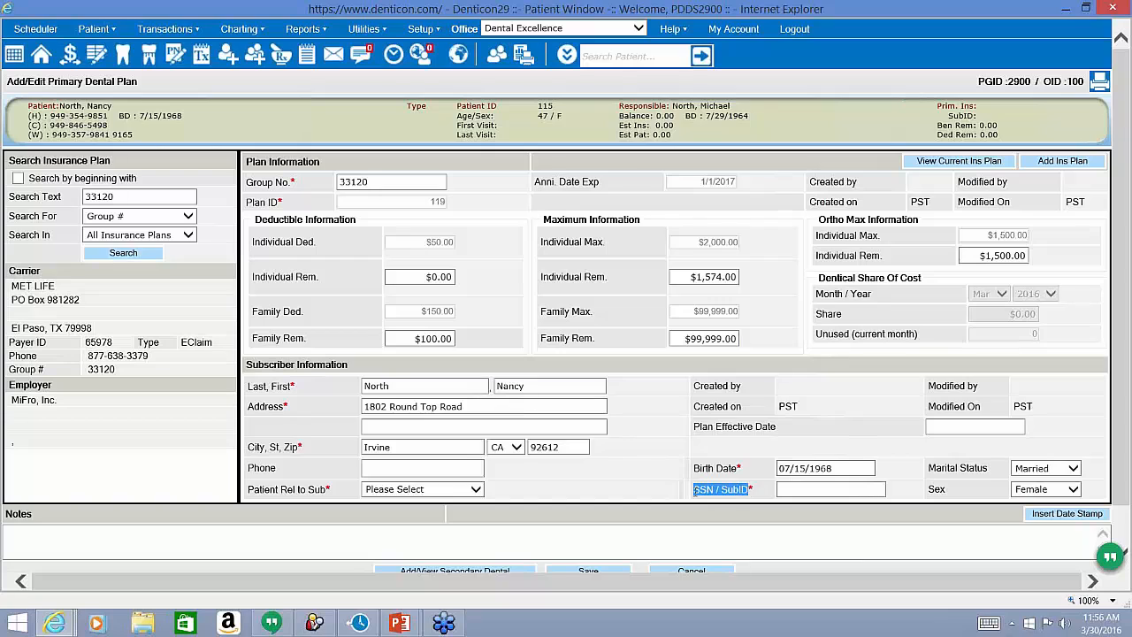
click(800, 488)
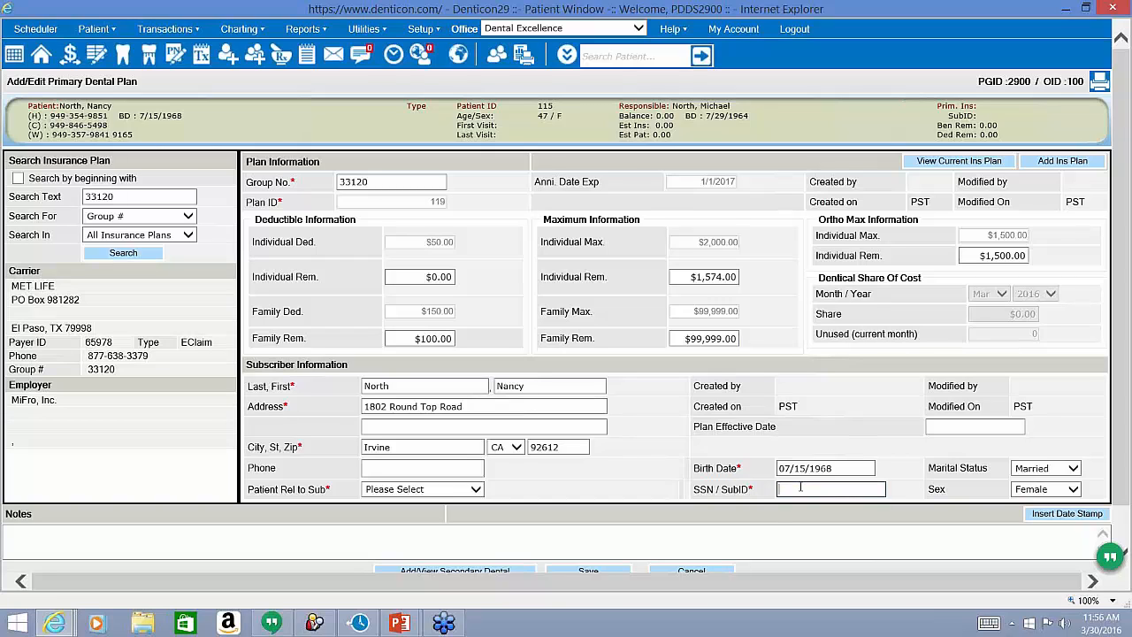
drag(330, 488, 249, 490)
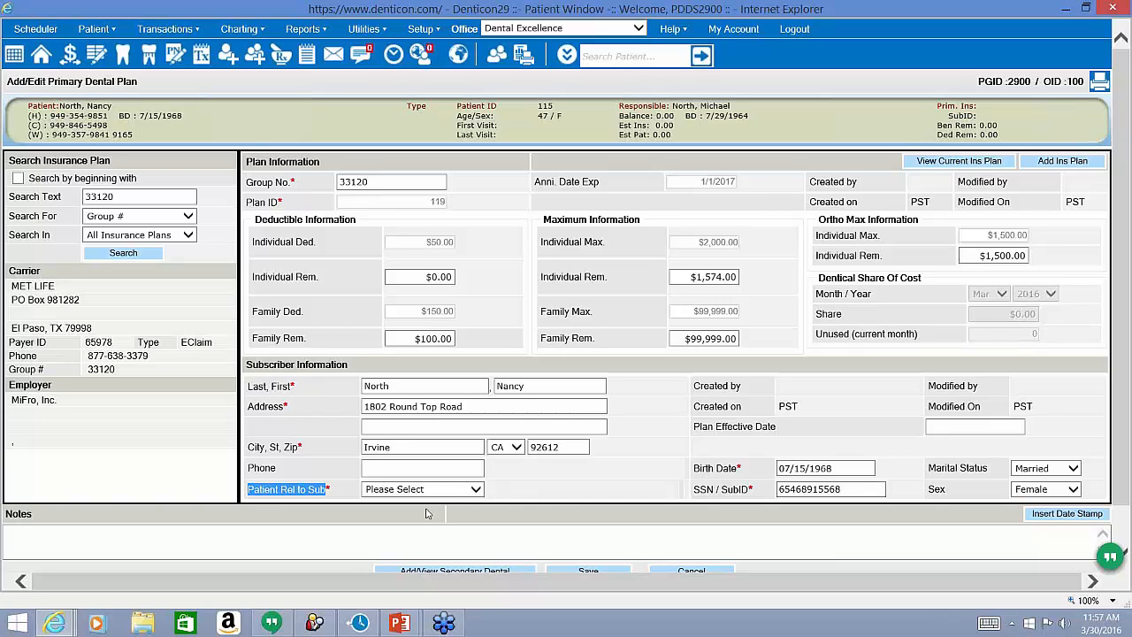
click(450, 493)
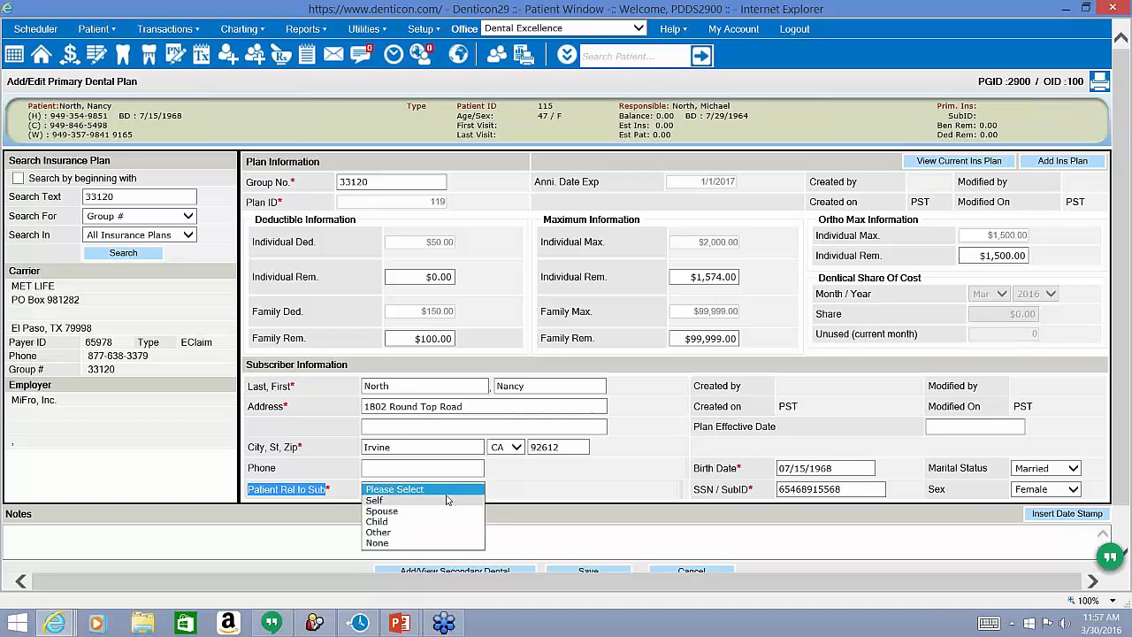
click(446, 501)
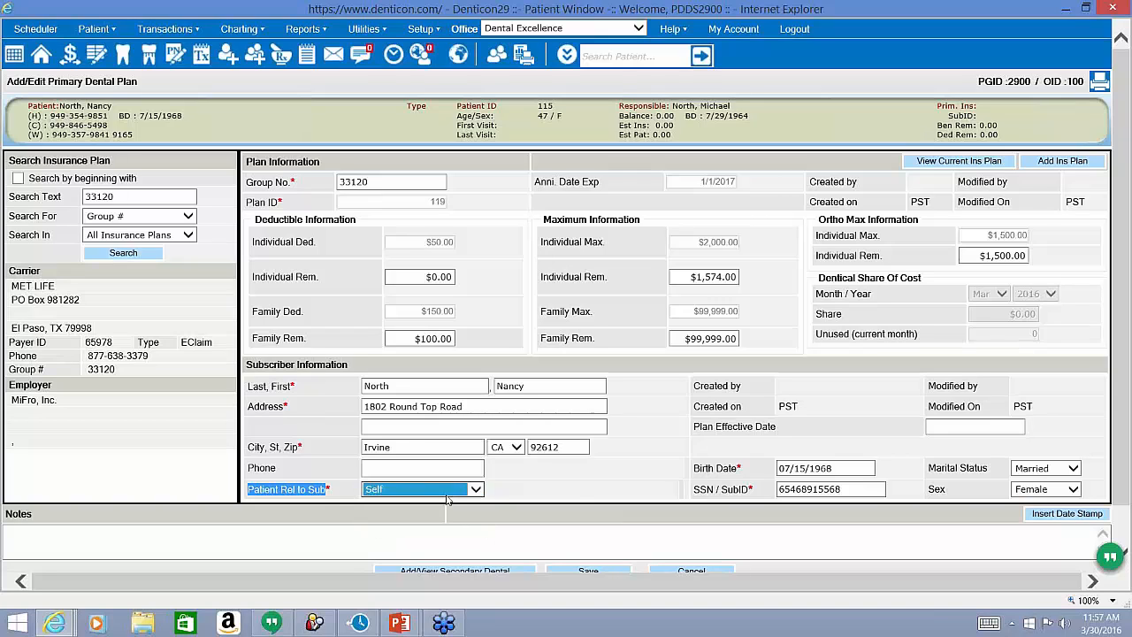
click(579, 492)
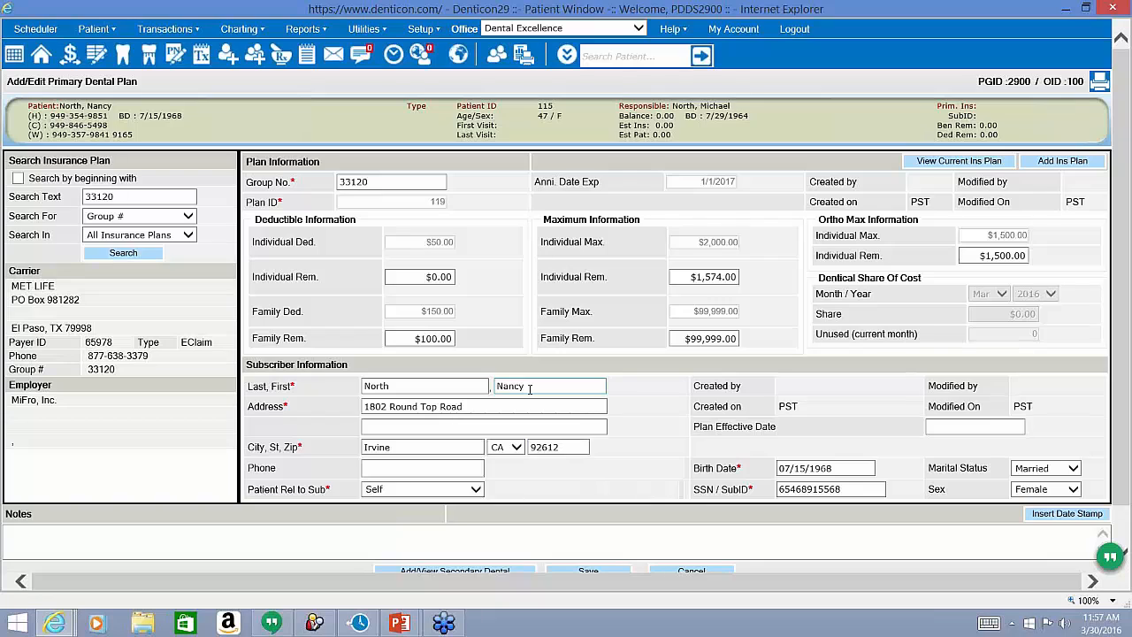
Confirm the relationship stays Self and save the primary dental plan.
double_click(280, 366)
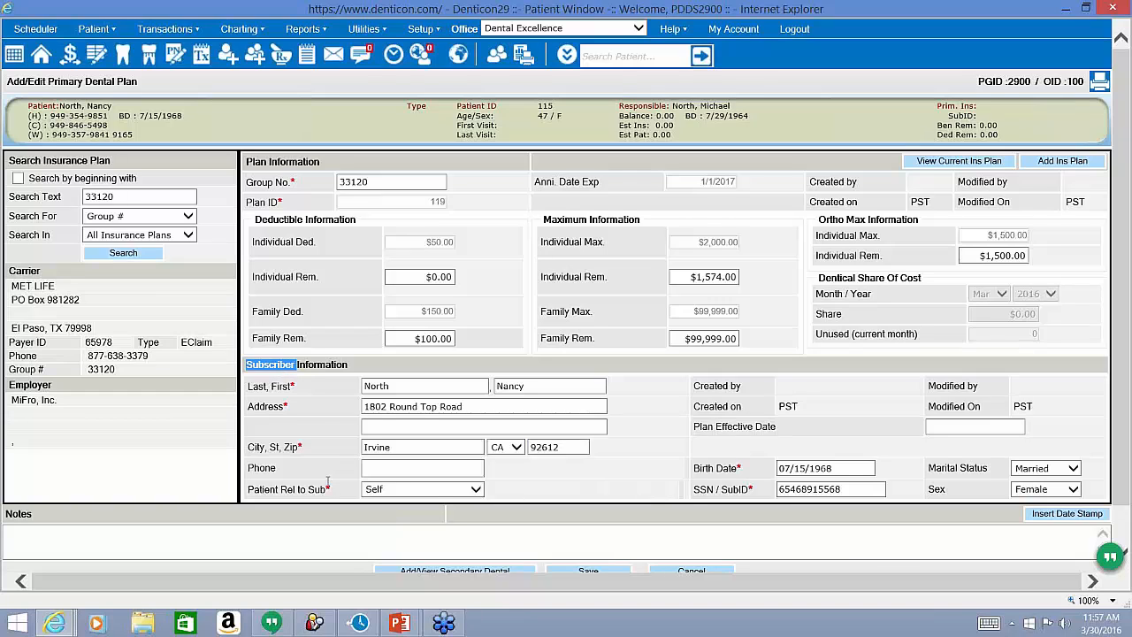
click(387, 489)
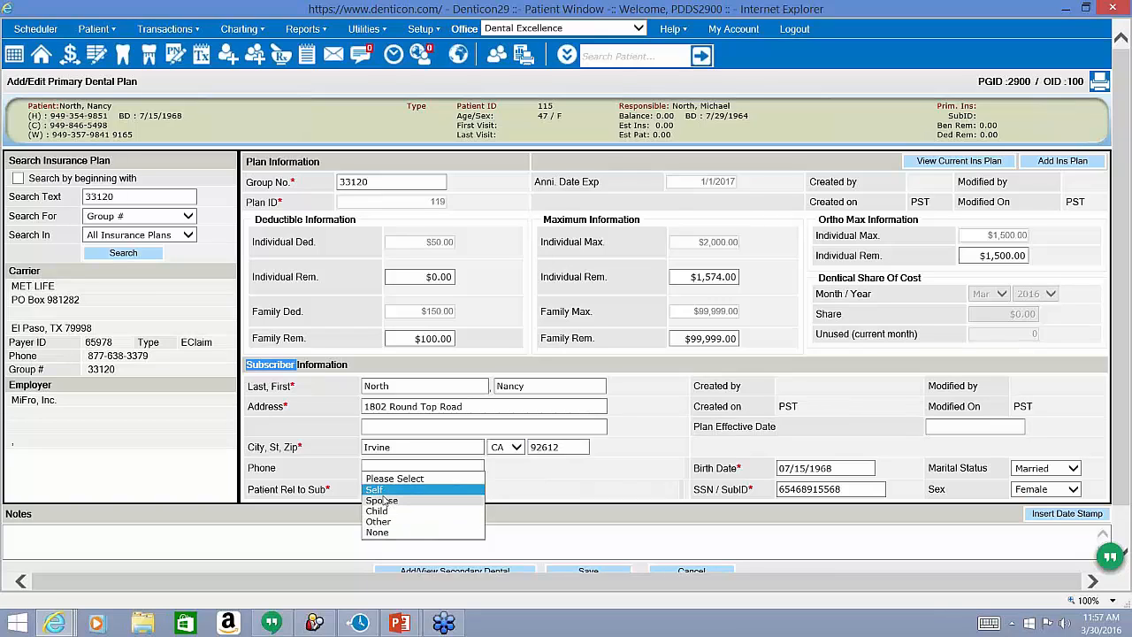
click(324, 451)
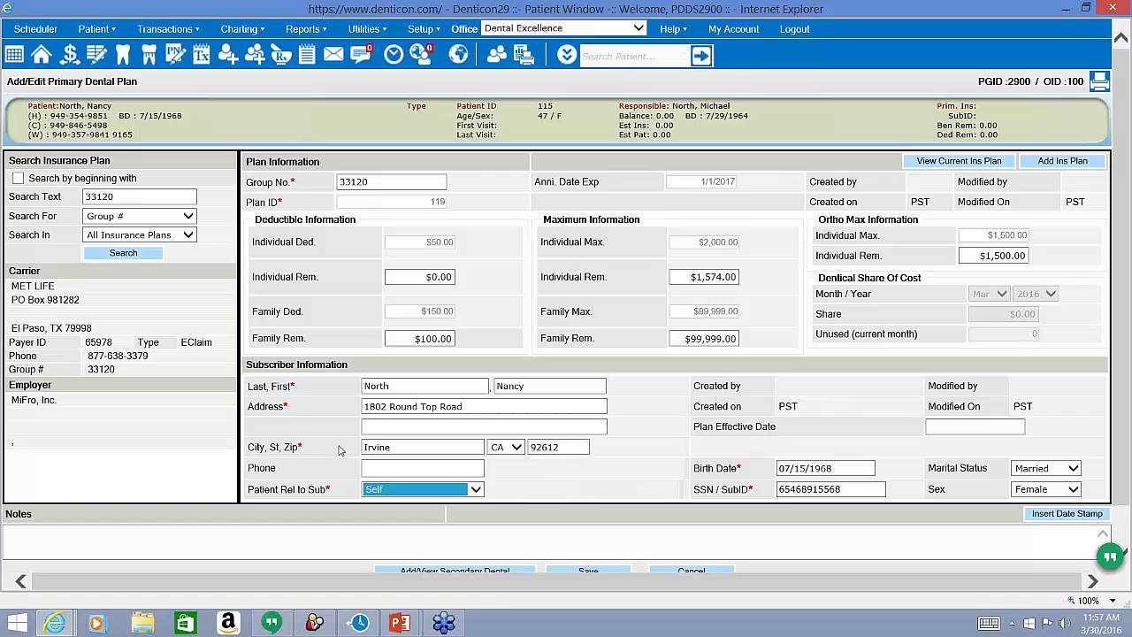
scroll(341, 426, down, 1)
scroll(342, 426, down, 1)
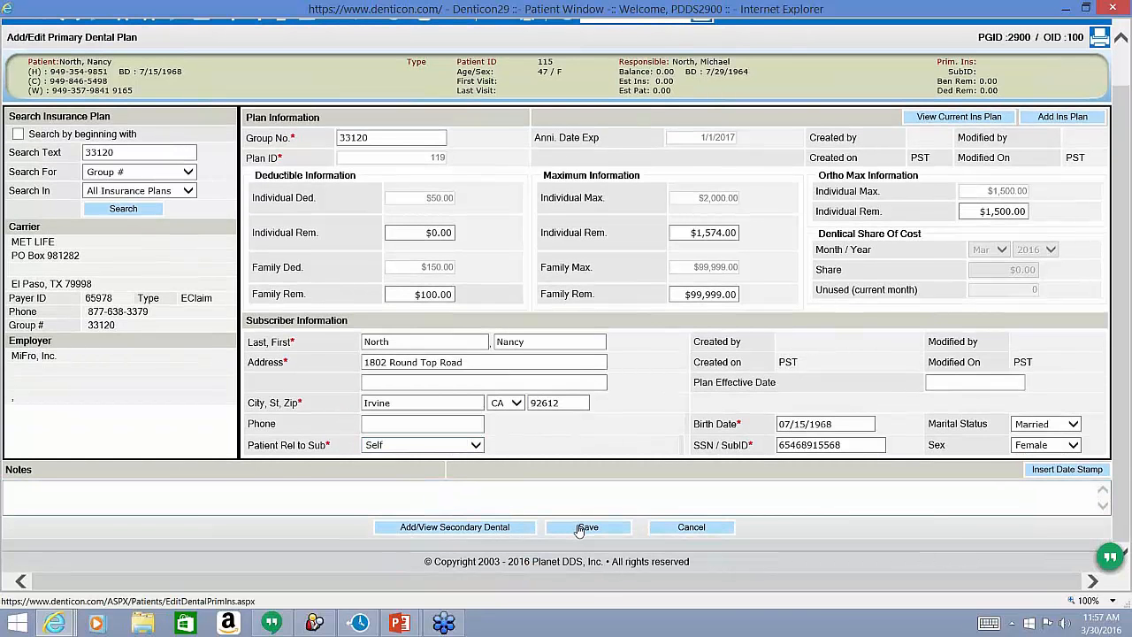
click(579, 529)
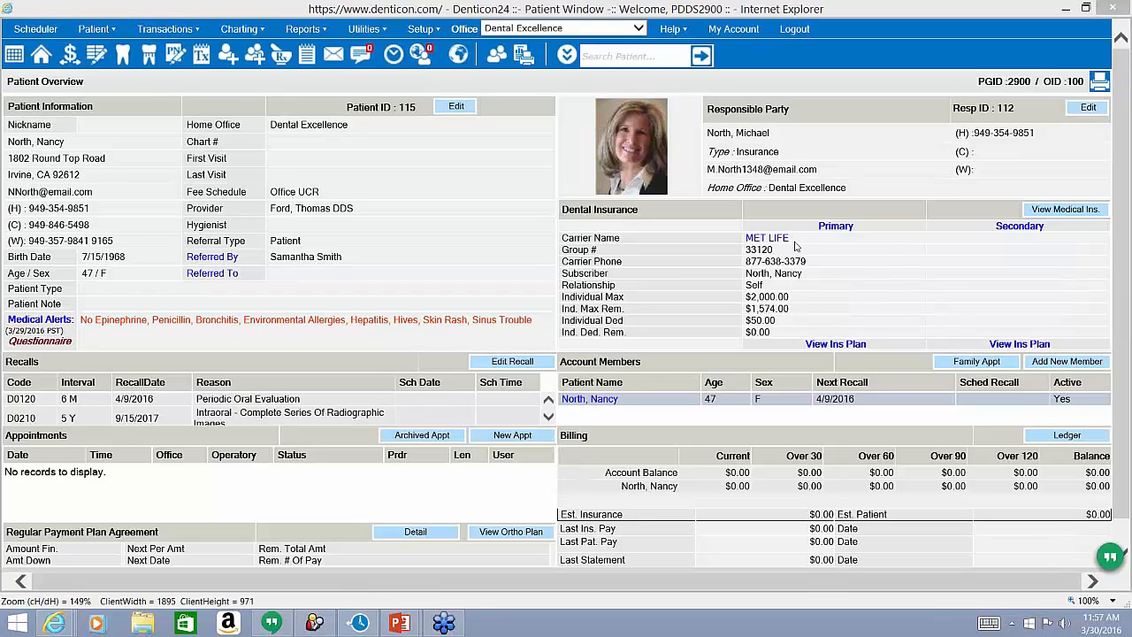
Review the MET LIFE plan: group 33120, Self, $2,000 maximum, $1,574 remaining, $50 deductible.
double_click(768, 250)
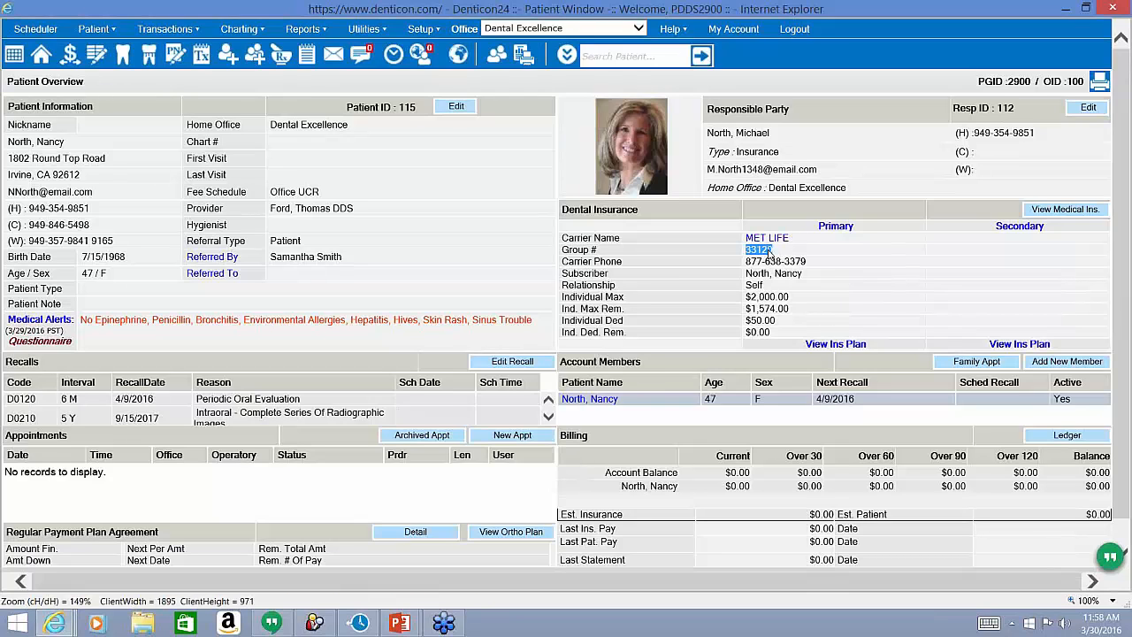
triple_click(786, 273)
double_click(757, 285)
double_click(772, 298)
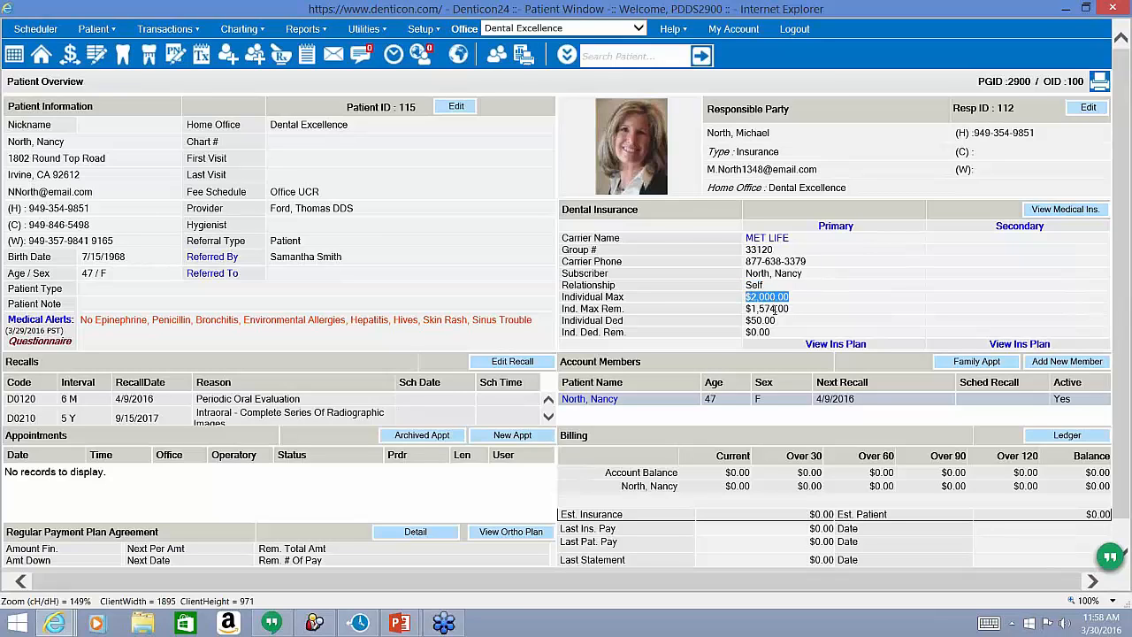
double_click(773, 309)
double_click(766, 322)
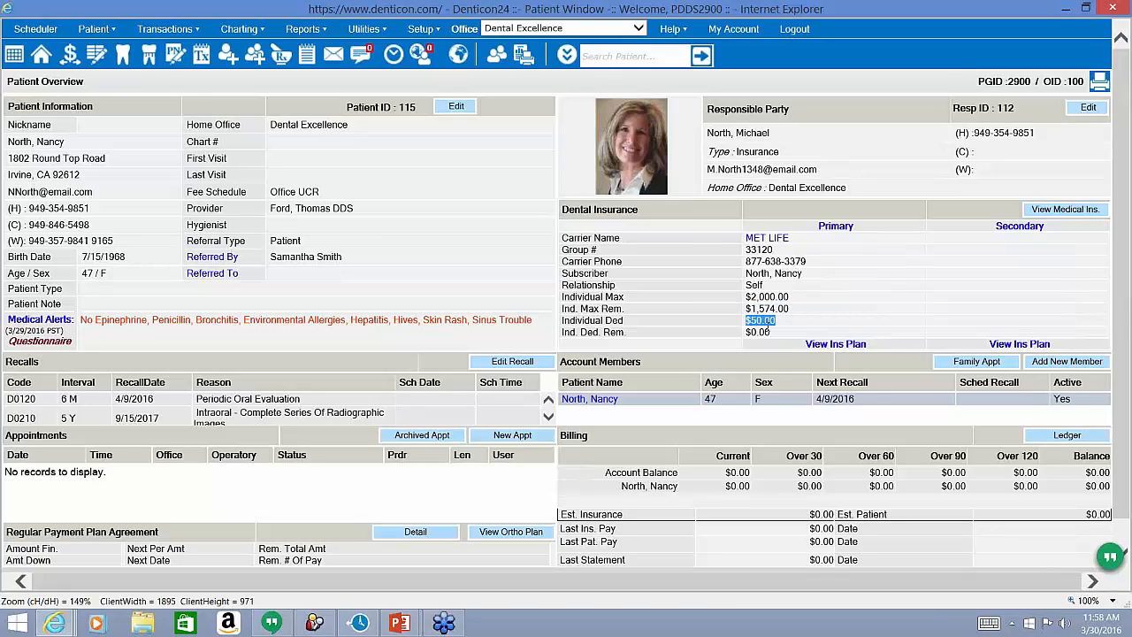
double_click(768, 332)
click(997, 513)
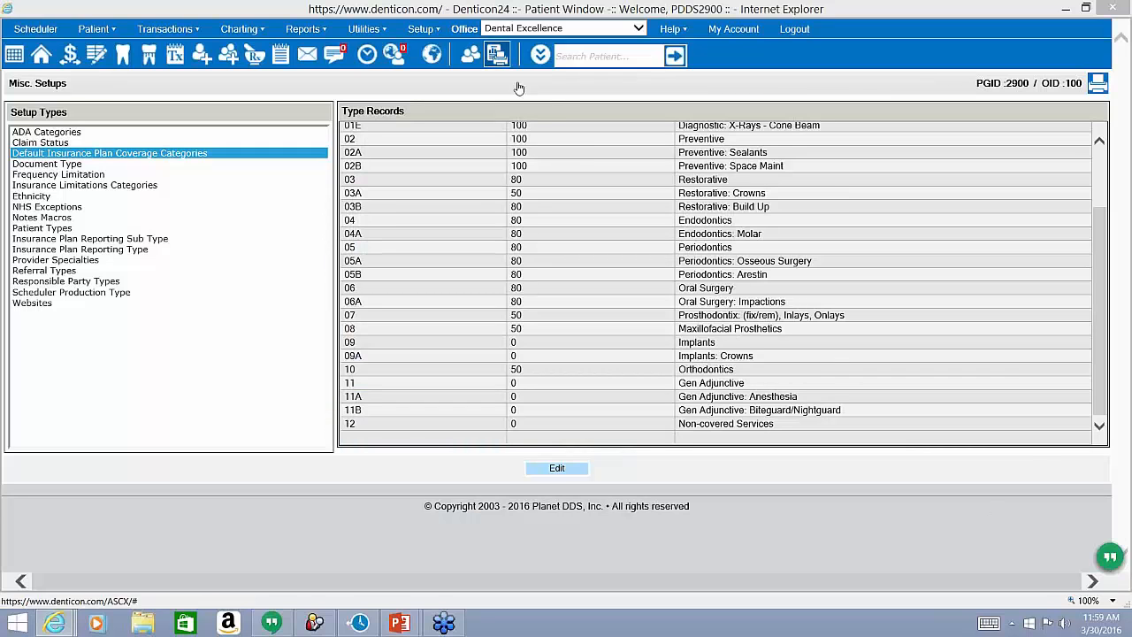
Go to Misc Setups and put the Default Insurance Plan Coverage Categories into edit mode.
click(433, 30)
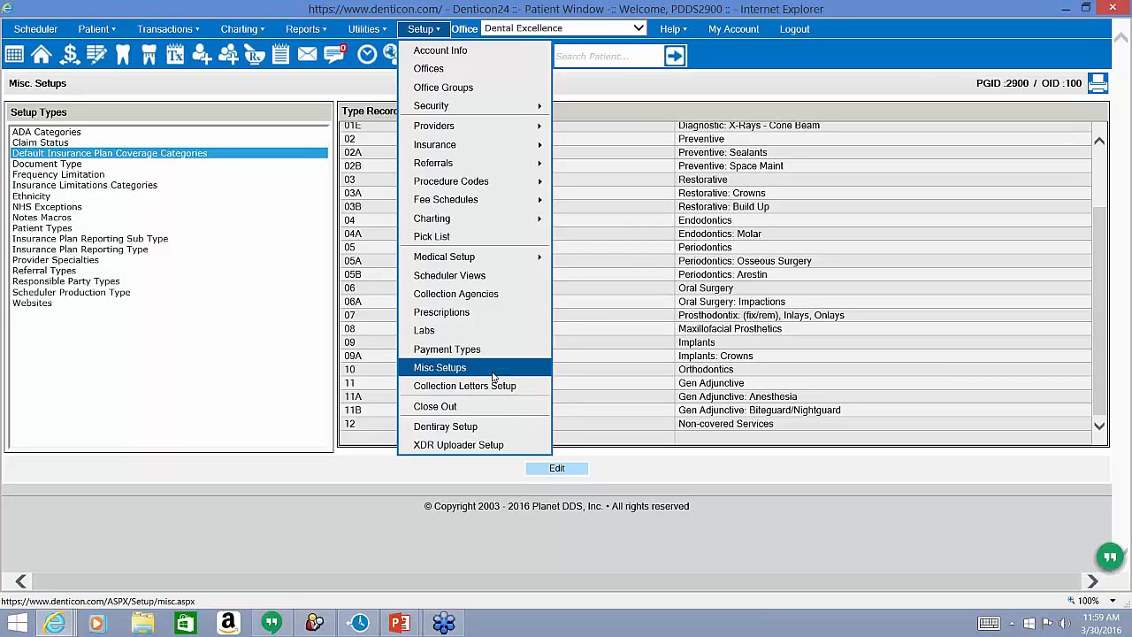
click(188, 155)
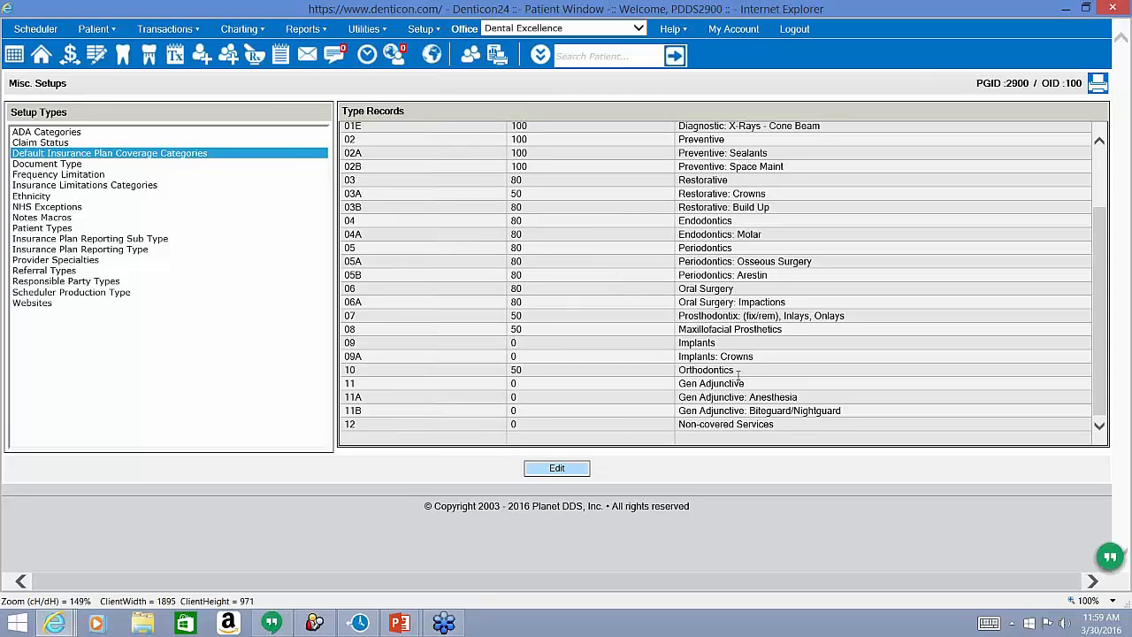
double_click(698, 344)
double_click(698, 358)
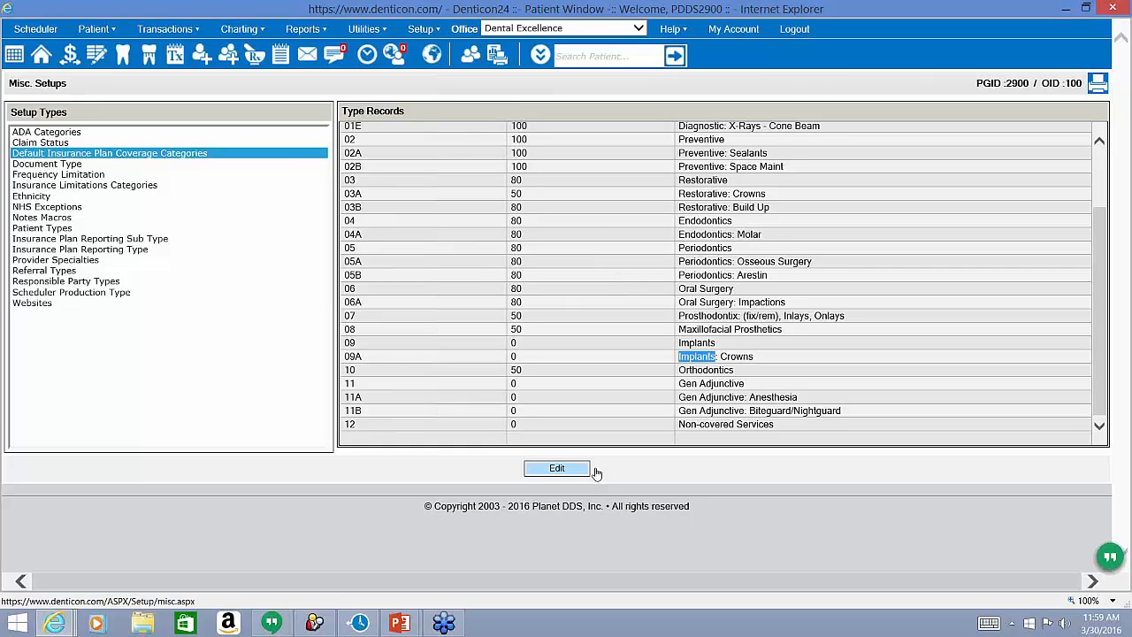
click(557, 468)
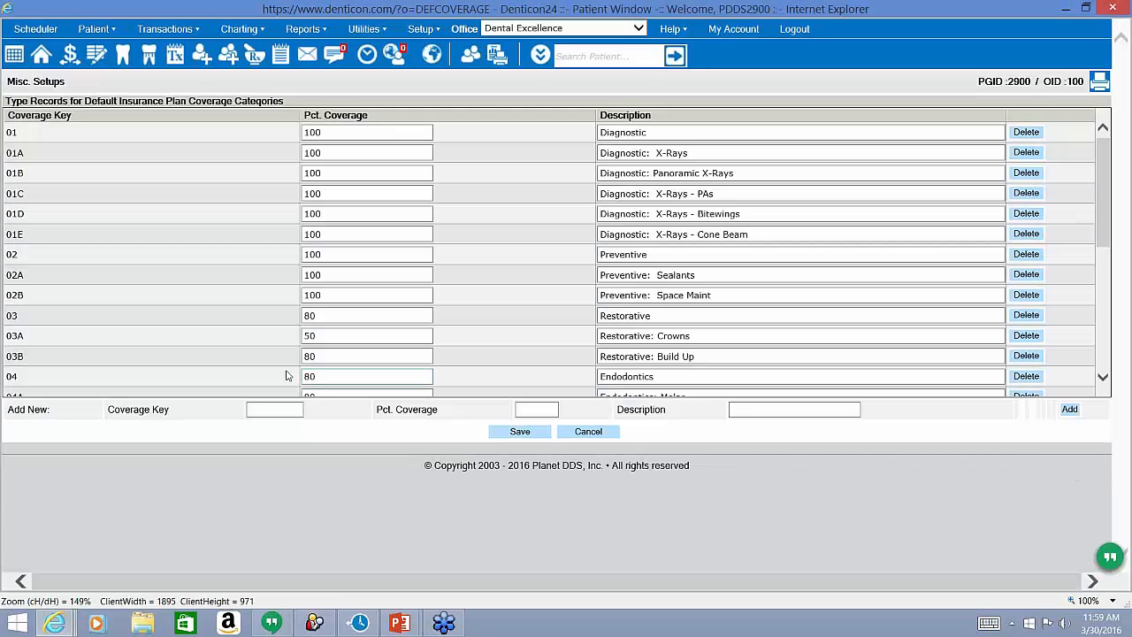
Add coverage category 09B 'Implants: Dentures' at 0 percent after 09 and 09A.
scroll(163, 340, down, 5)
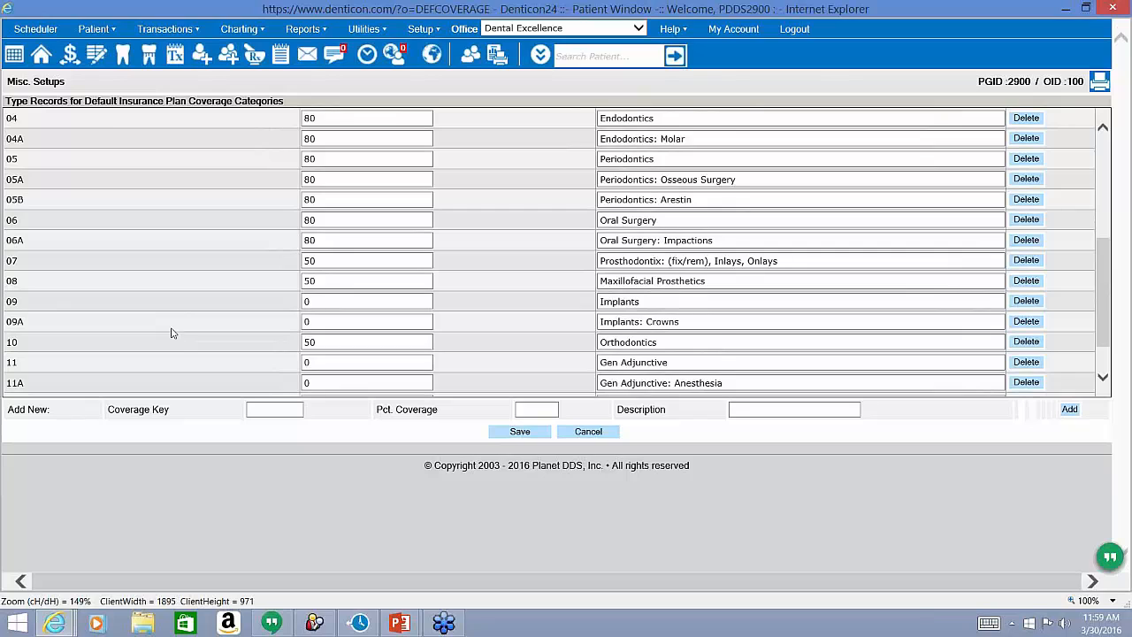
scroll(171, 332, down, 1)
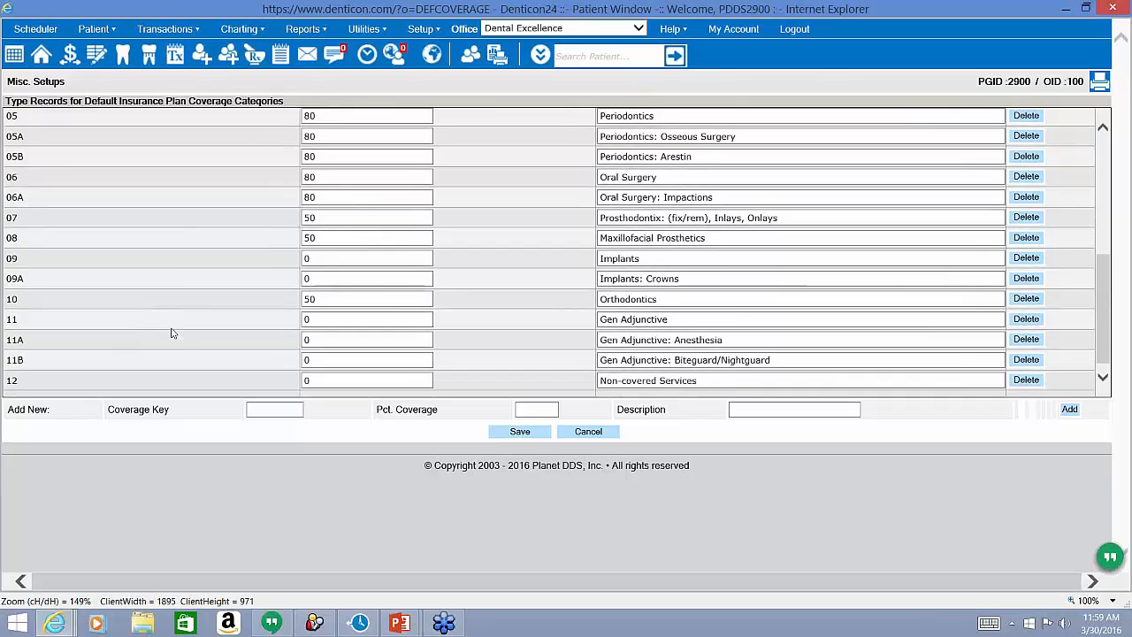
double_click(12, 258)
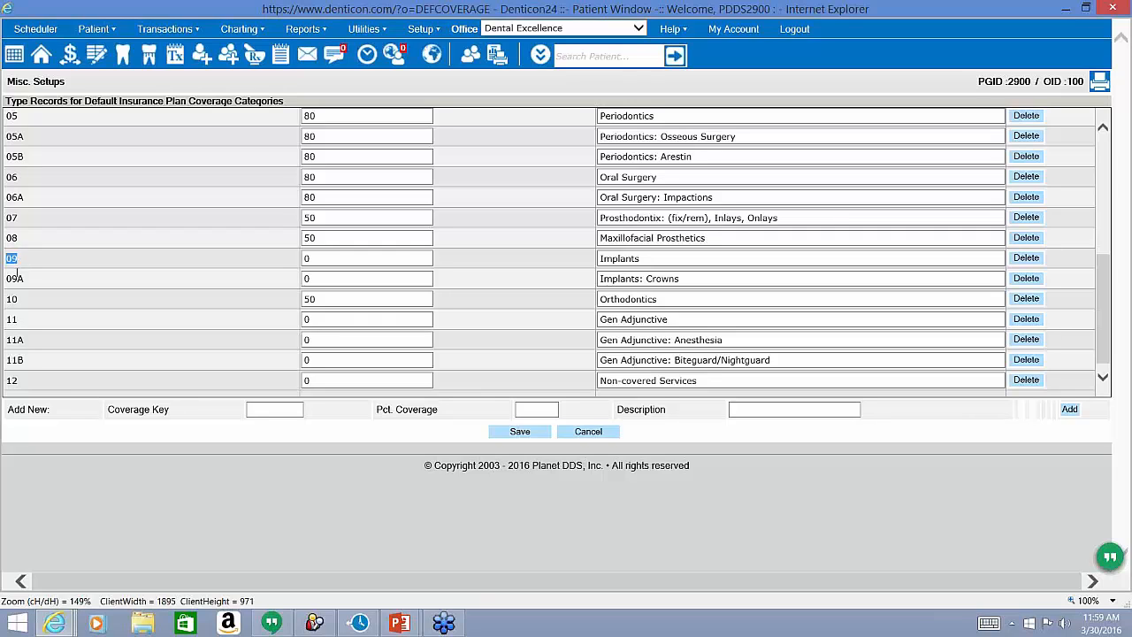
double_click(16, 278)
click(257, 410)
text(09B)
key(Tab)
text(0)
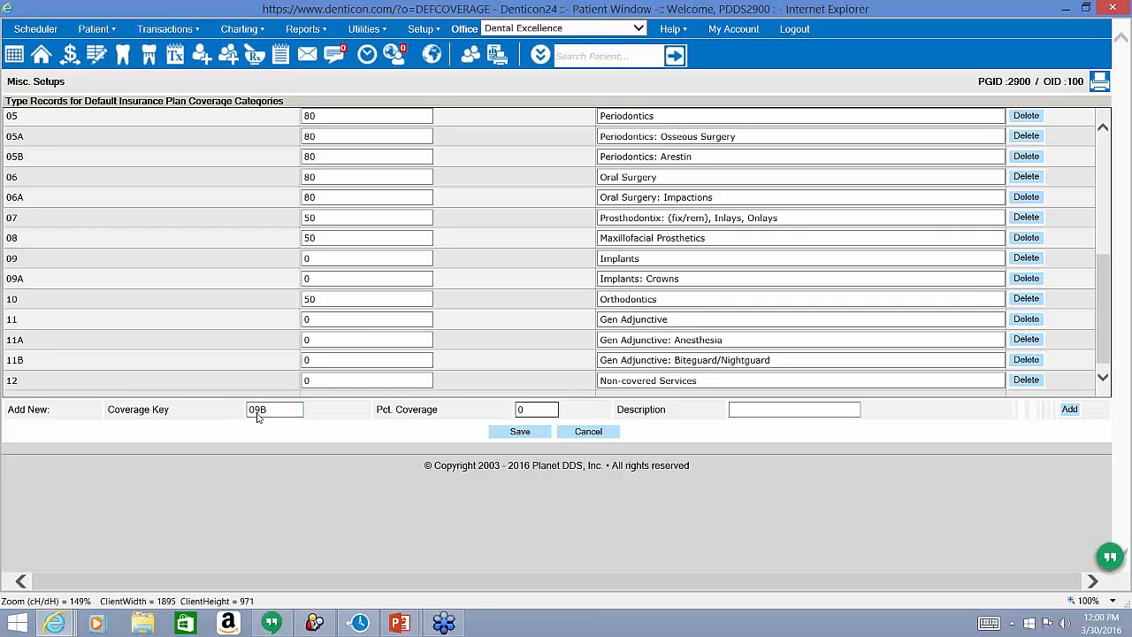
click(758, 410)
text(Imp)
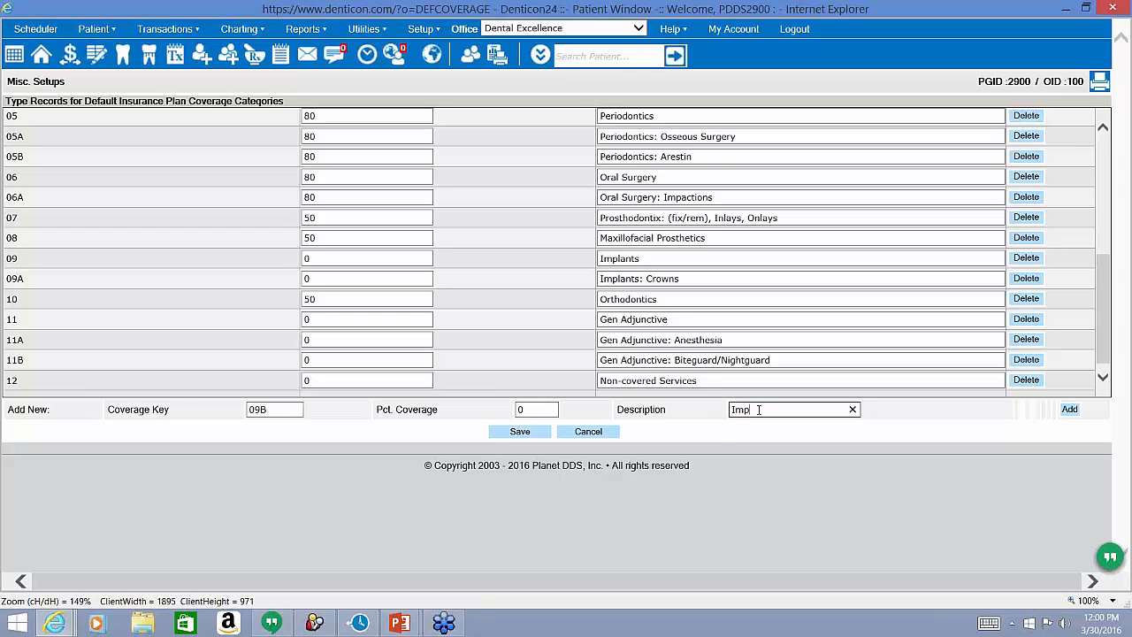
text(lants: Dentures)
click(1070, 409)
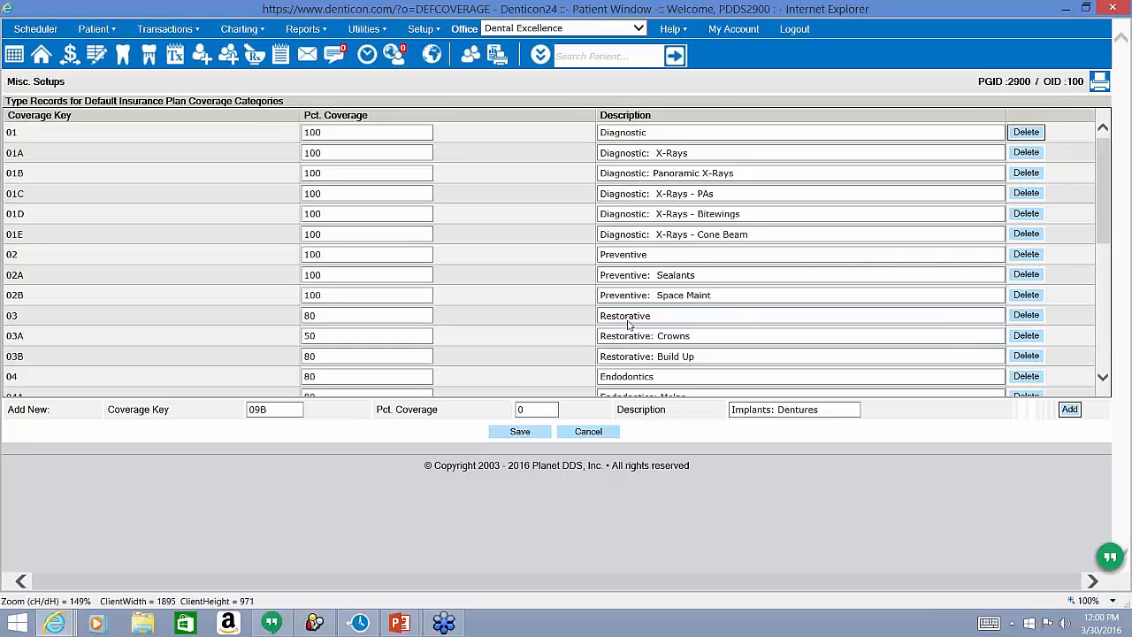
Save the coverage categories and confirm the webpage message.
scroll(596, 321, down, 8)
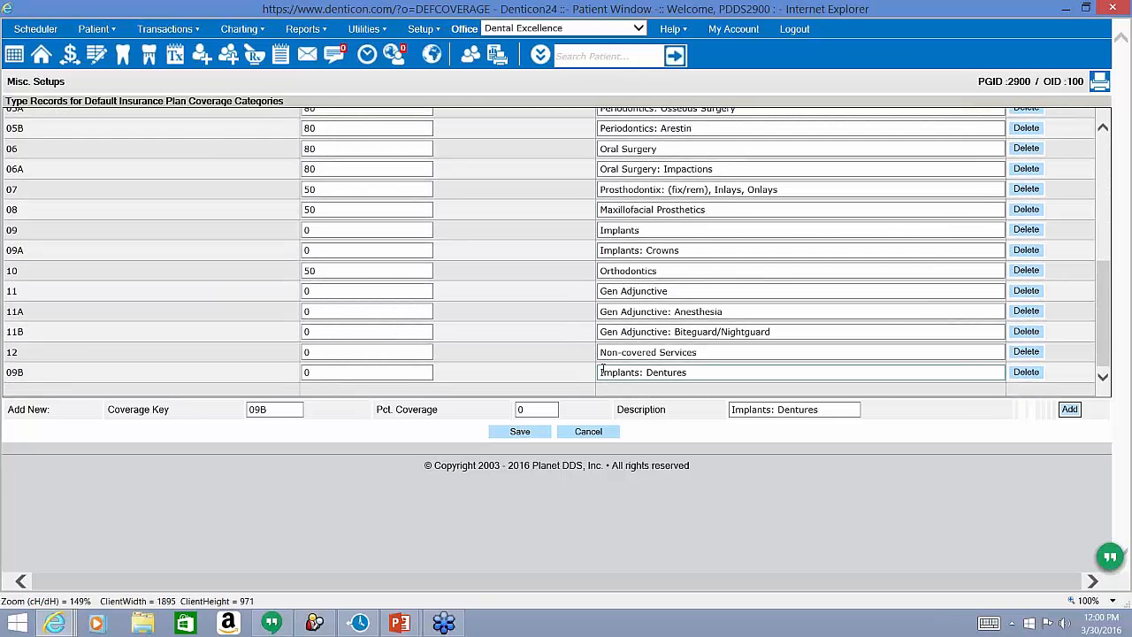
click(521, 431)
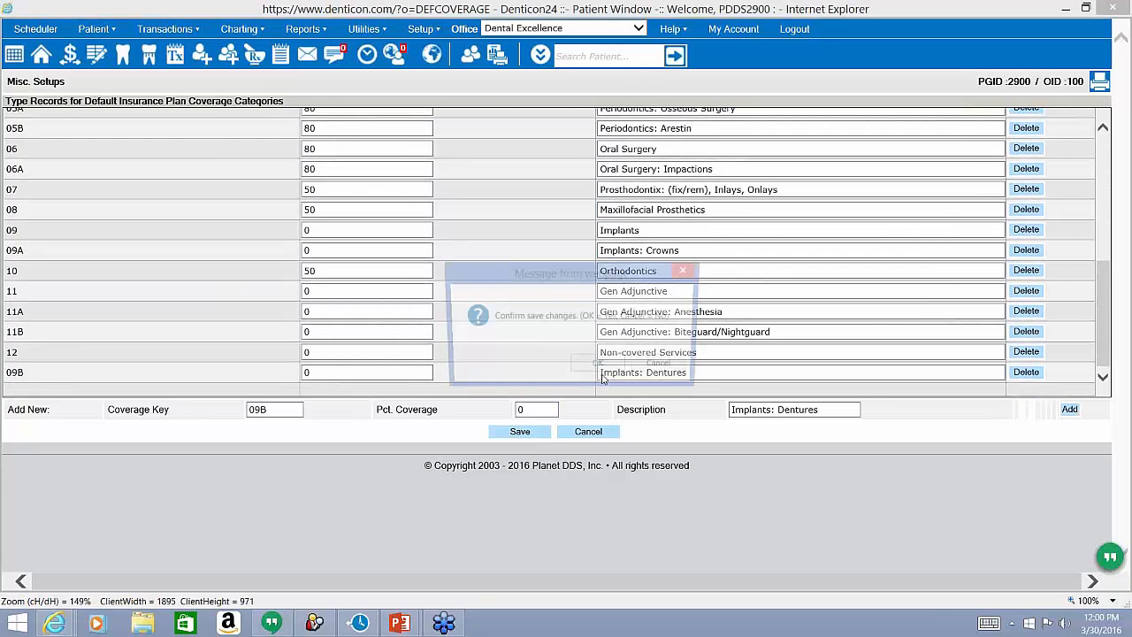
click(593, 370)
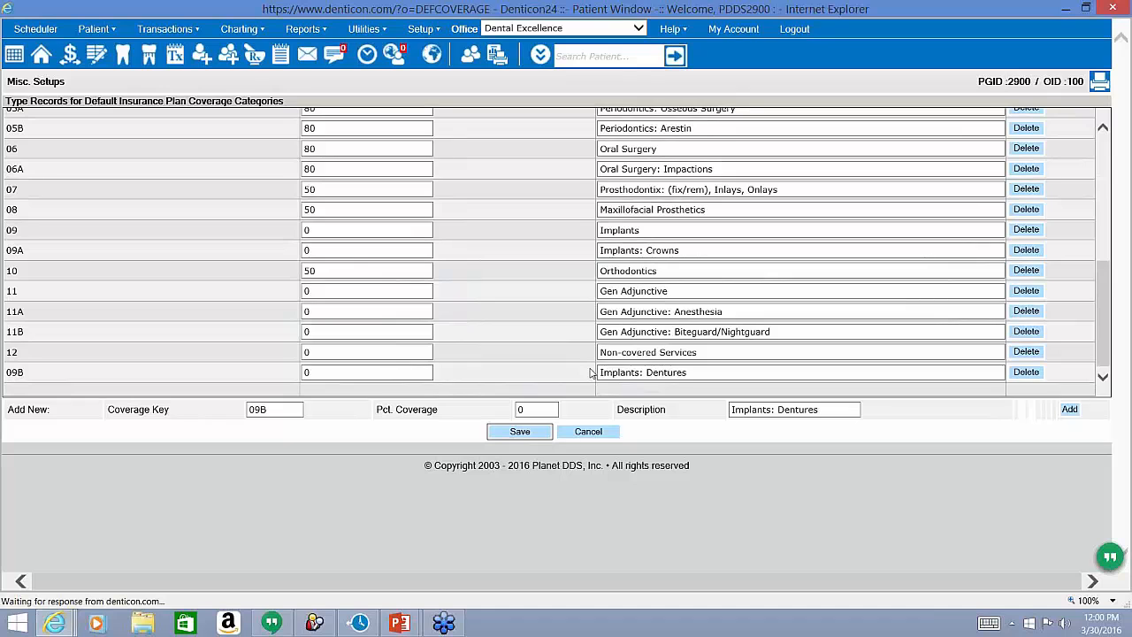
scroll(592, 373, down, 3)
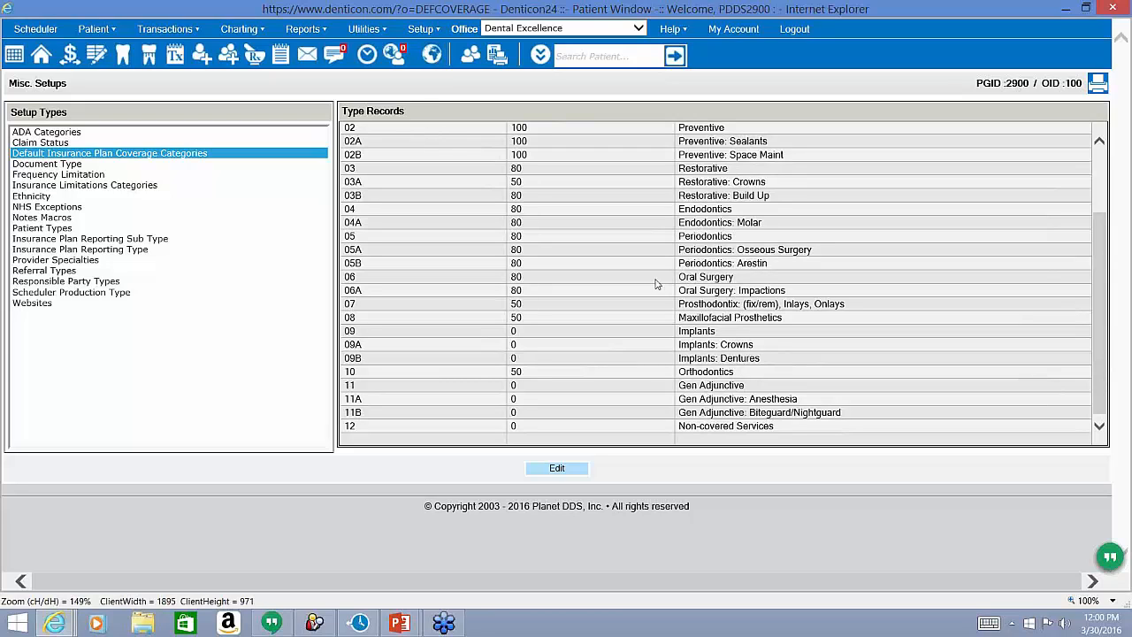
Open Procedure Codes, filter to IMPLANT SERVICES, and open D6068 for editing.
triple_click(743, 358)
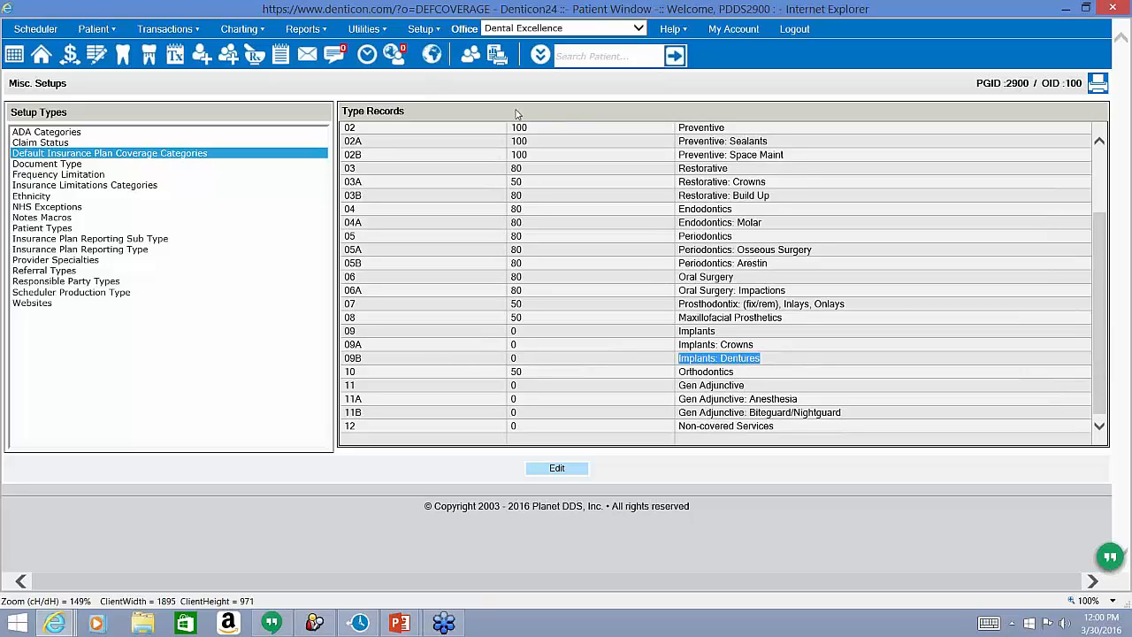
click(421, 28)
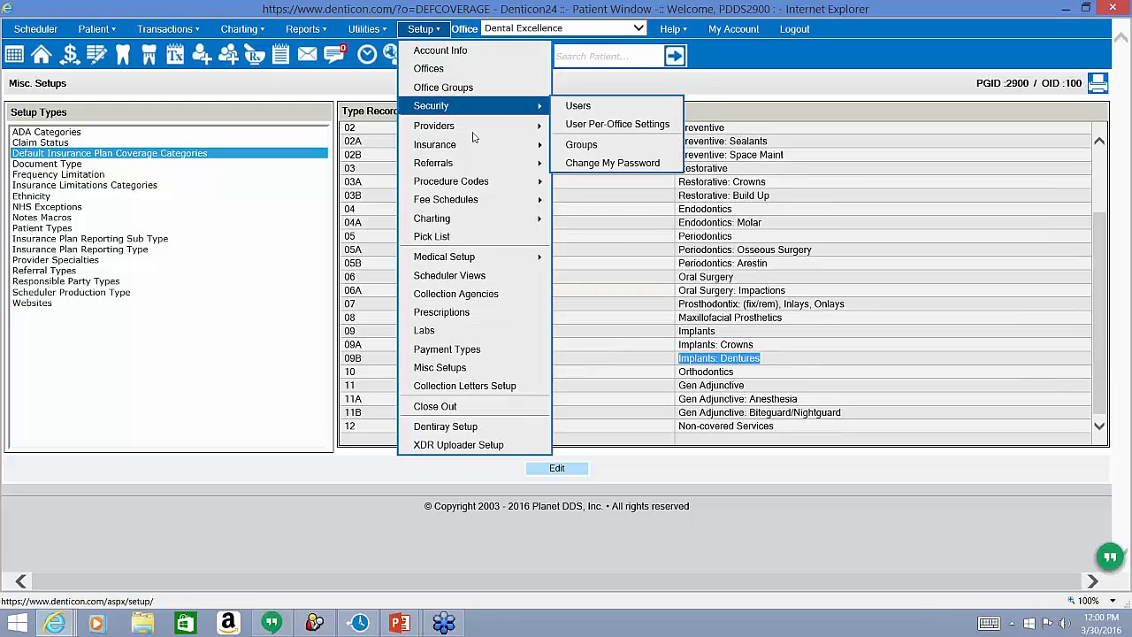
mouse_move(491, 183)
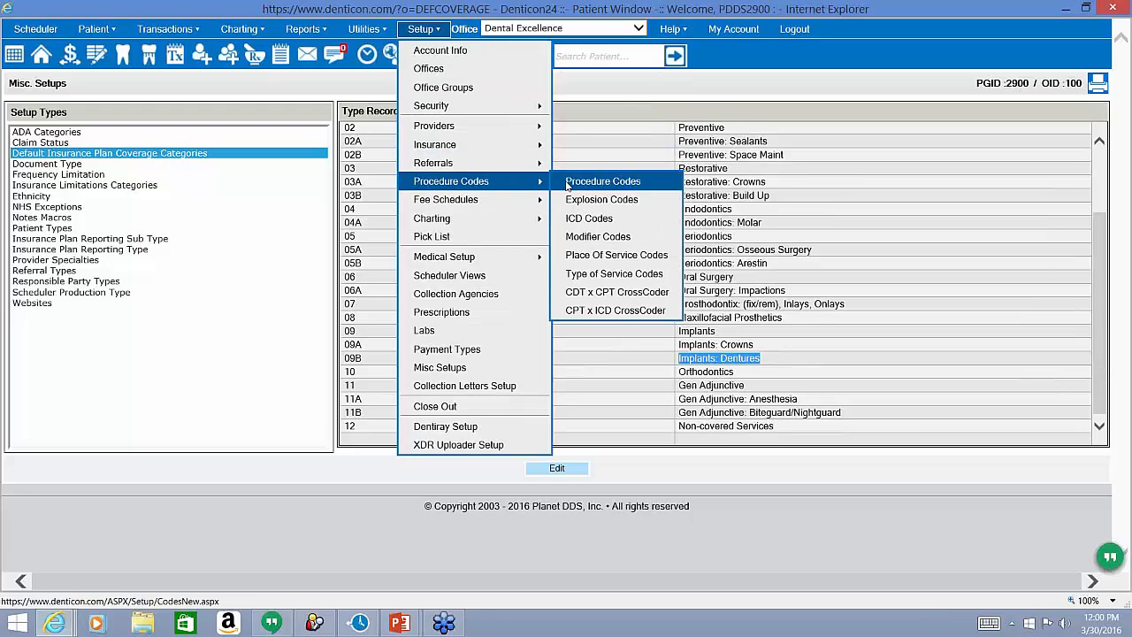
click(568, 183)
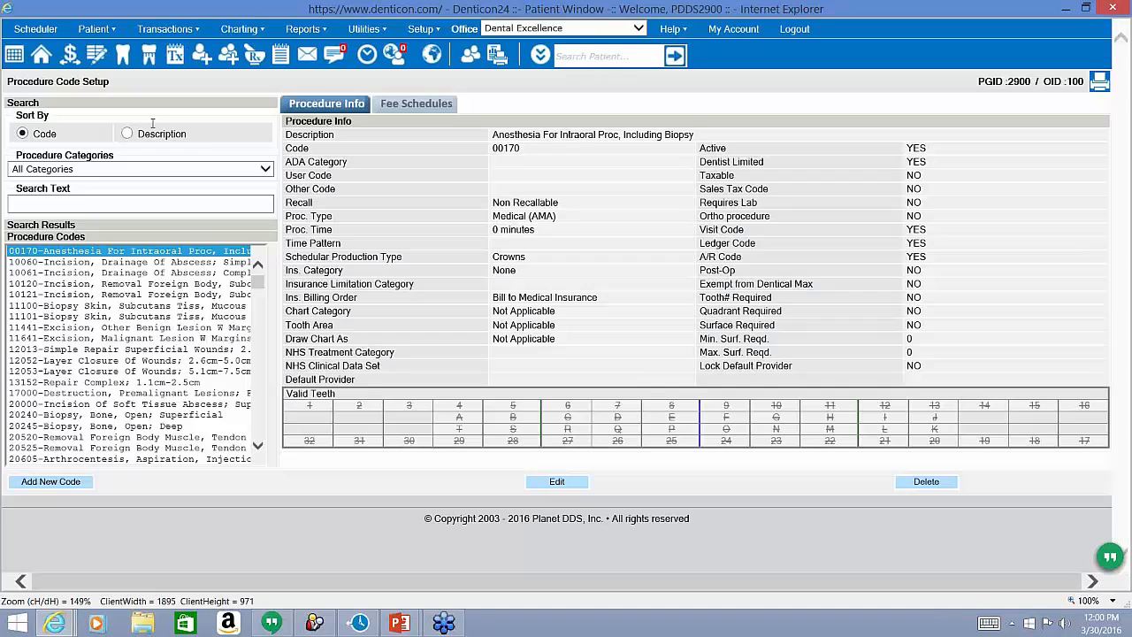
click(265, 169)
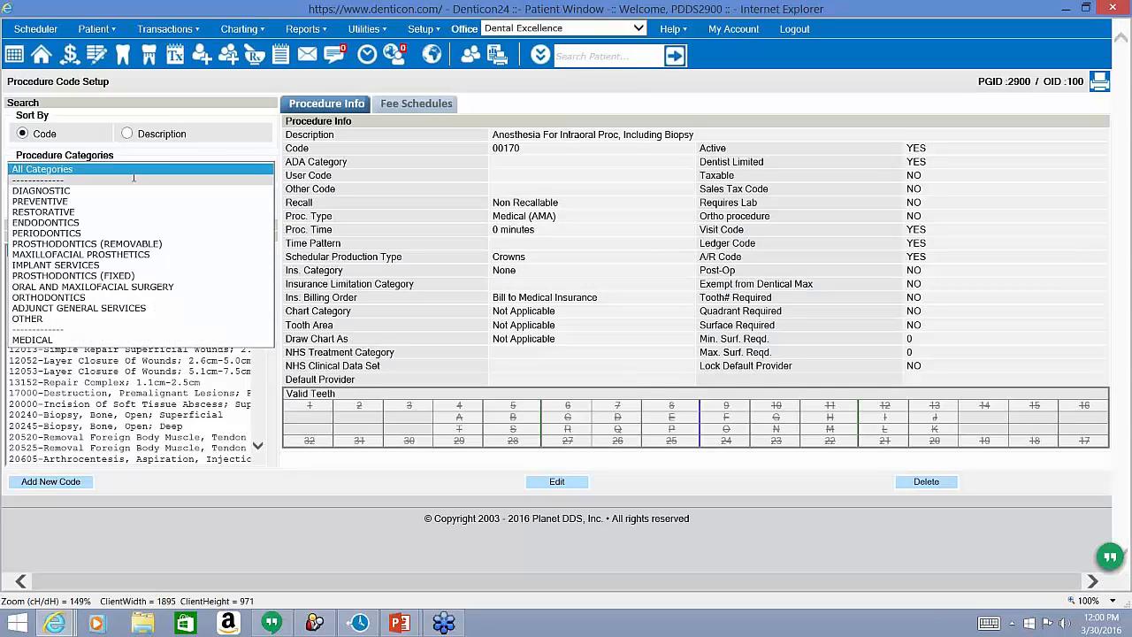
click(118, 265)
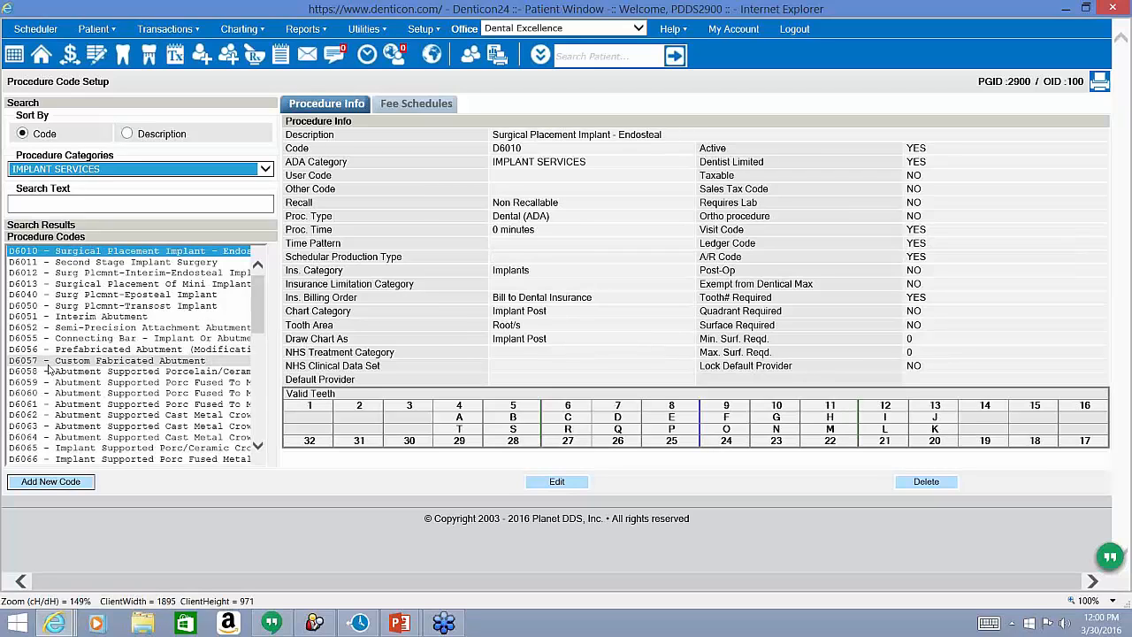
scroll(48, 369, down, 3)
click(56, 383)
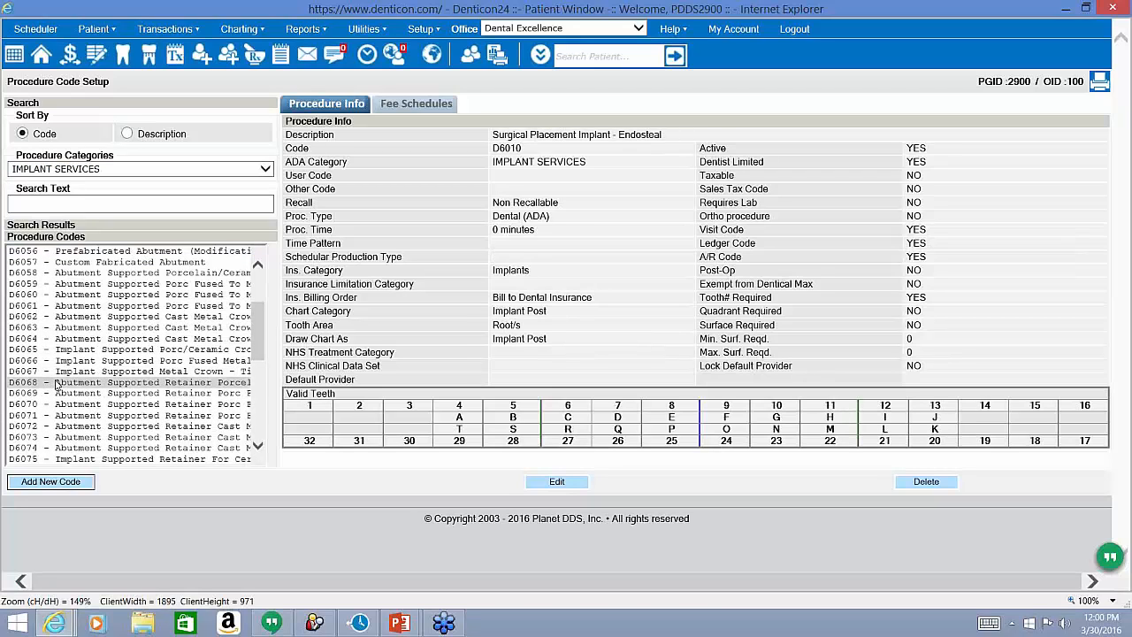
click(56, 383)
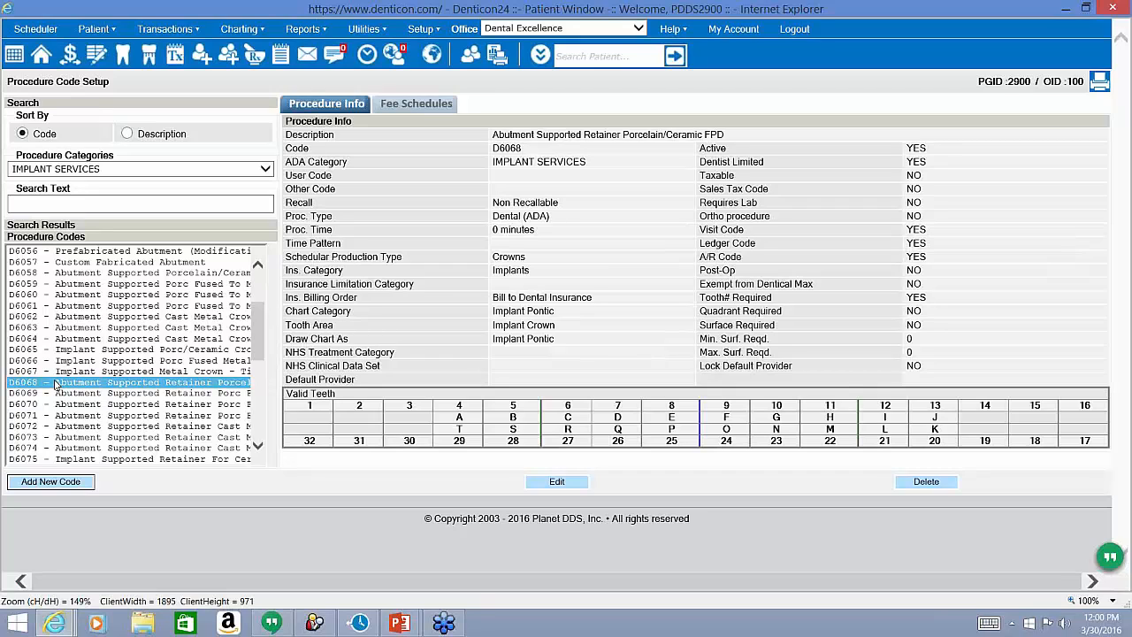
click(549, 485)
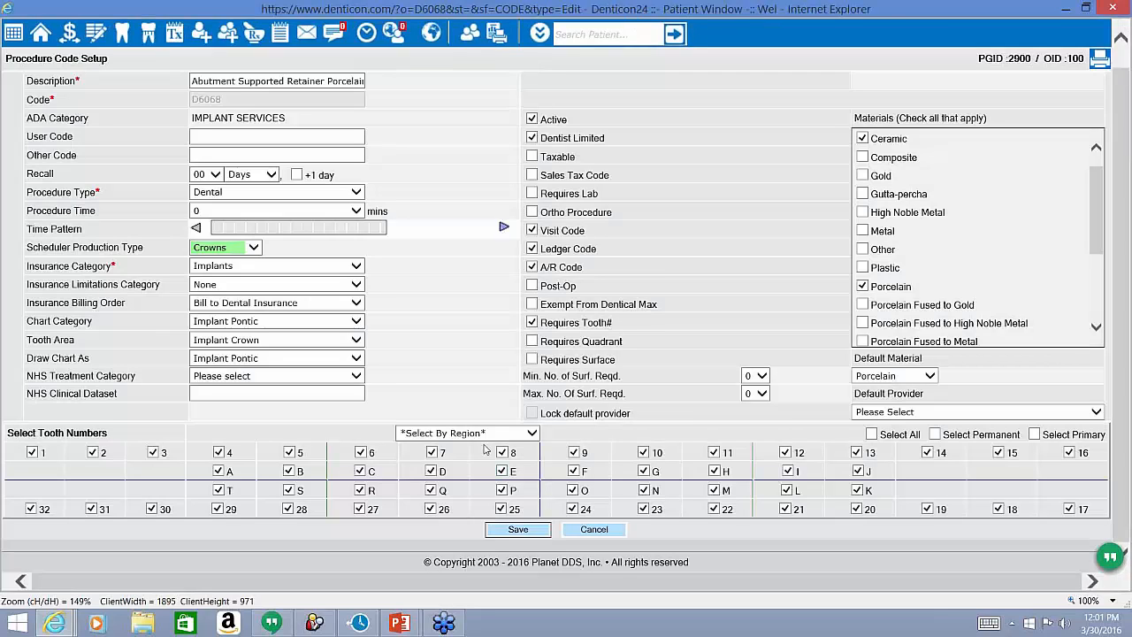
Change D6068's insurance category from Implants to 'Implants: Dentures' and save.
click(224, 270)
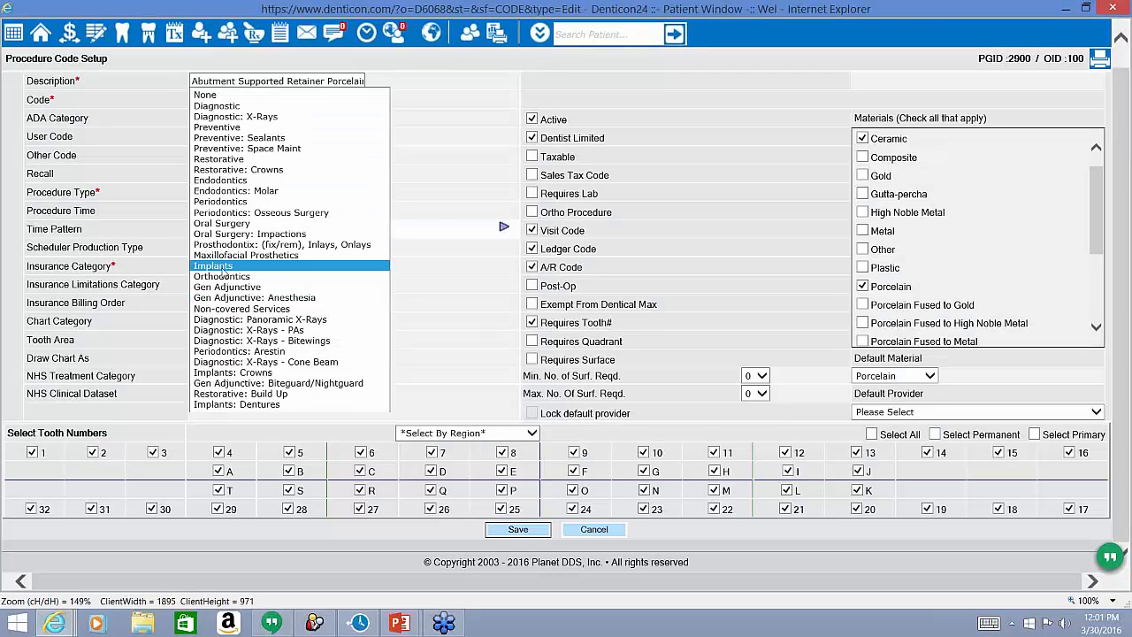
click(242, 404)
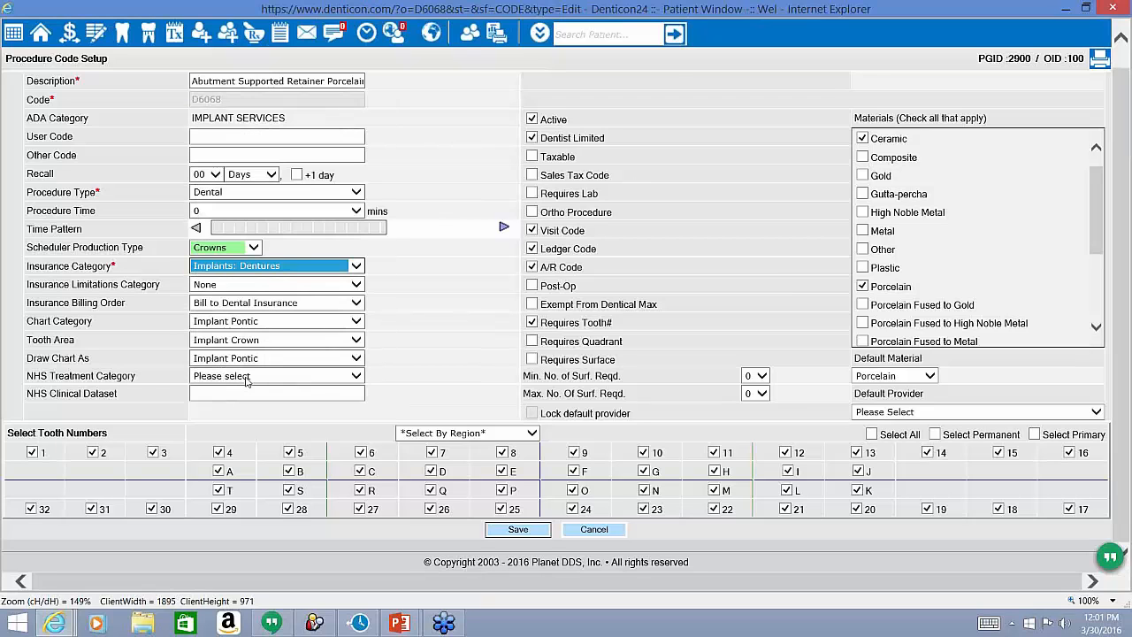
click(505, 531)
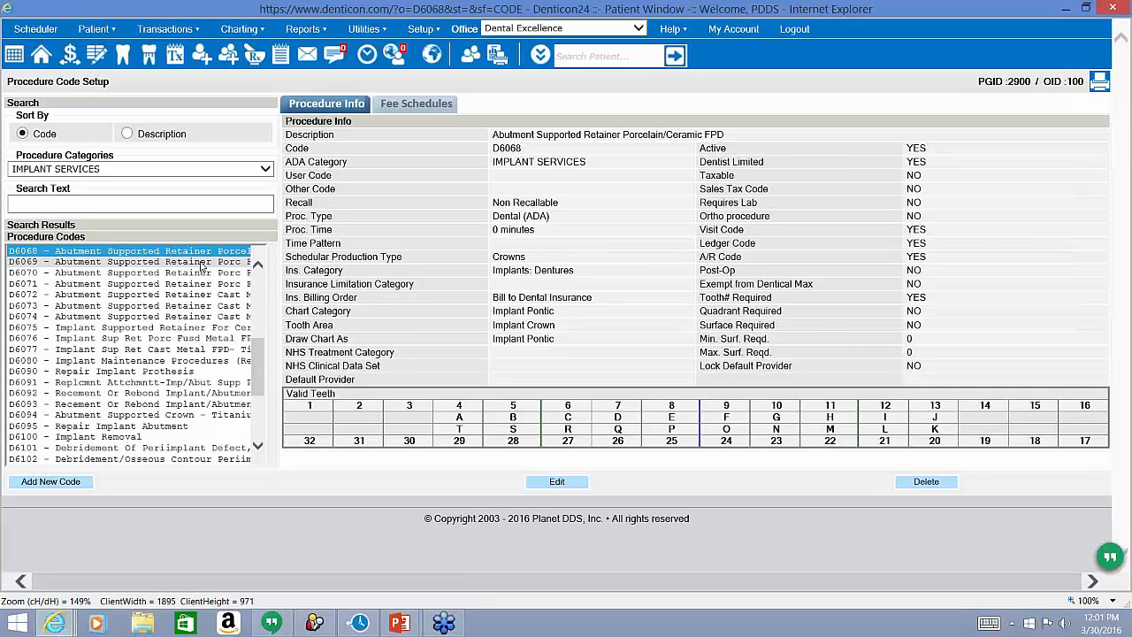
double_click(526, 272)
Open Fee Schedule Setup and display the Office UCR (110) schedule's procedure fees.
click(526, 273)
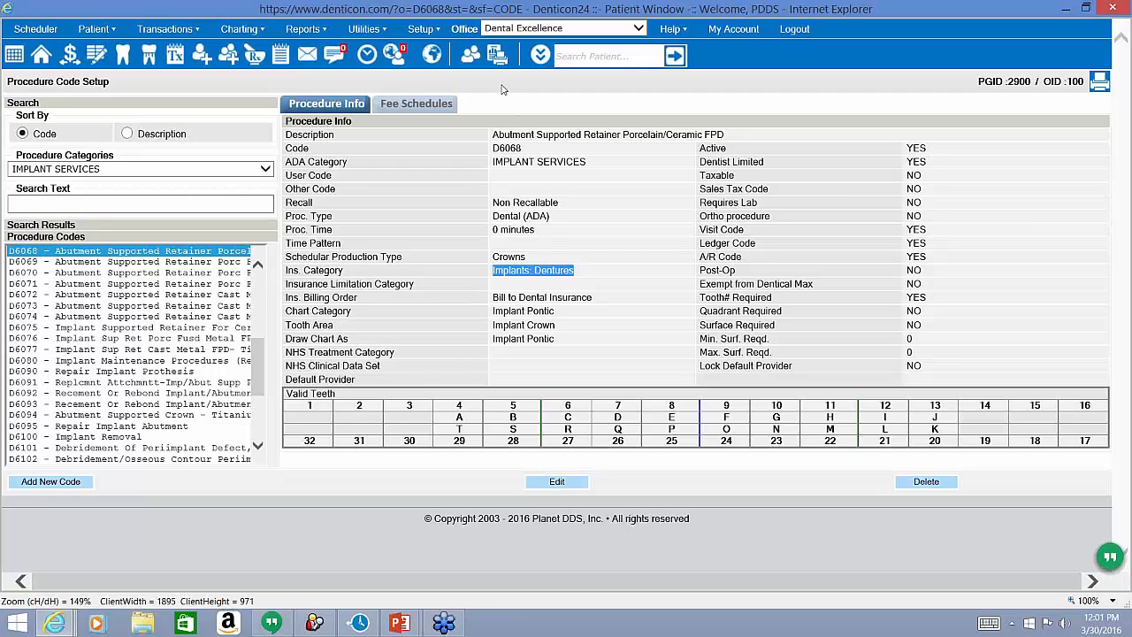
click(430, 33)
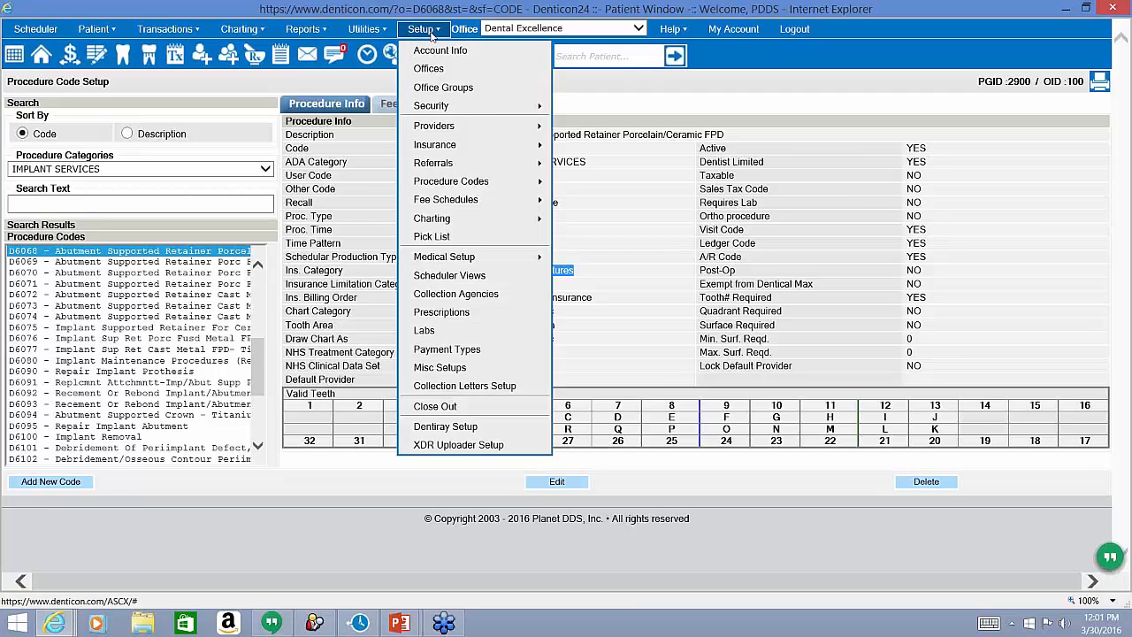
mouse_move(496, 202)
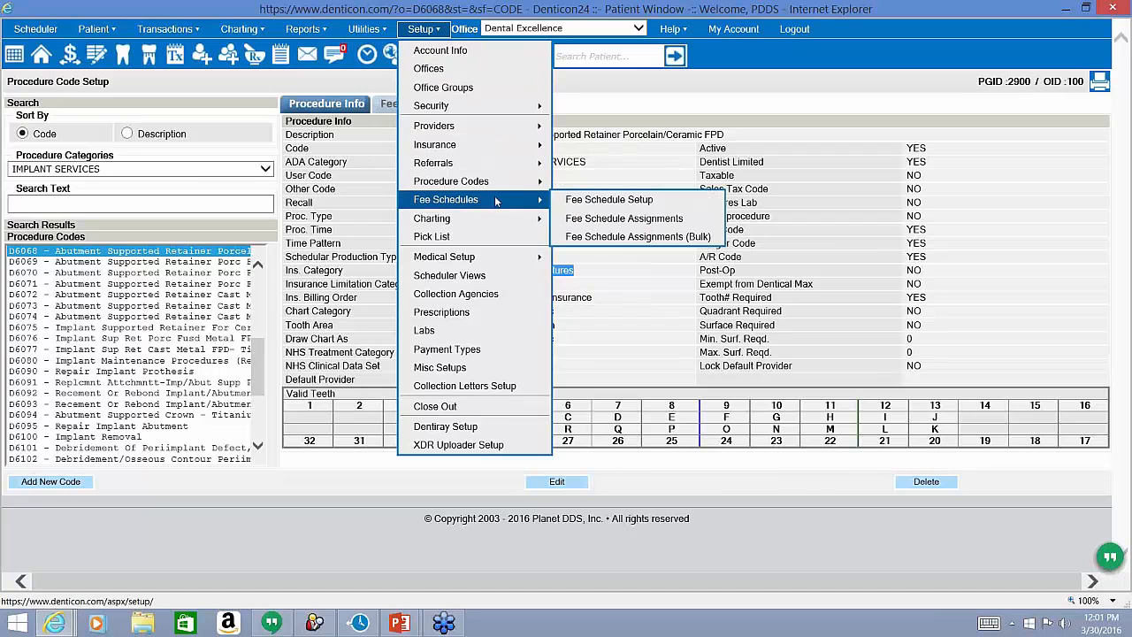
click(584, 211)
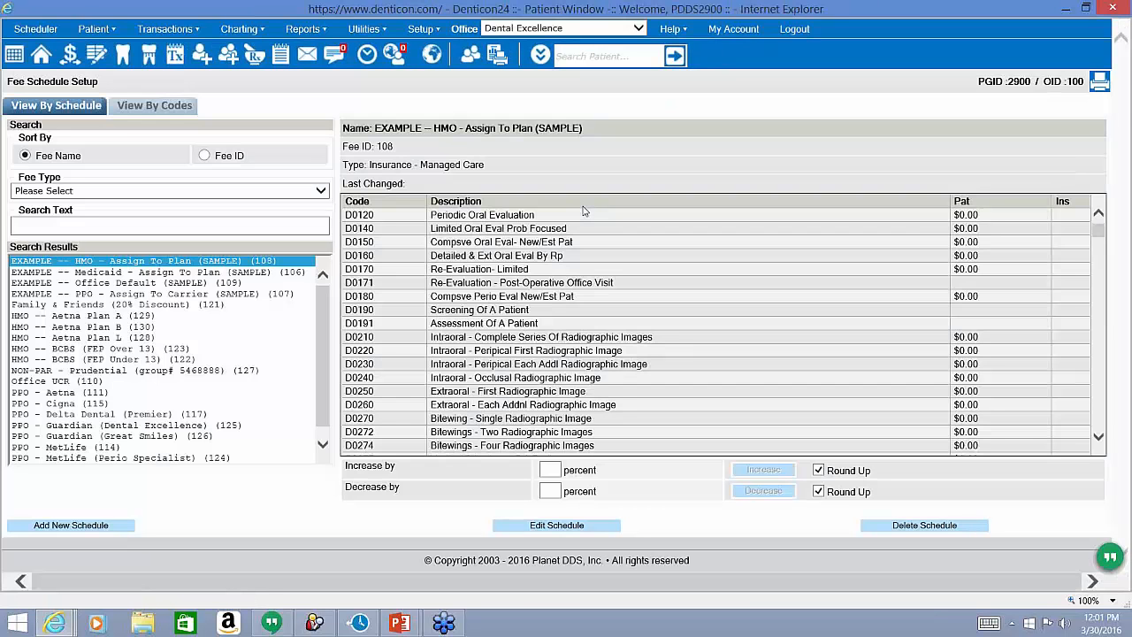
click(174, 381)
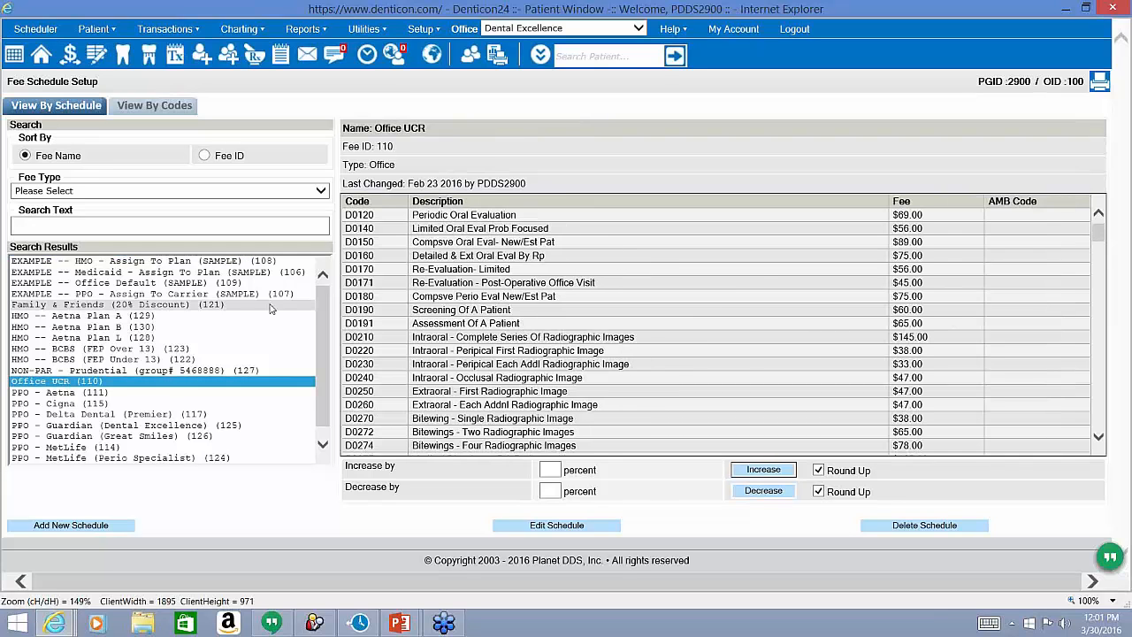
scroll(665, 329, down, 6)
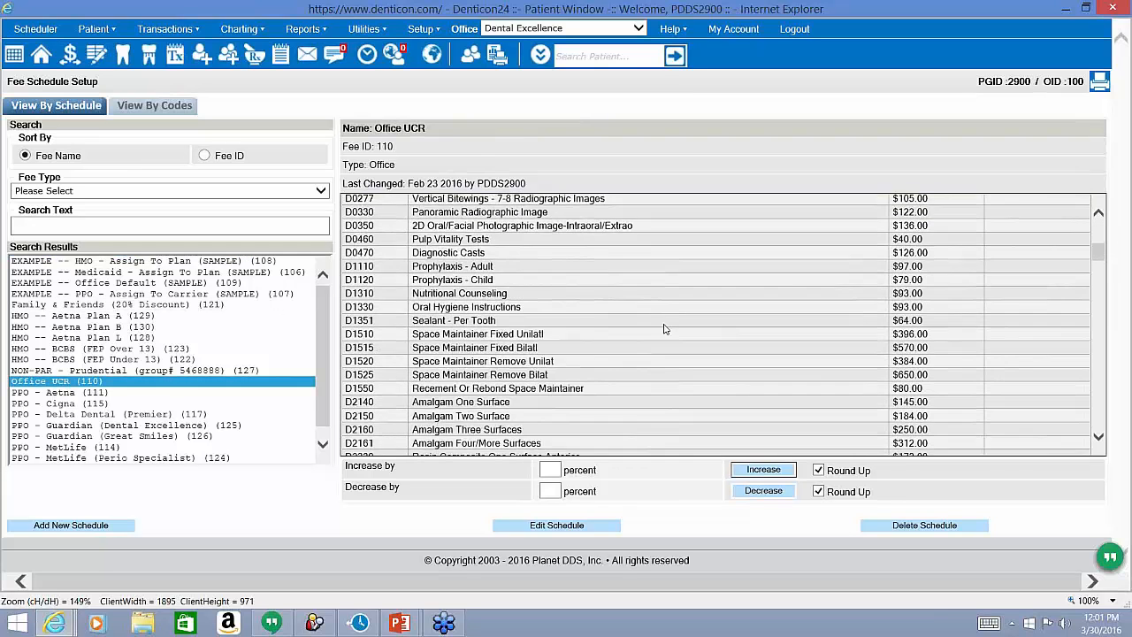
scroll(665, 329, down, 12)
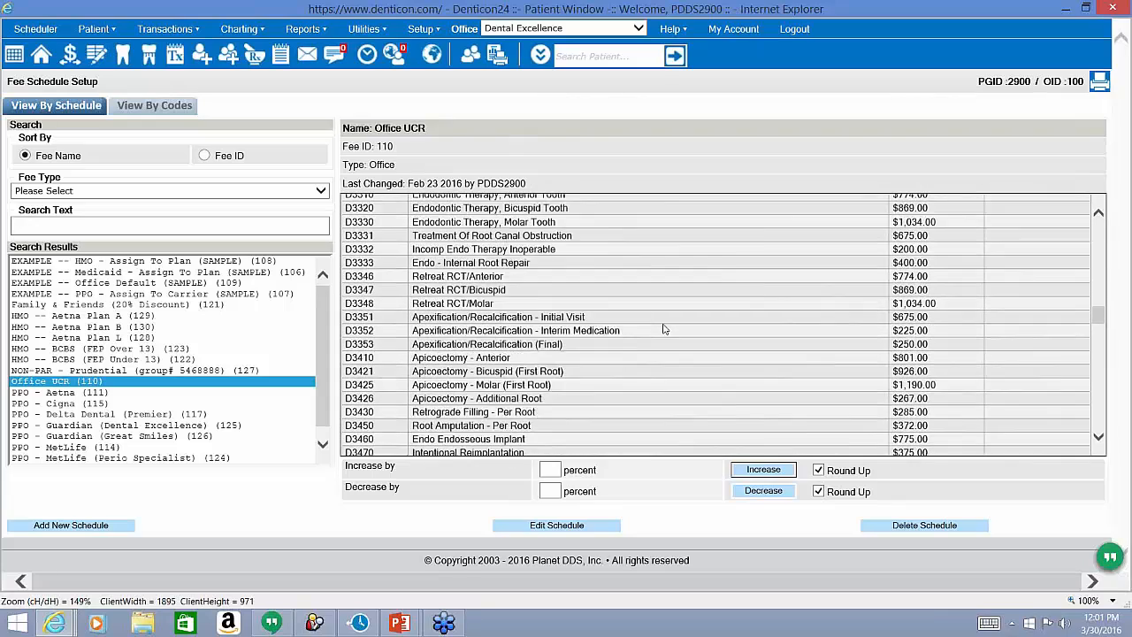
scroll(665, 329, down, 12)
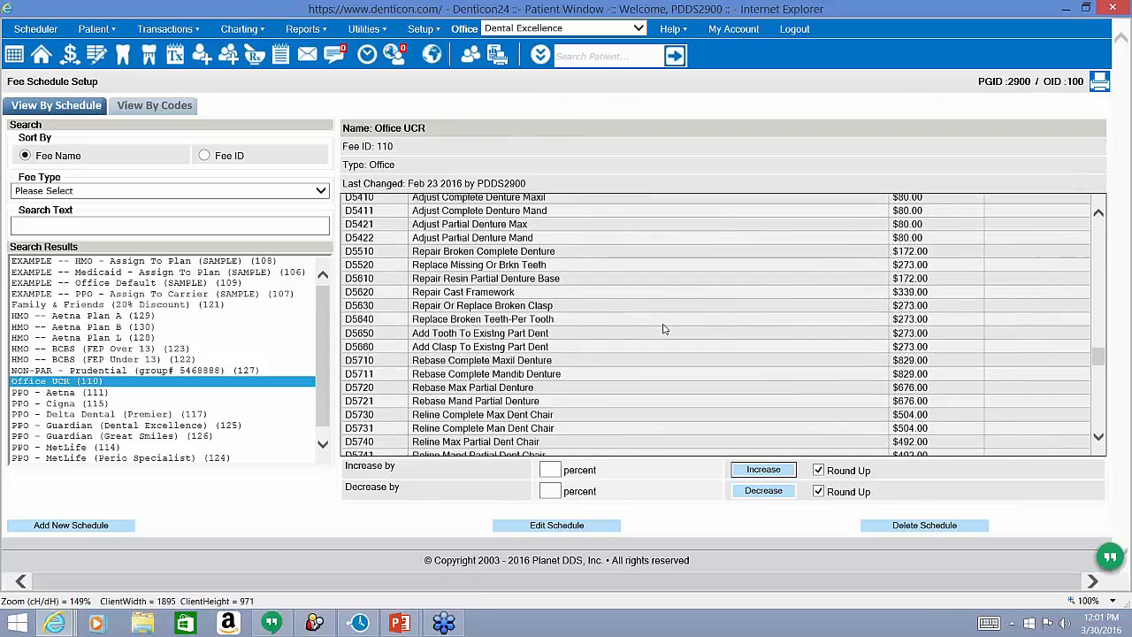
scroll(665, 329, down, 4)
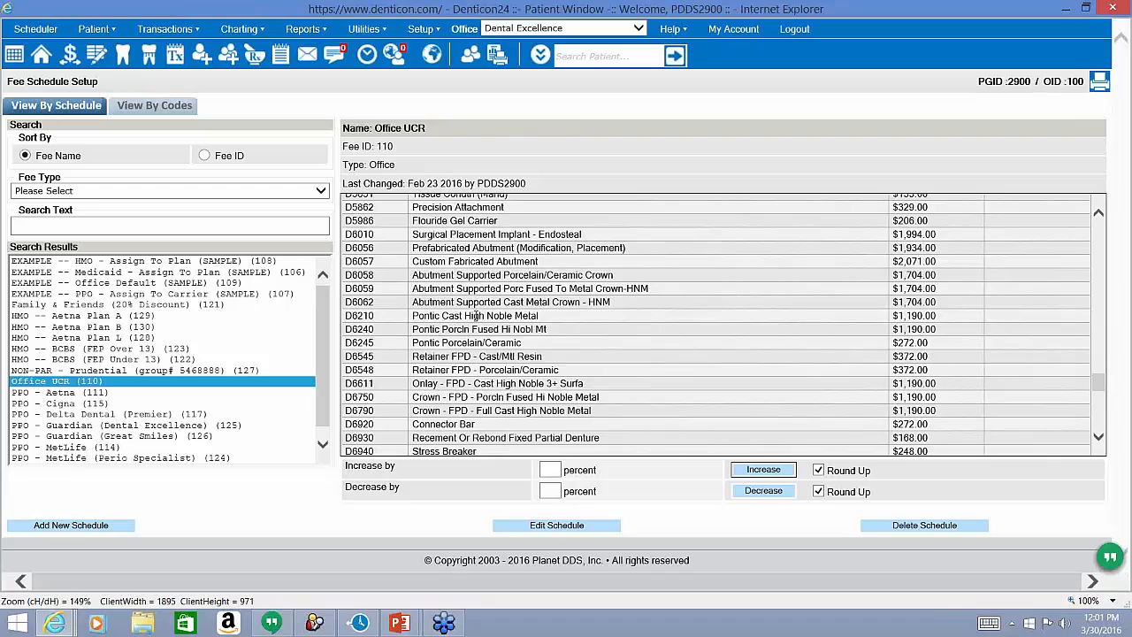
Edit the Office UCR schedule, enter 1547 as D6068's fee, and save.
click(532, 522)
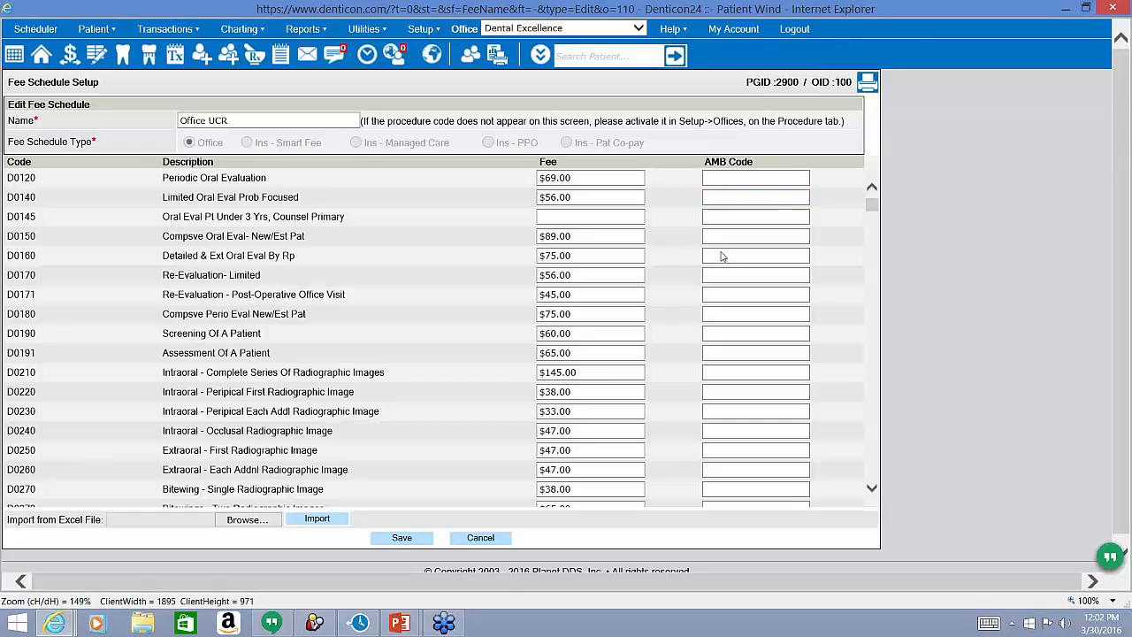
scroll(643, 312, down, 20)
scroll(644, 312, down, 15)
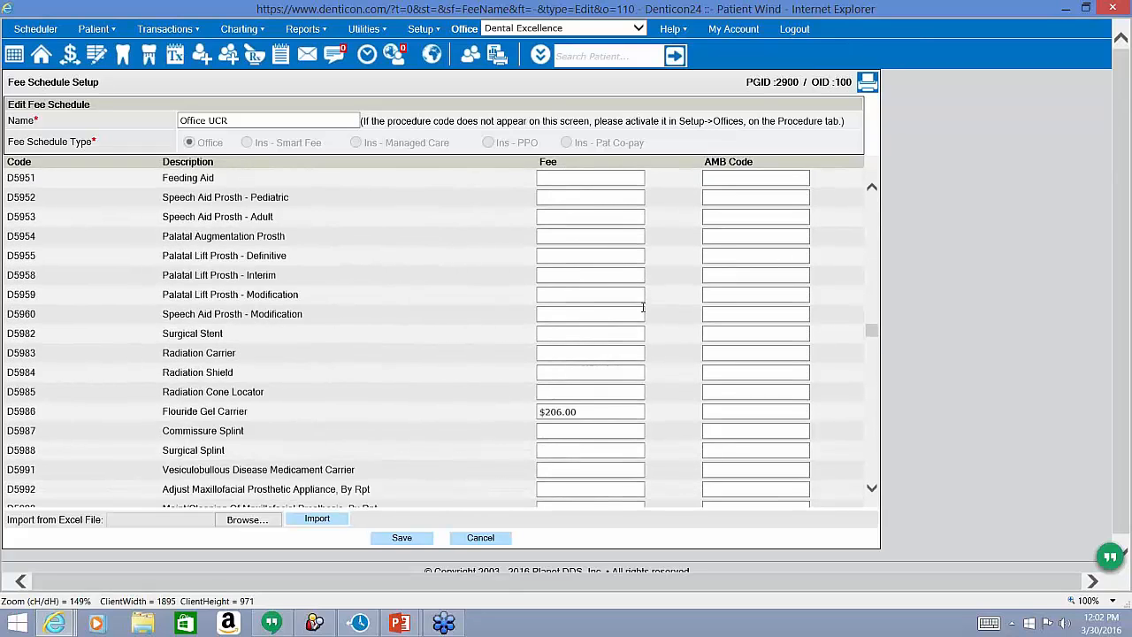
scroll(643, 306, down, 5)
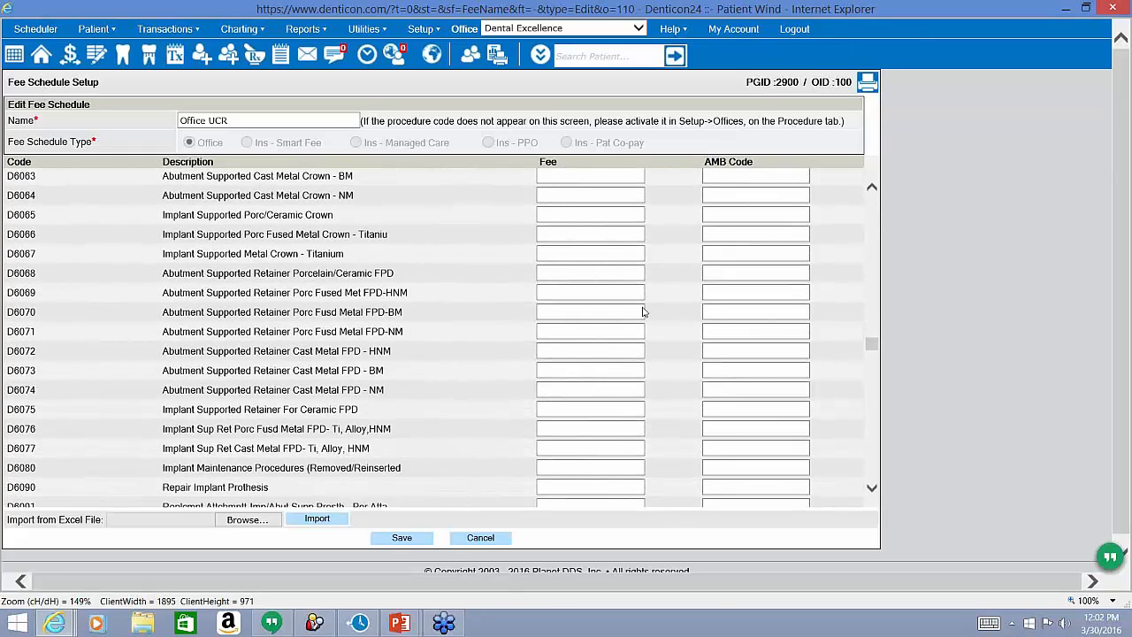
scroll(612, 306, up, 3)
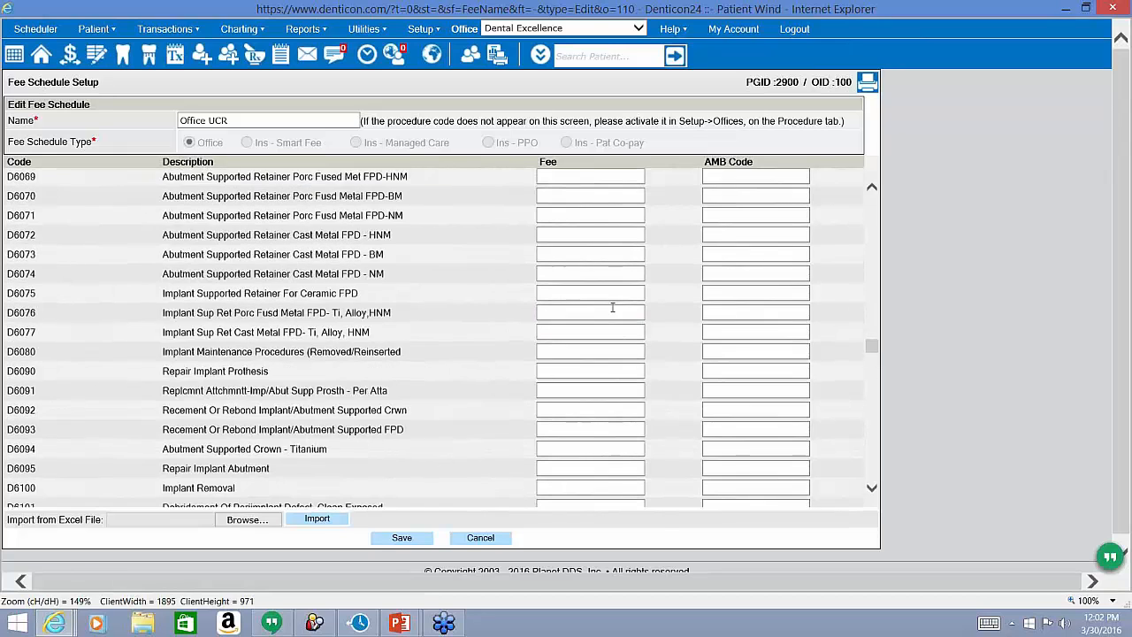
click(574, 232)
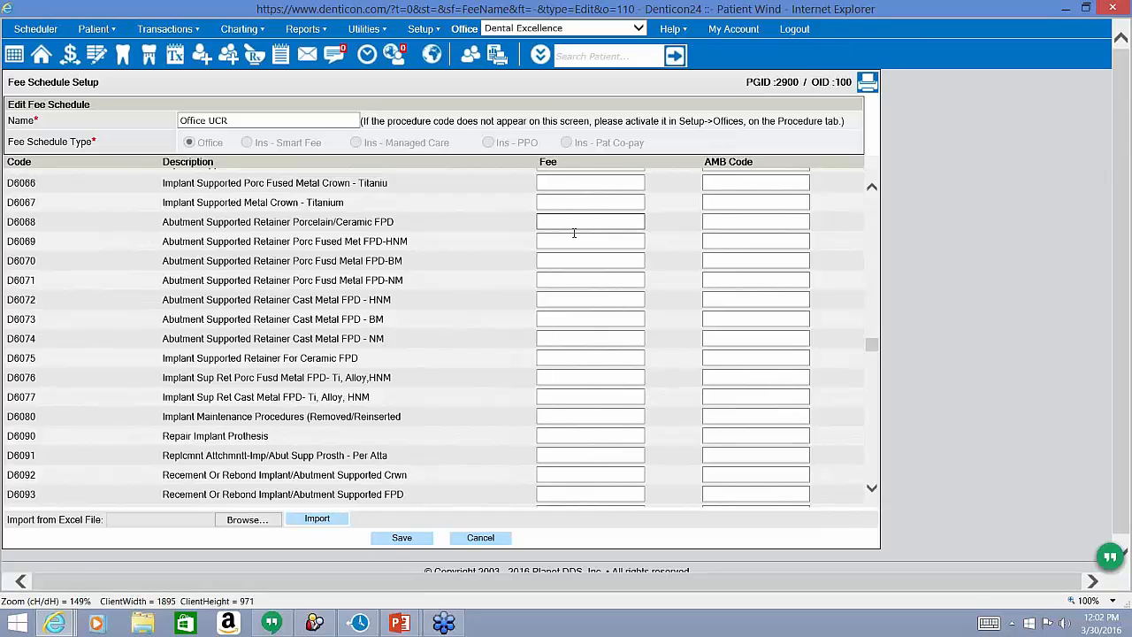
text(1547)
click(422, 540)
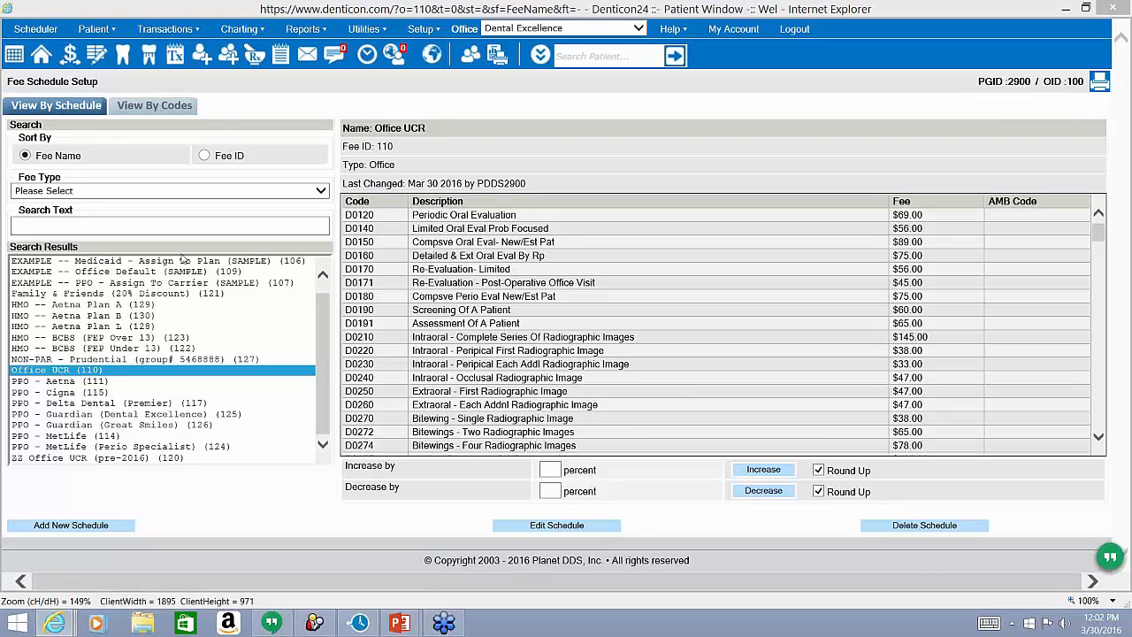
View the NON-PAR - Prudential fee schedule (Fee ID 127) and its five fees.
click(108, 361)
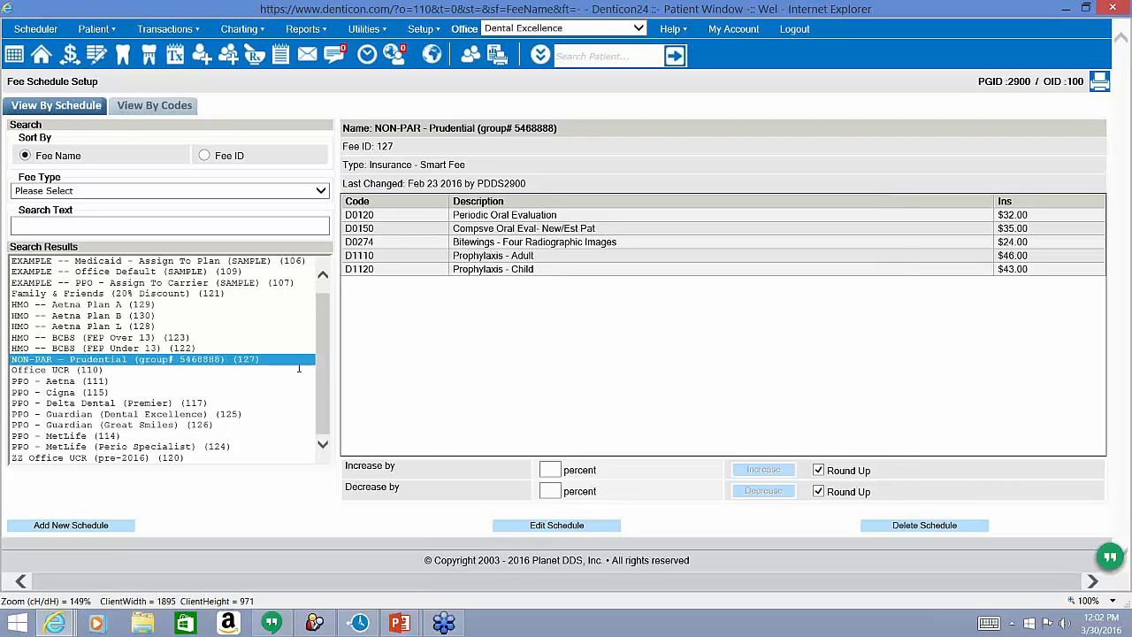
click(421, 29)
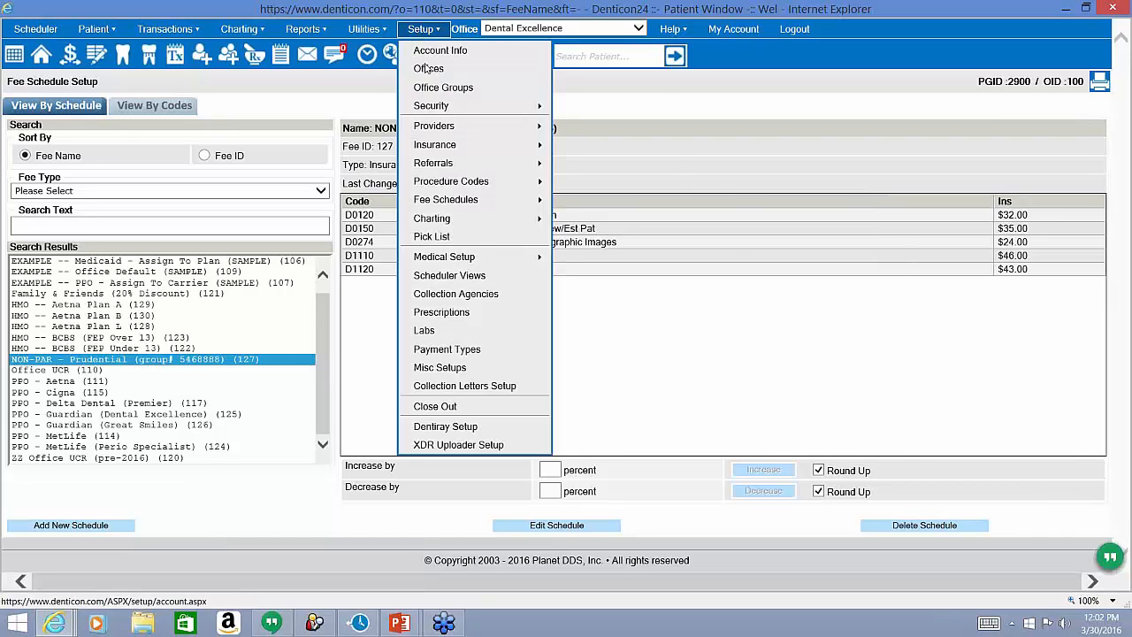
mouse_move(451, 202)
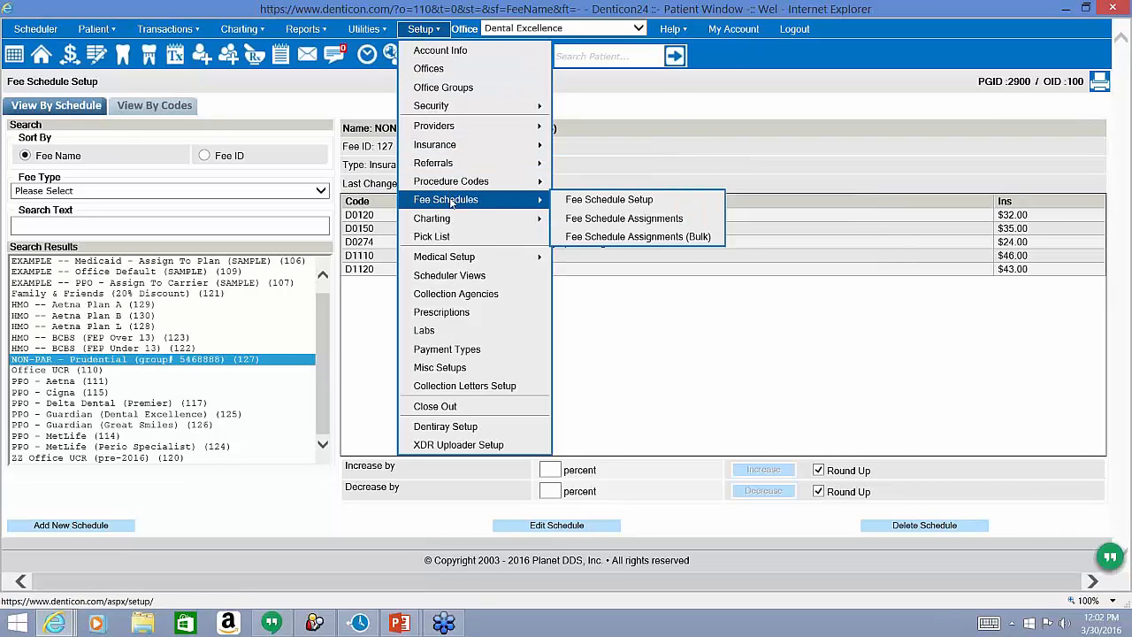
Search Fee Schedule Assignments for NON-PAR Prudential, finding the Weather The Storm Distribution plan.
click(564, 219)
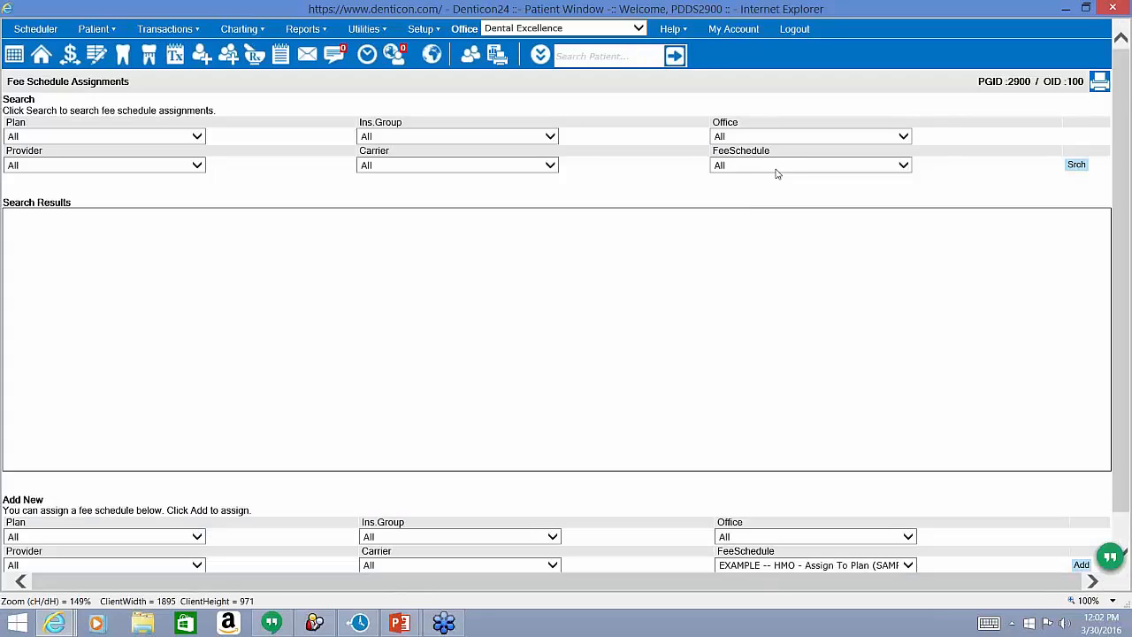
click(778, 166)
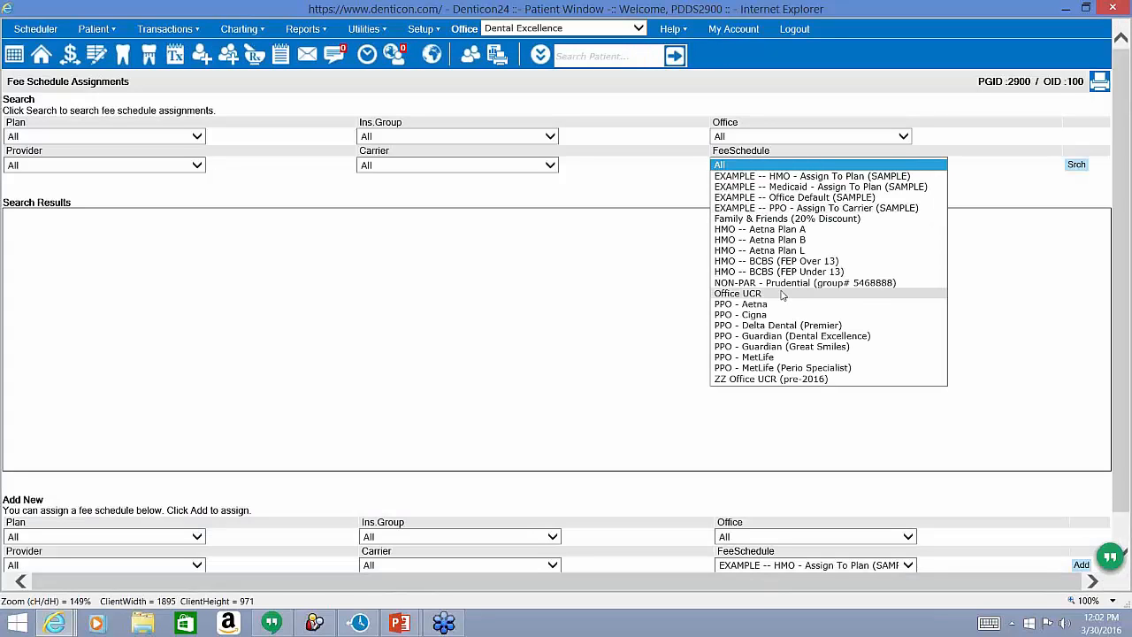
click(927, 180)
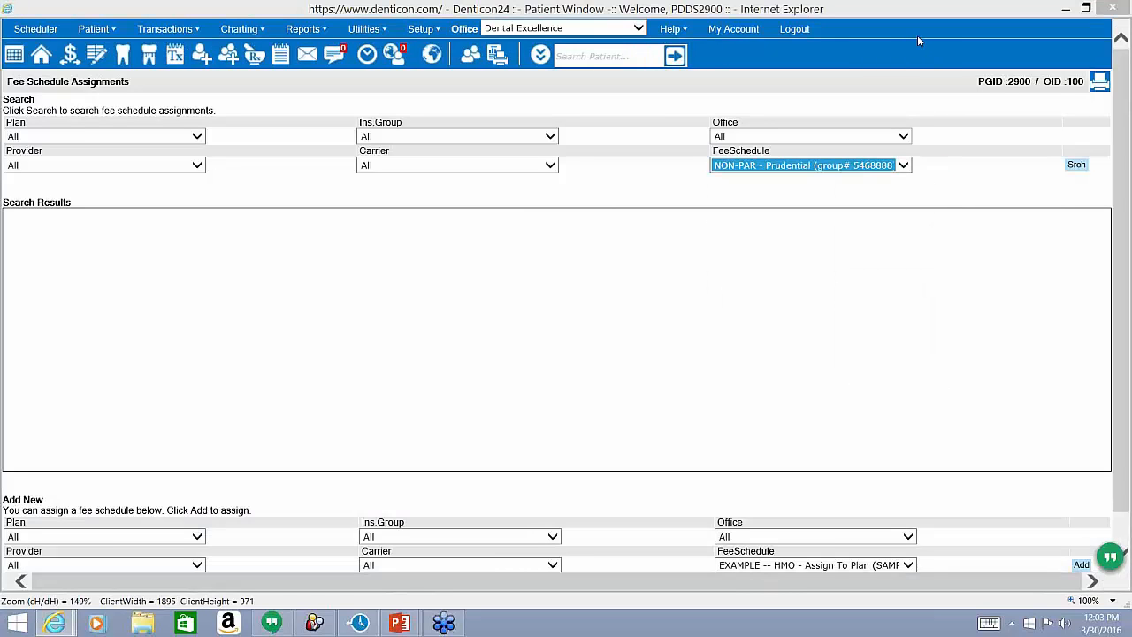
click(1076, 165)
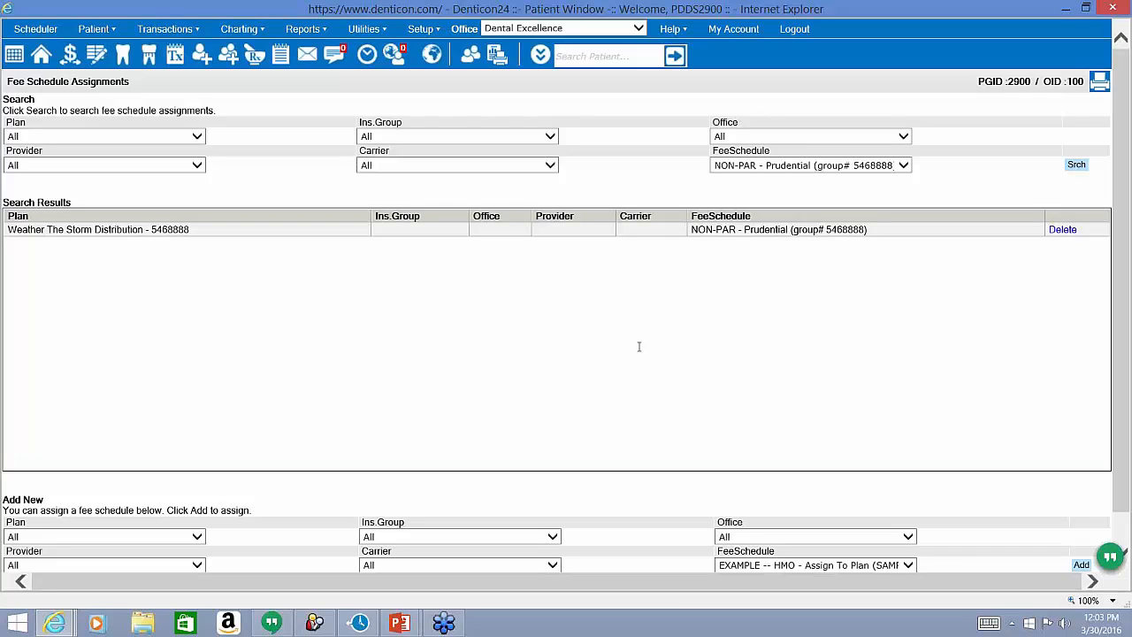
click(421, 29)
mouse_move(455, 129)
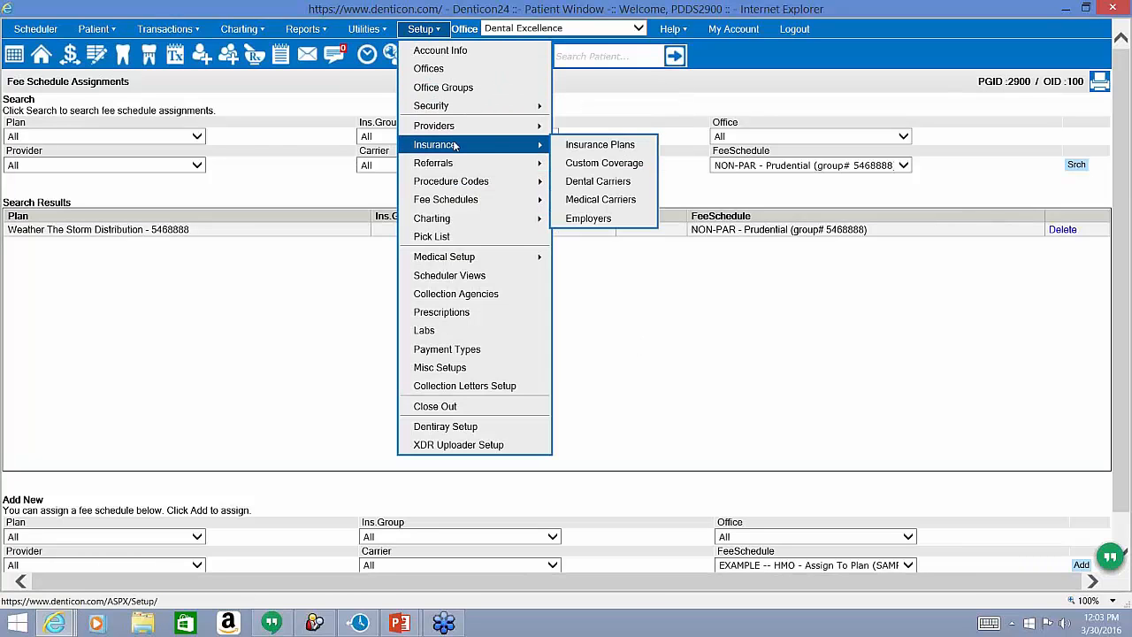
Search insurance plans for 'plan l' to pull up Aetna Plan L.
click(566, 149)
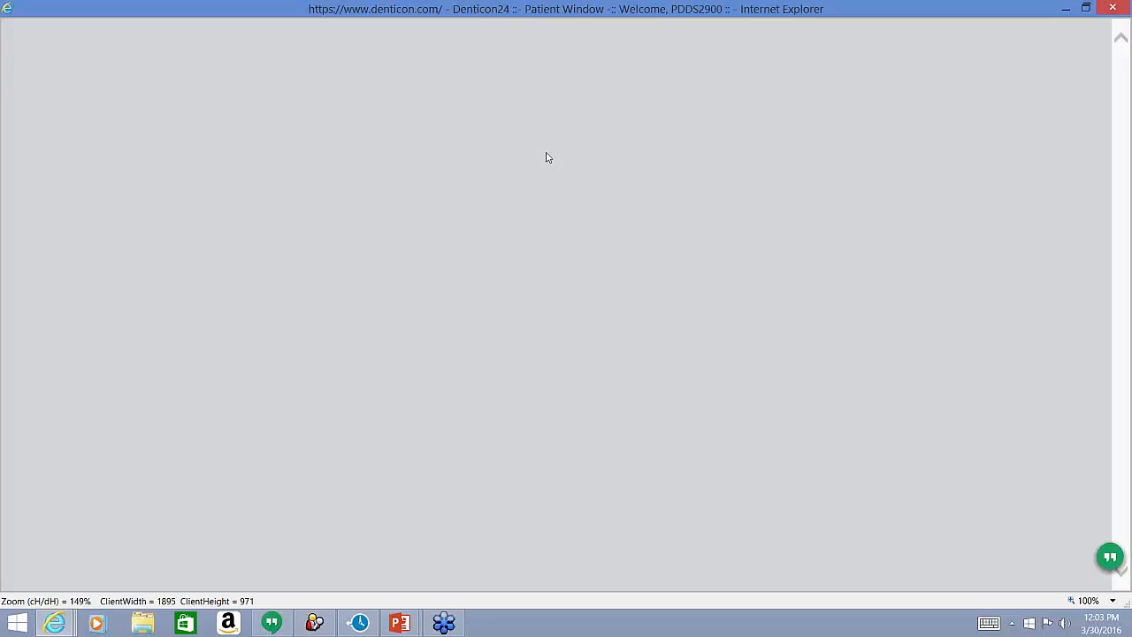
click(196, 207)
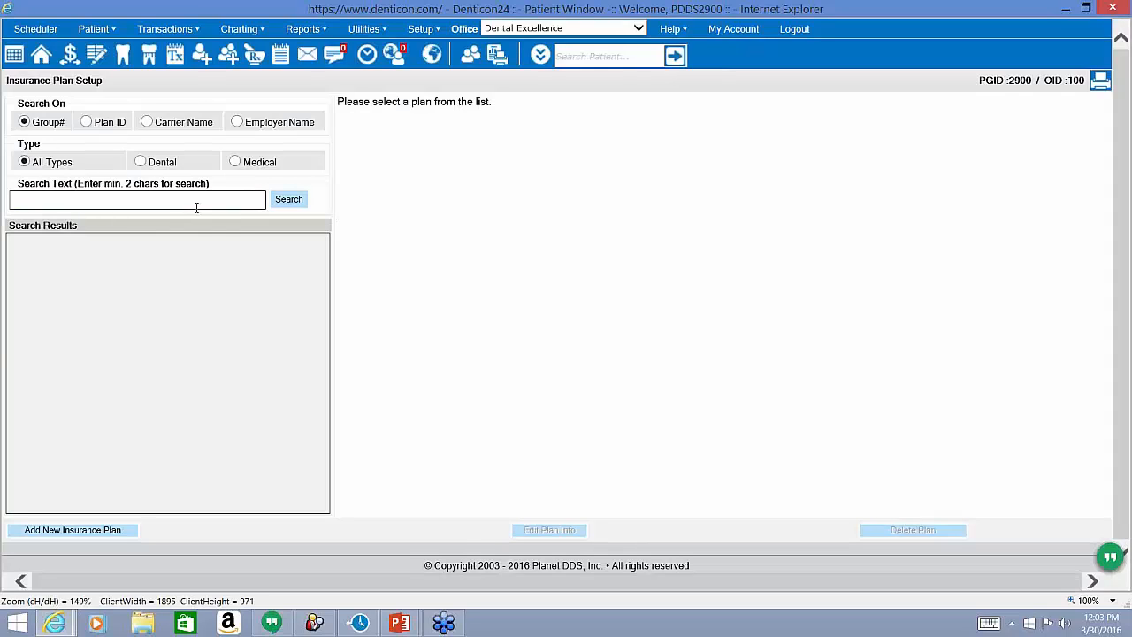
text(plan l)
click(277, 204)
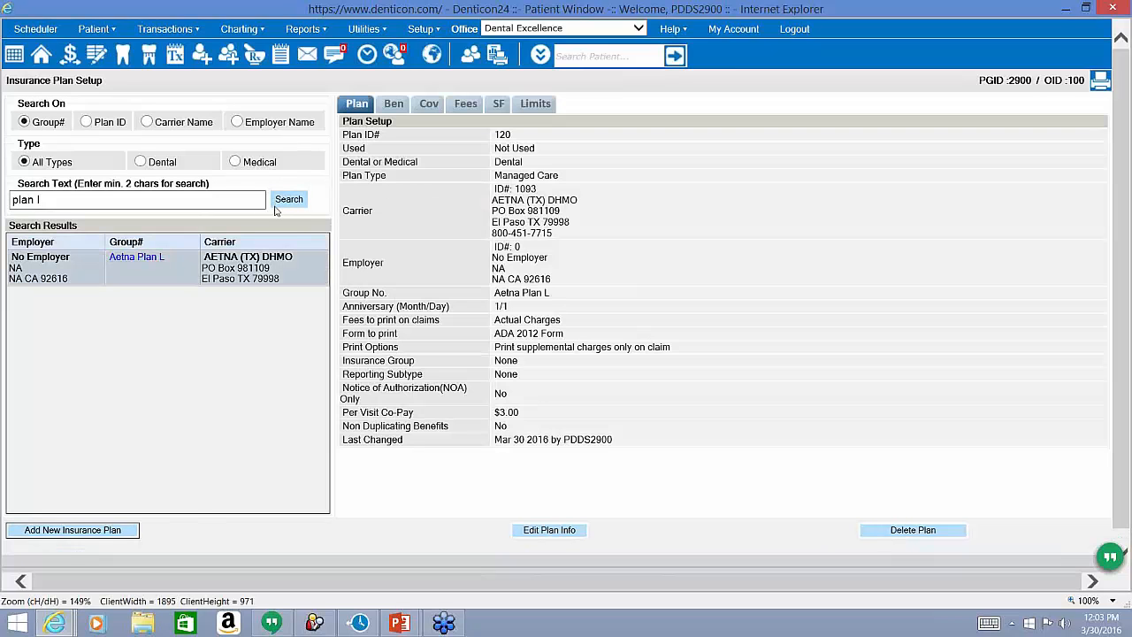
Check Aetna Plan L's Smart Fees for the Dental Excellence office, which are empty.
click(499, 103)
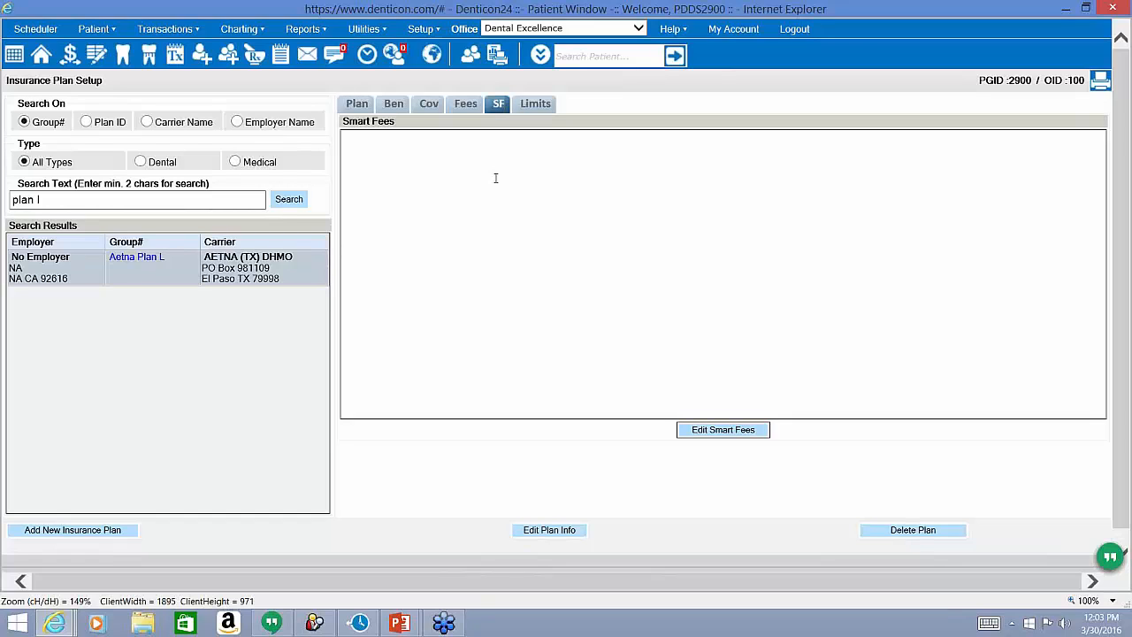
click(553, 28)
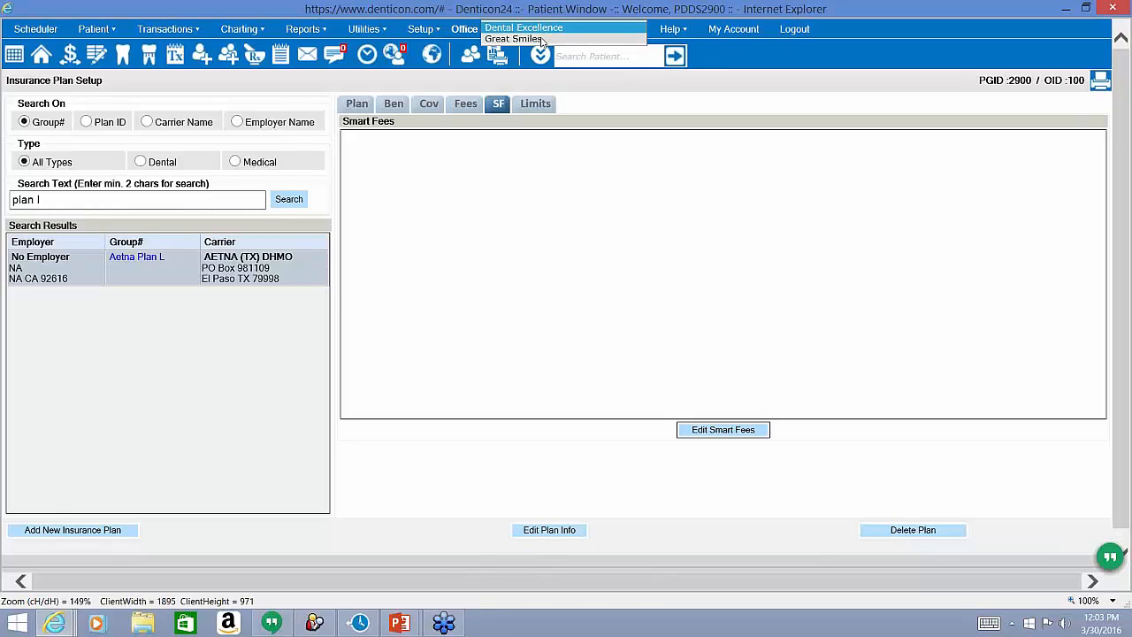
click(526, 104)
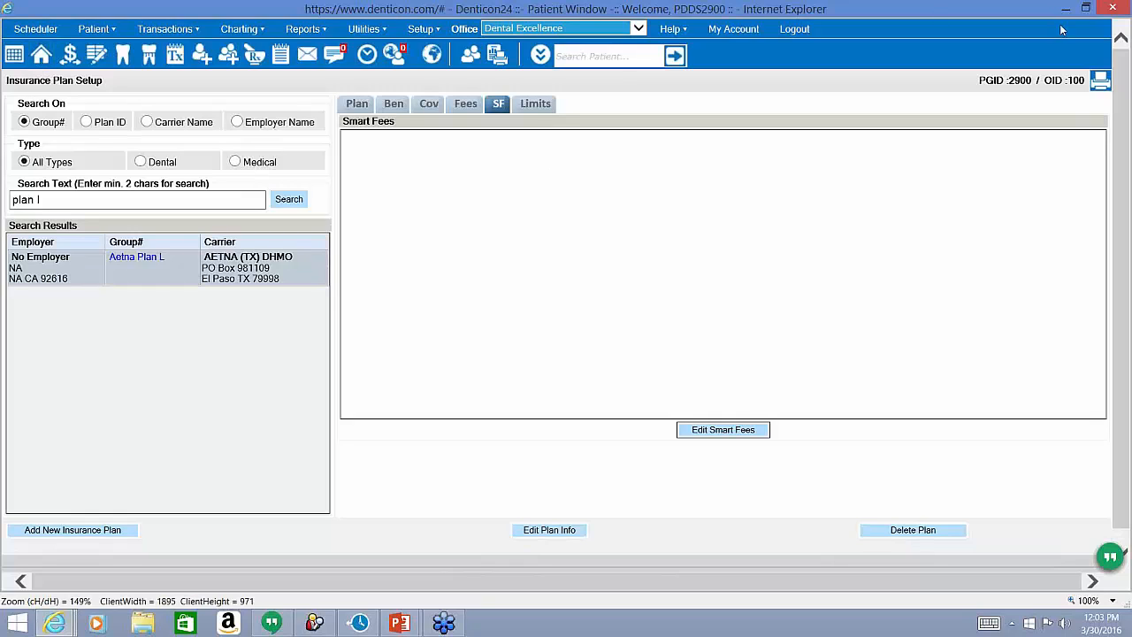
click(1122, 41)
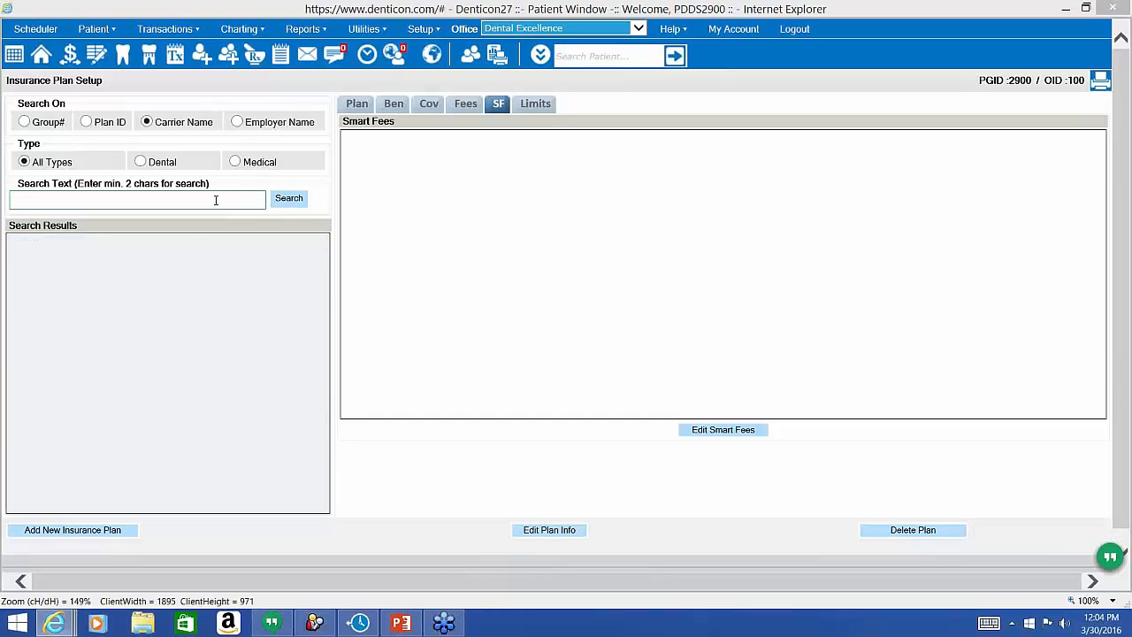
Search plans by carrier name 'met' to list the MET LIFE plans (groups 33120, 88888).
click(215, 200)
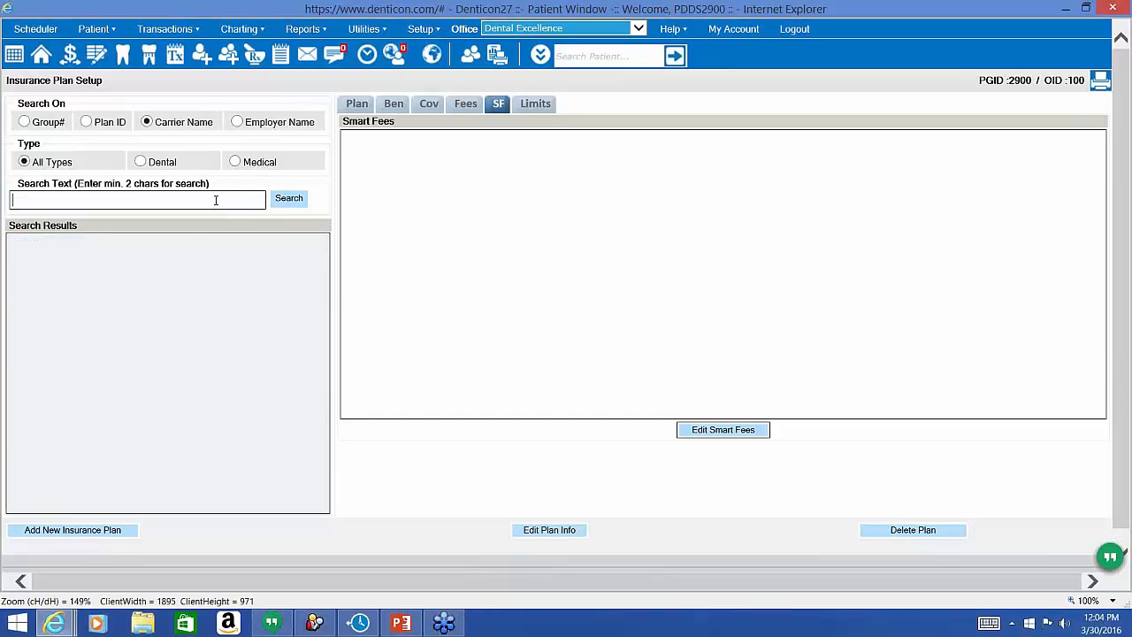
text(mdt)
key(BackSpace)
key(BackSpace)
text(et)
click(288, 198)
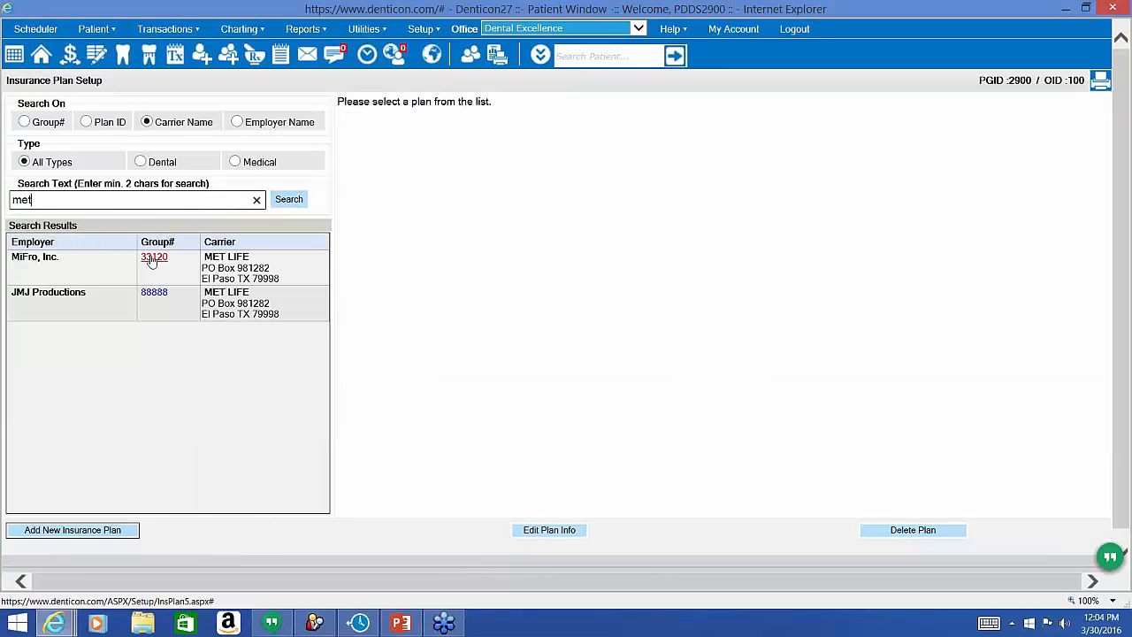
Review the first MET LIFE plan's coverage percentages and insurance limitations.
click(153, 258)
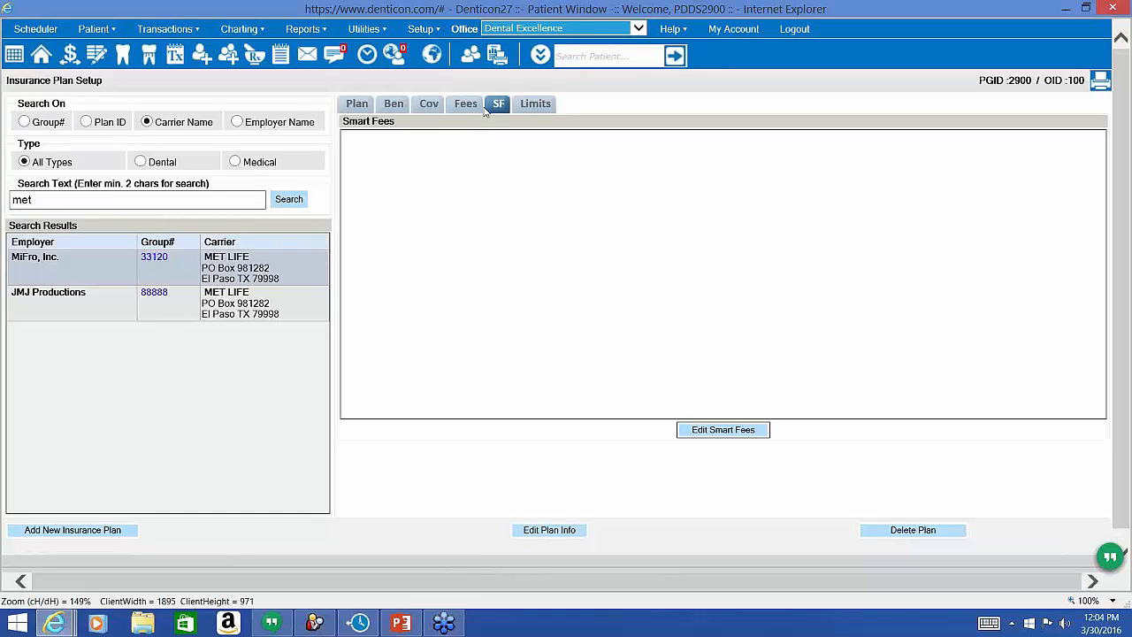
click(430, 108)
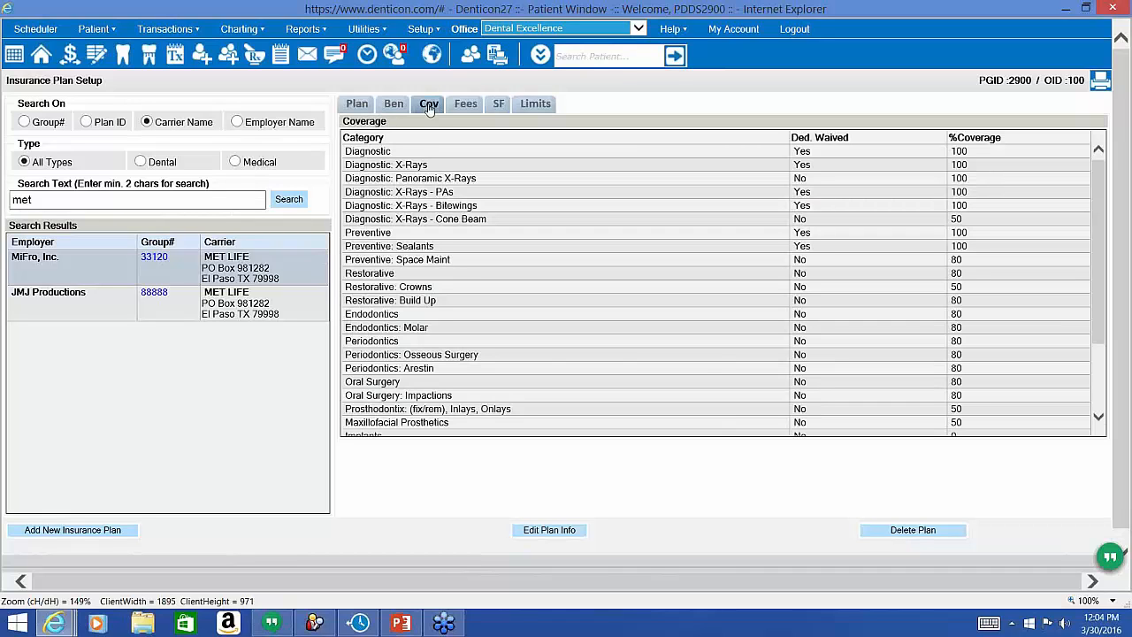
click(535, 106)
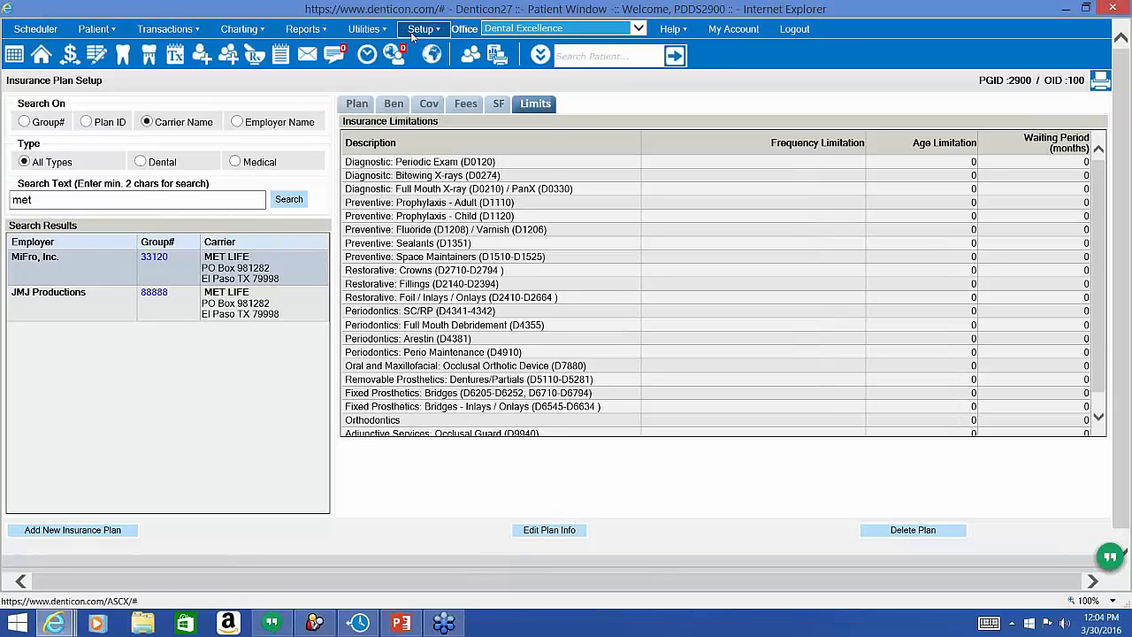
mouse_move(415, 35)
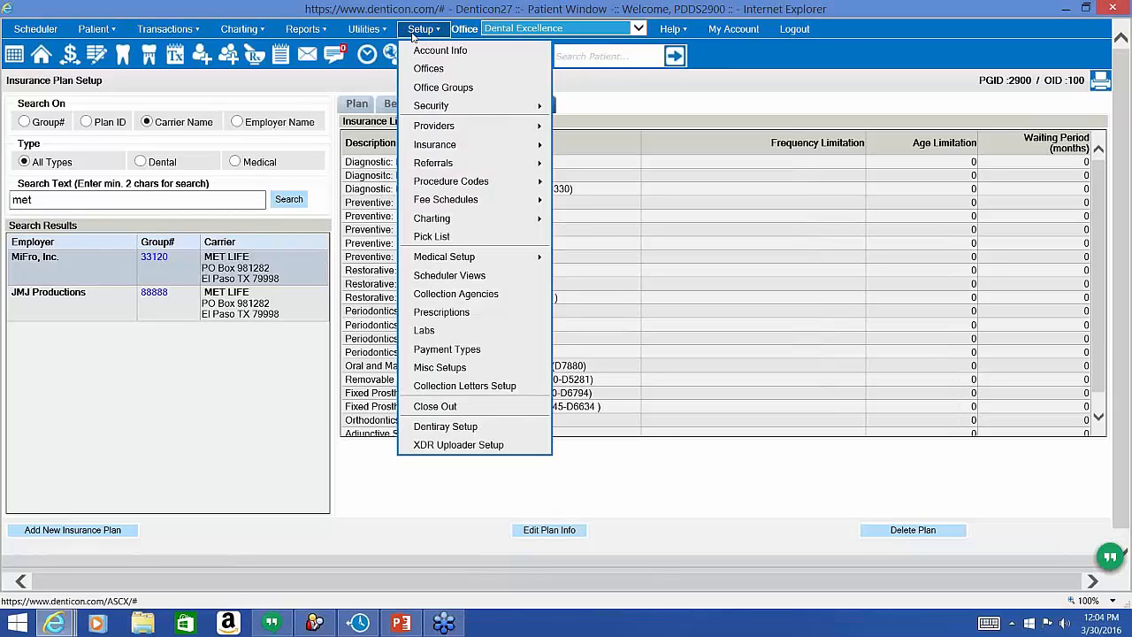
In Misc Setups, review Frequency Limitation and Insurance Limitations Categories (keys 01–11A, all No Limitation).
click(440, 367)
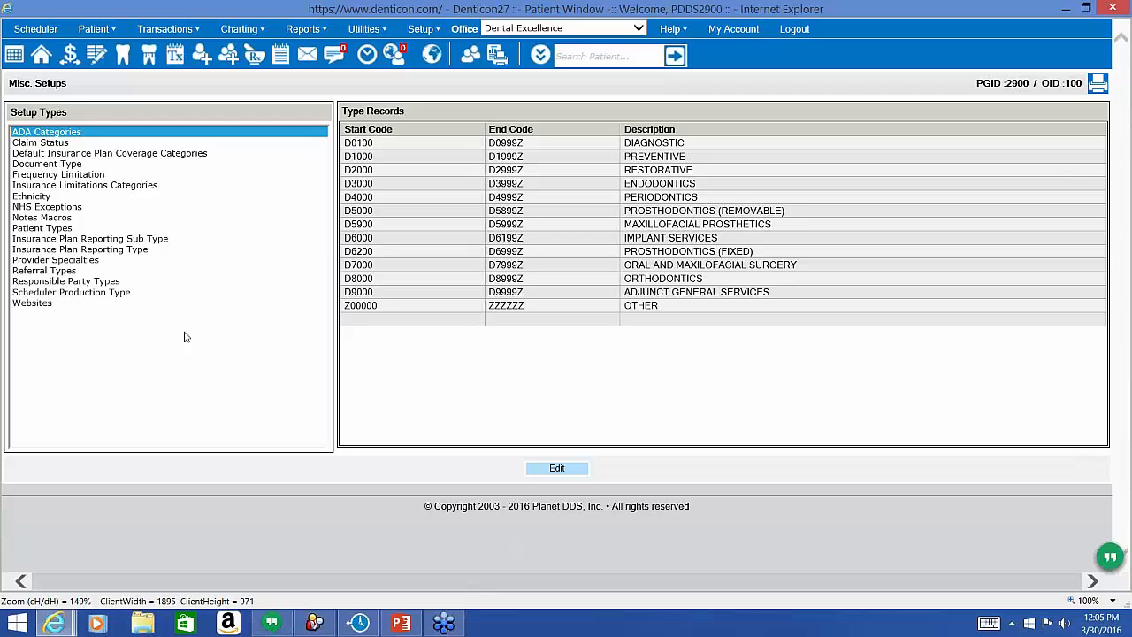
click(115, 176)
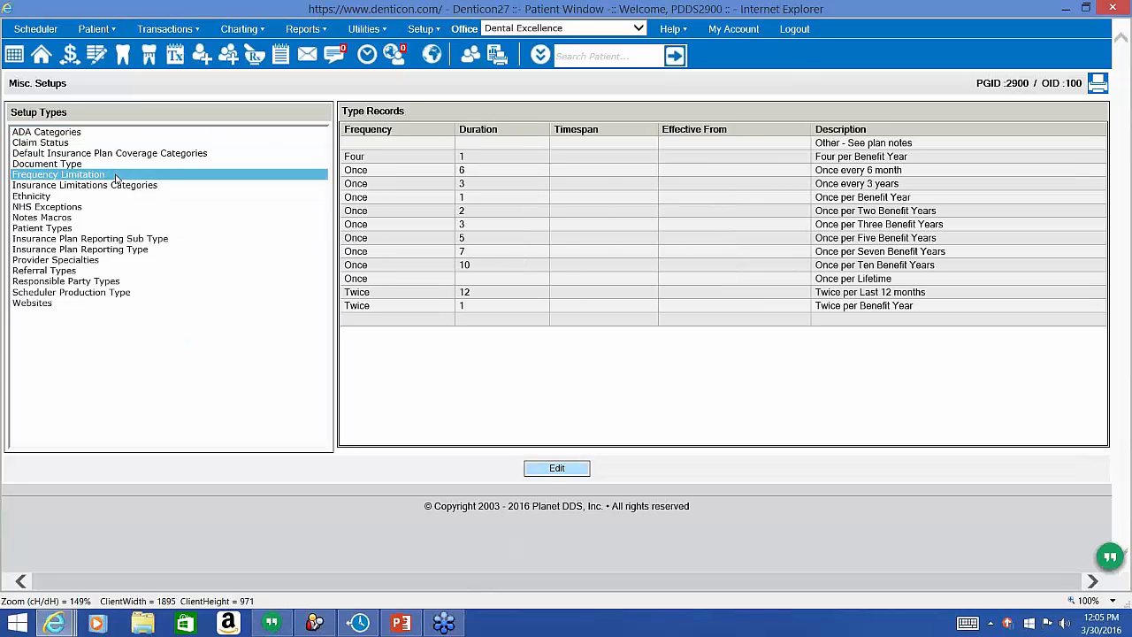
click(120, 186)
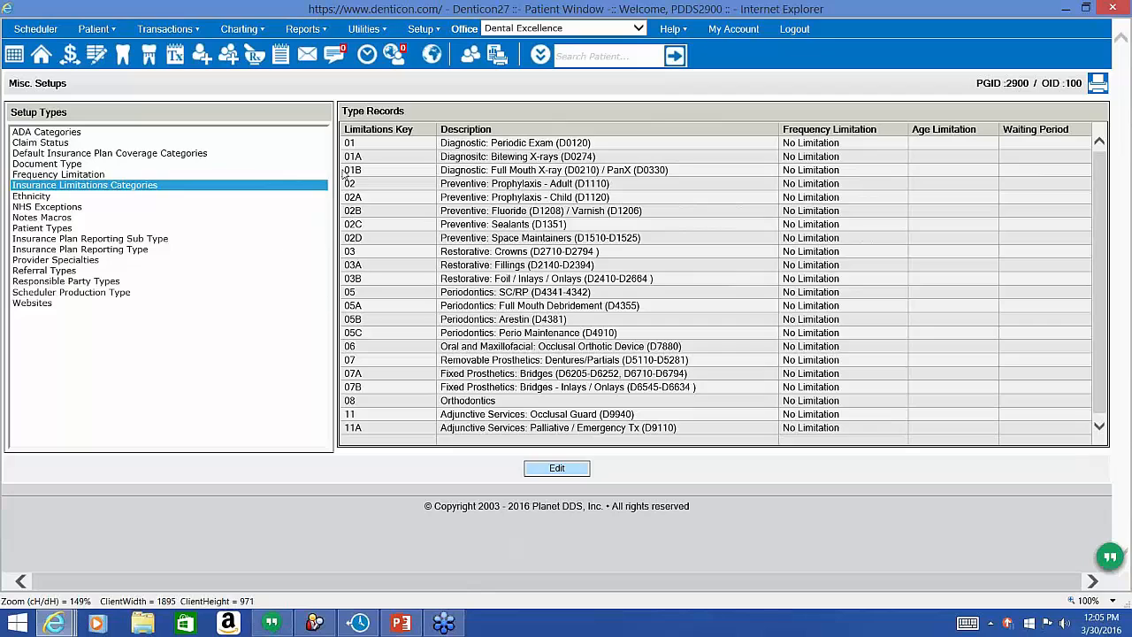
click(421, 29)
mouse_move(444, 181)
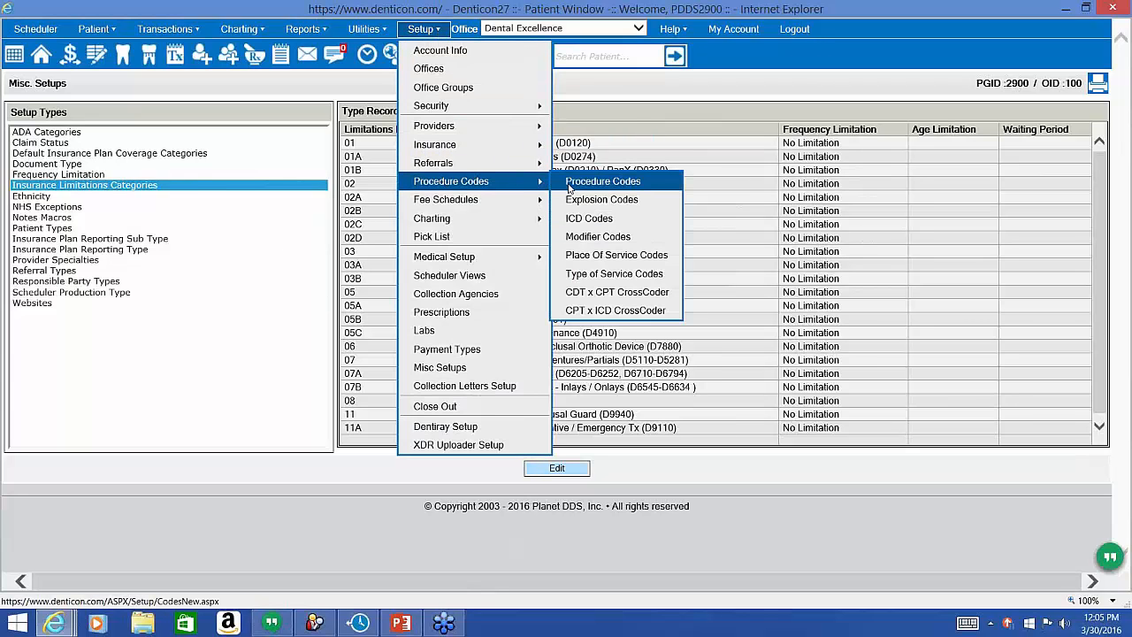
Filter Procedure Code Setup to PERIODONTICS and search for 'perio main'.
click(569, 187)
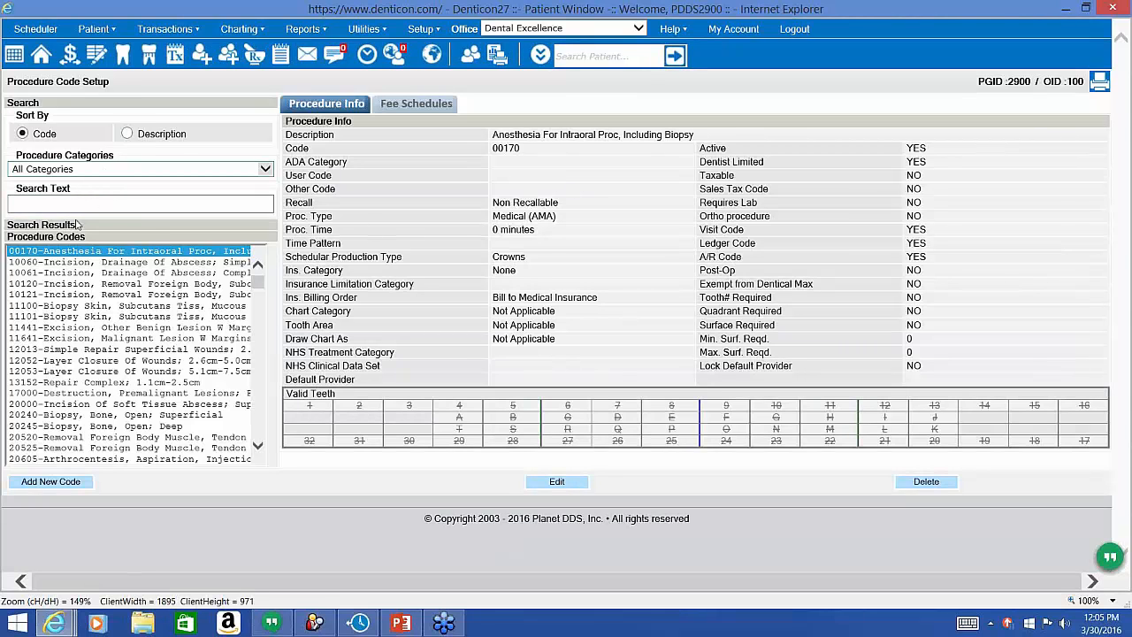
click(93, 169)
click(89, 233)
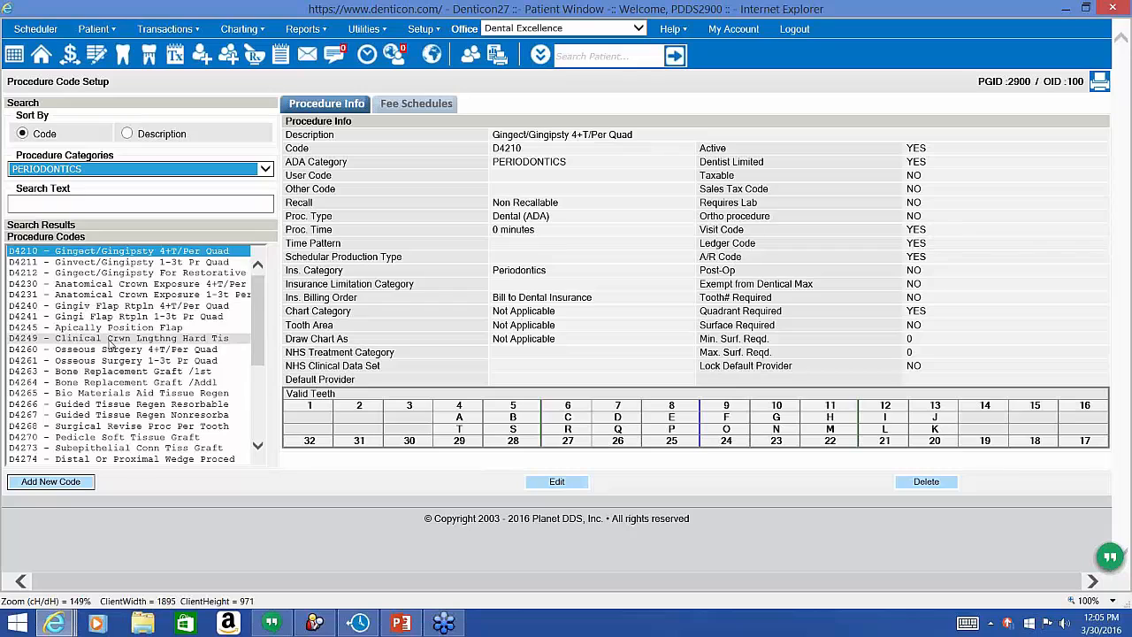
scroll(110, 354, down, 1)
click(119, 205)
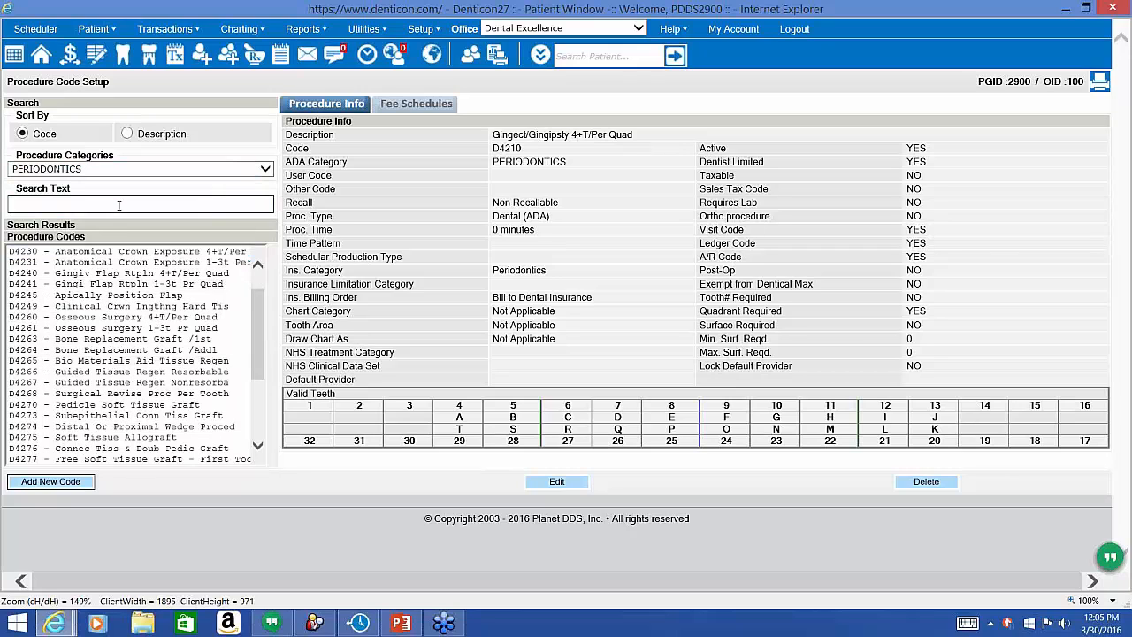
text(perio main)
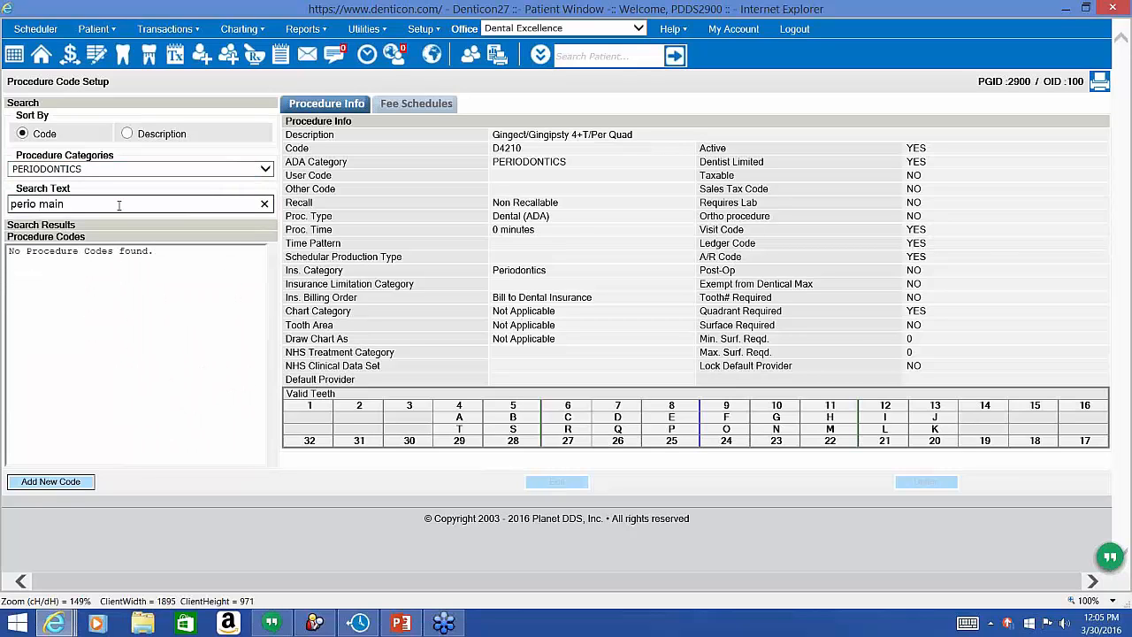
key(BackSpace)
key(BackSpace)
key(BackSpace)
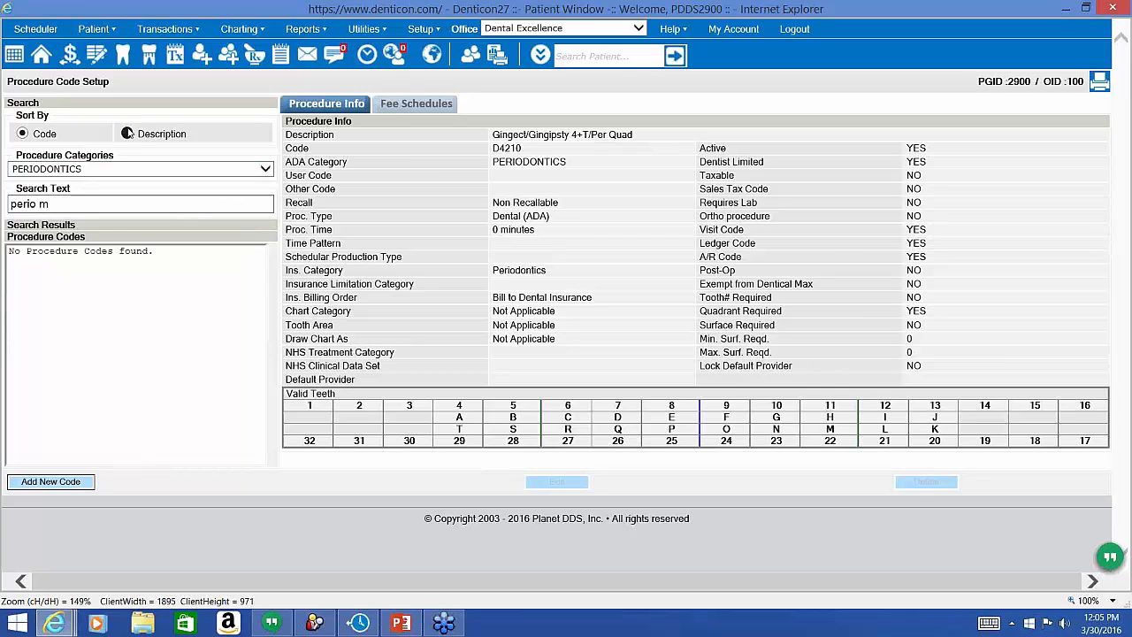
Sort procedure codes by description and search for 'maint'.
click(128, 133)
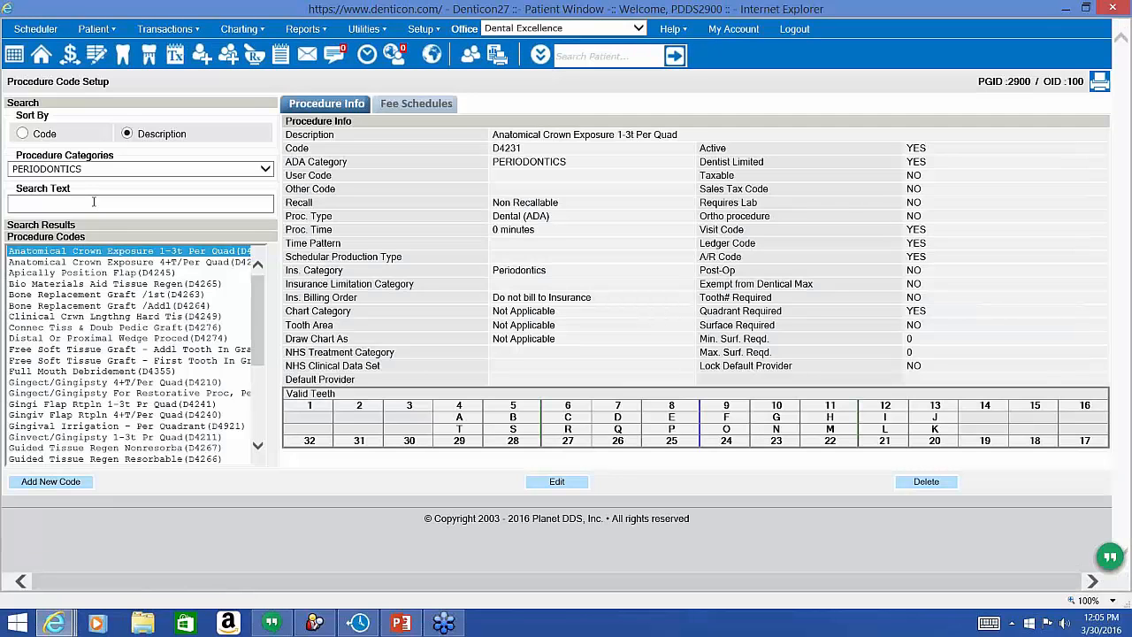
click(93, 202)
text([ero)
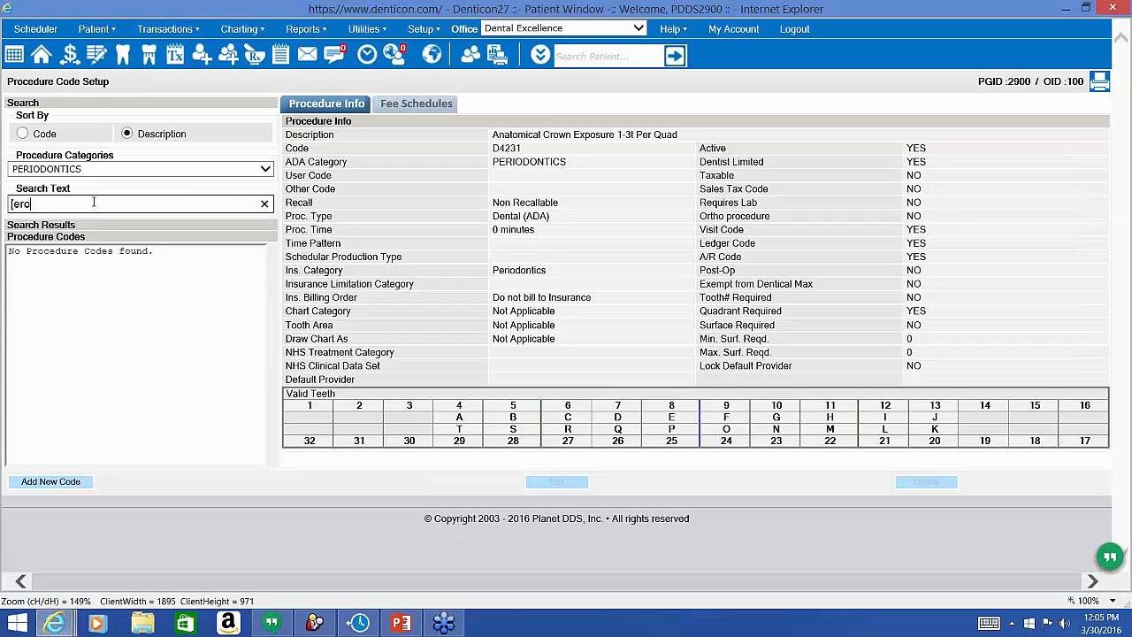
key(BackSpace)
key(BackSpace)
key(BackSpace)
key(BackSpace)
text(perio)
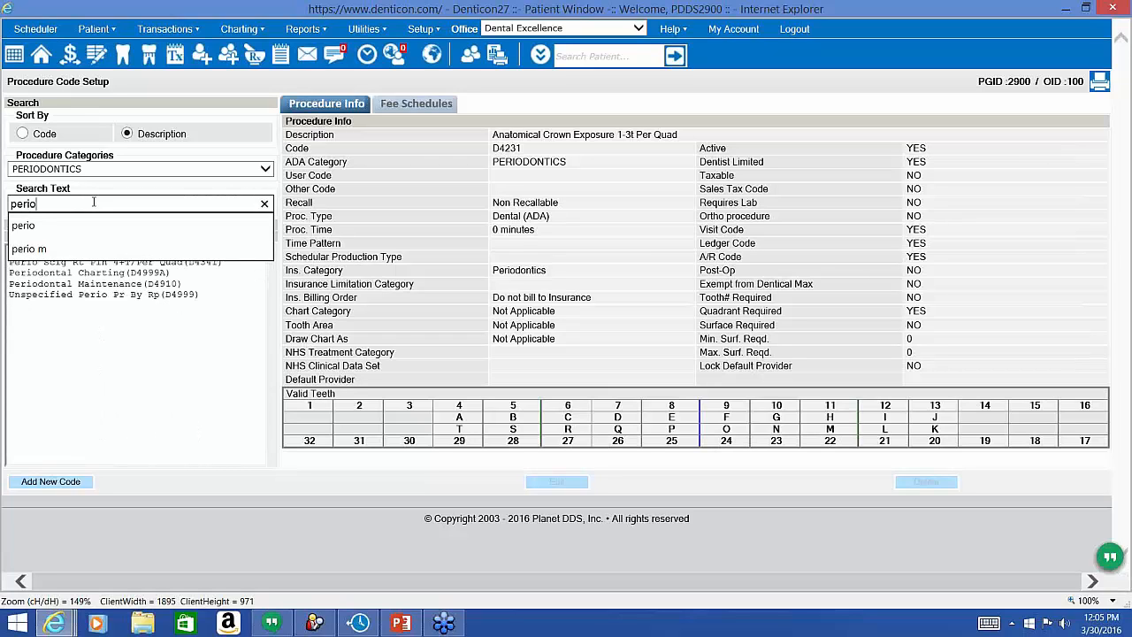
text( main)
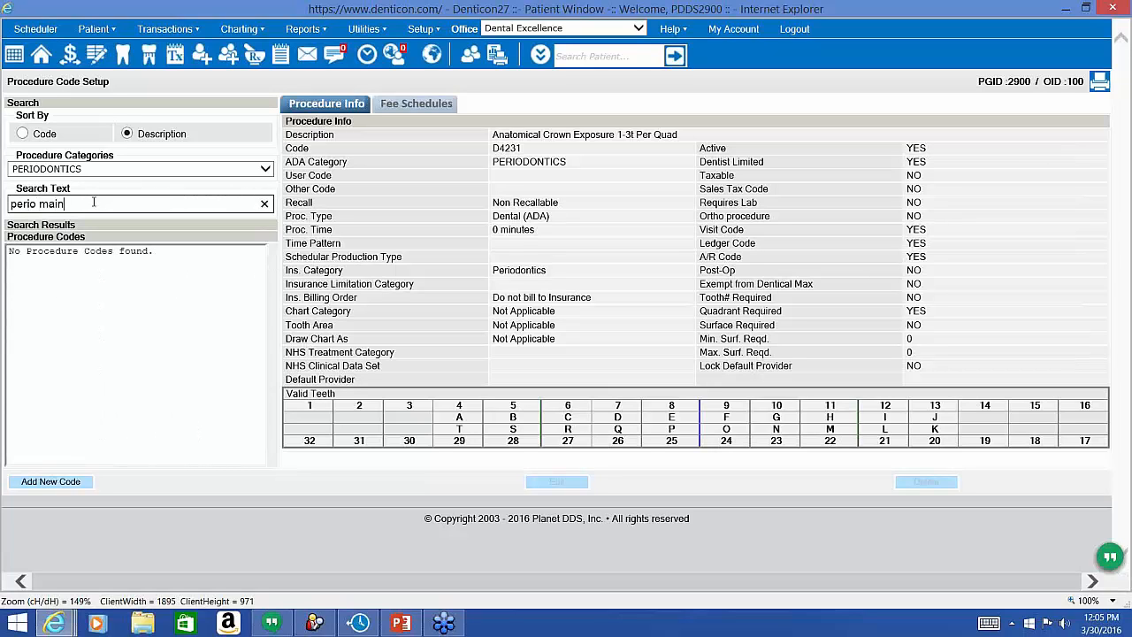
drag(66, 203, 10, 204)
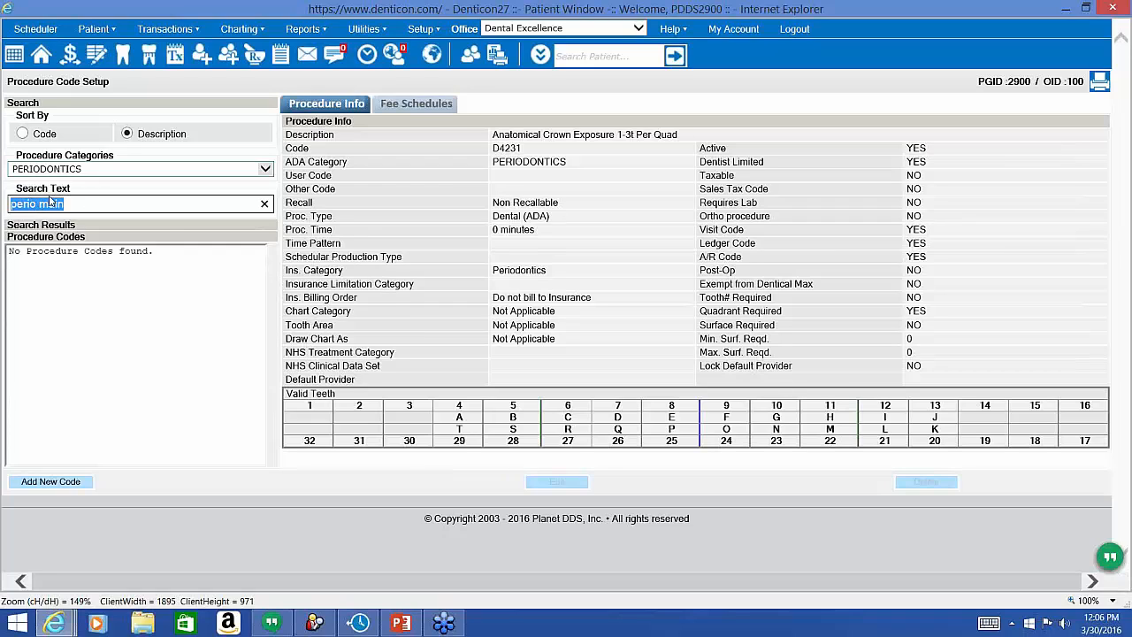
text(maint)
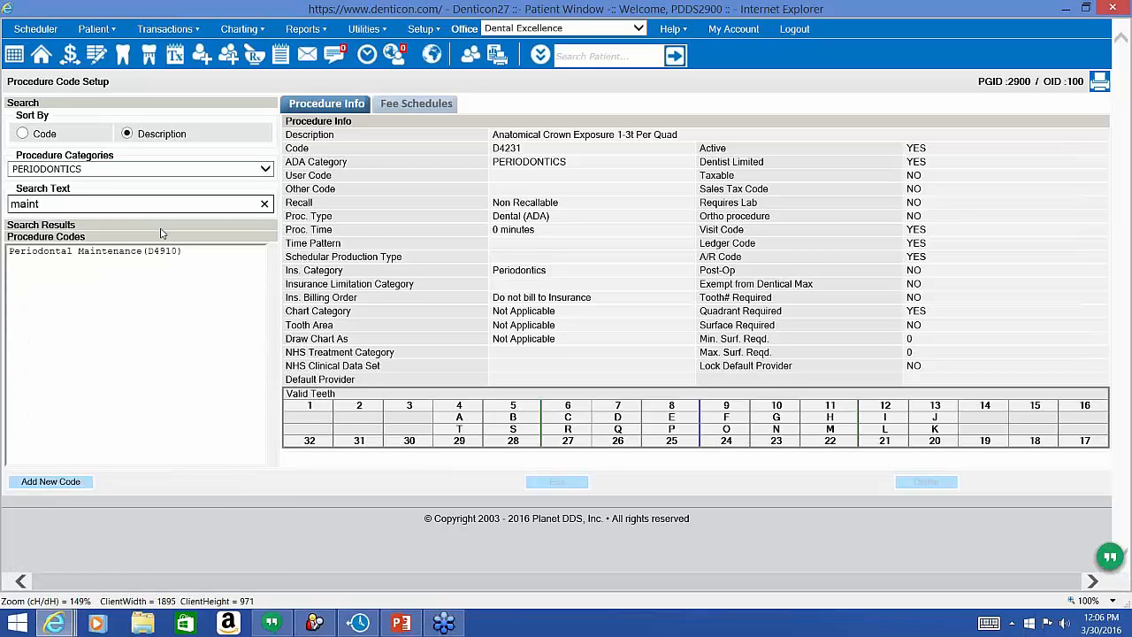
Open D4910 Periodontal Maintenance and highlight its Perio Maintenance insurance limitation category.
click(155, 251)
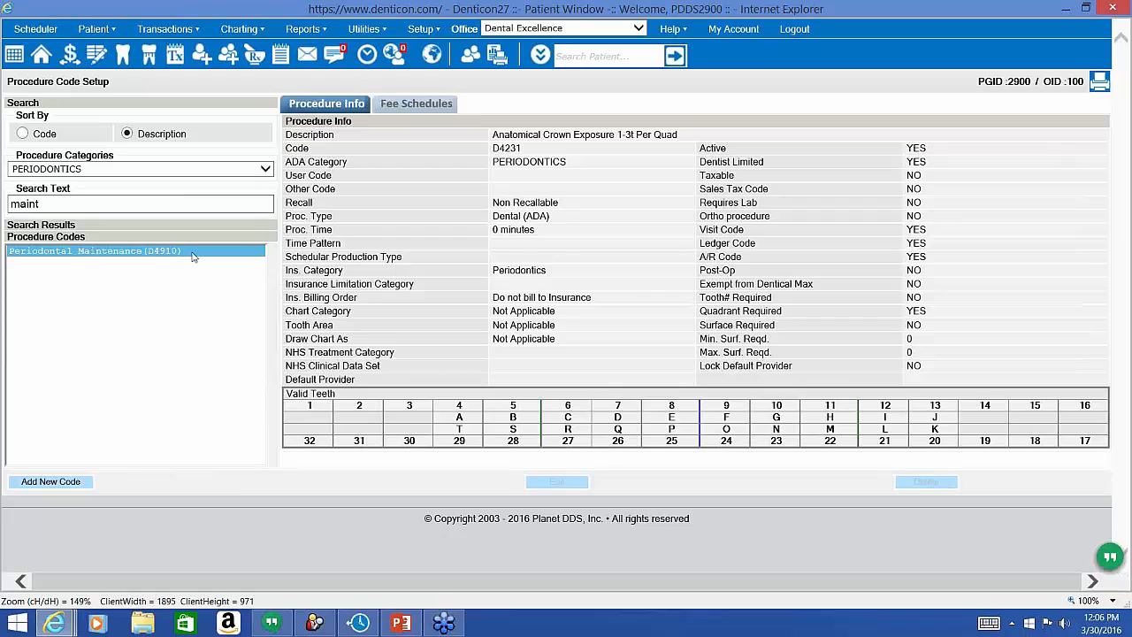
triple_click(364, 276)
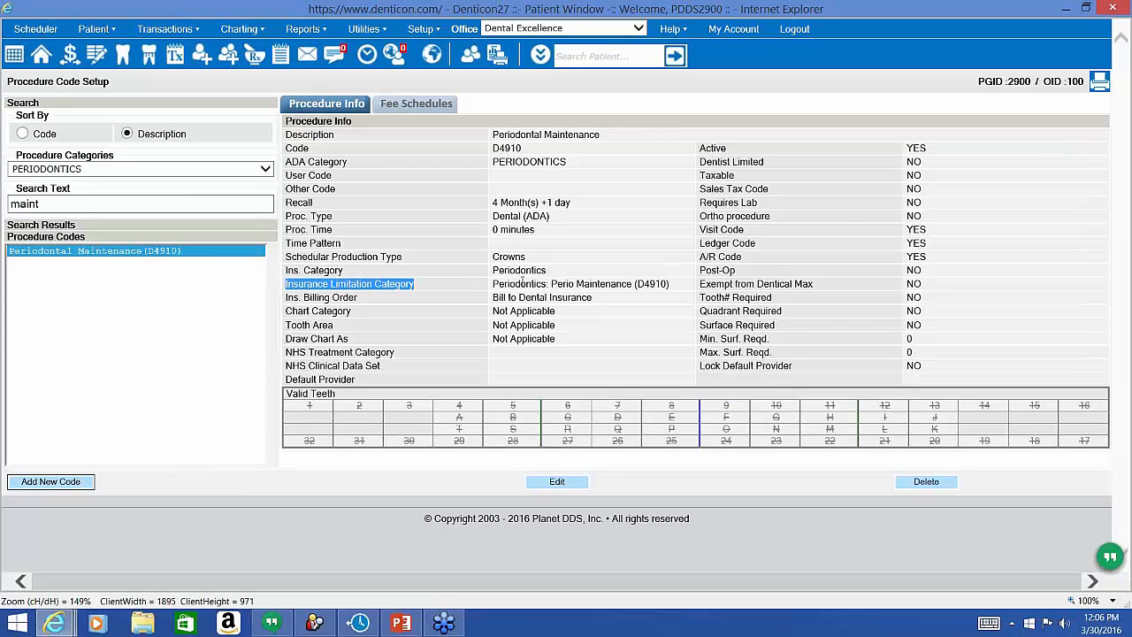
triple_click(523, 283)
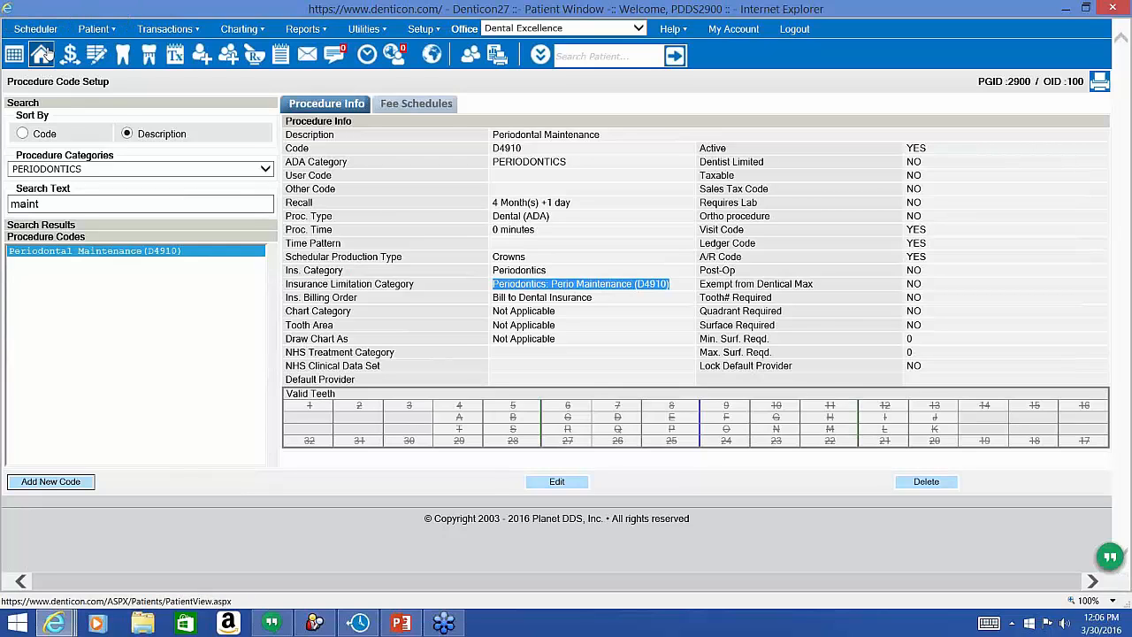
Set the MET LIFE group 33120 primary plan's effective date to 2/15/2013 and save.
click(42, 54)
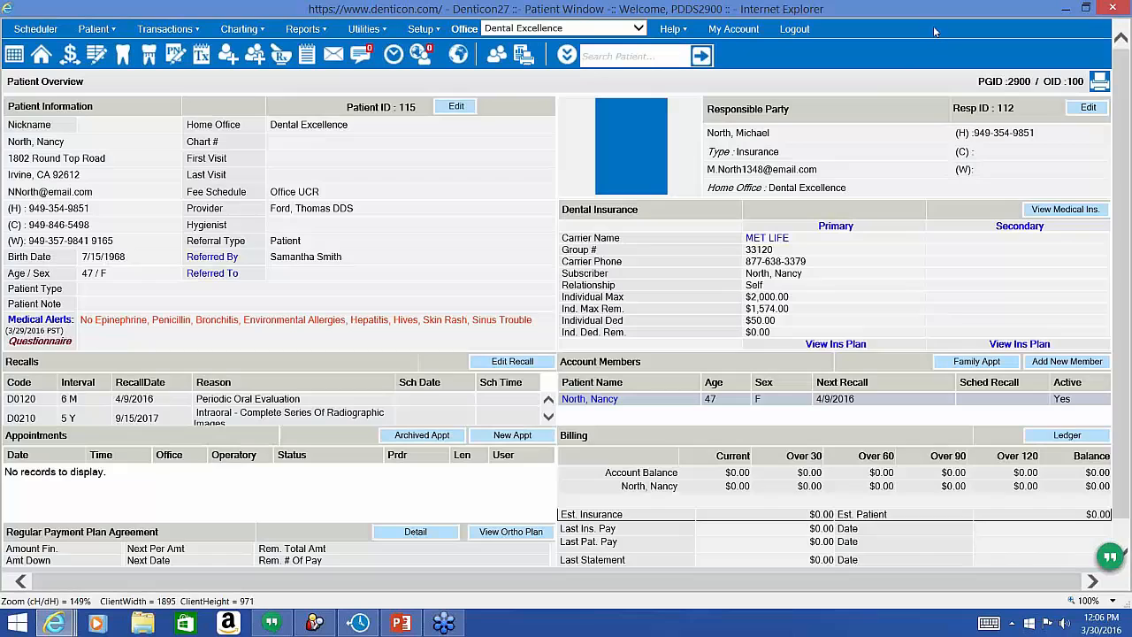
click(836, 226)
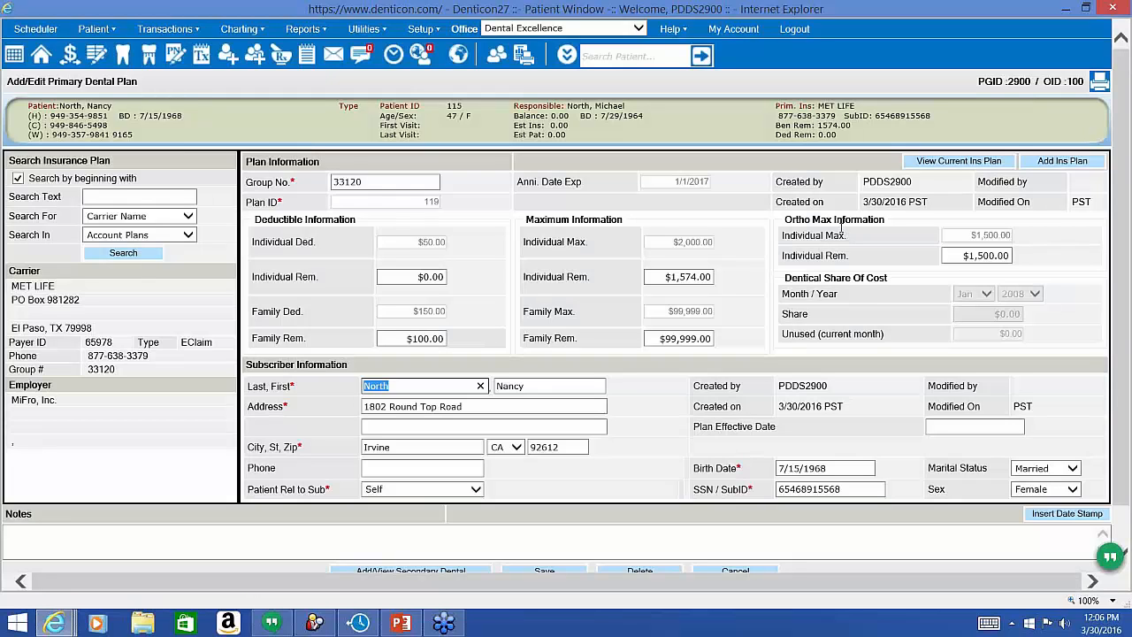
drag(777, 428, 697, 437)
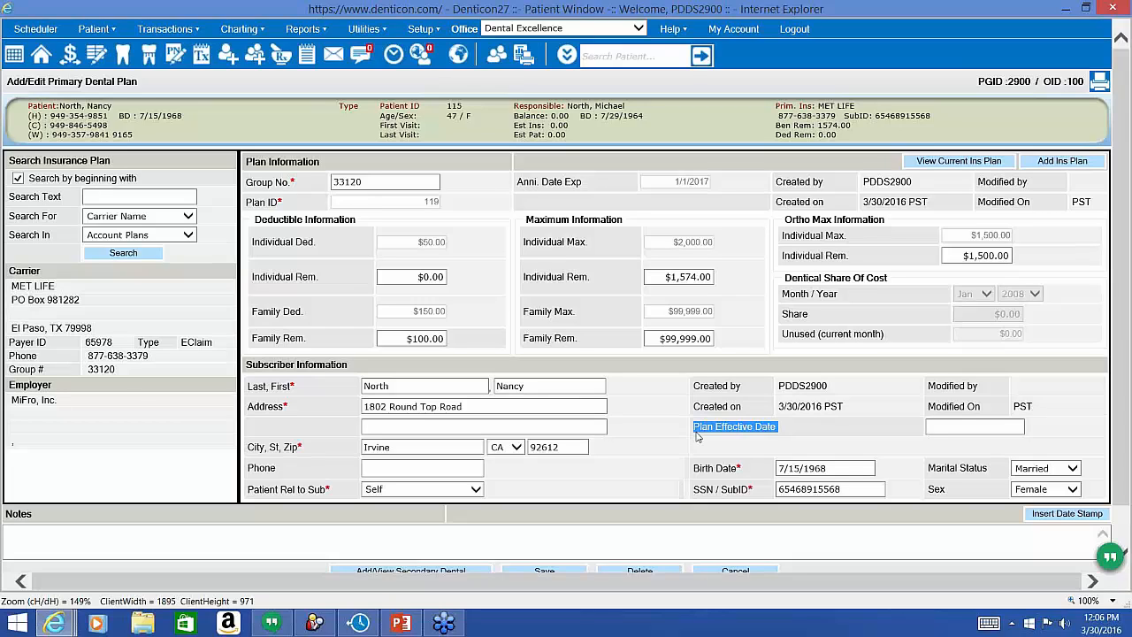
click(997, 427)
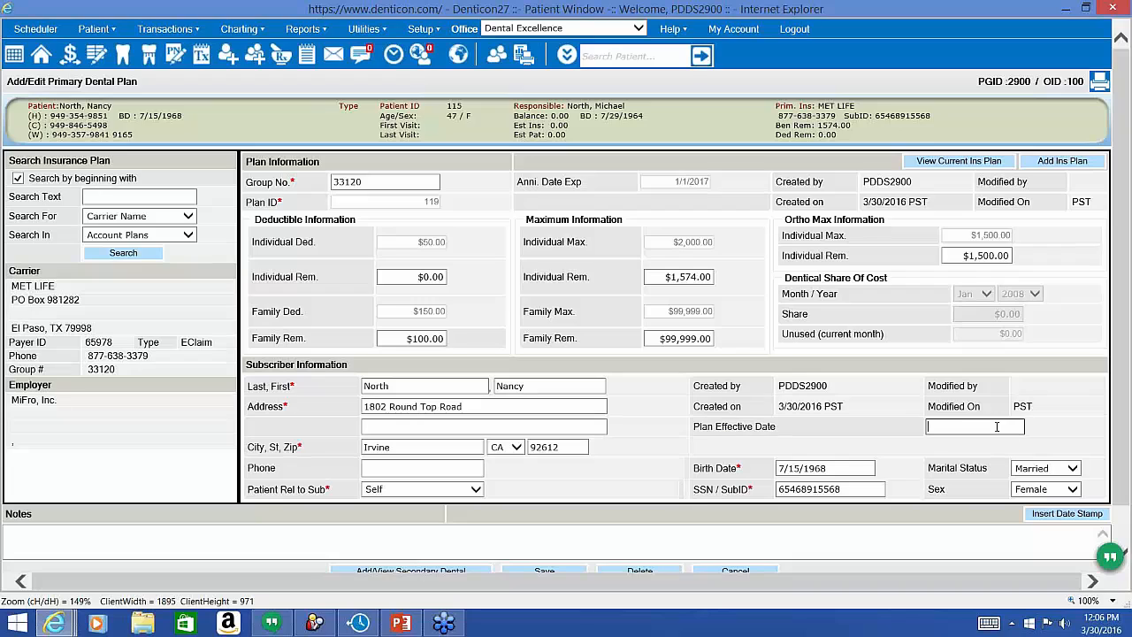
click(997, 426)
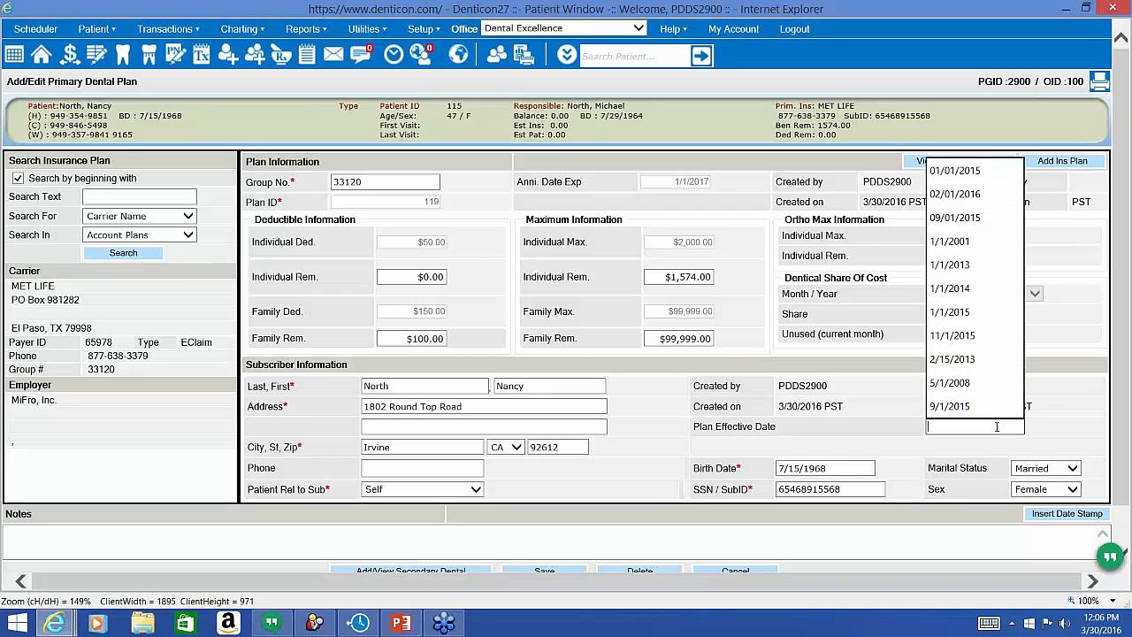
click(953, 358)
click(897, 426)
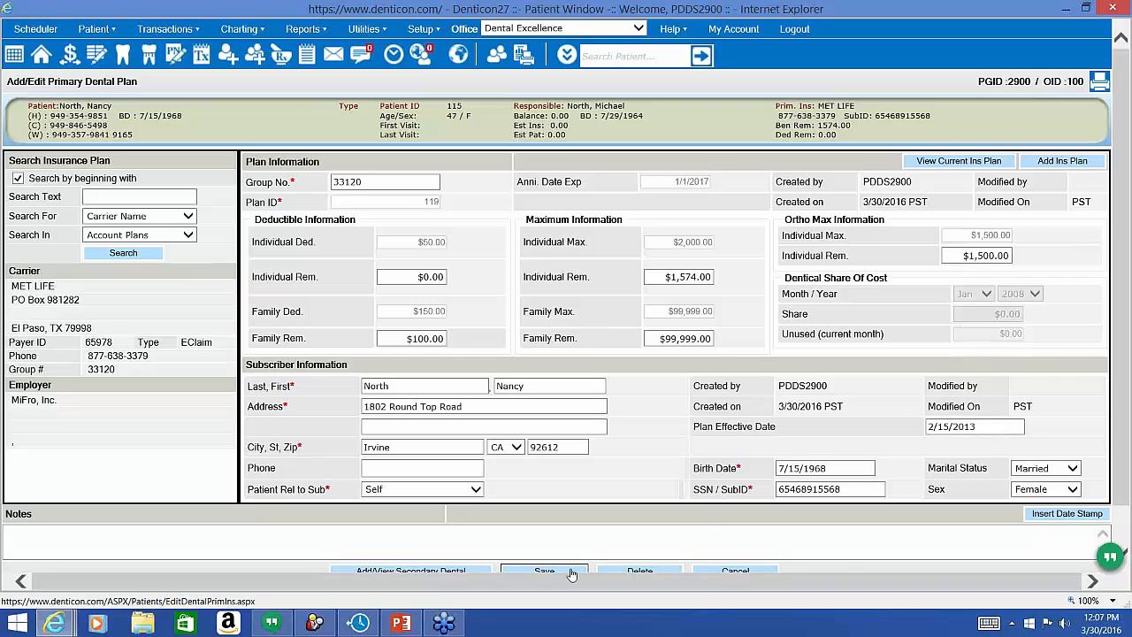
click(544, 572)
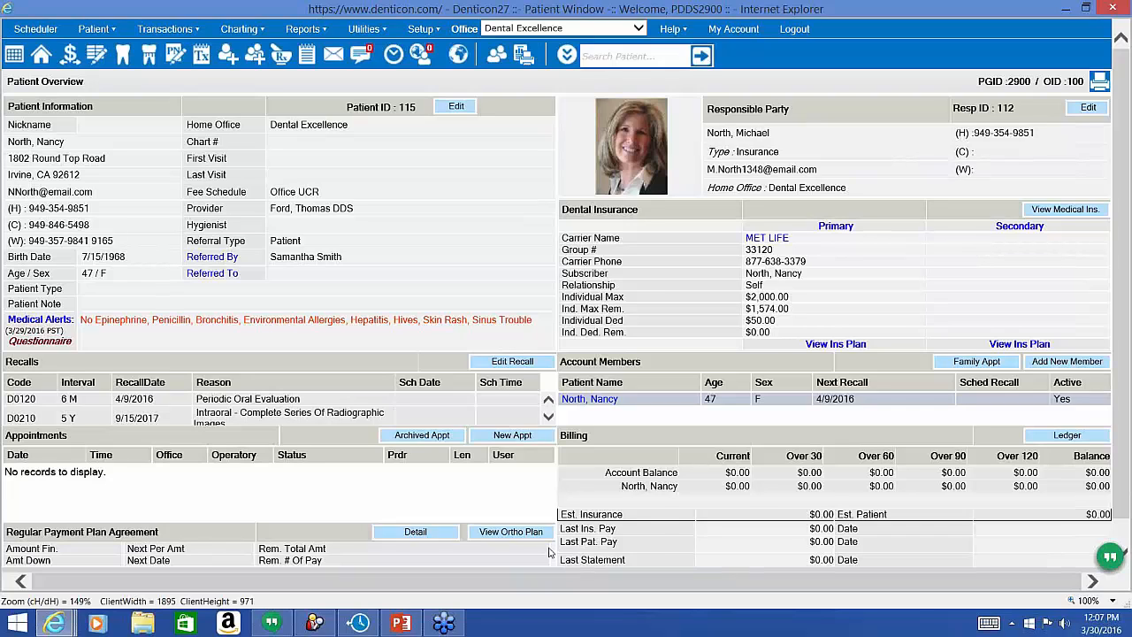
Add a pre-existing Crown: Porcelain to tooth 11 in the chart, recorded 3/30/2016 at $0.00.
click(125, 55)
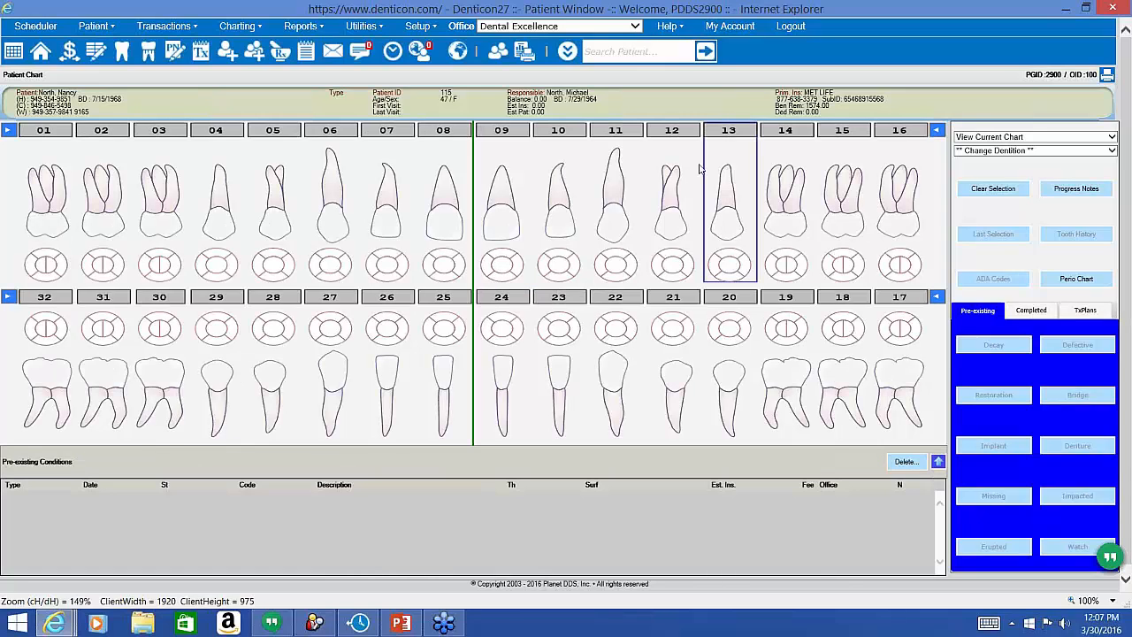
click(617, 226)
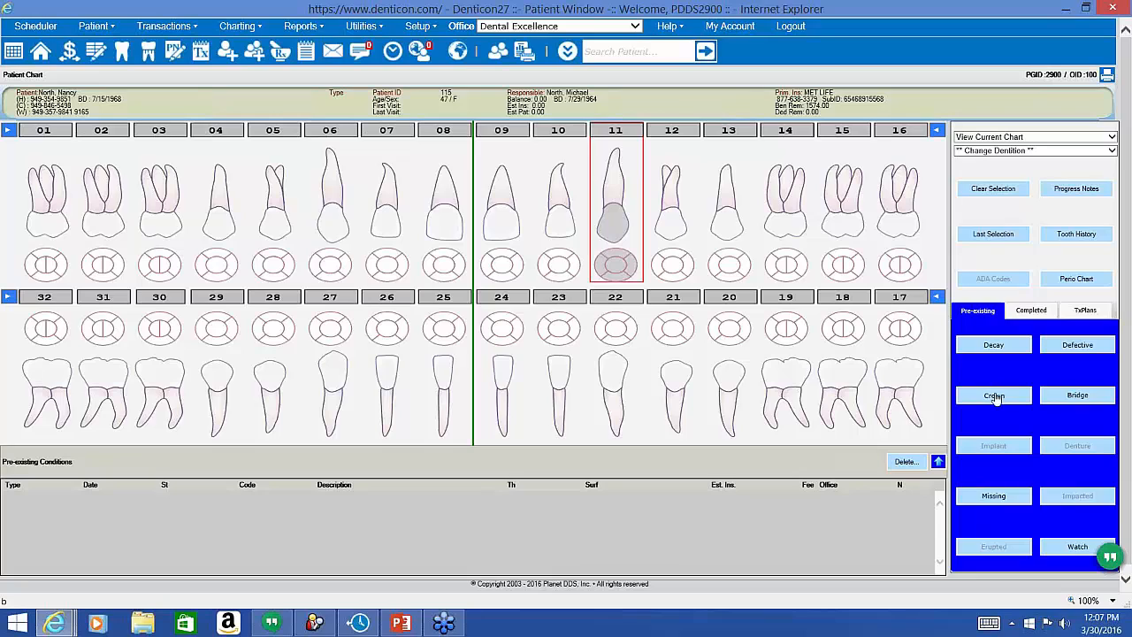
click(995, 395)
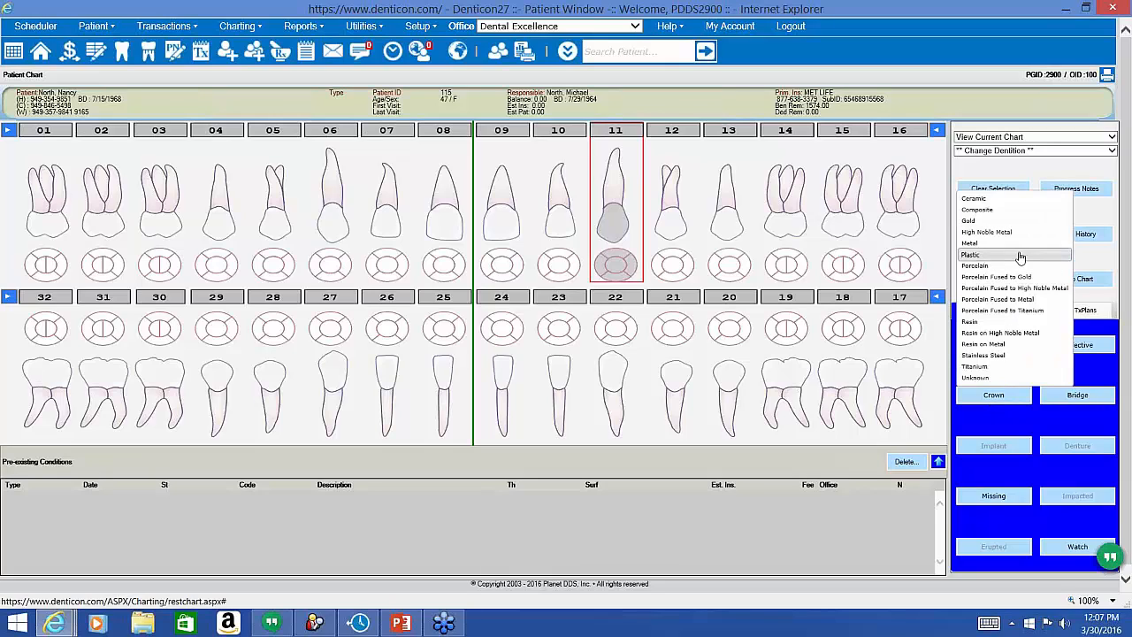
click(1019, 267)
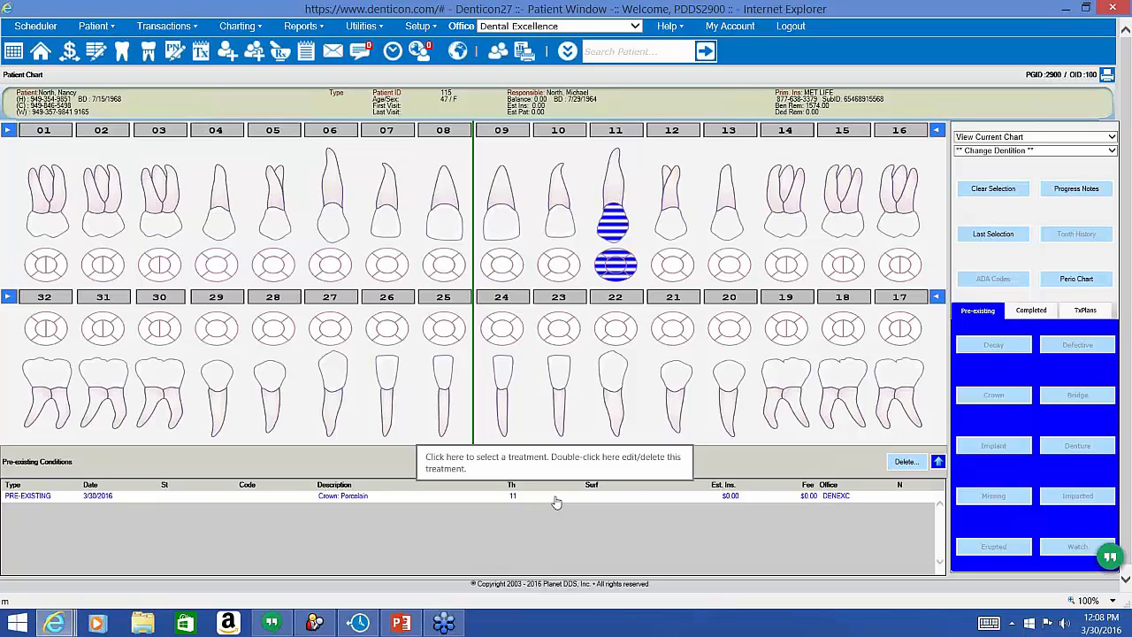
Change the tooth 11 porcelain crown's date of service to 07/07/2014, save and confirm.
double_click(556, 502)
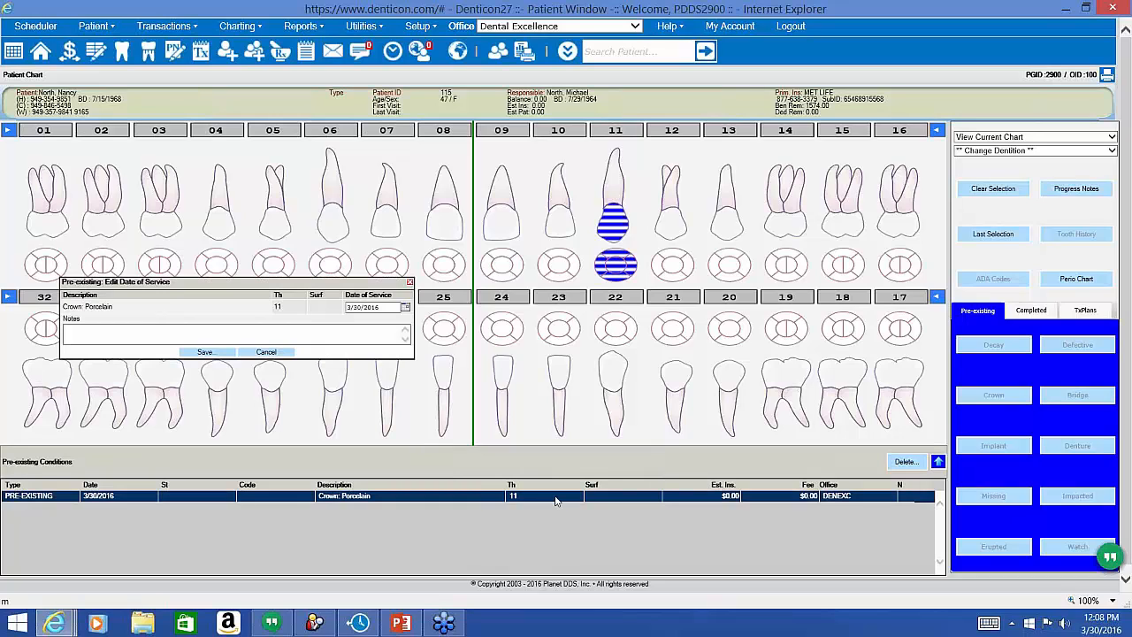
click(406, 309)
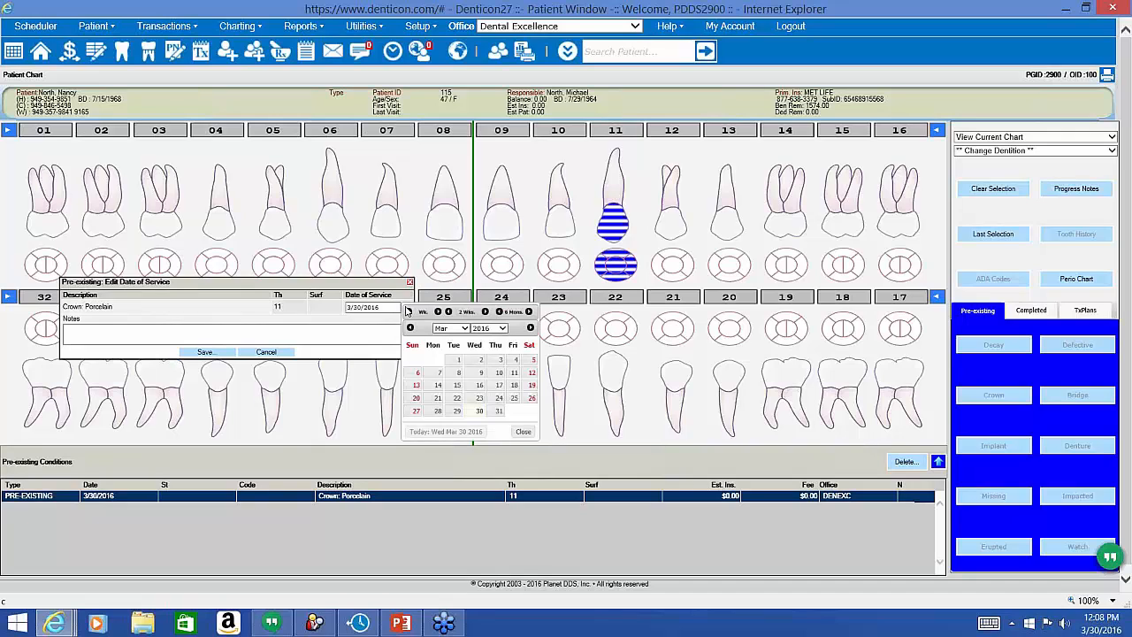
click(485, 330)
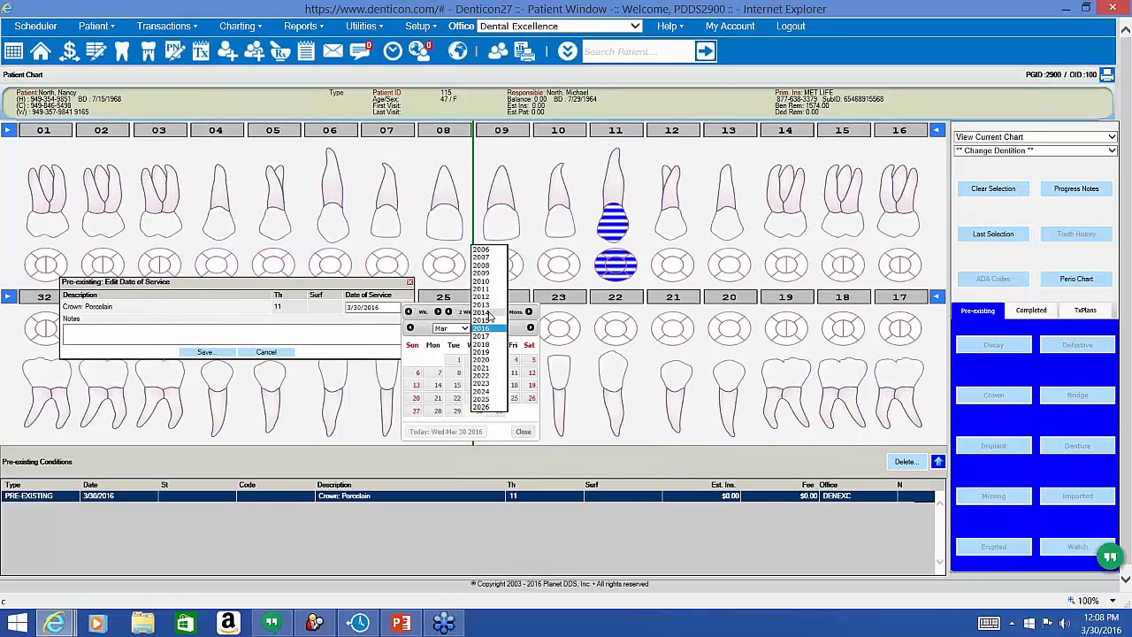
click(487, 313)
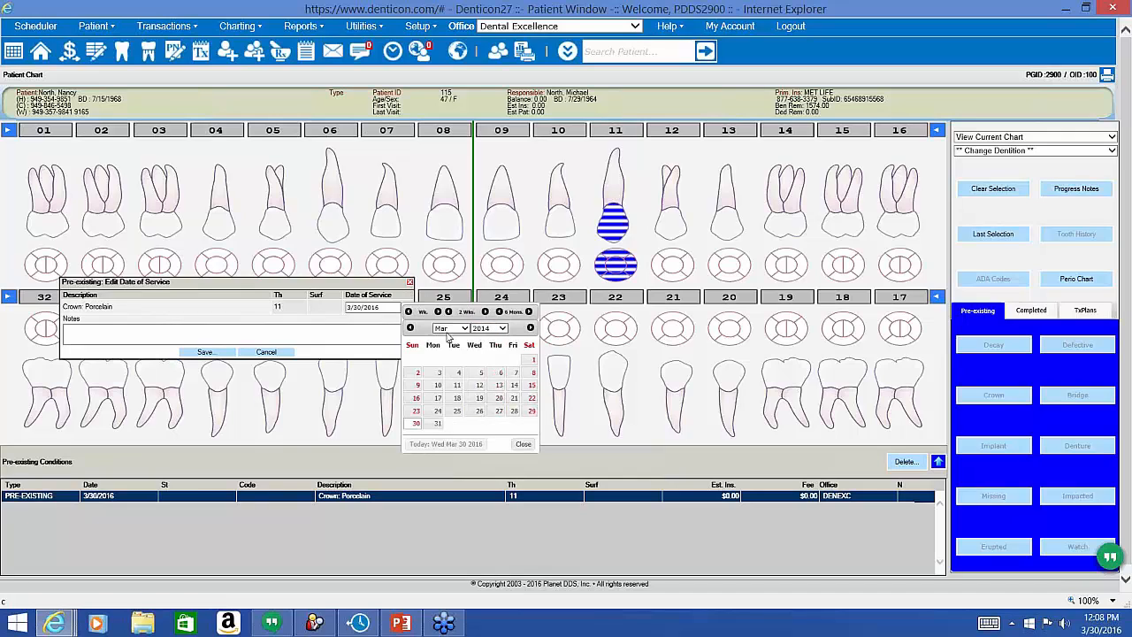
click(453, 328)
click(447, 360)
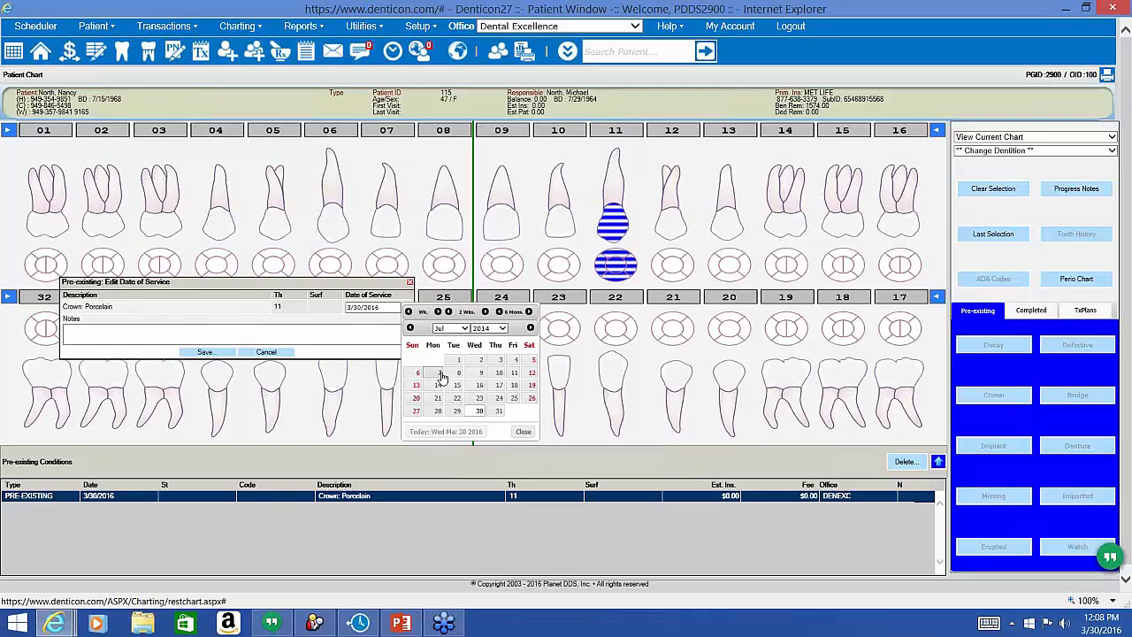
click(439, 373)
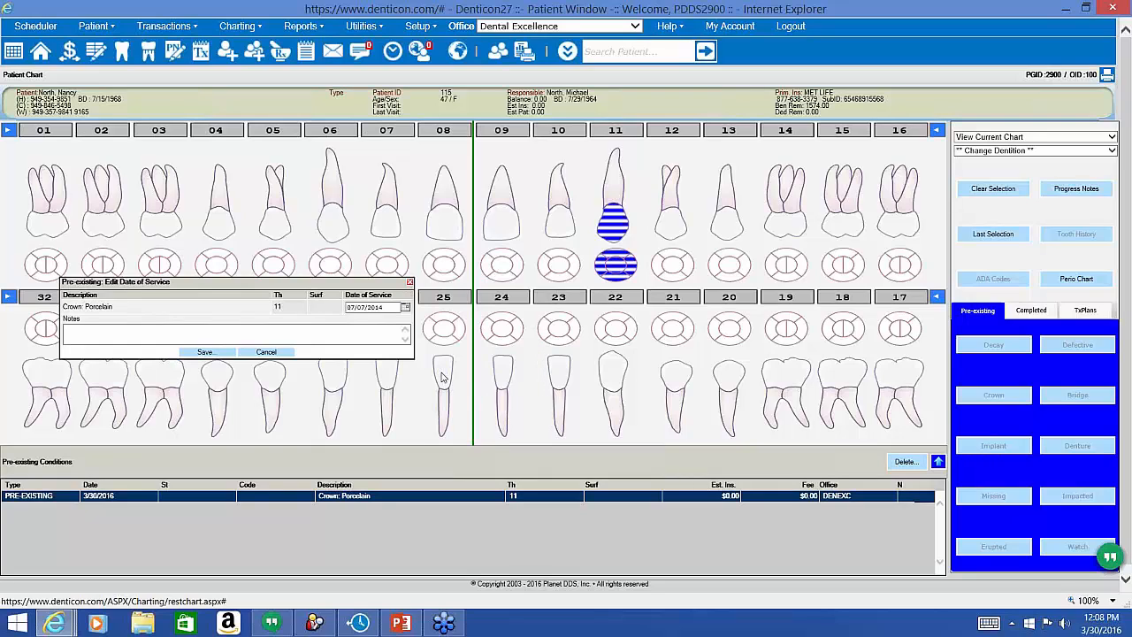
click(217, 338)
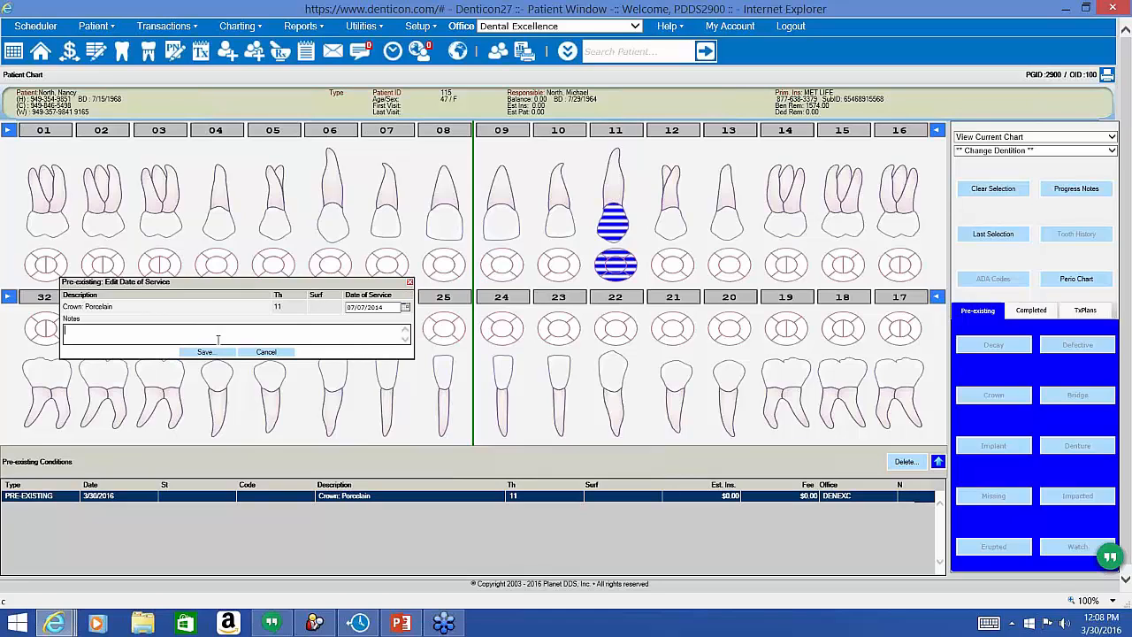
click(204, 352)
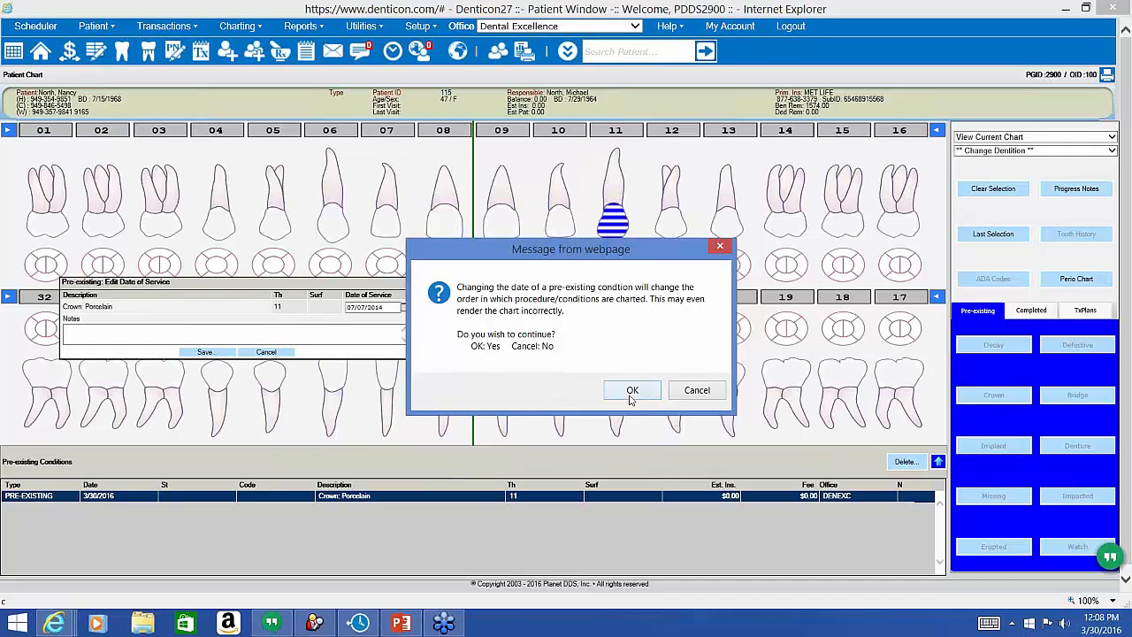
click(633, 397)
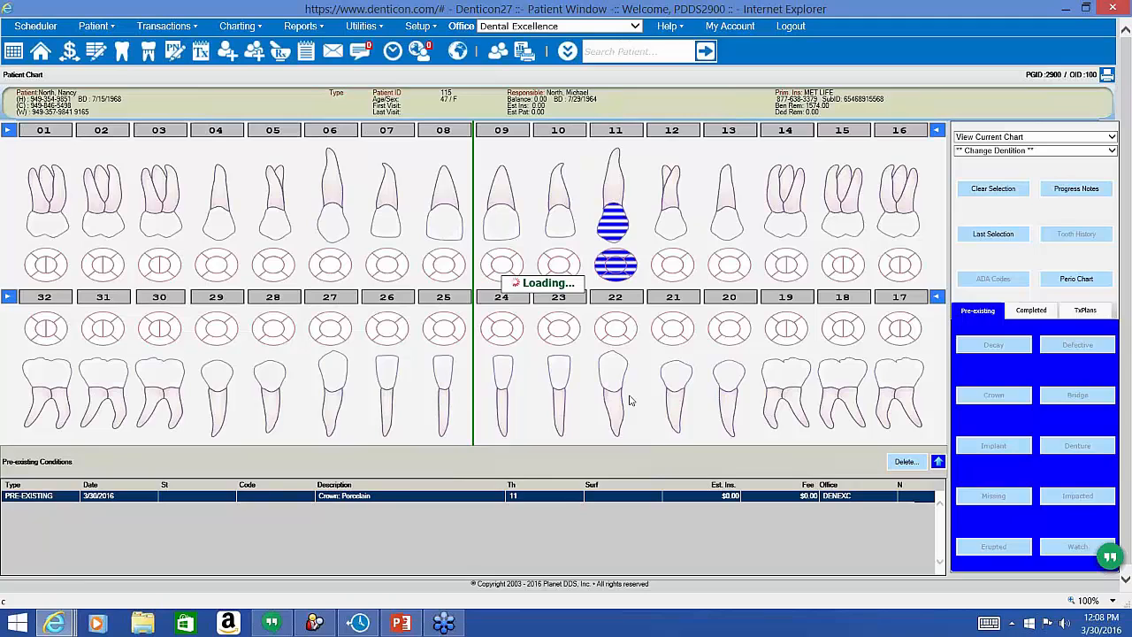
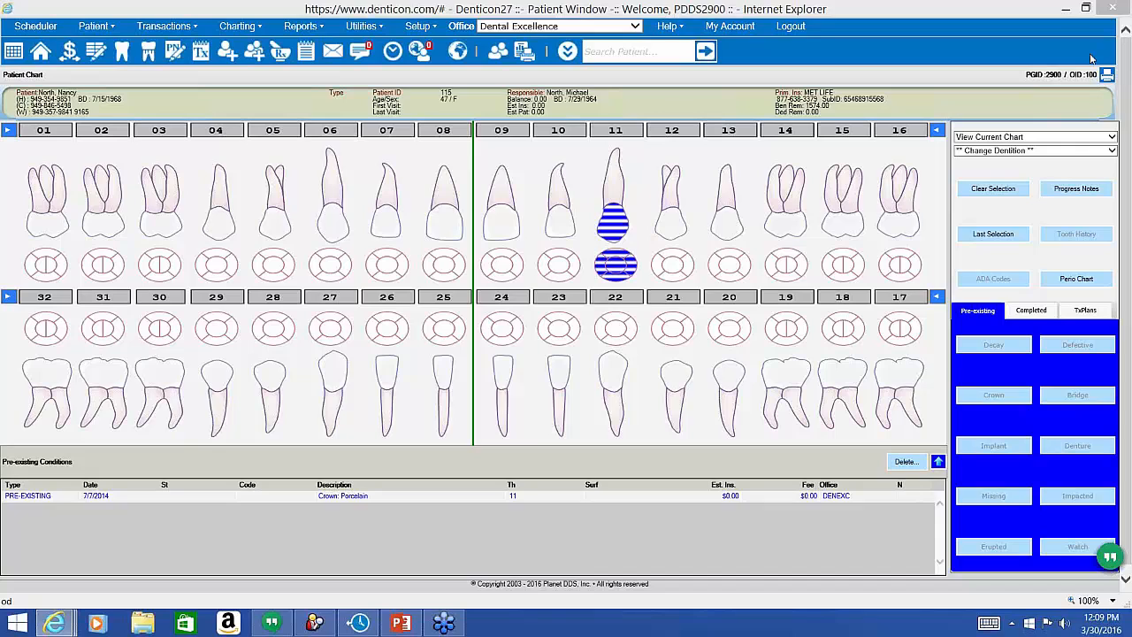
Open Setup > Security > Groups and display the rights of the Clerical (104) group.
click(418, 25)
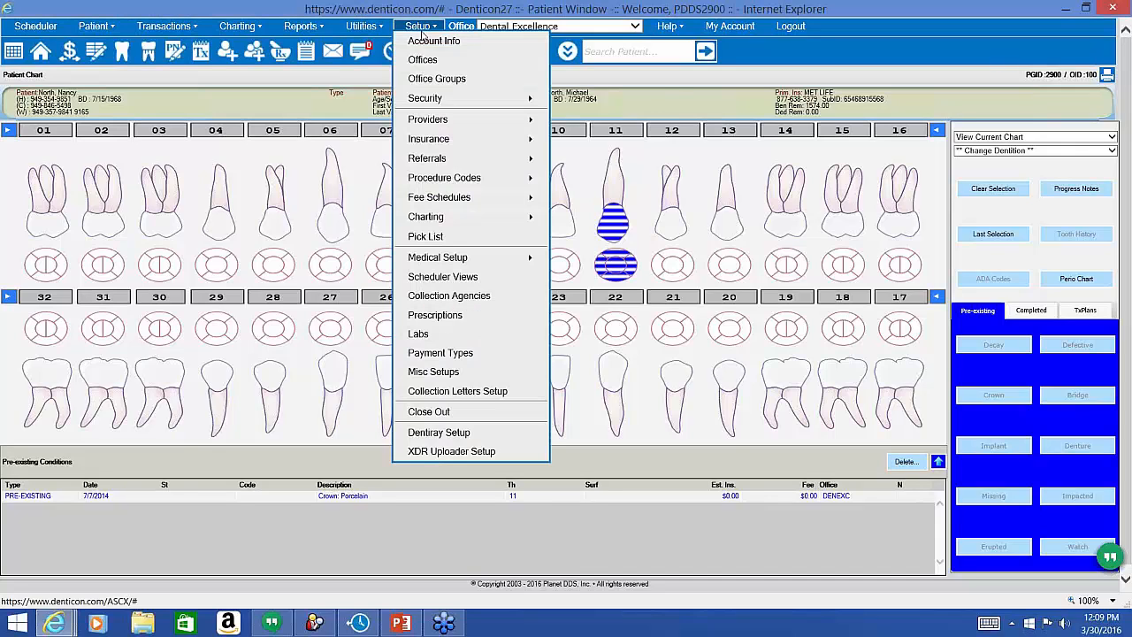
mouse_move(458, 101)
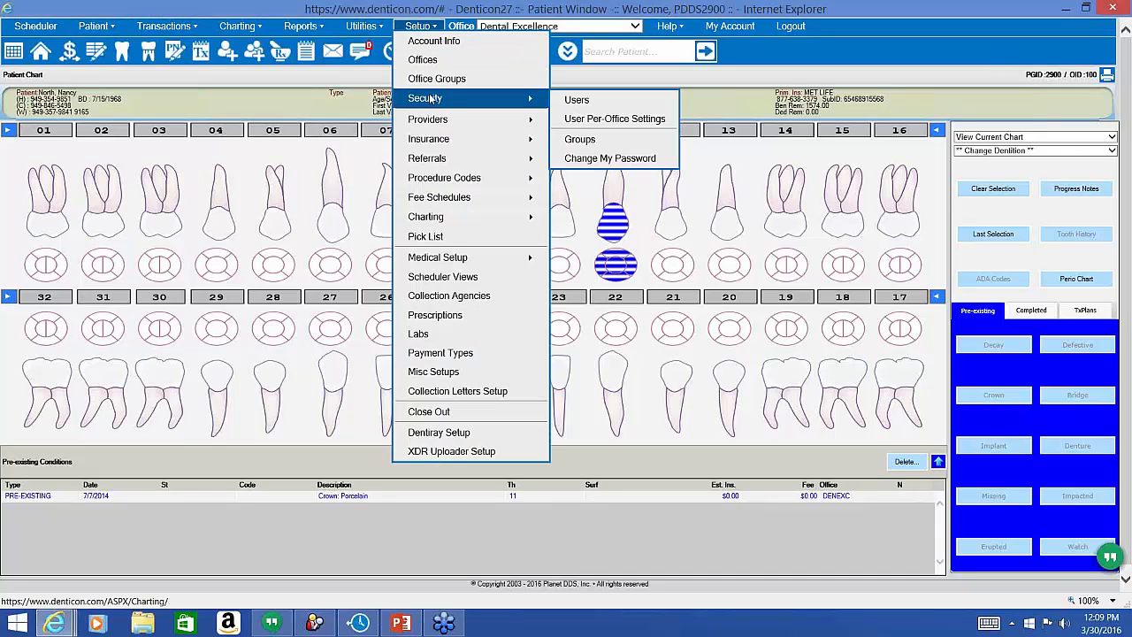
click(589, 141)
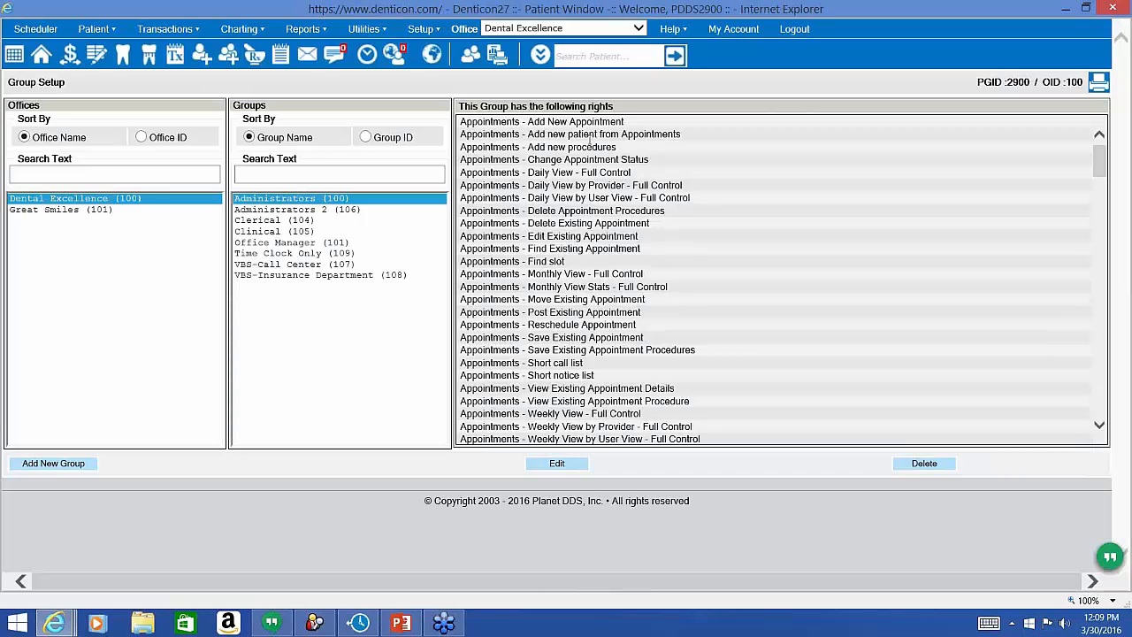
click(270, 220)
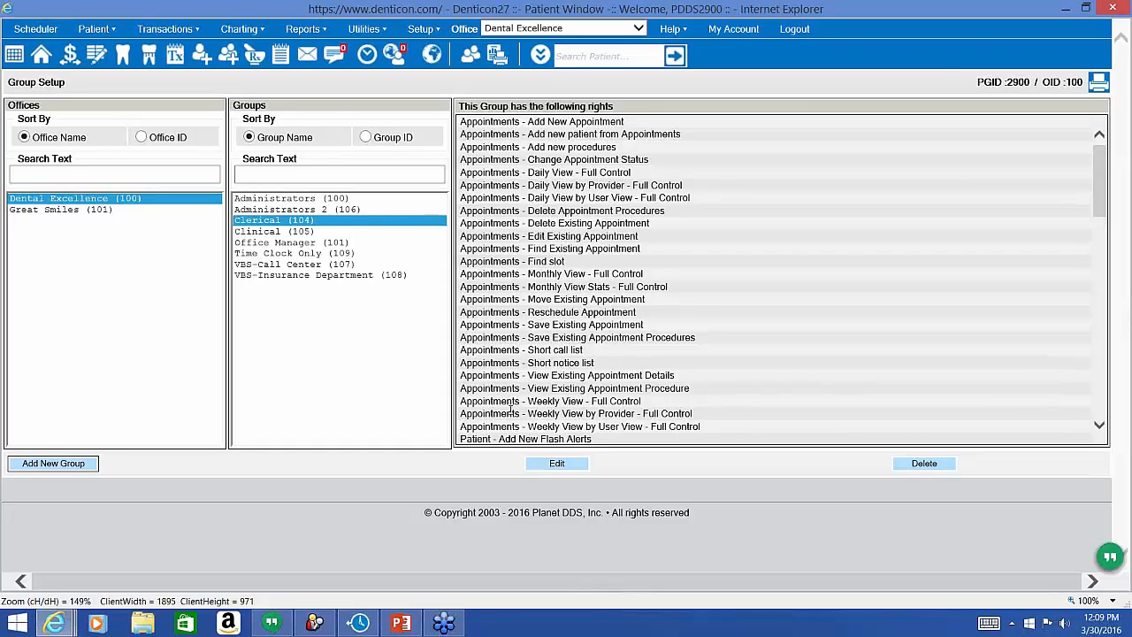
Edit the Clerical group's rights and highlight the Setup - Insurance Plans Screen View Only entry.
click(561, 467)
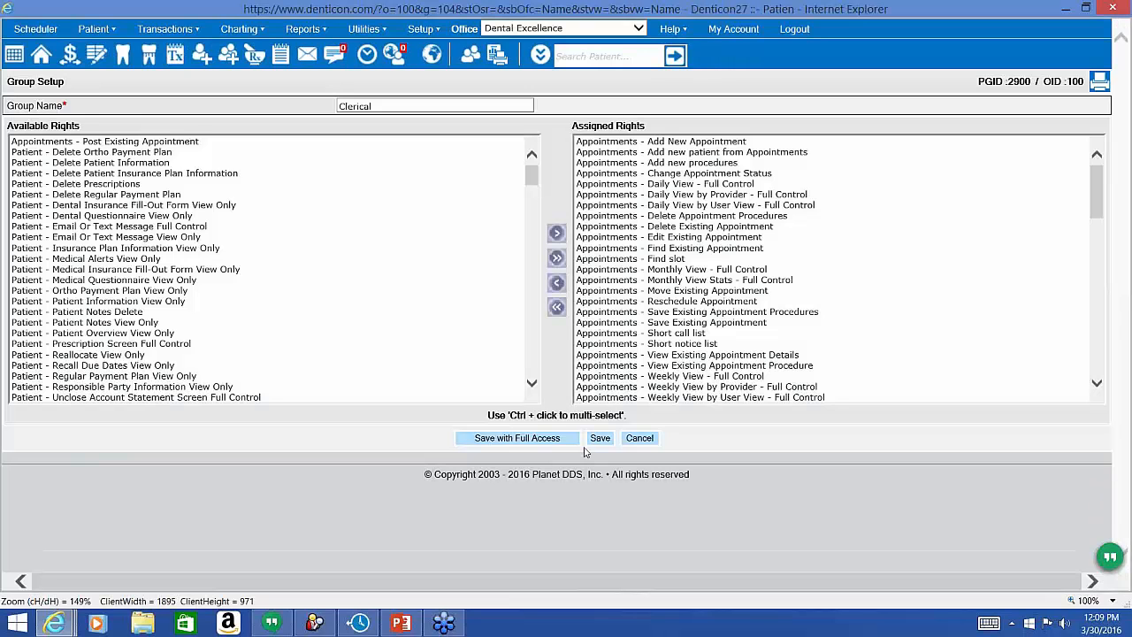
scroll(726, 324, down, 15)
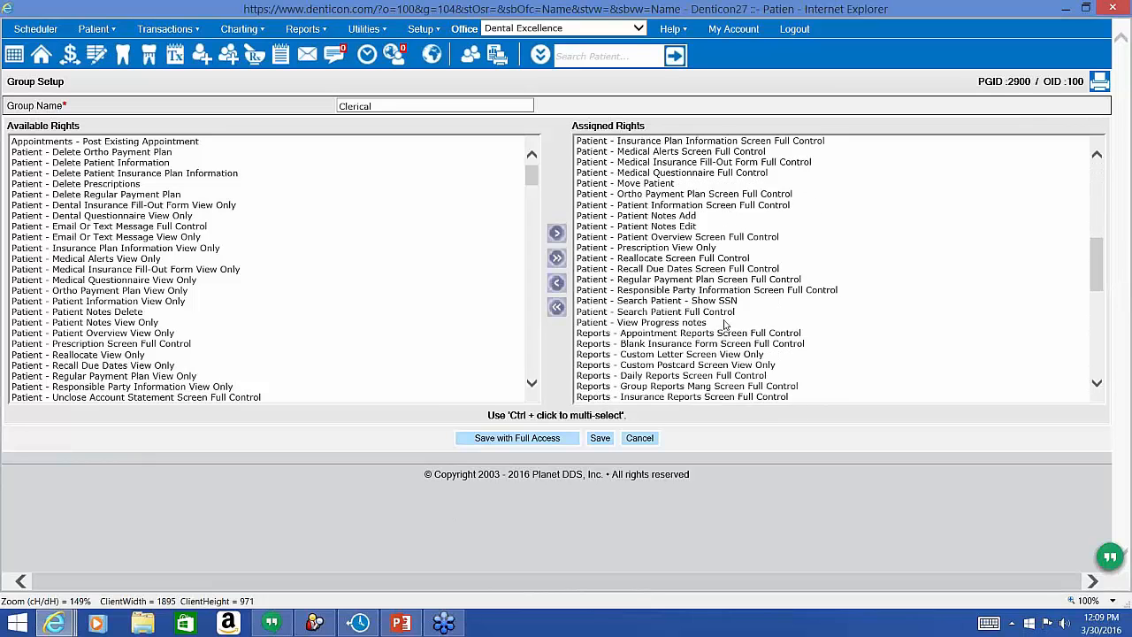
scroll(725, 324, down, 5)
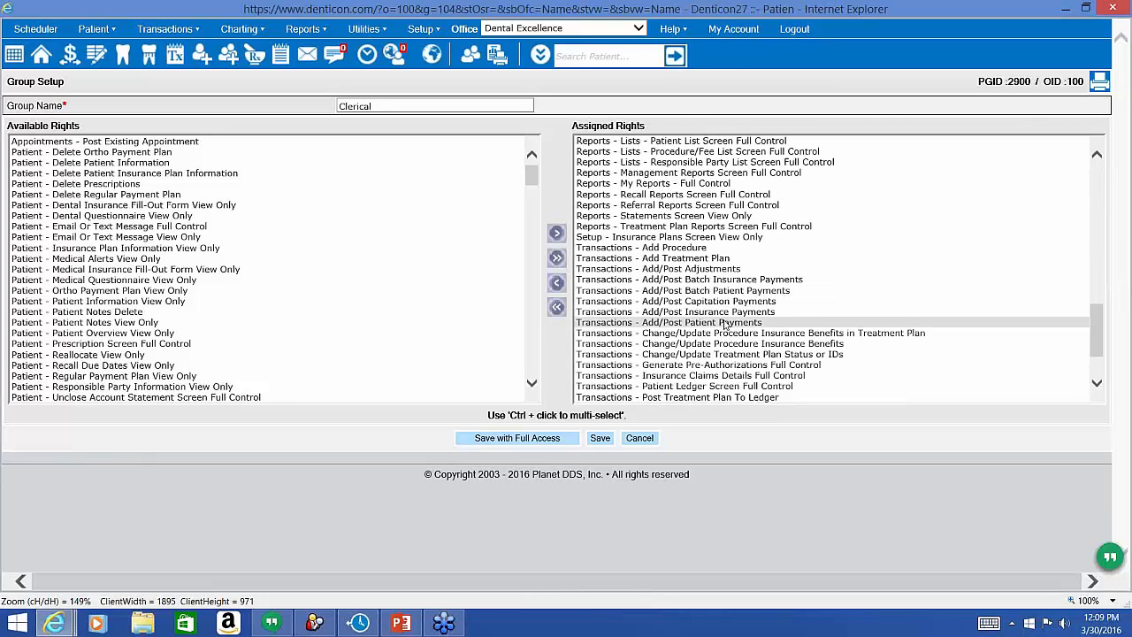
click(708, 238)
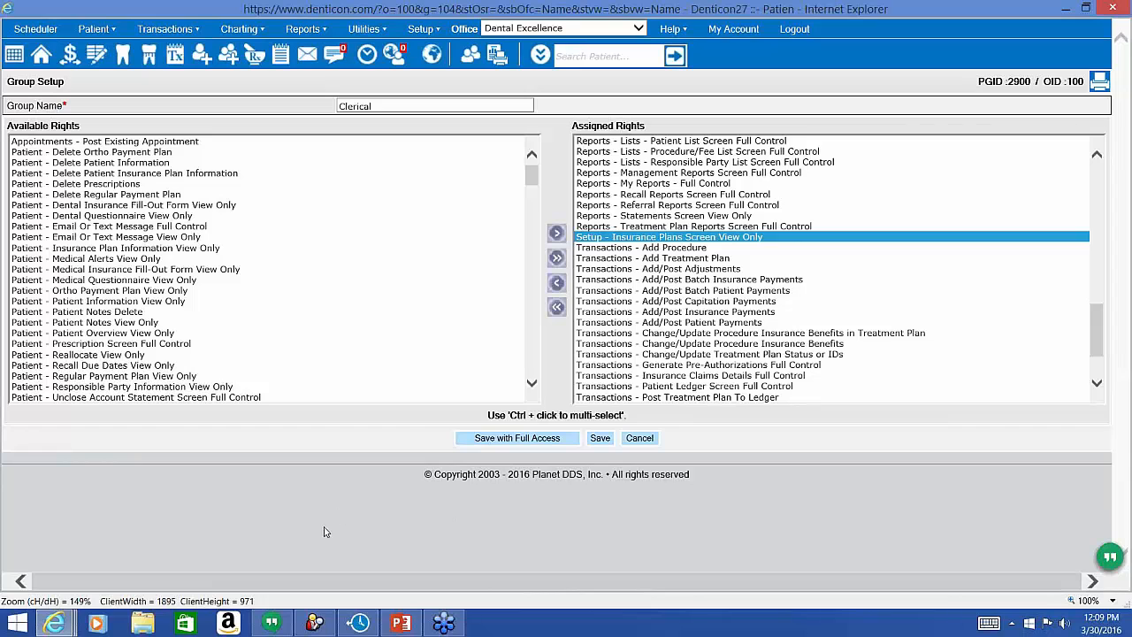
scroll(123, 336, down, 10)
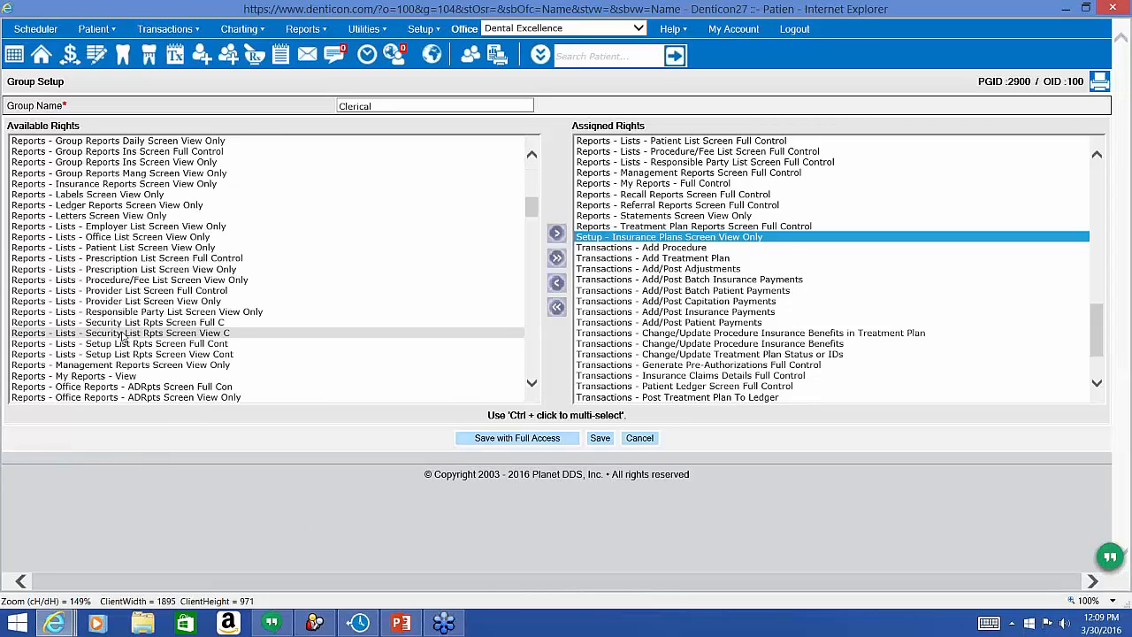
scroll(124, 336, down, 10)
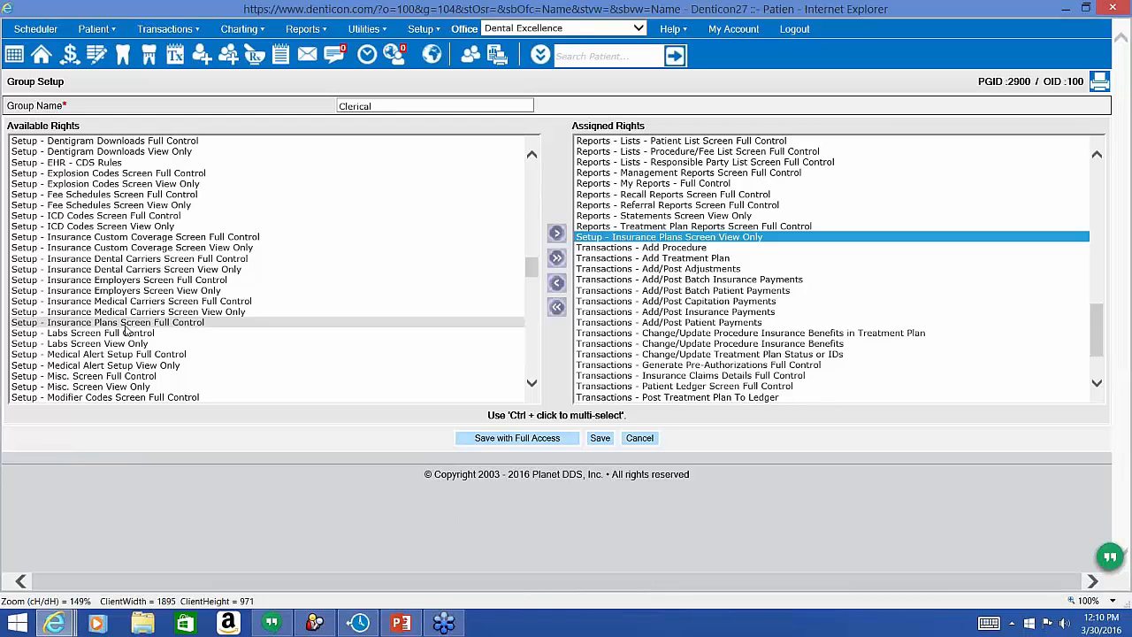
Open Dental Carriers setup and view the ASSURANT EMPLOYEE BENEFITS (725) carrier details.
click(421, 36)
mouse_move(452, 144)
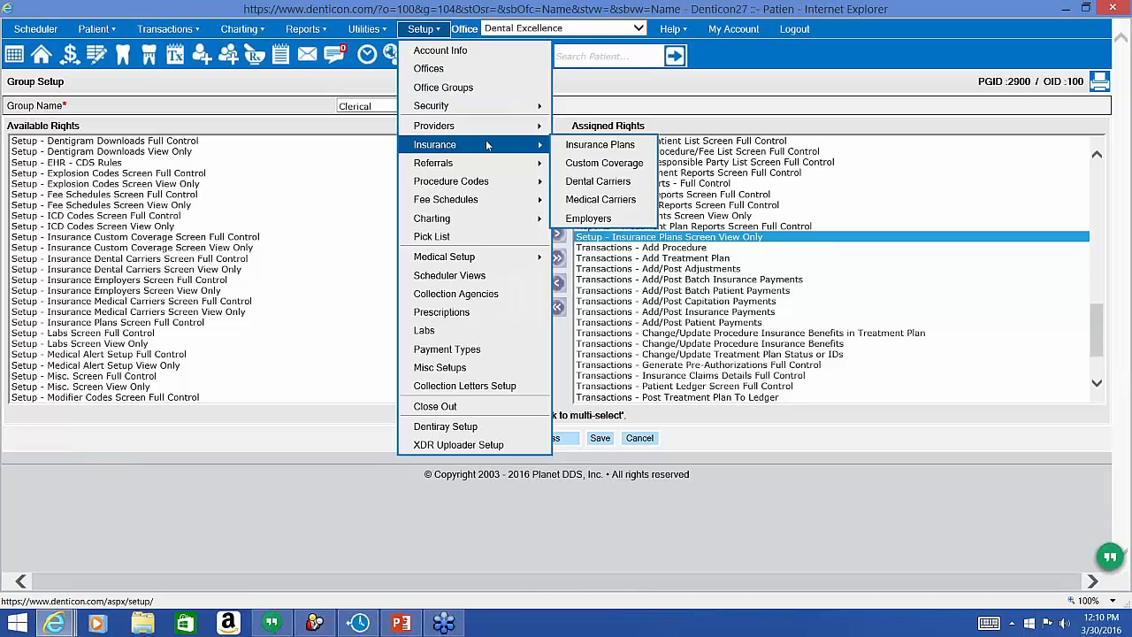
click(602, 191)
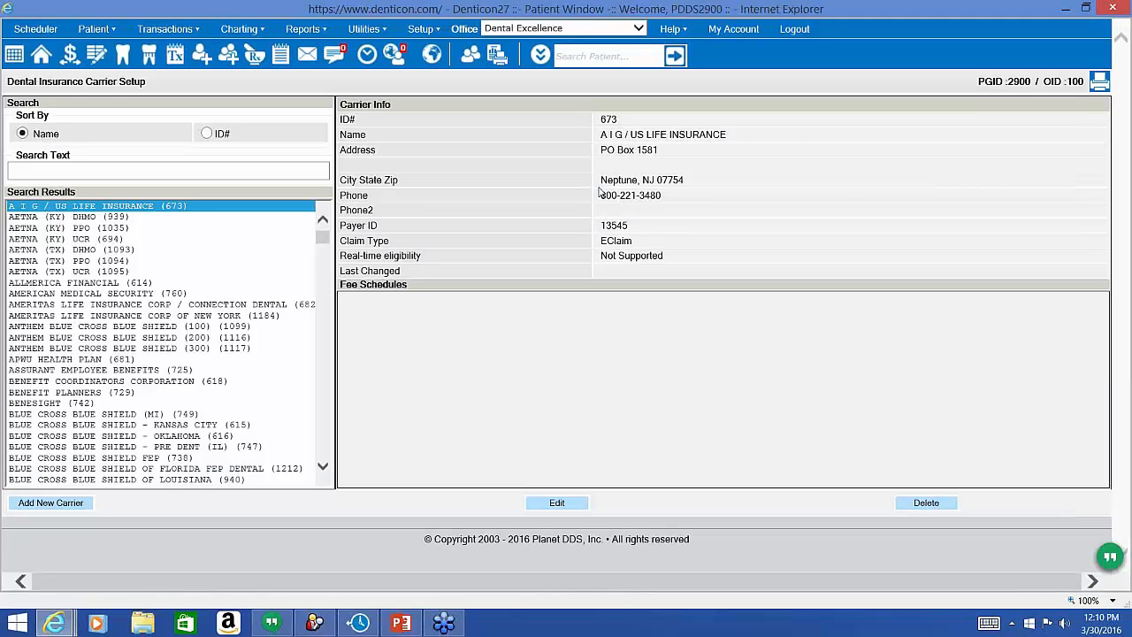
click(156, 371)
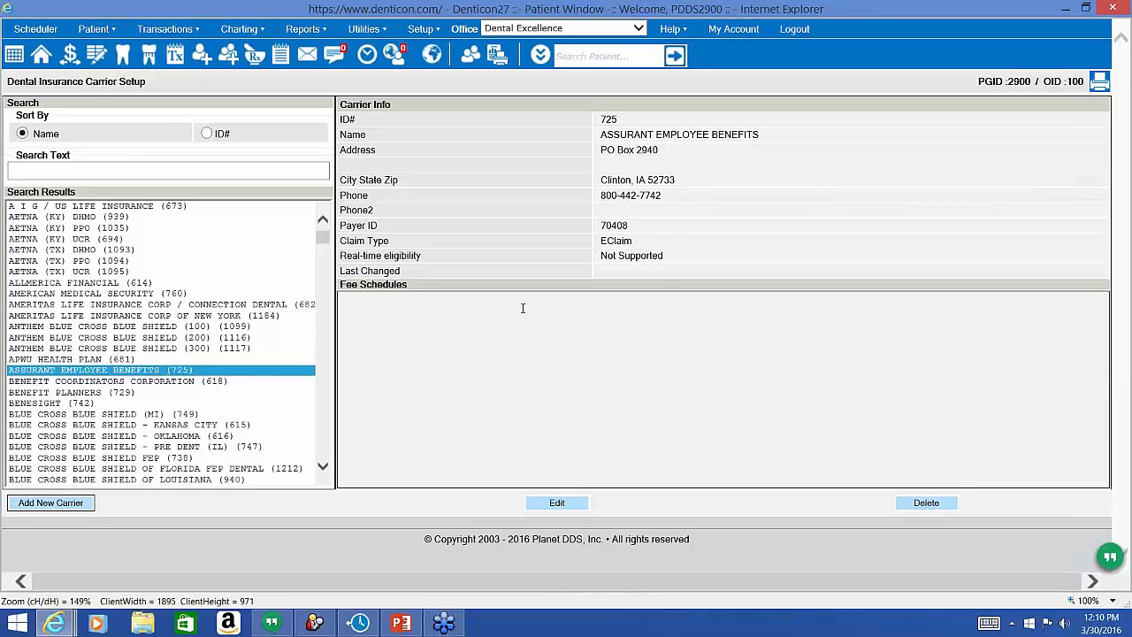
Reopen the carrier setup and highlight its Payer ID, Claim Type and EClaim value.
click(419, 31)
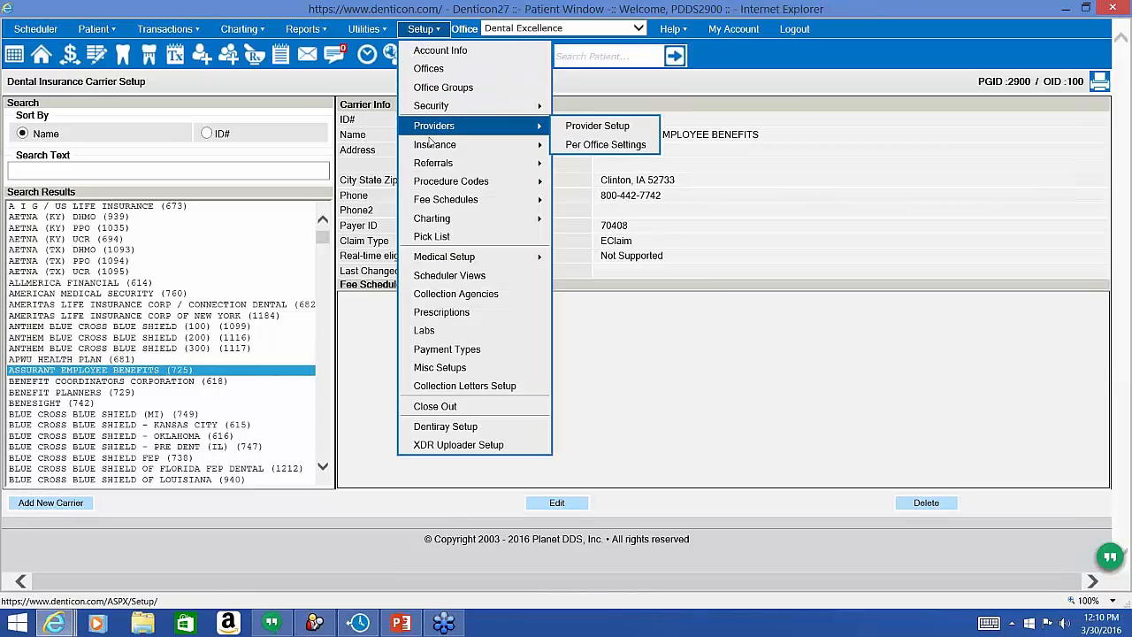
mouse_move(477, 163)
mouse_move(531, 144)
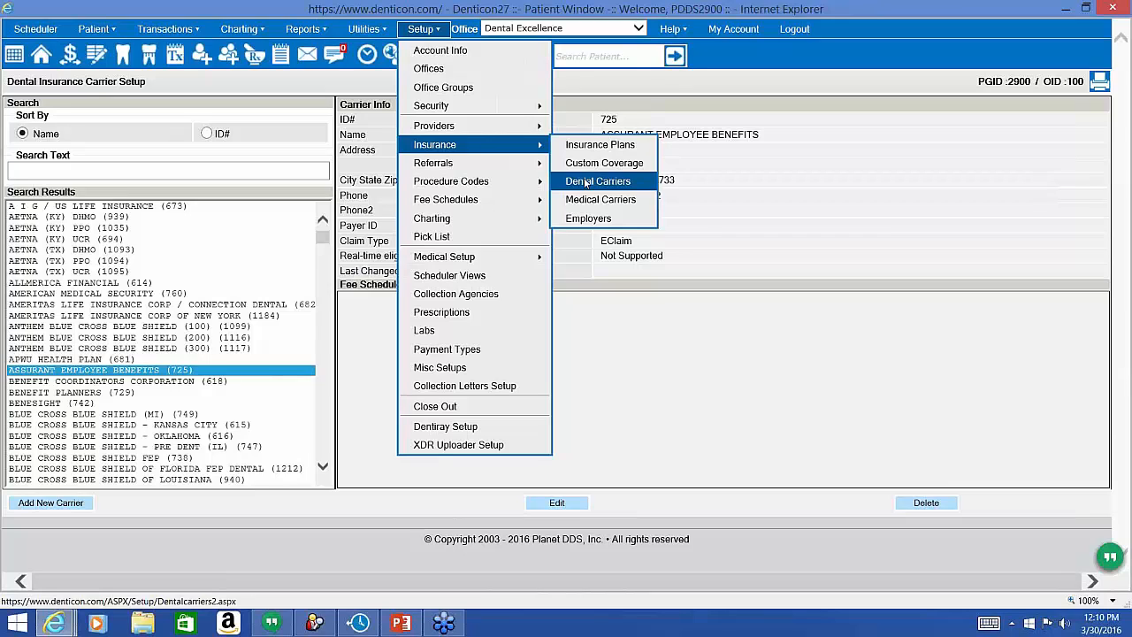
click(585, 181)
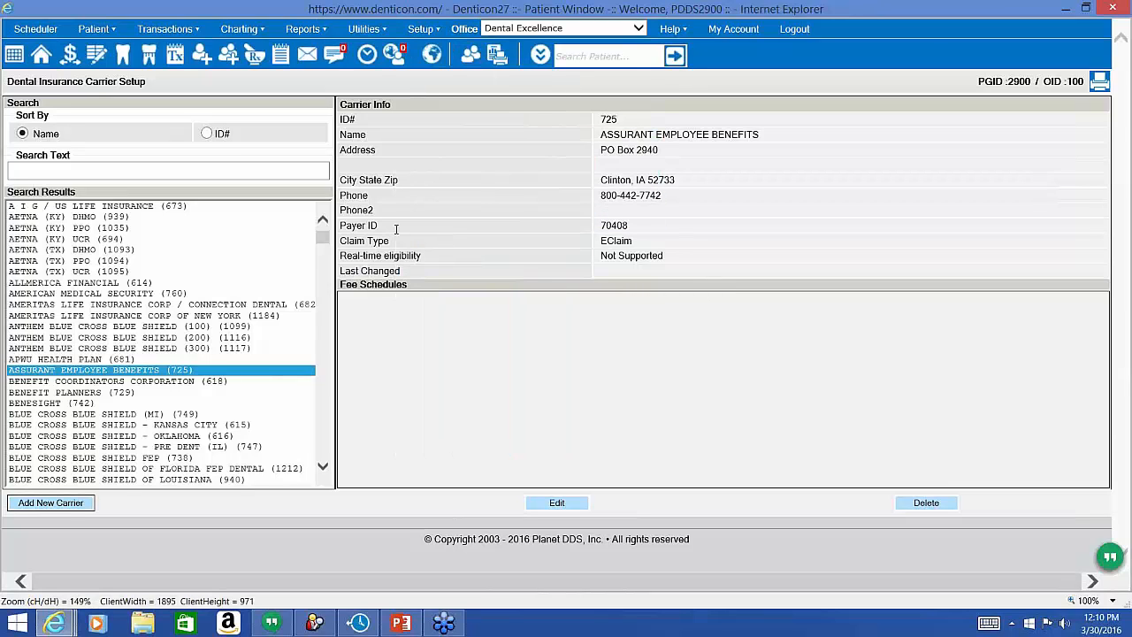
triple_click(396, 229)
drag(341, 241, 538, 235)
double_click(606, 241)
Open Fee Schedule Setup and highlight the HMO sample schedule's Insurance - Managed Care type.
click(425, 37)
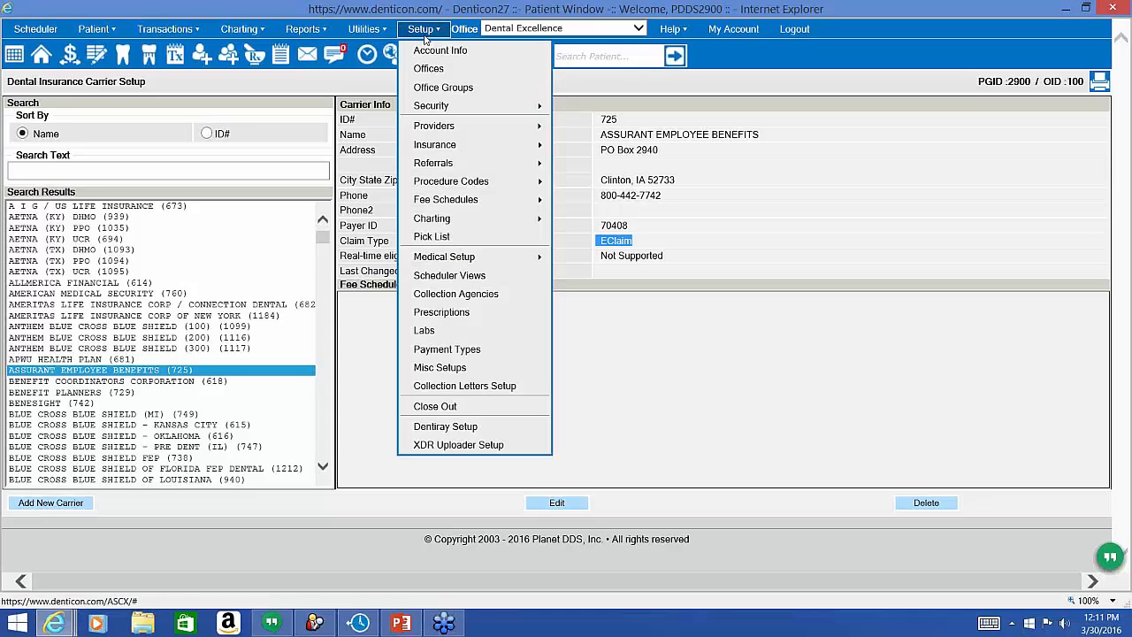
mouse_move(450, 201)
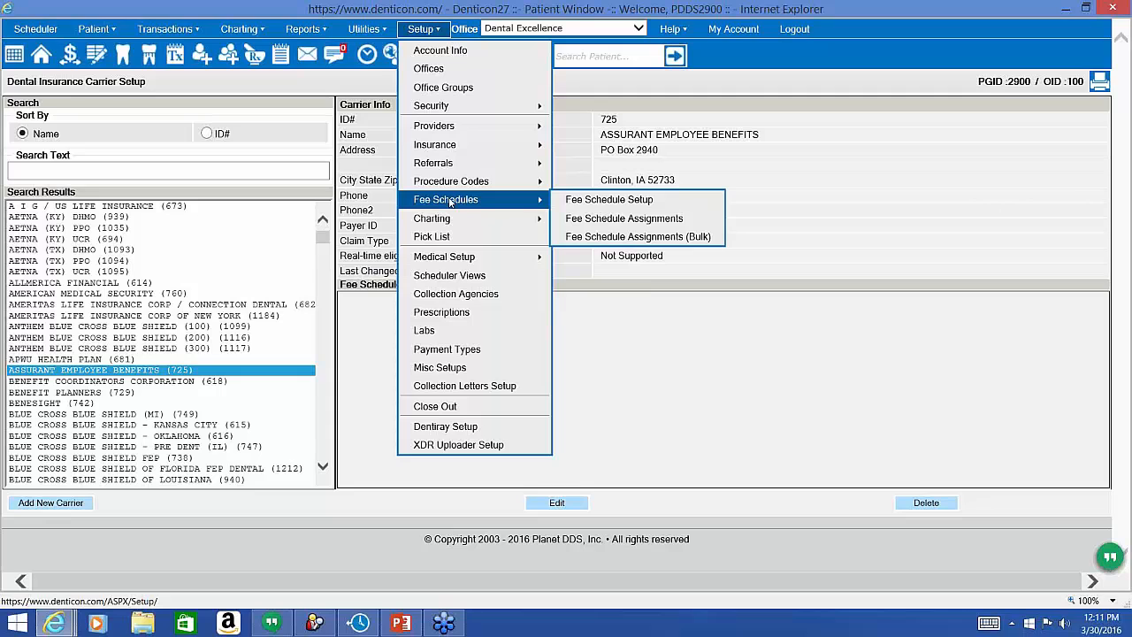
click(580, 201)
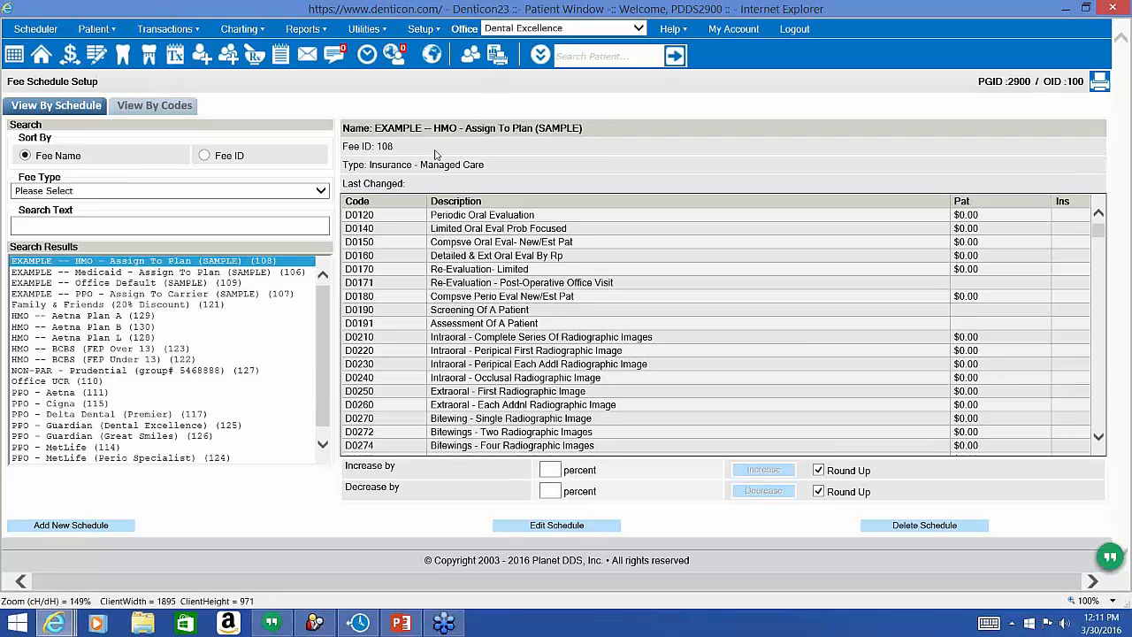
drag(492, 164, 395, 169)
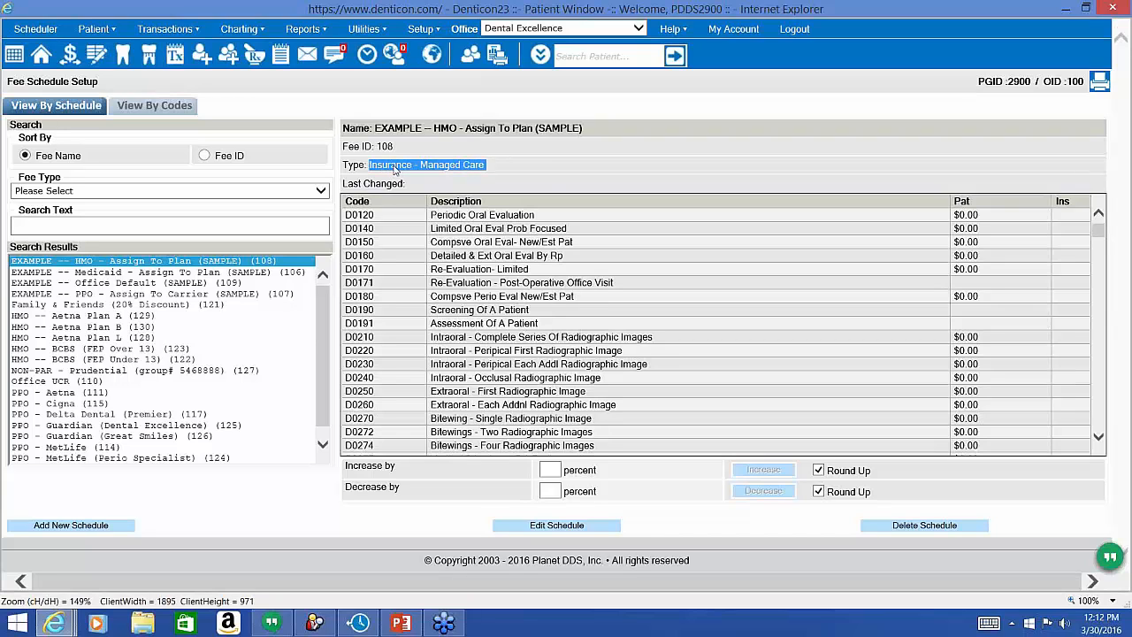
click(423, 32)
mouse_move(438, 147)
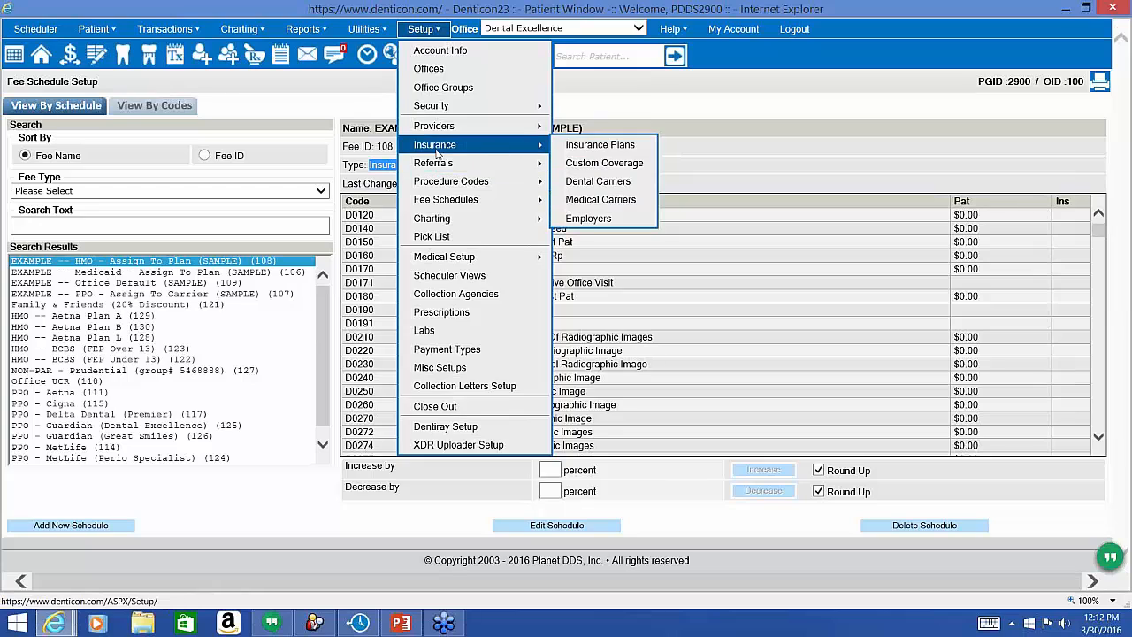
Start a new insurance plan as a Dental plan of type Discount.
click(586, 149)
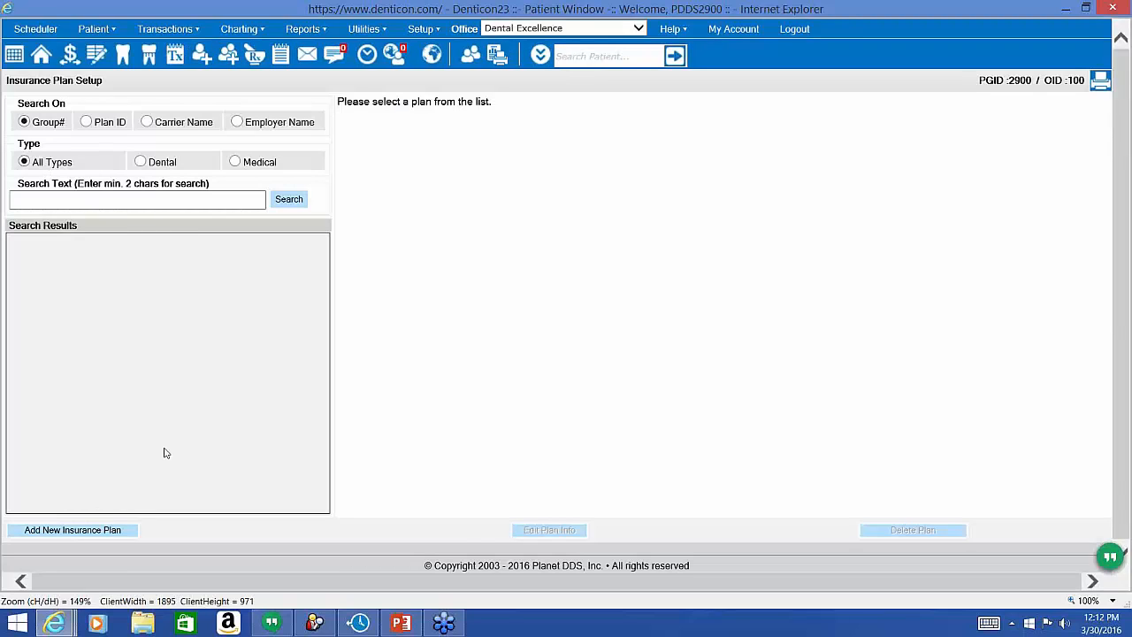
click(112, 531)
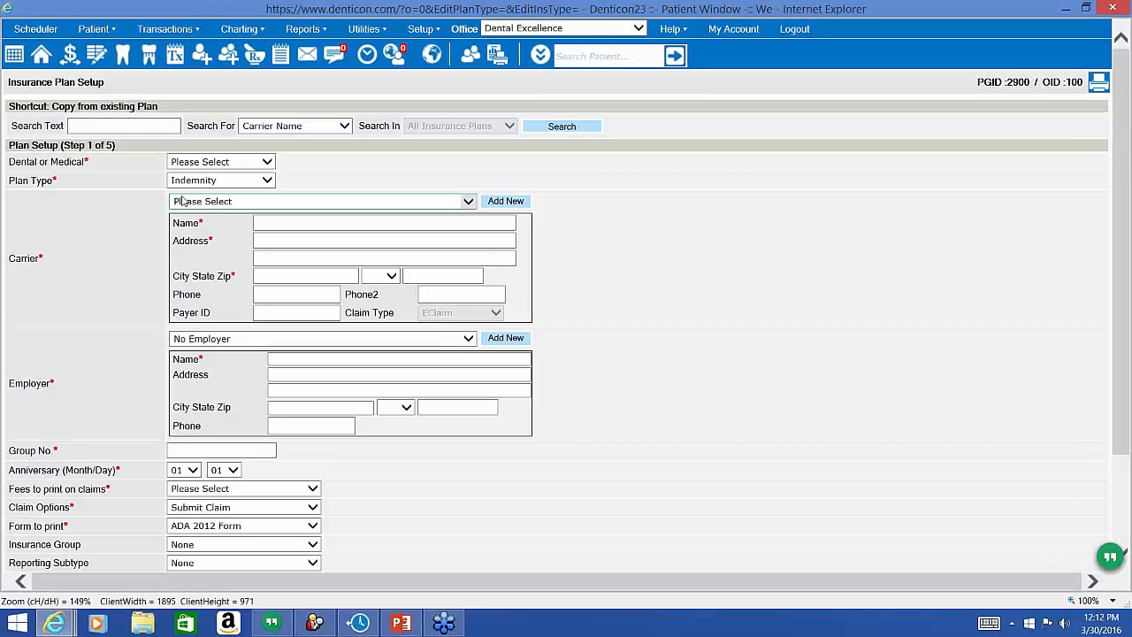
click(208, 162)
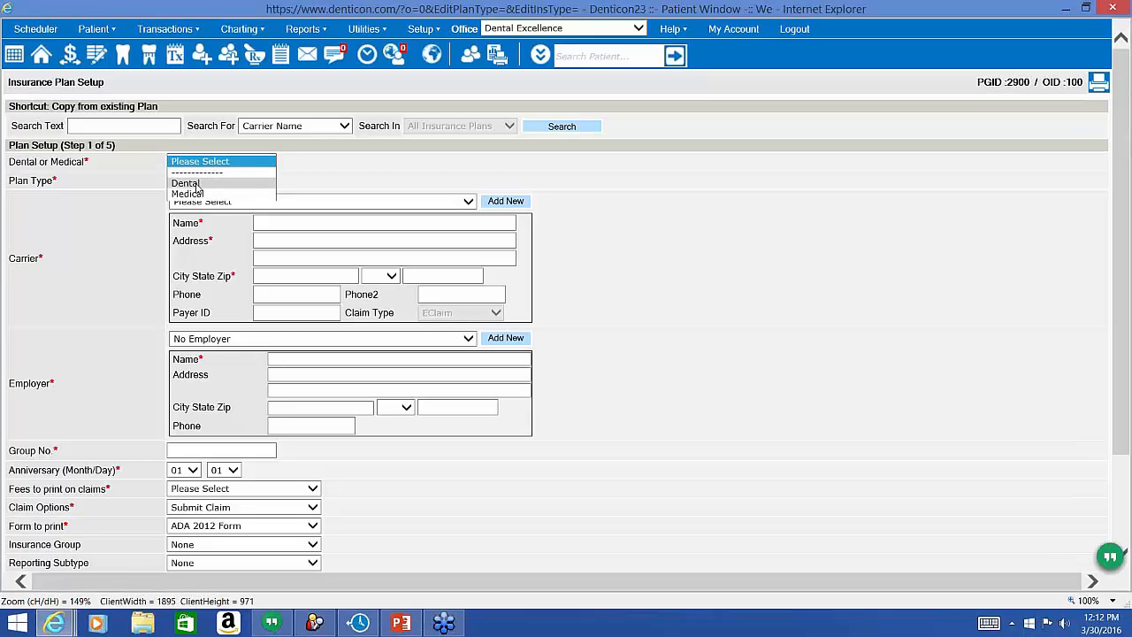
click(197, 183)
click(187, 183)
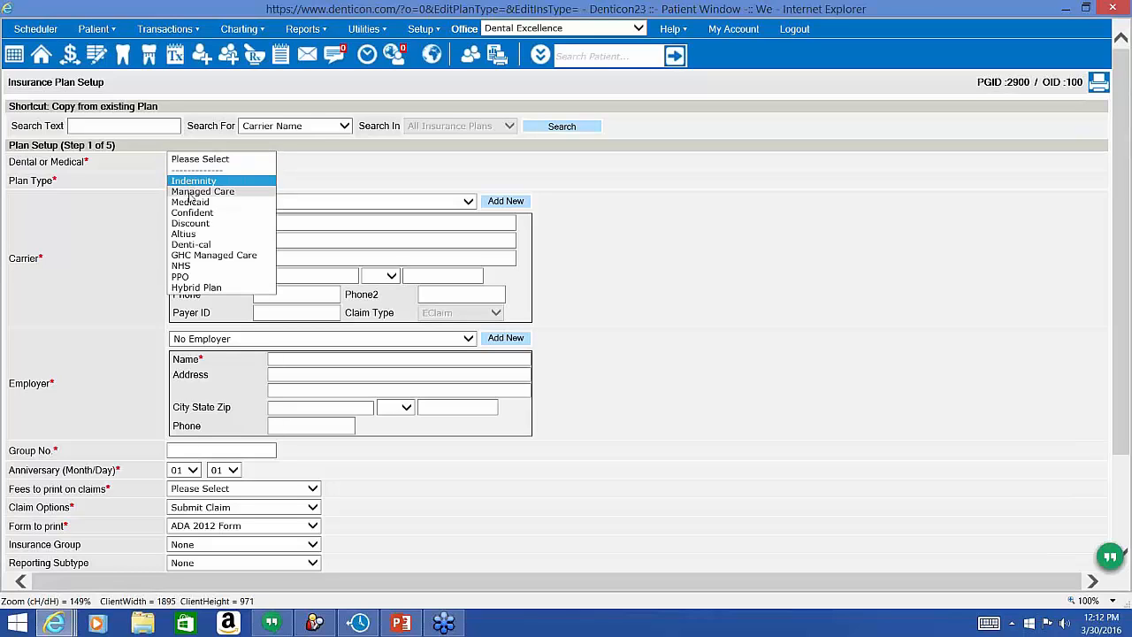
click(192, 223)
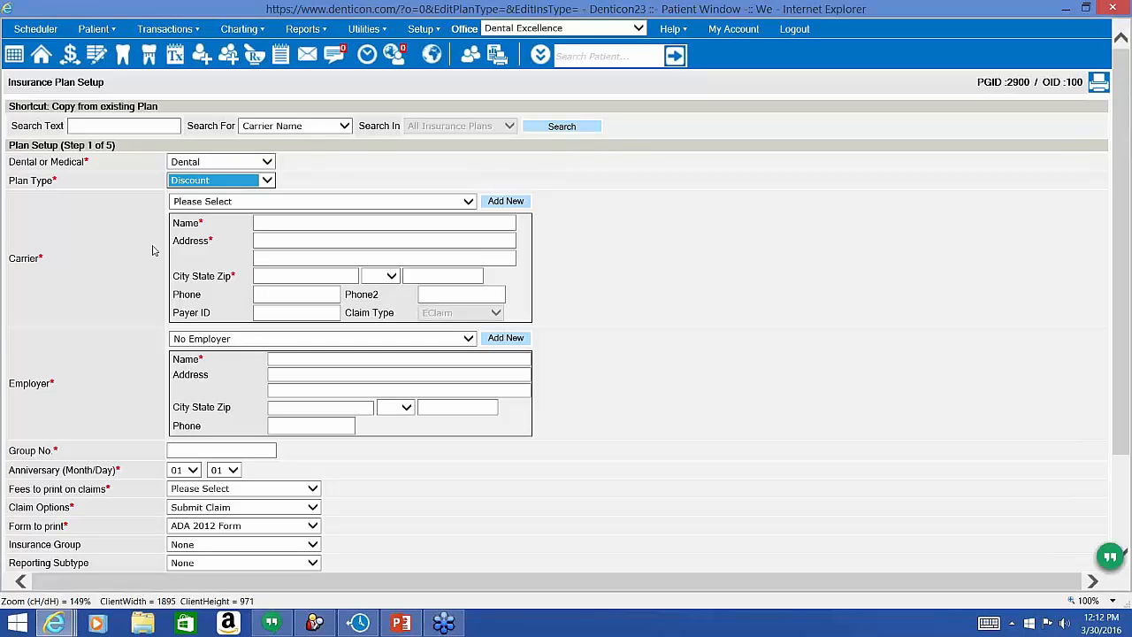
Choose CAREINGTON / EMPLOYER SERVICES as carrier and keep No Employer.
click(229, 202)
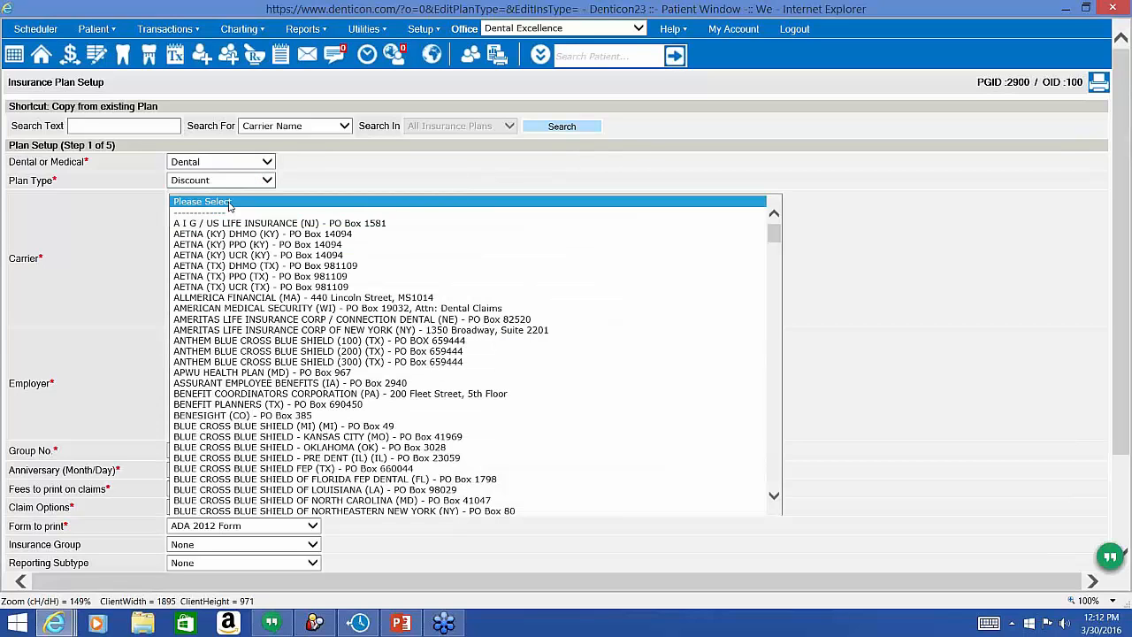
scroll(257, 356, down, 5)
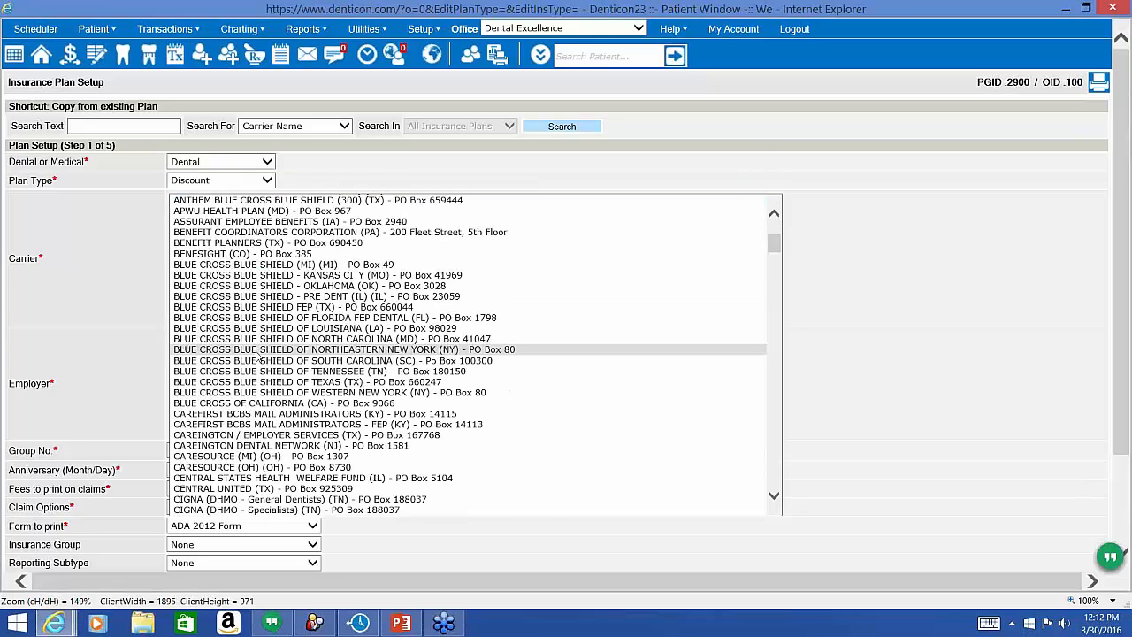
scroll(257, 356, down, 5)
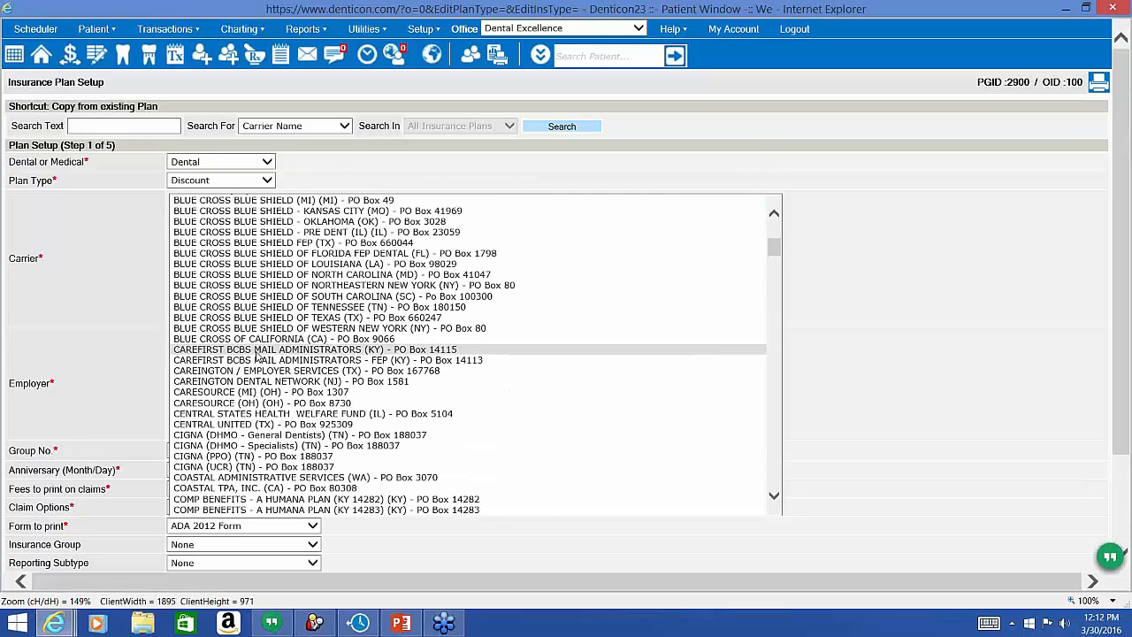
scroll(256, 357, up, 3)
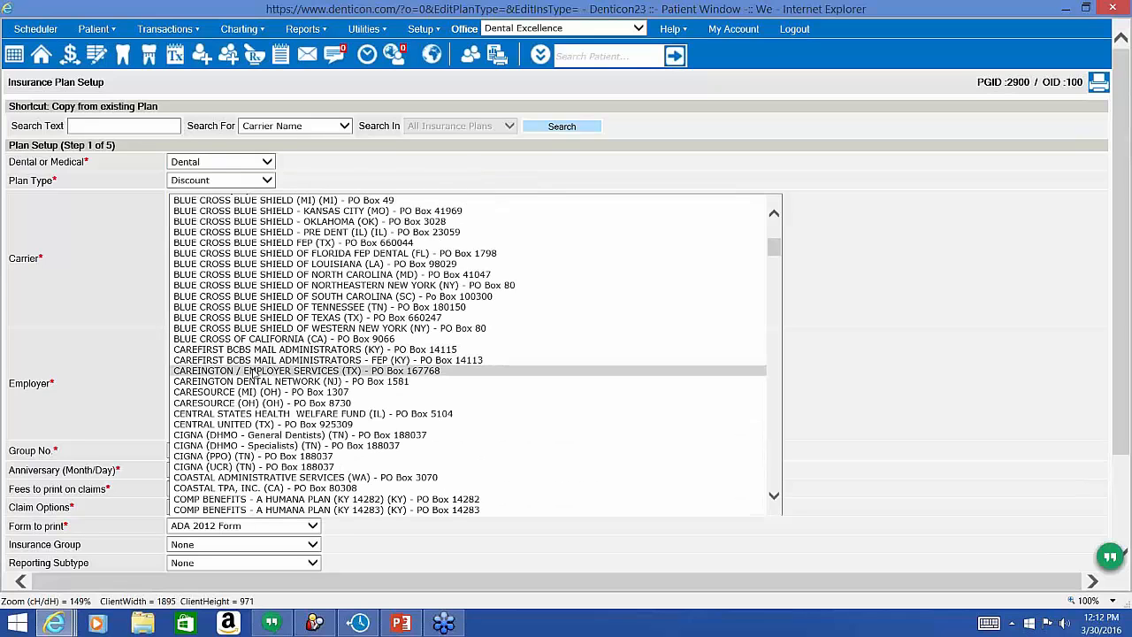
click(254, 372)
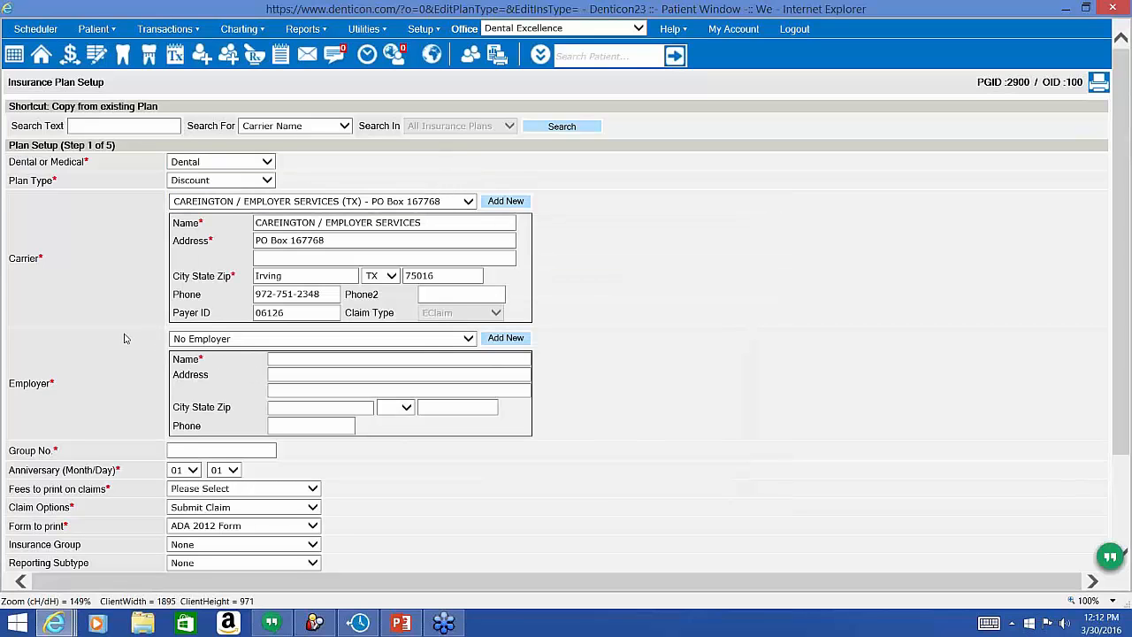
click(209, 338)
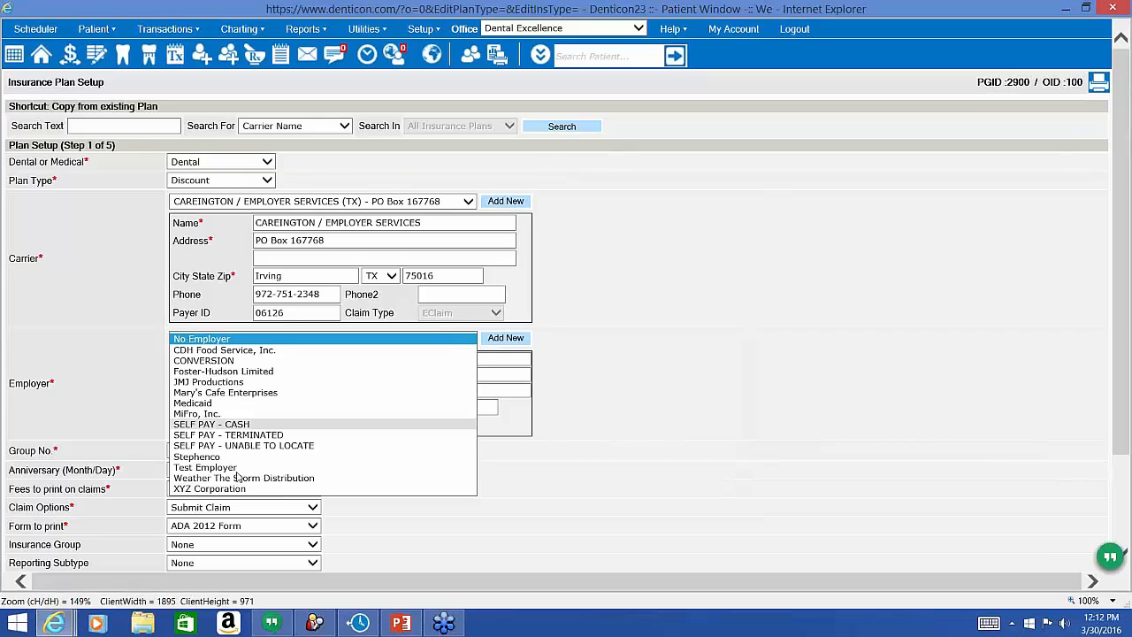
click(112, 405)
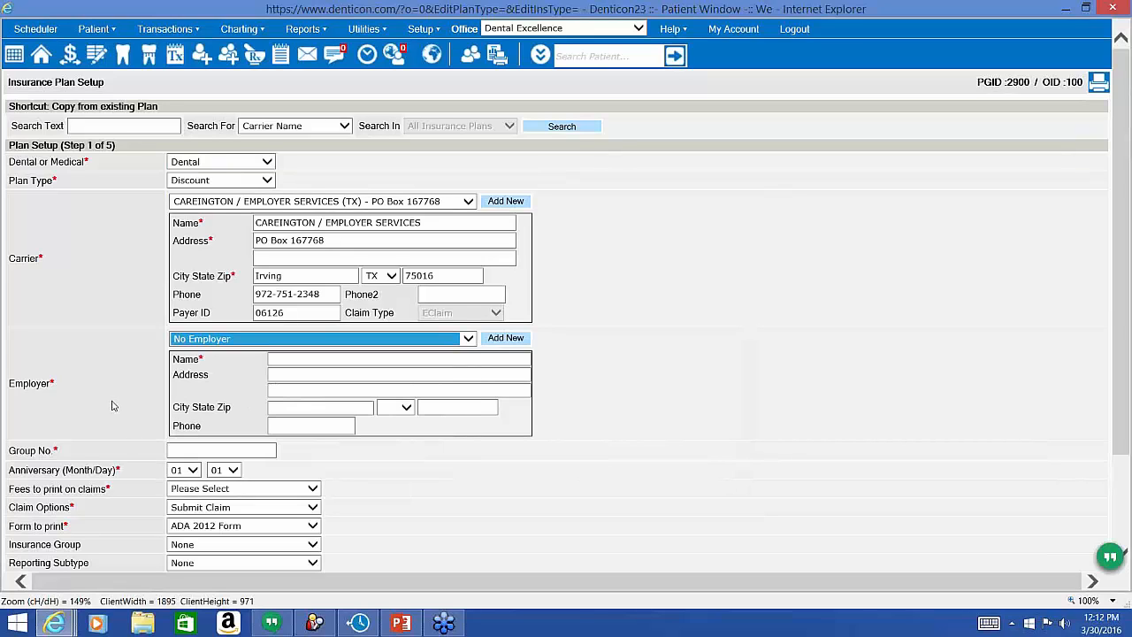
Enter 'gold plan' as the plan's group number.
click(183, 450)
text(d)
key(BackSpace)
text(d)
key(BackSpace)
text(gold plan)
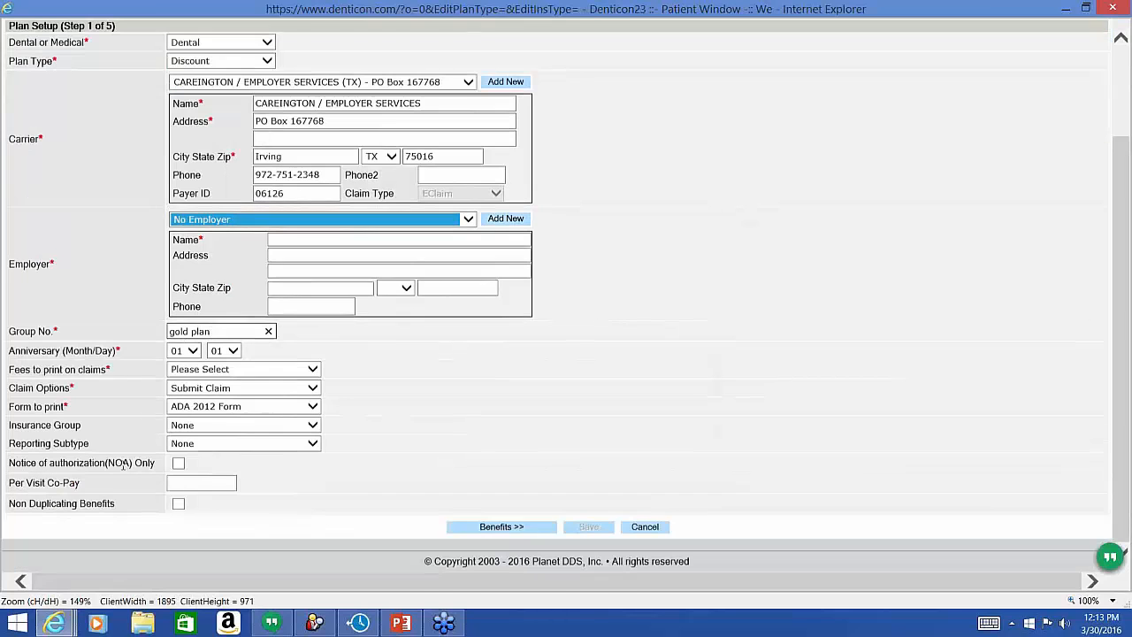
Choose Office UCR Fees for claim printing and 'Do not Submit a claim' as the claim option.
scroll(124, 464, down, 3)
click(285, 370)
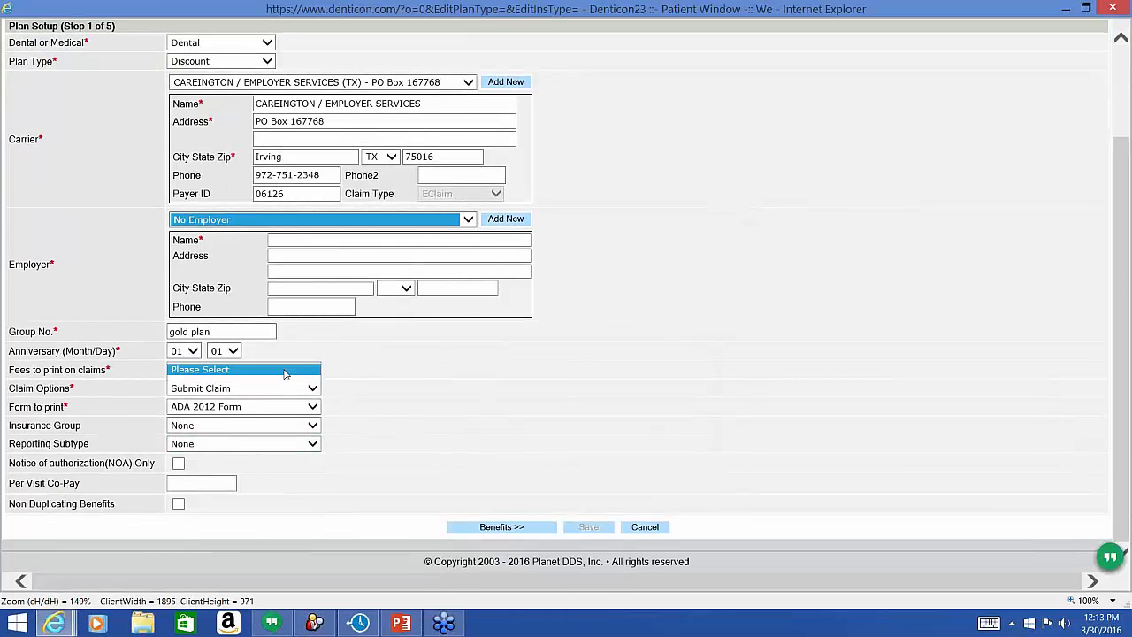
click(254, 391)
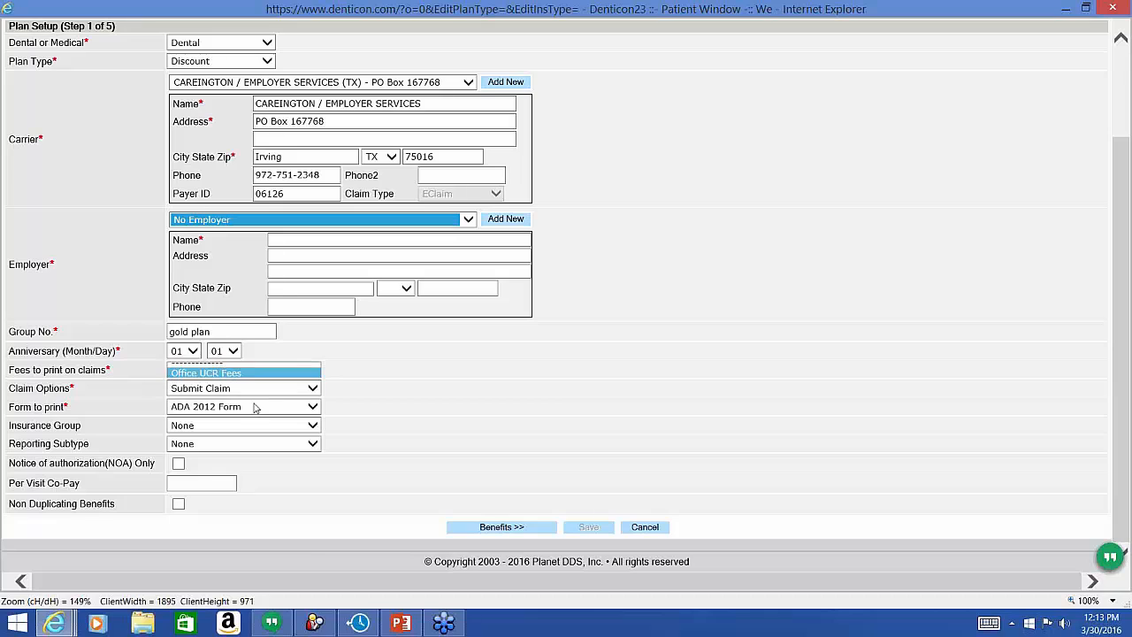
click(110, 372)
click(192, 374)
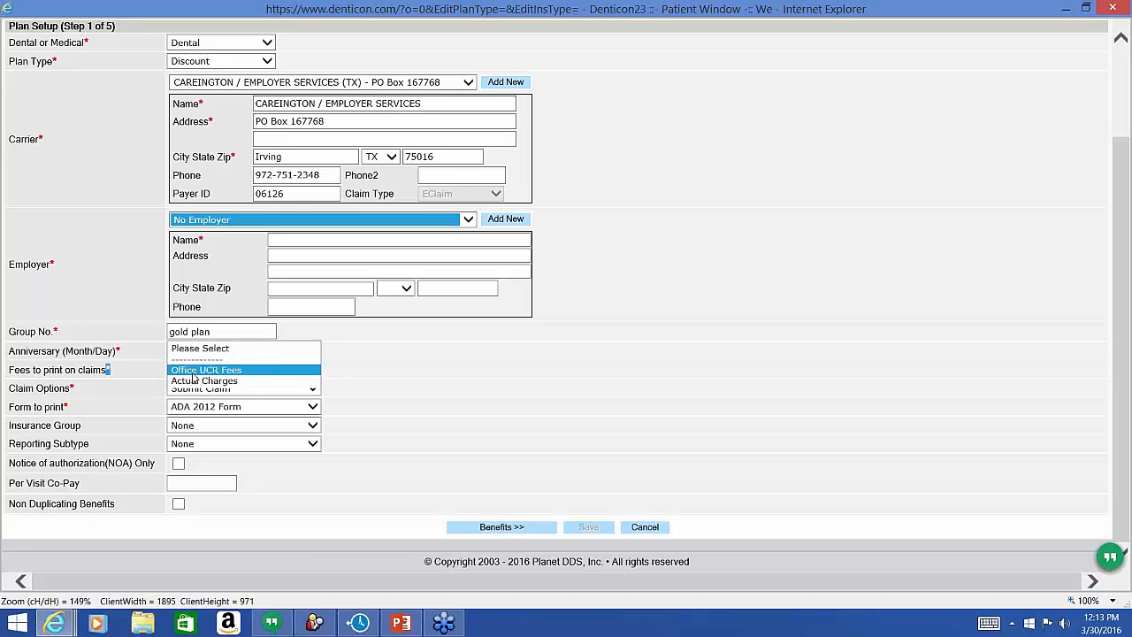
click(140, 385)
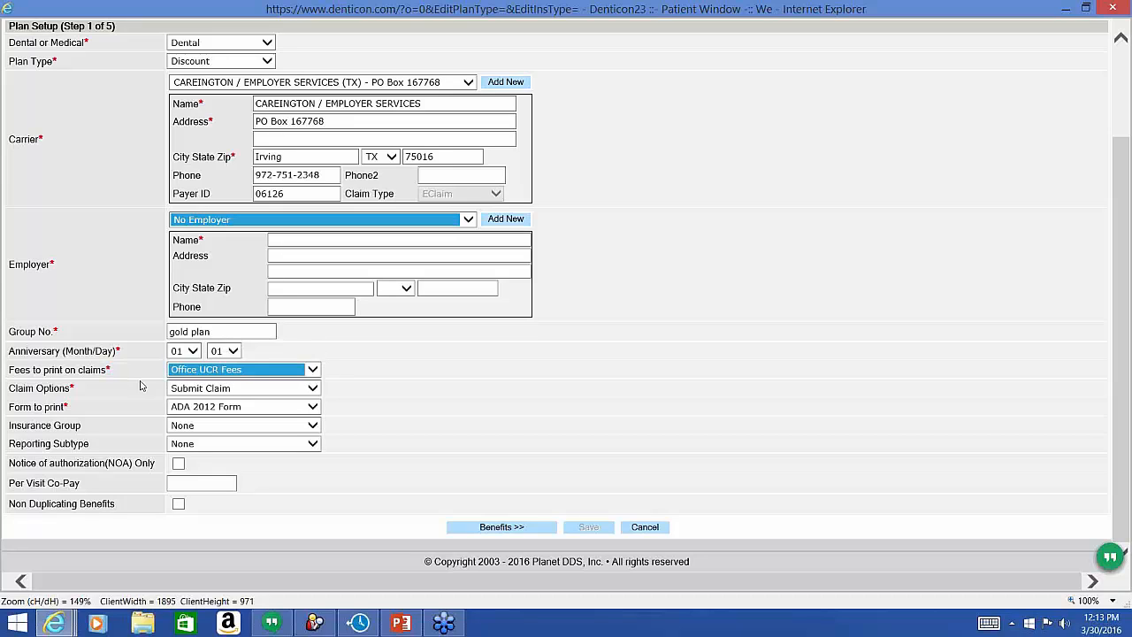
click(190, 390)
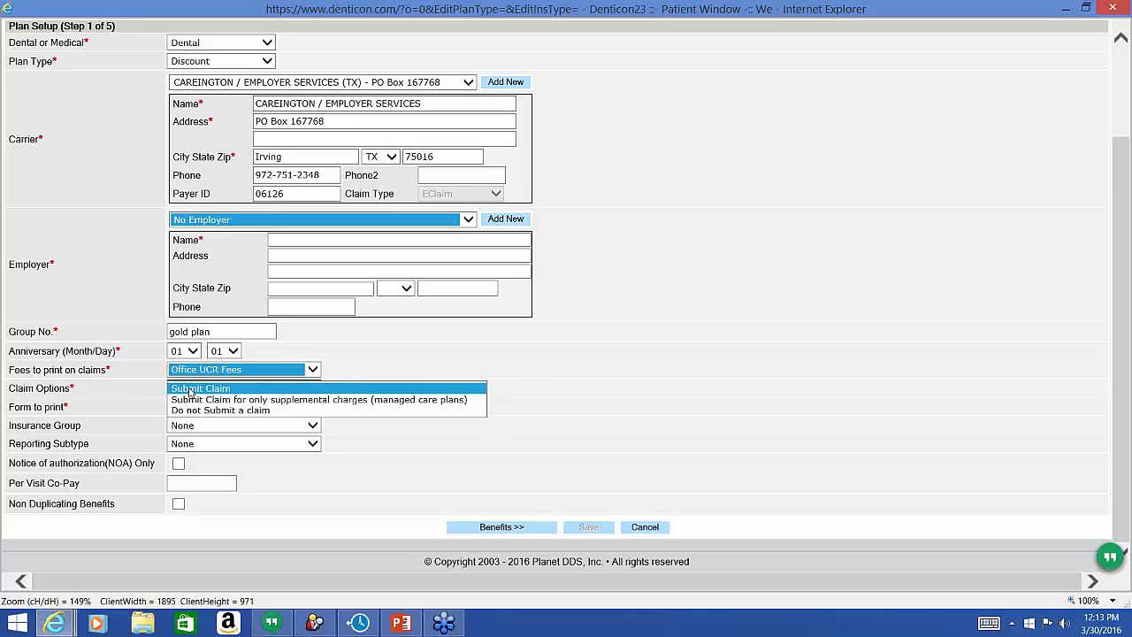
click(198, 410)
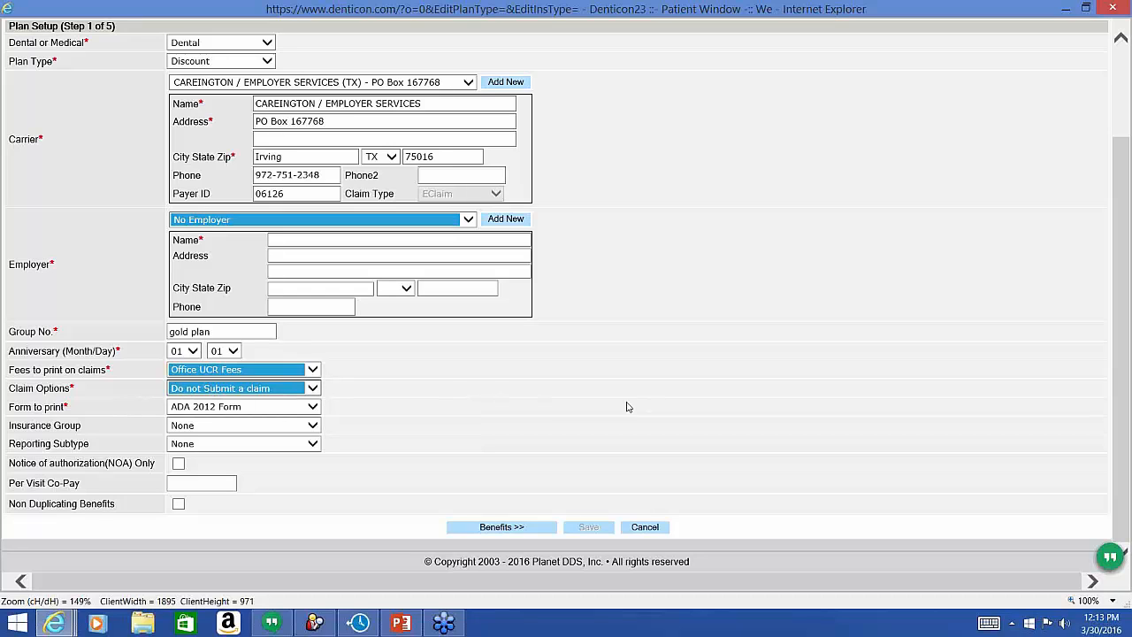
Step through Benefits and Coverage to the Fee Schedule step, keeping No Fee Schedule.
click(525, 533)
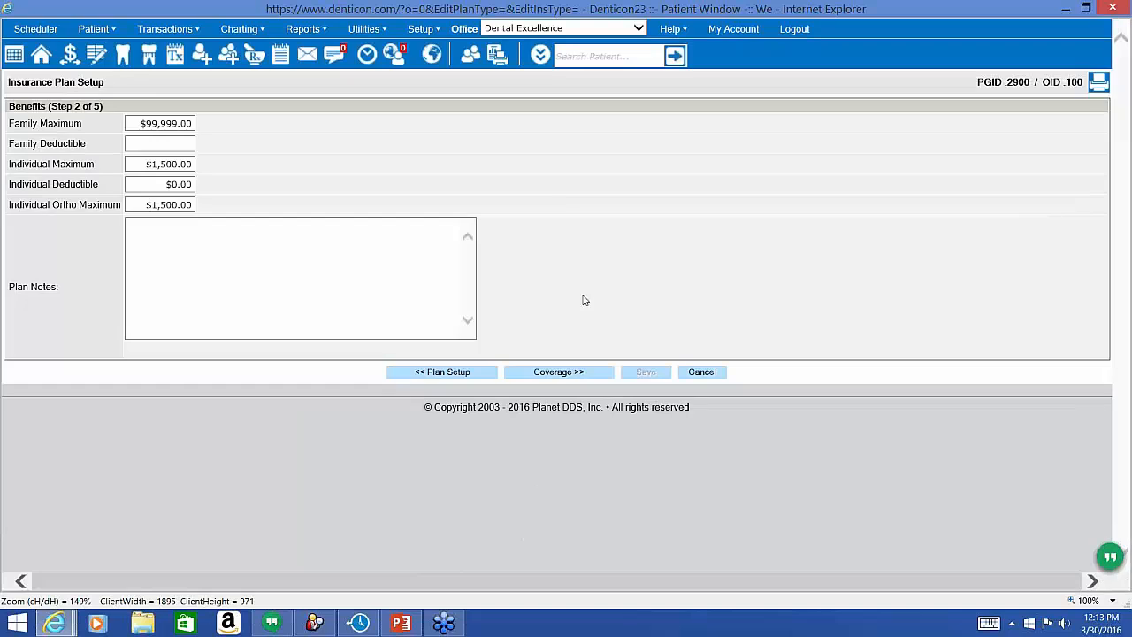
click(546, 375)
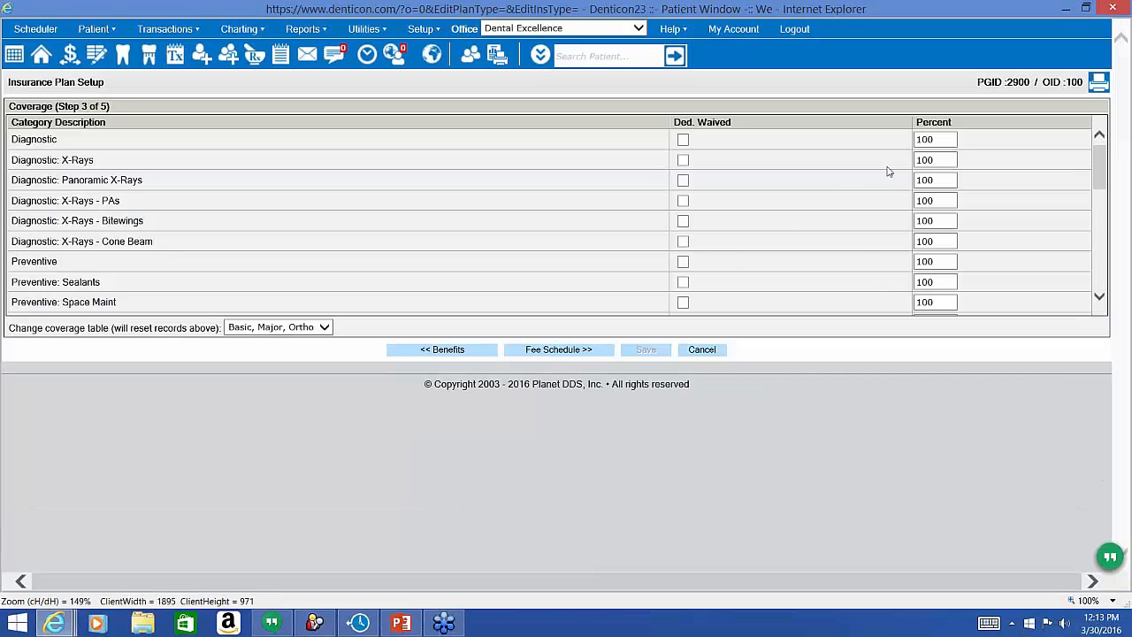
click(573, 353)
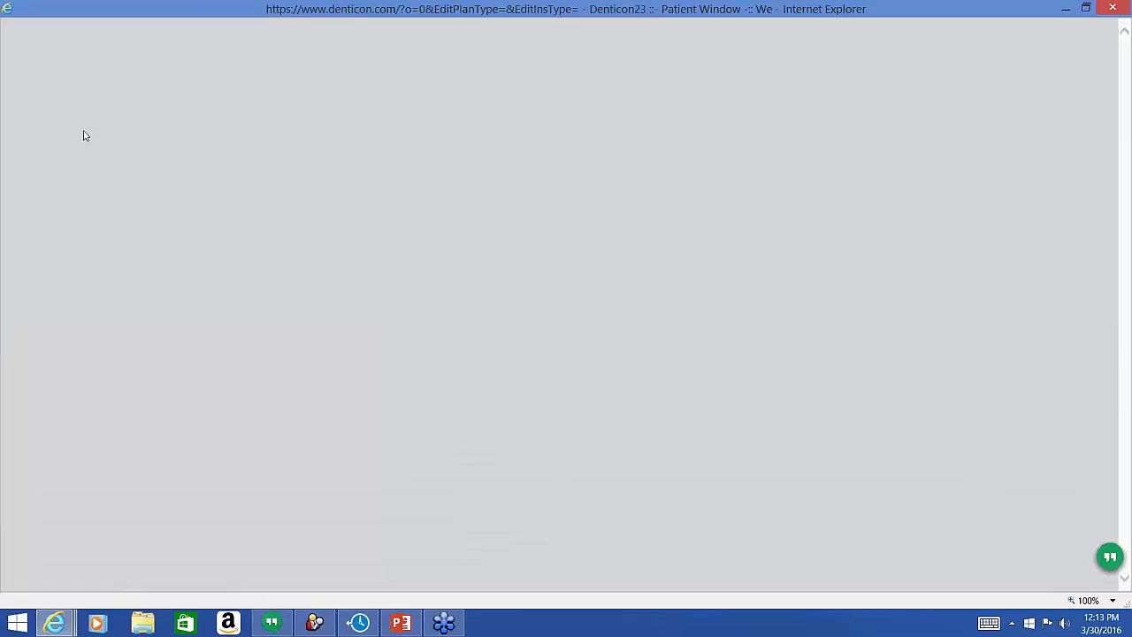
click(87, 148)
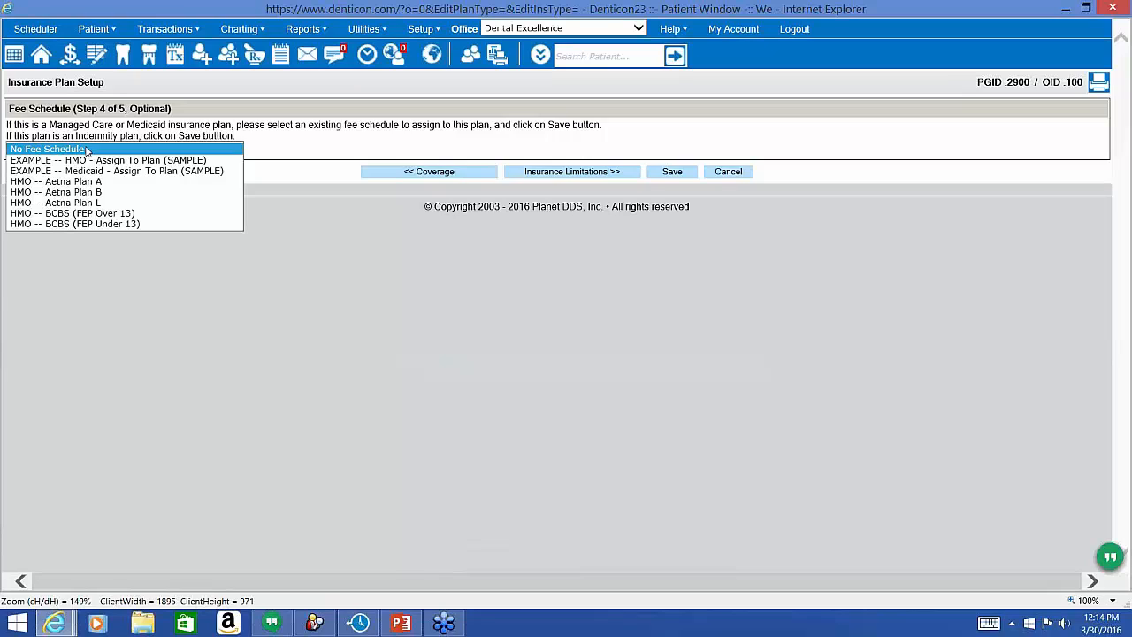
click(112, 306)
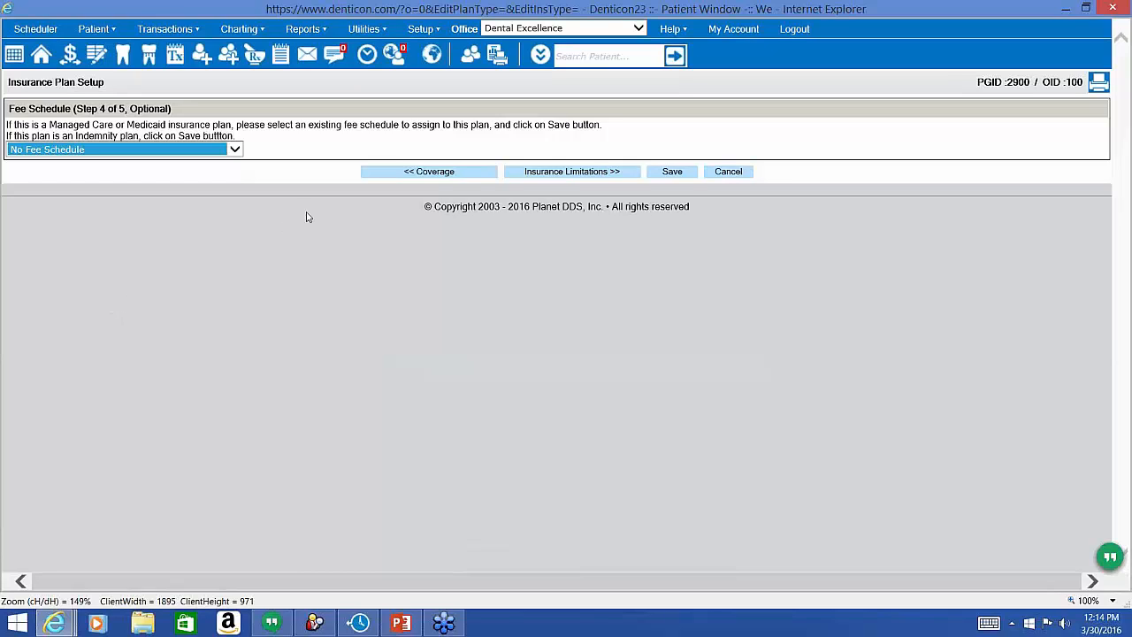
click(247, 189)
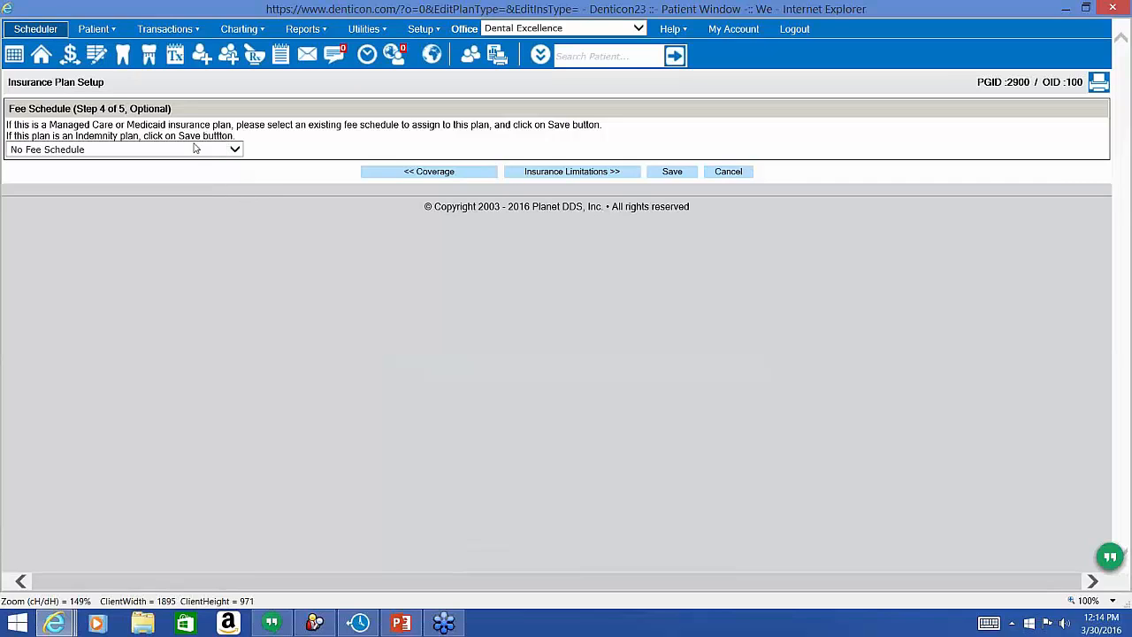
Switch to the other family member via Recent Patients and open their Primary dental plan page.
click(41, 58)
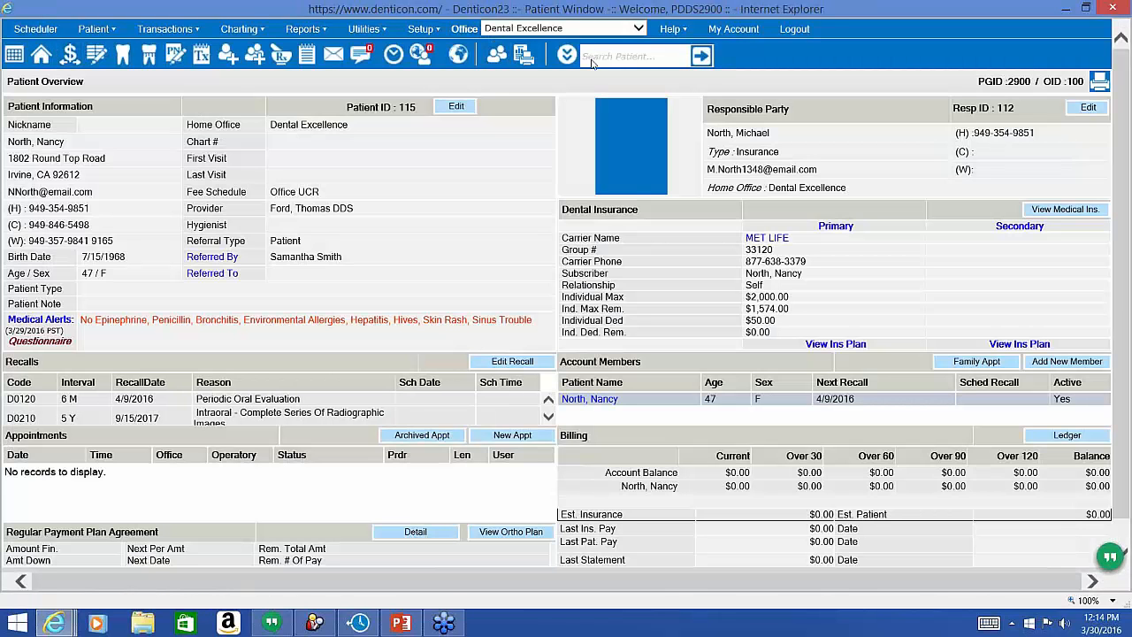
click(567, 56)
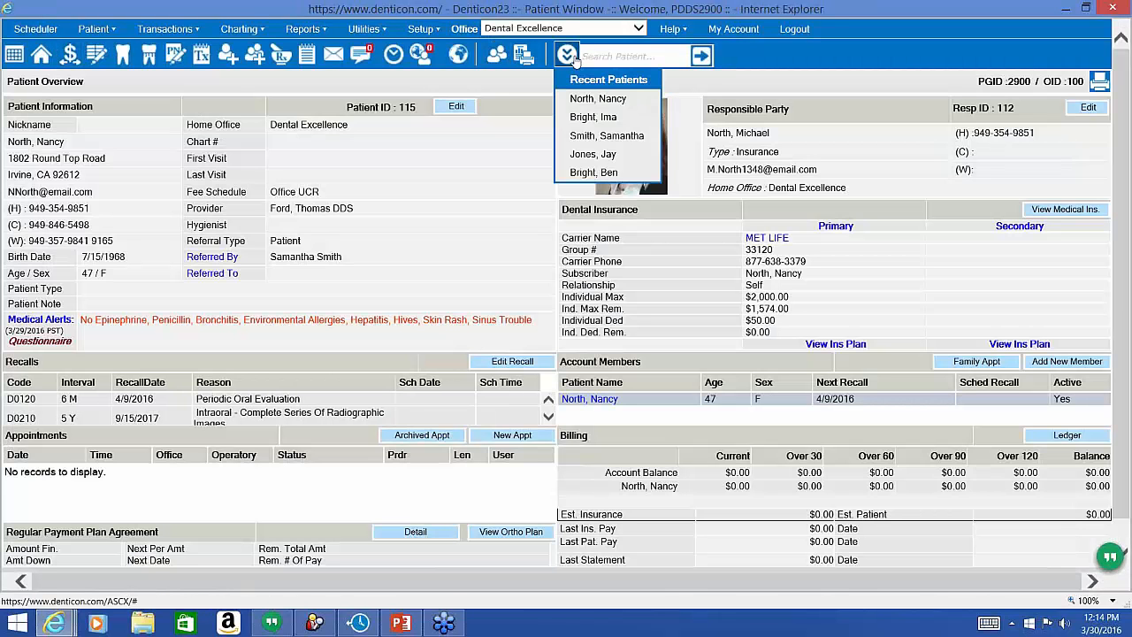
click(601, 123)
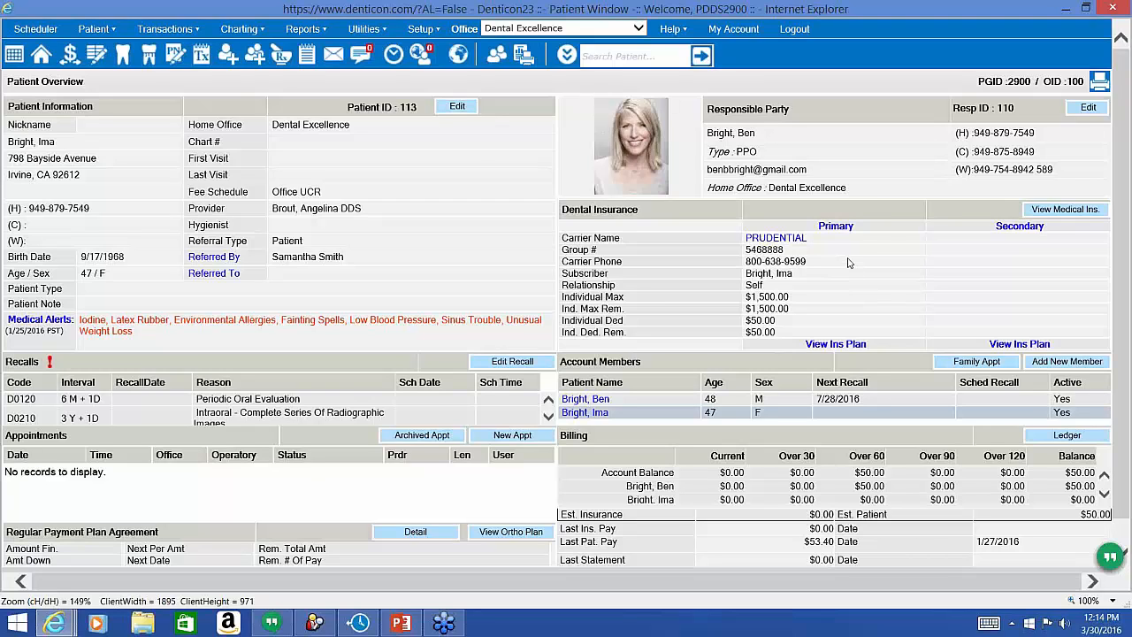
click(836, 226)
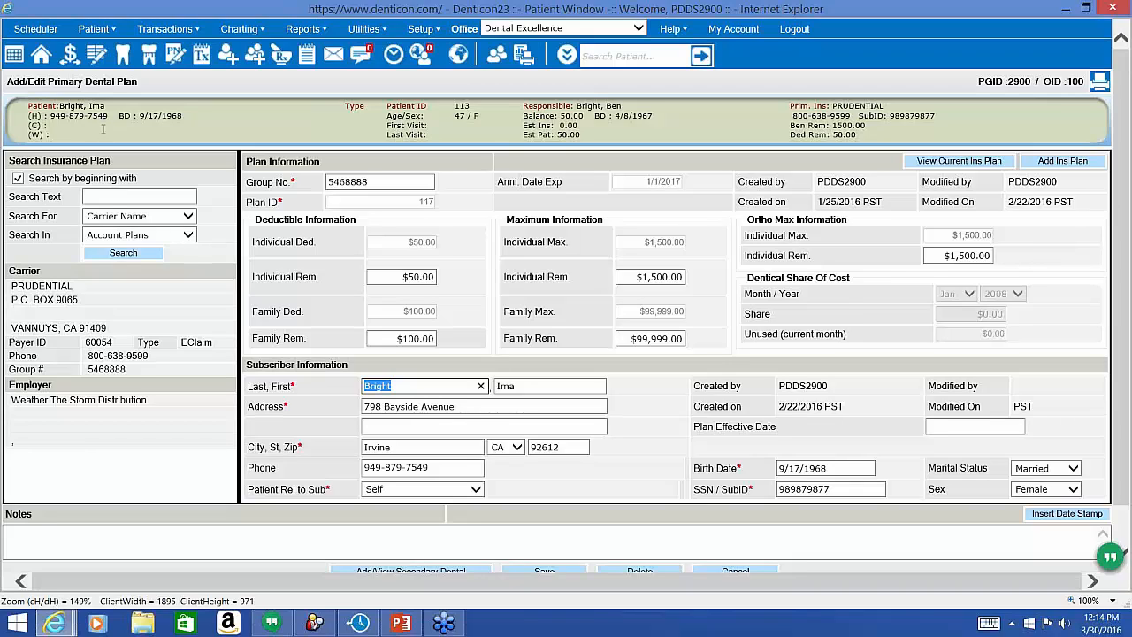
Search Account Plans by Group # for 'fep', which returns no matching plans.
click(109, 198)
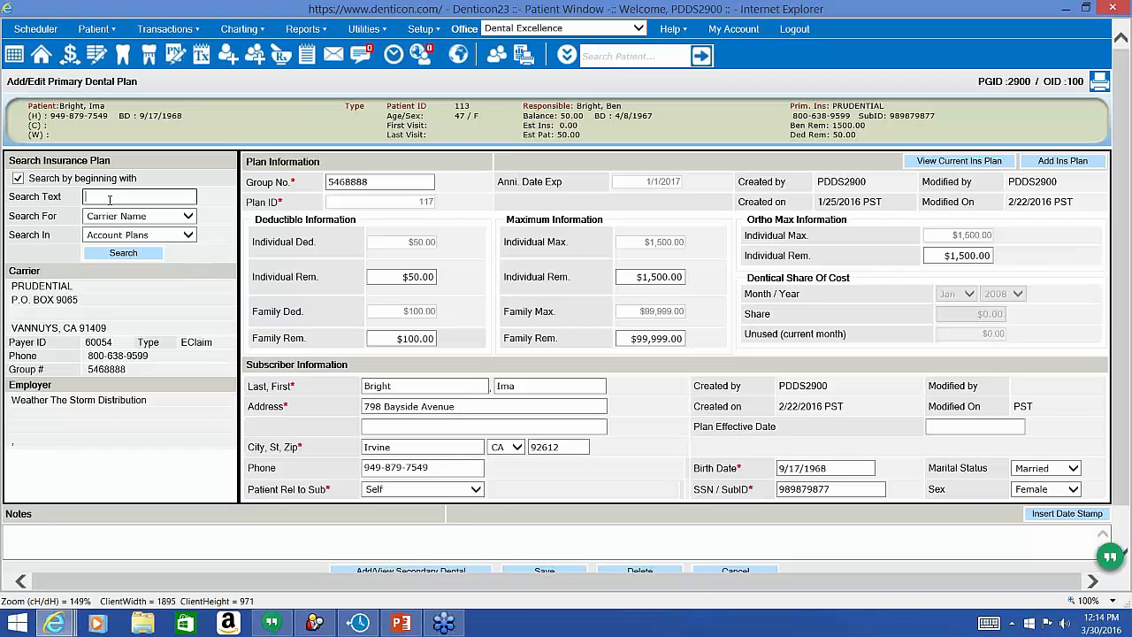
text(fep)
click(115, 217)
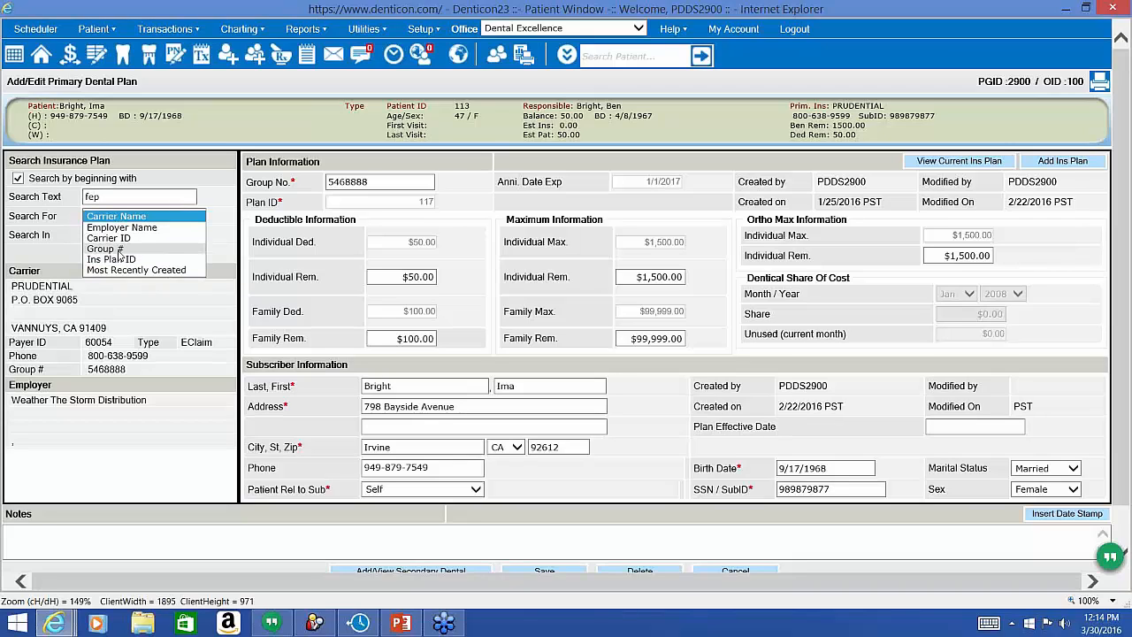
click(120, 253)
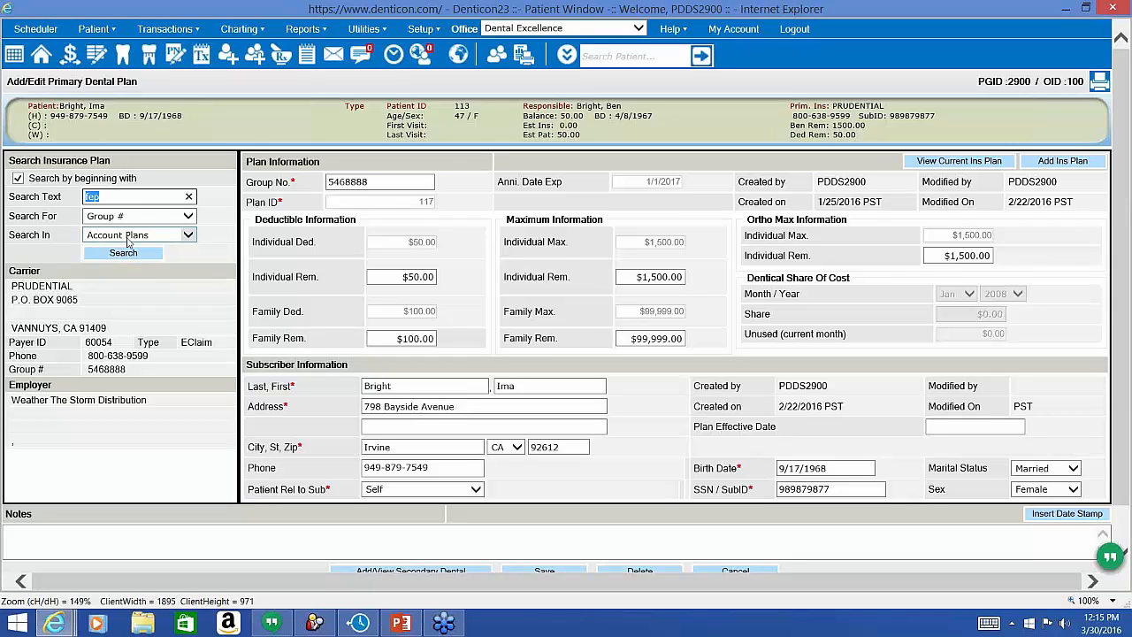
click(112, 252)
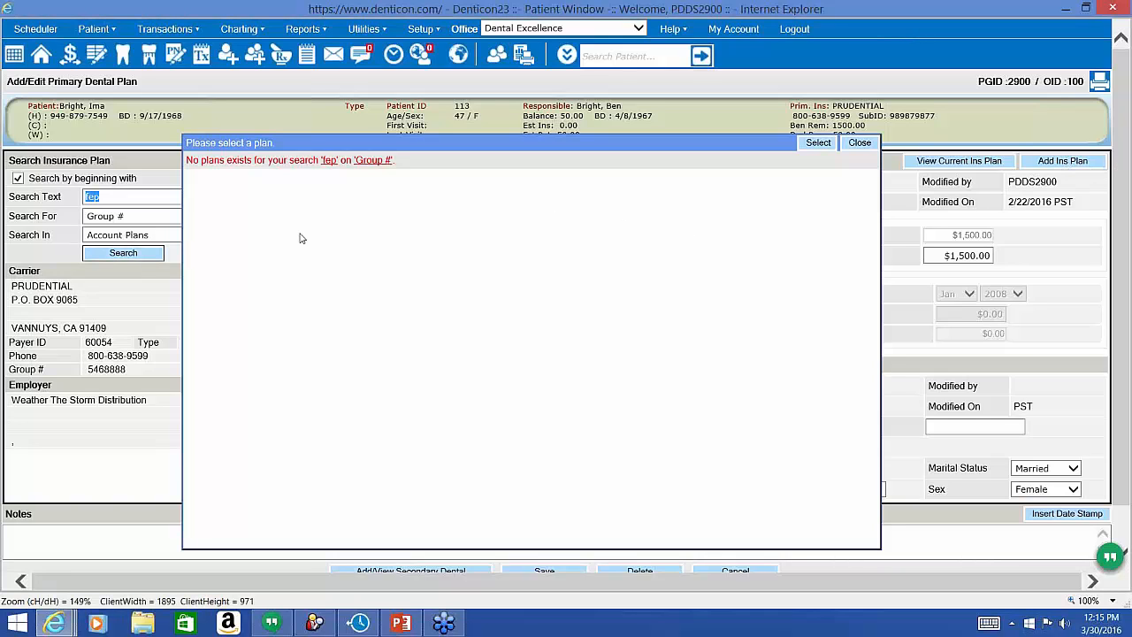
Rerun the 'fep' search across all plans and assign the FEP (over 13) plan.
click(161, 236)
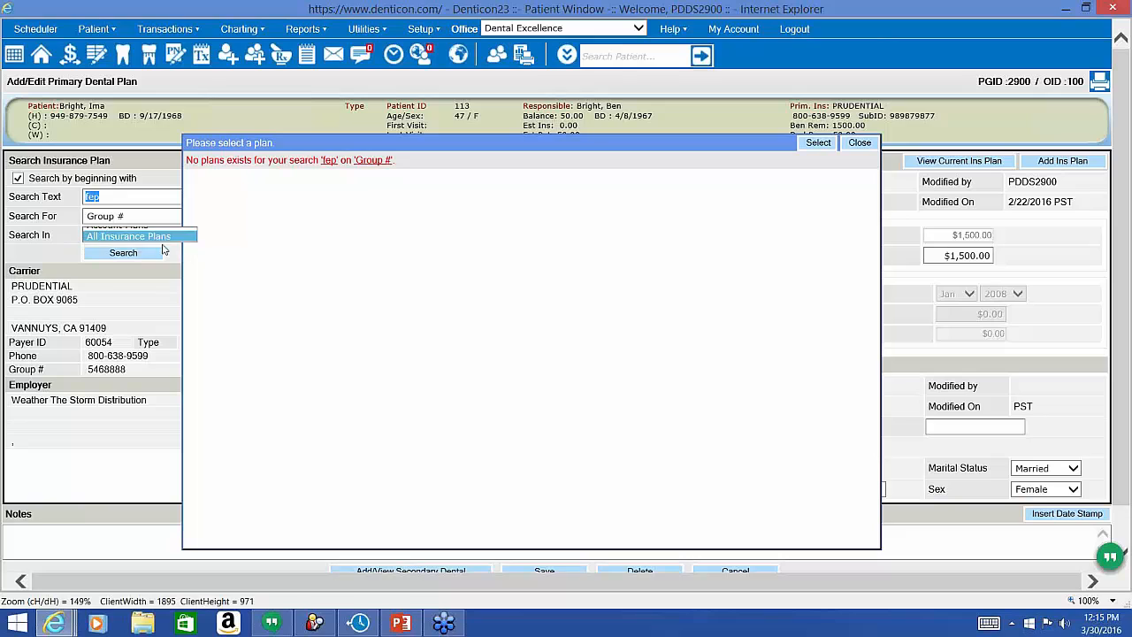
click(162, 246)
click(152, 257)
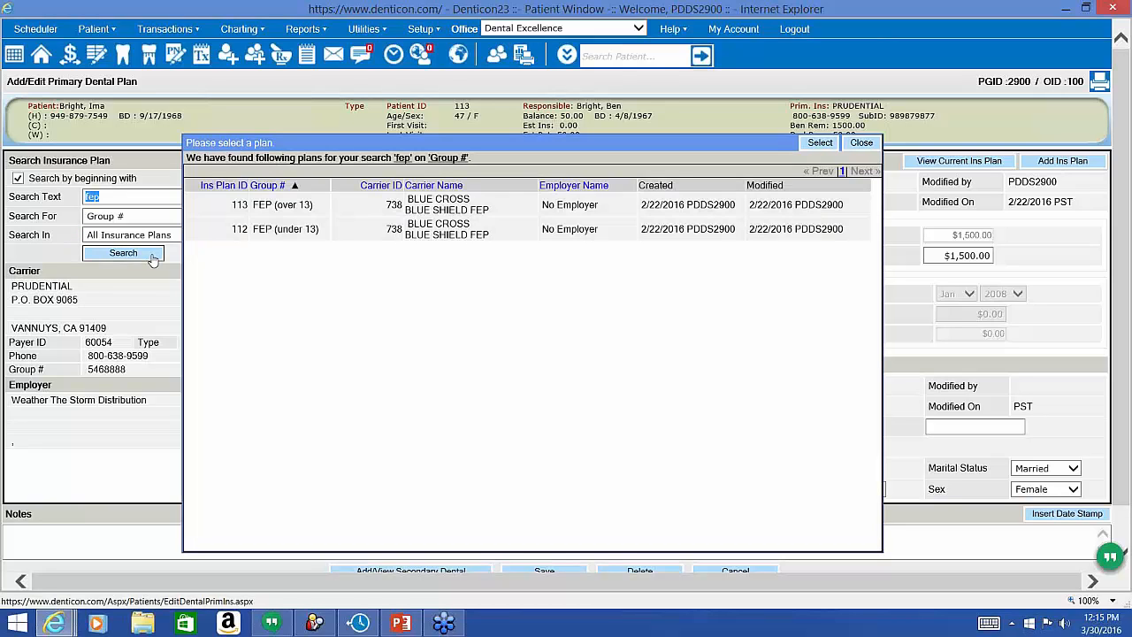
click(292, 215)
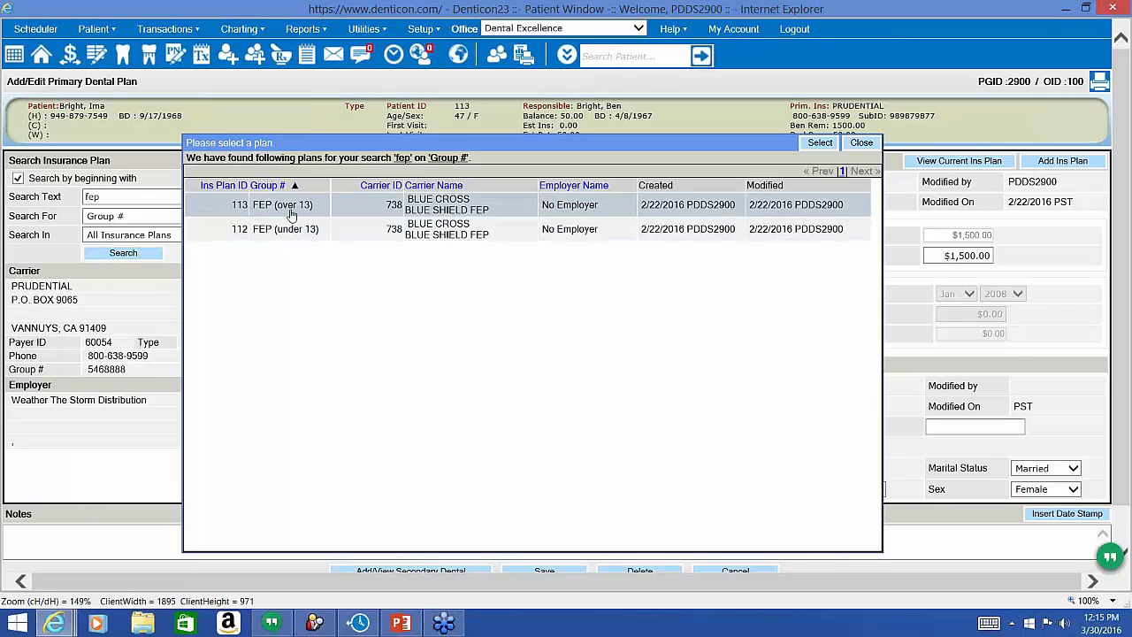
double_click(291, 215)
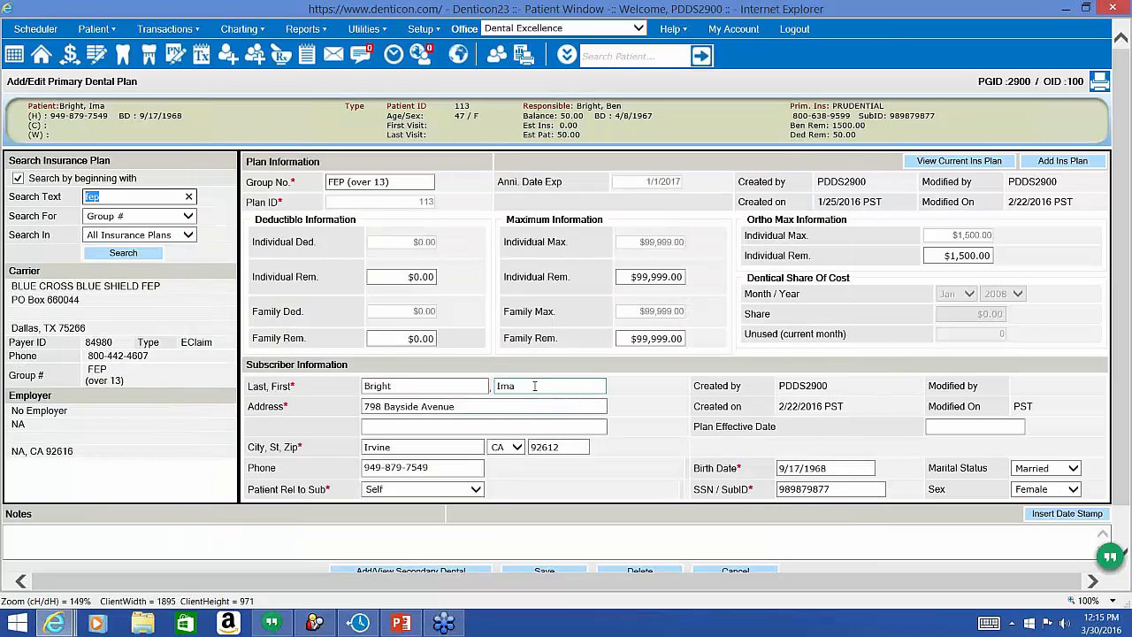
Replace the subscriber ID with the new one and save the primary dental plan.
click(754, 502)
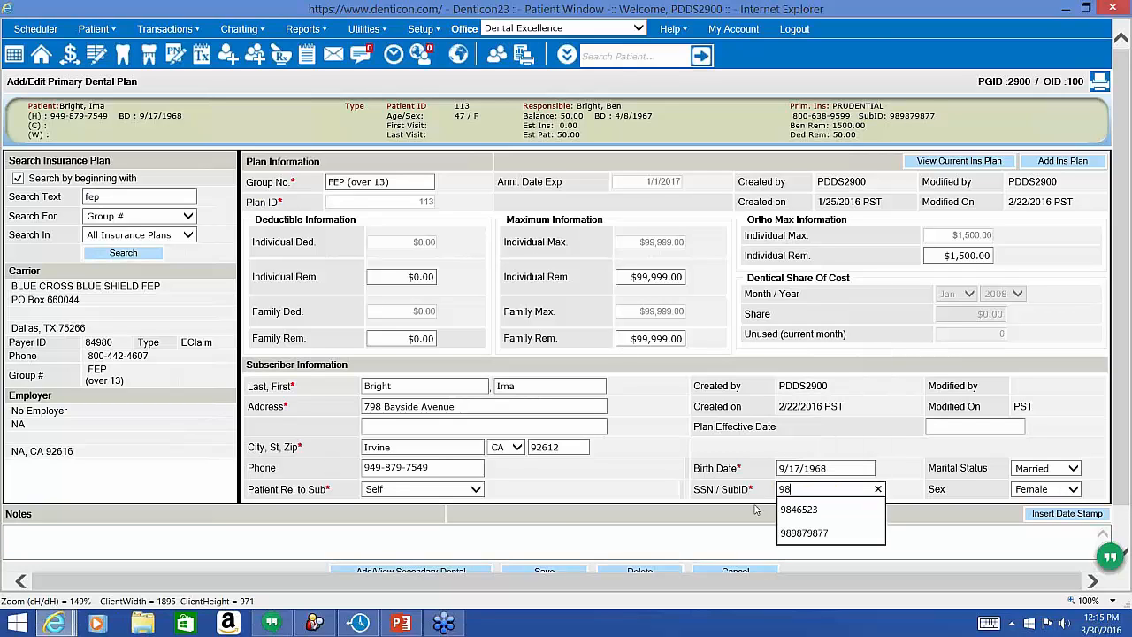
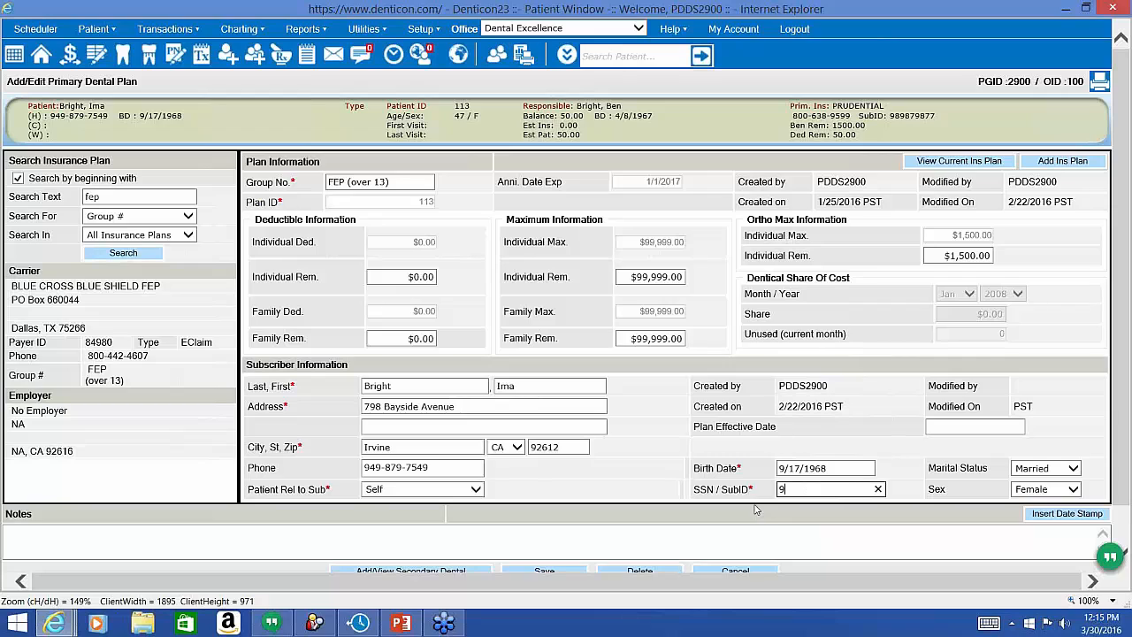
click(545, 573)
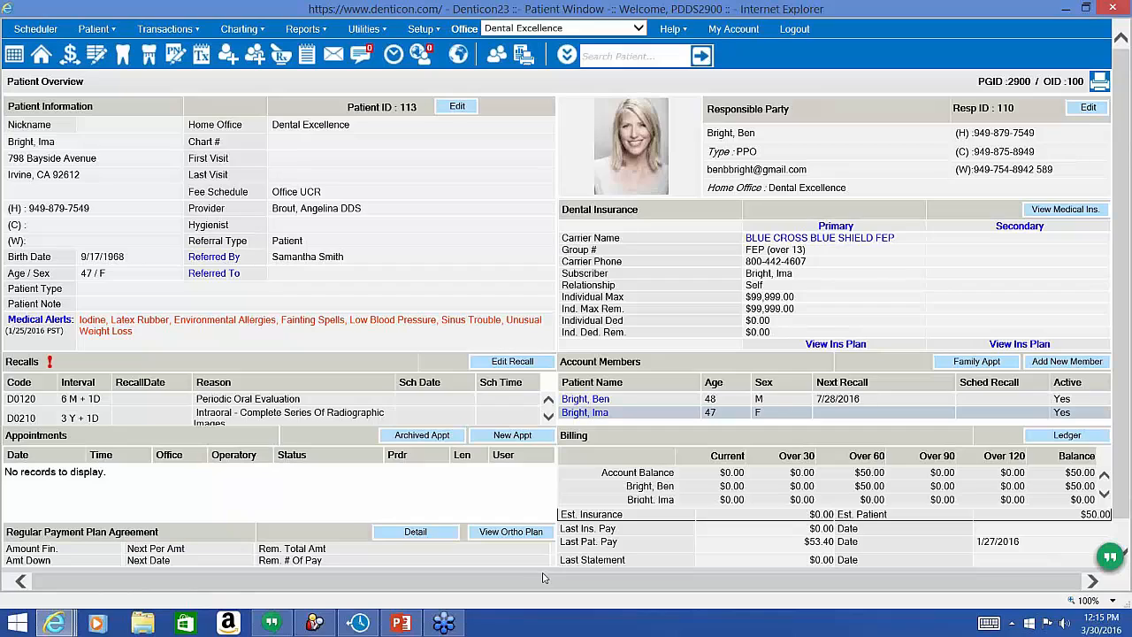
Open the family member's Primary plan and search plans by Group # for 'fep', finding plan 113.
click(598, 400)
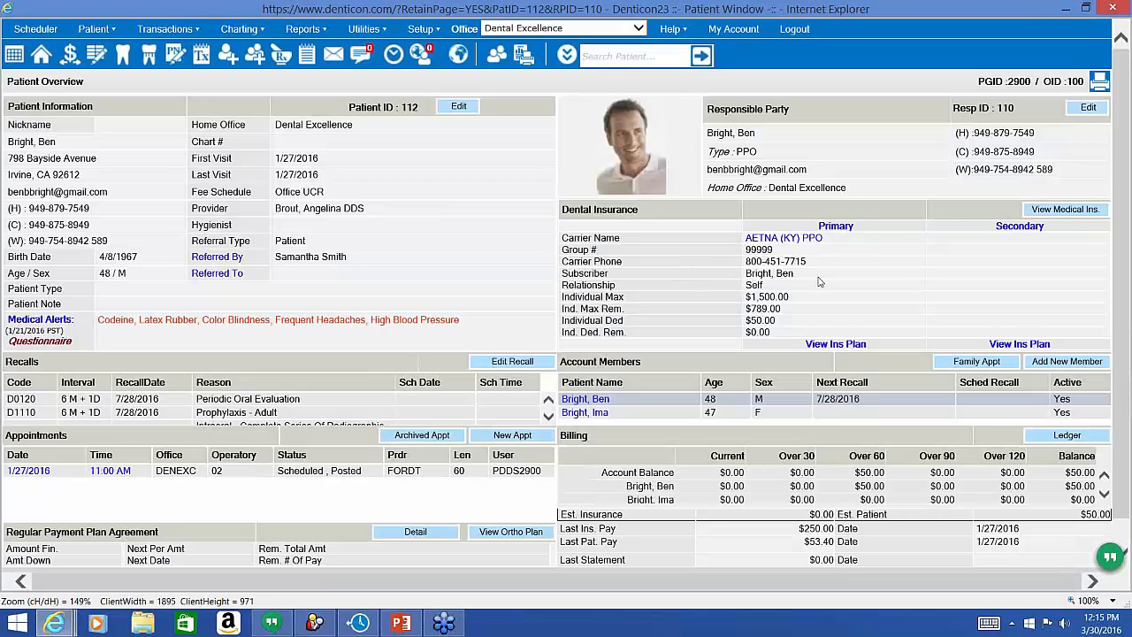
click(835, 226)
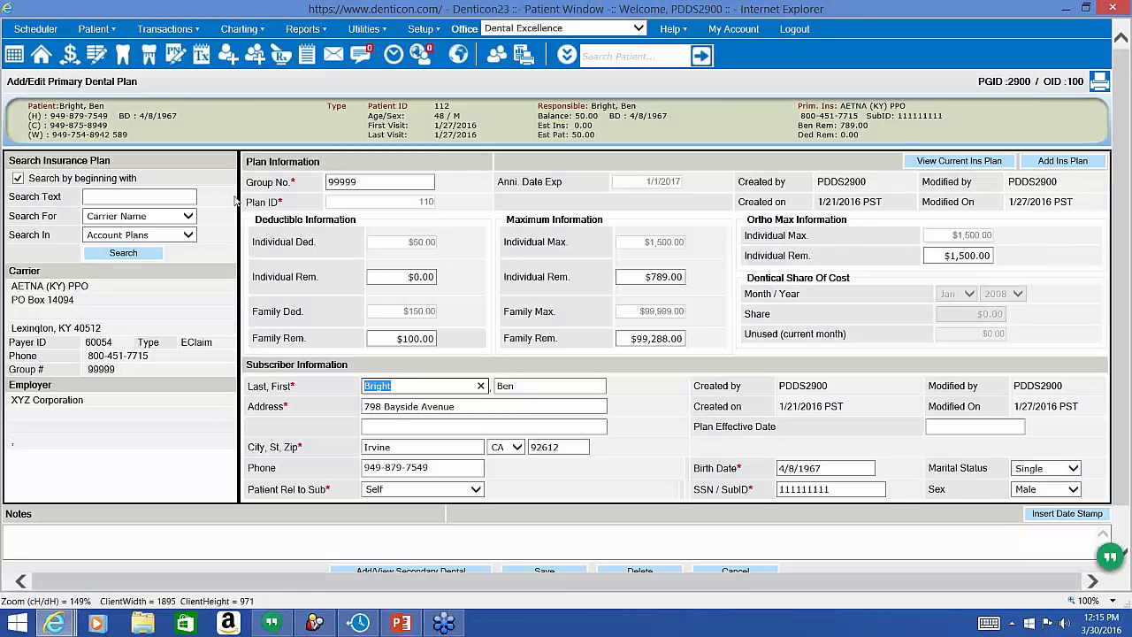
click(168, 198)
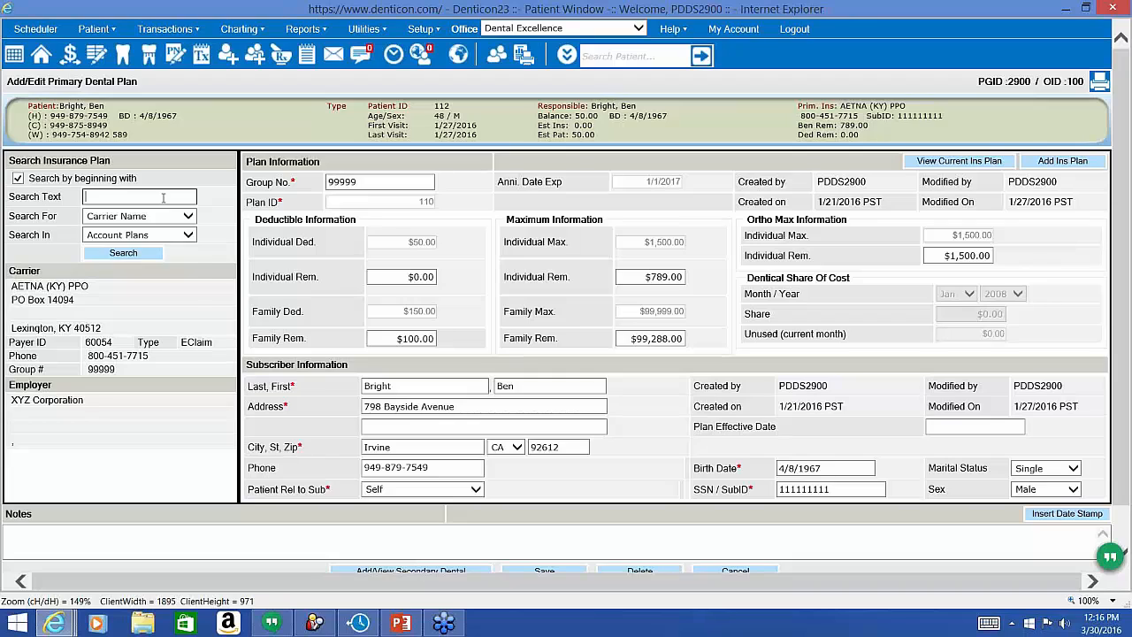
text(b)
key(BackSpace)
text(fep)
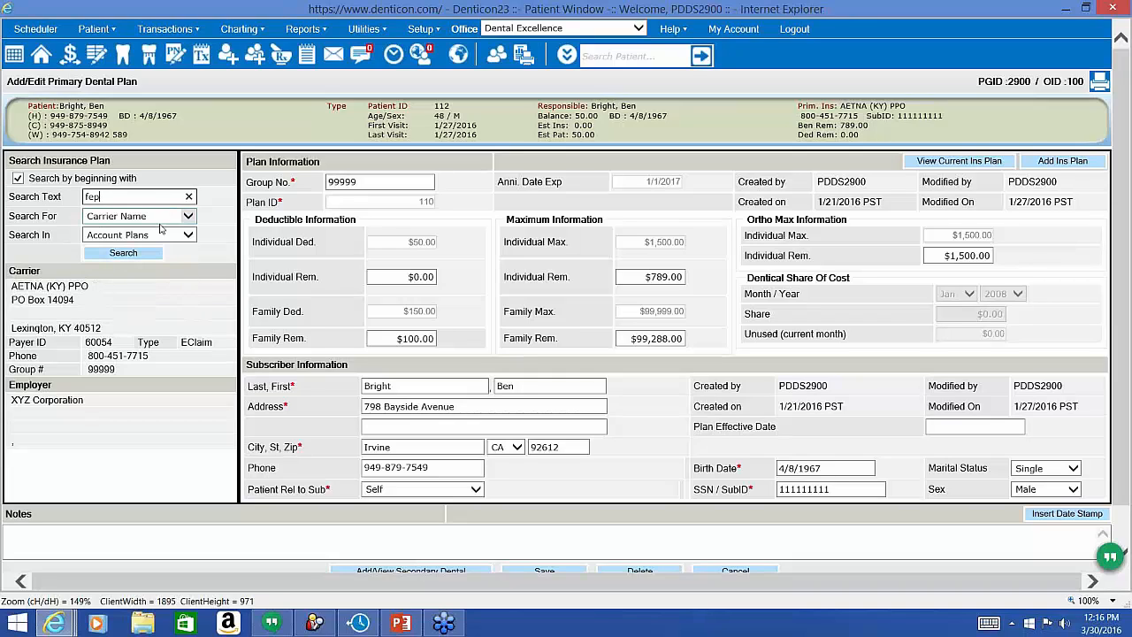
click(163, 217)
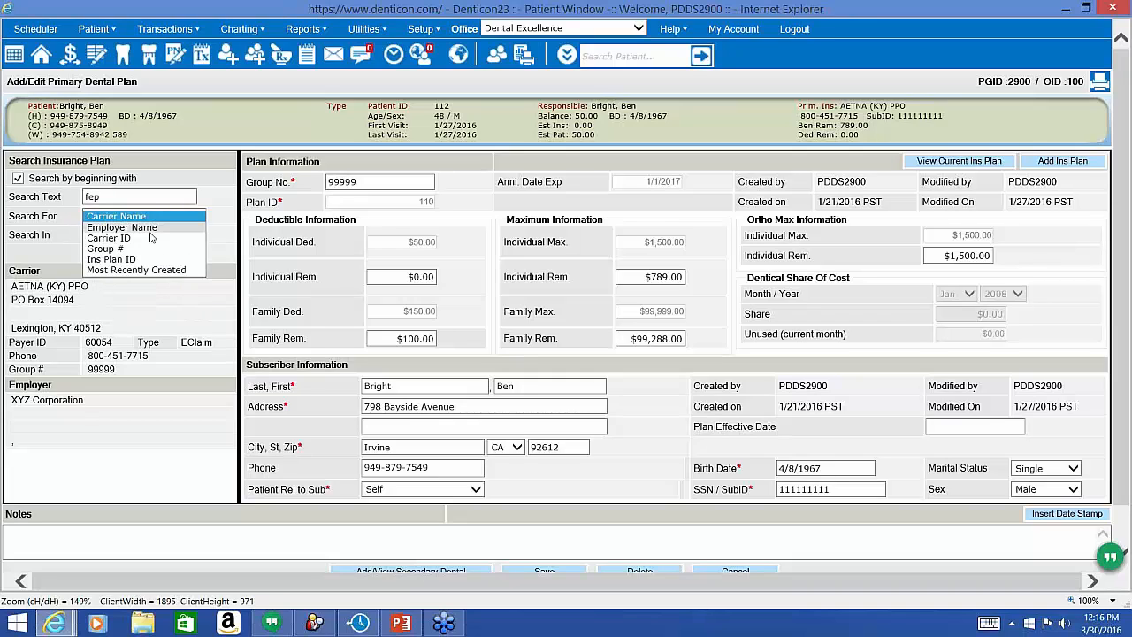
click(141, 241)
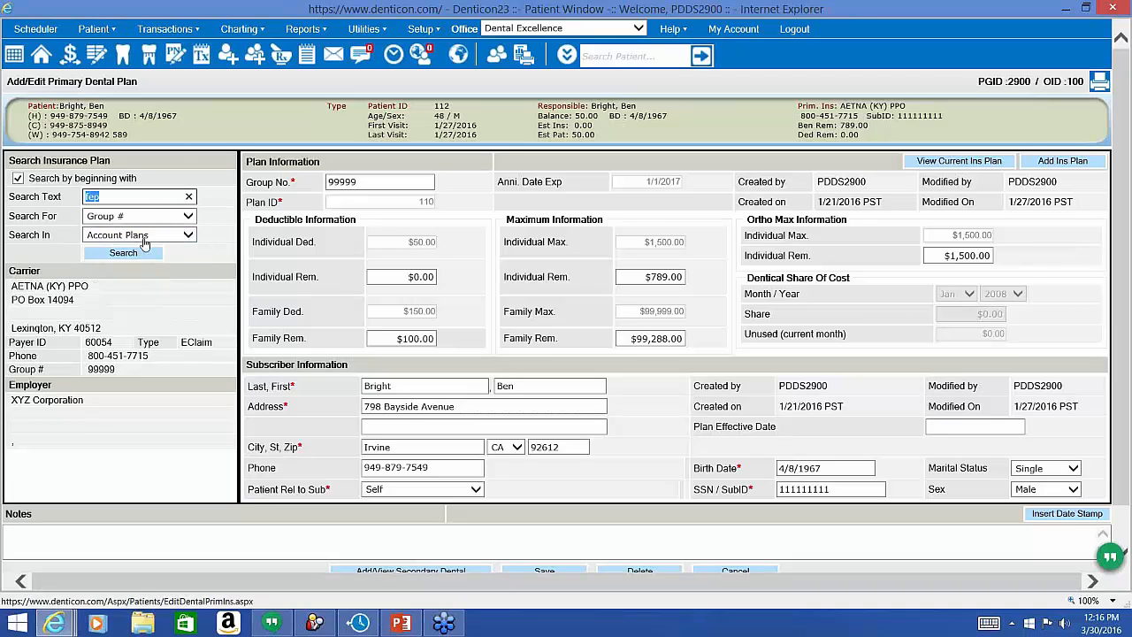
click(144, 253)
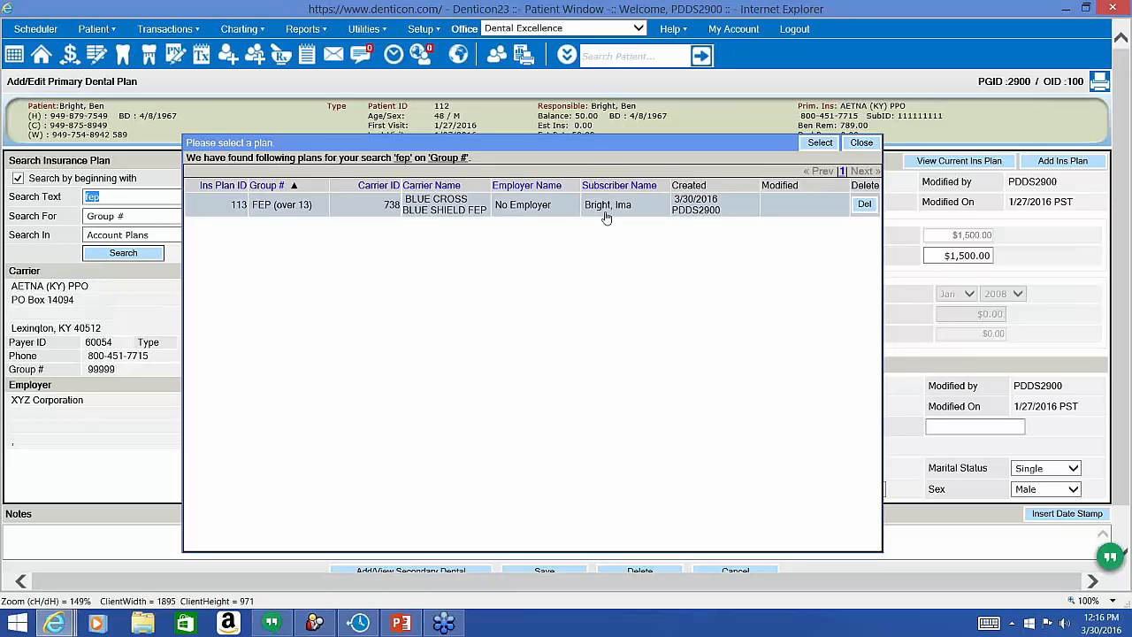
Search all insurance plans and choose BLUE CROSS BLUE SHIELD FEP (over 13).
click(141, 234)
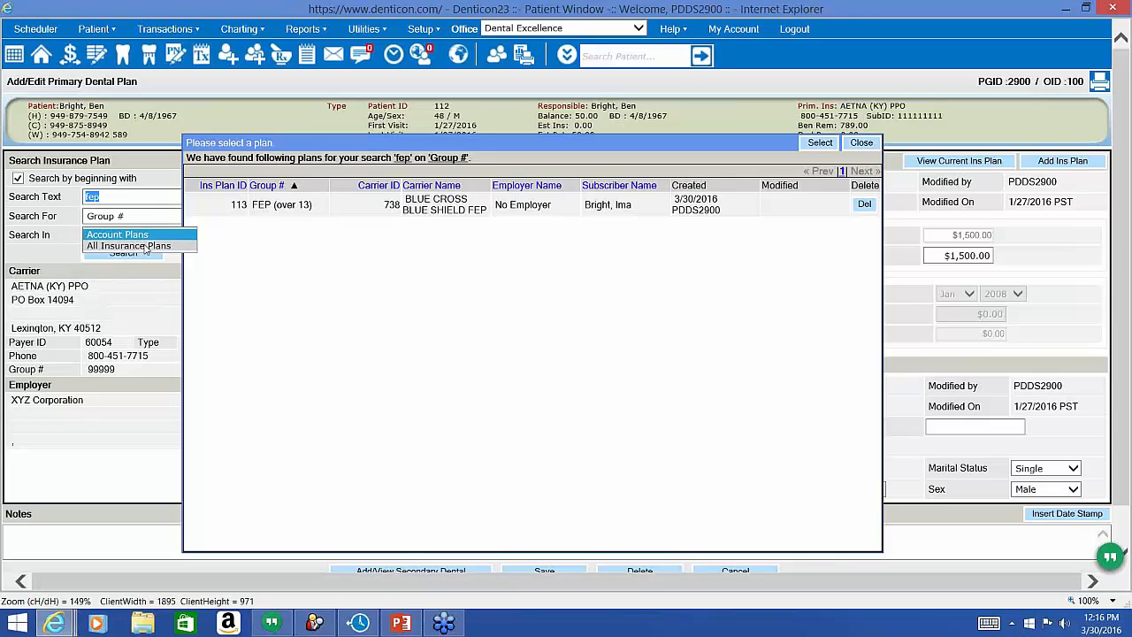
click(145, 246)
click(147, 255)
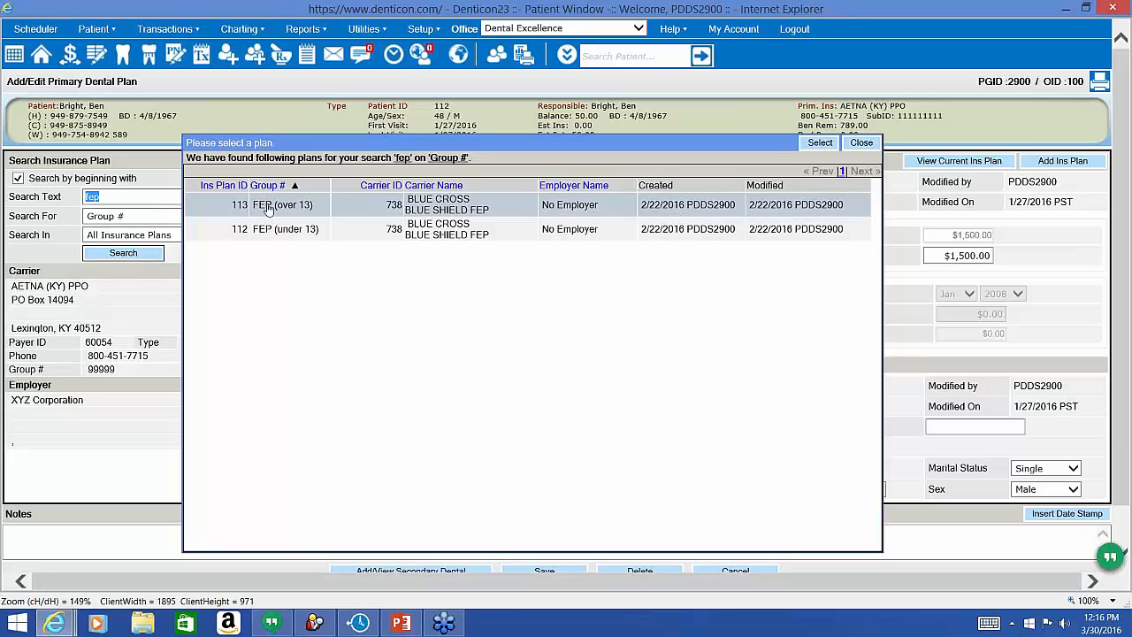
double_click(267, 205)
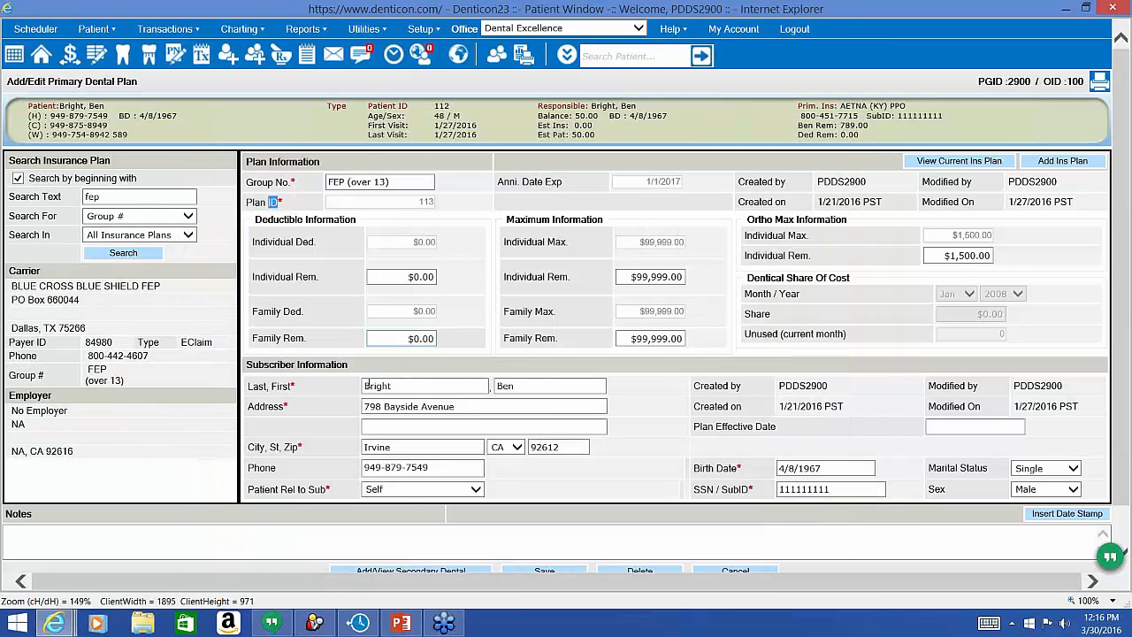
Replace the subscriber ID with a new one and save the primary plan.
click(695, 480)
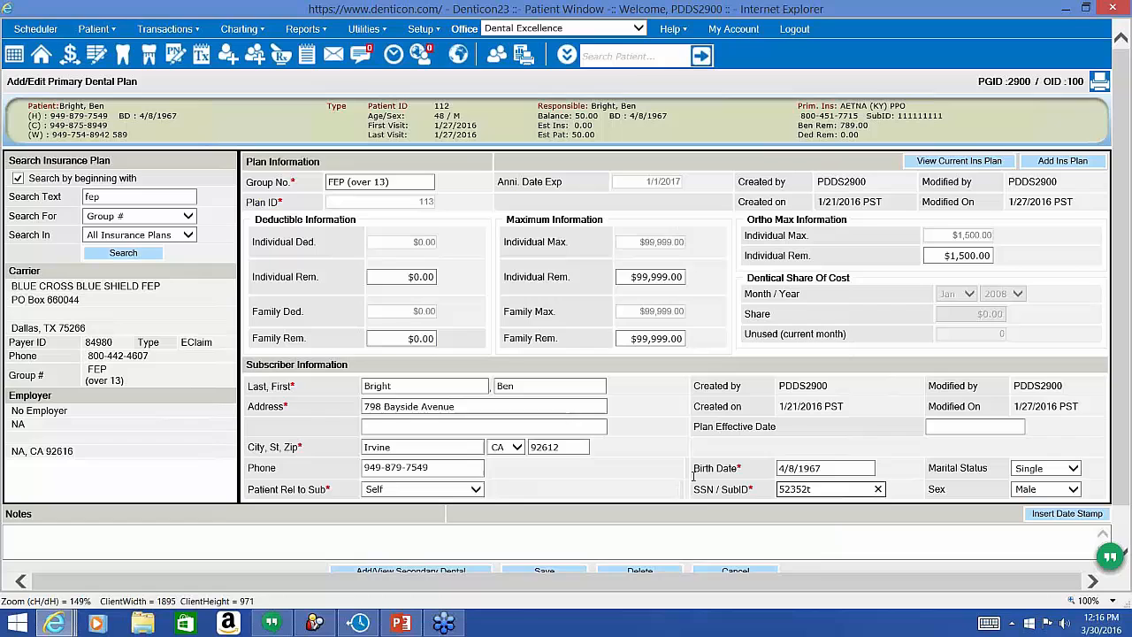
click(571, 575)
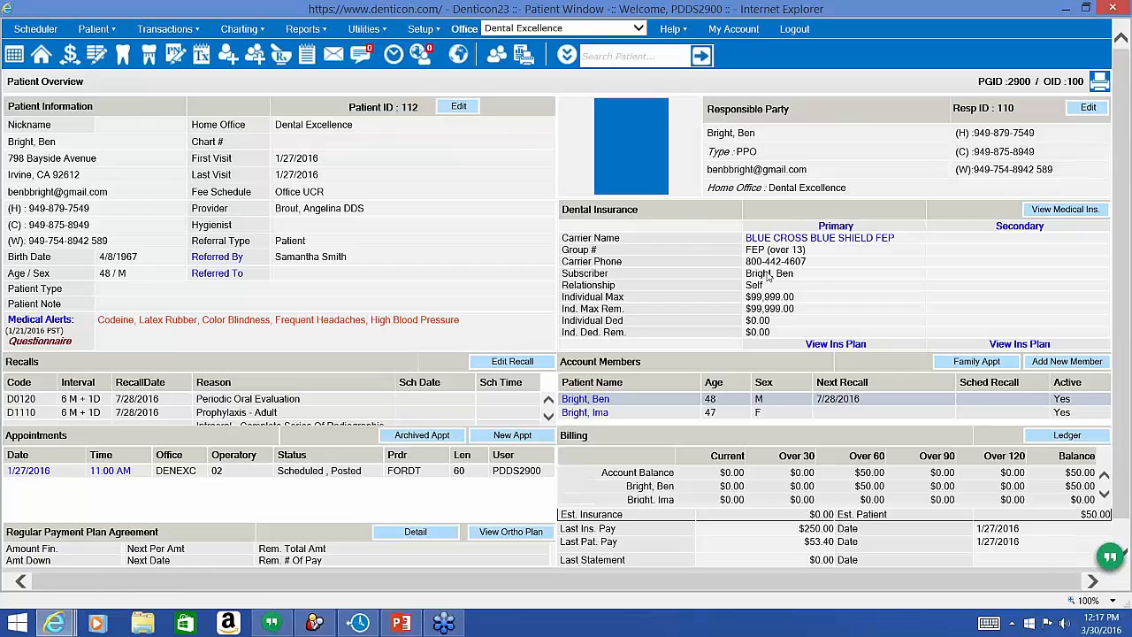
Switch to the other family member's record and point out its subscriber and 'Self' relationship.
triple_click(766, 275)
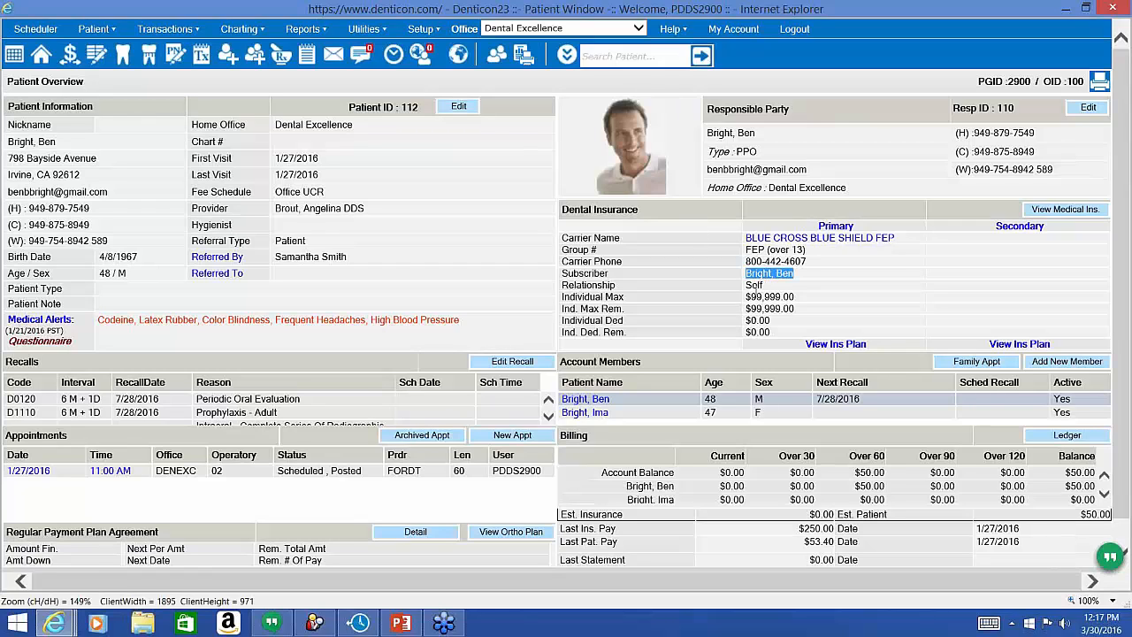
click(756, 291)
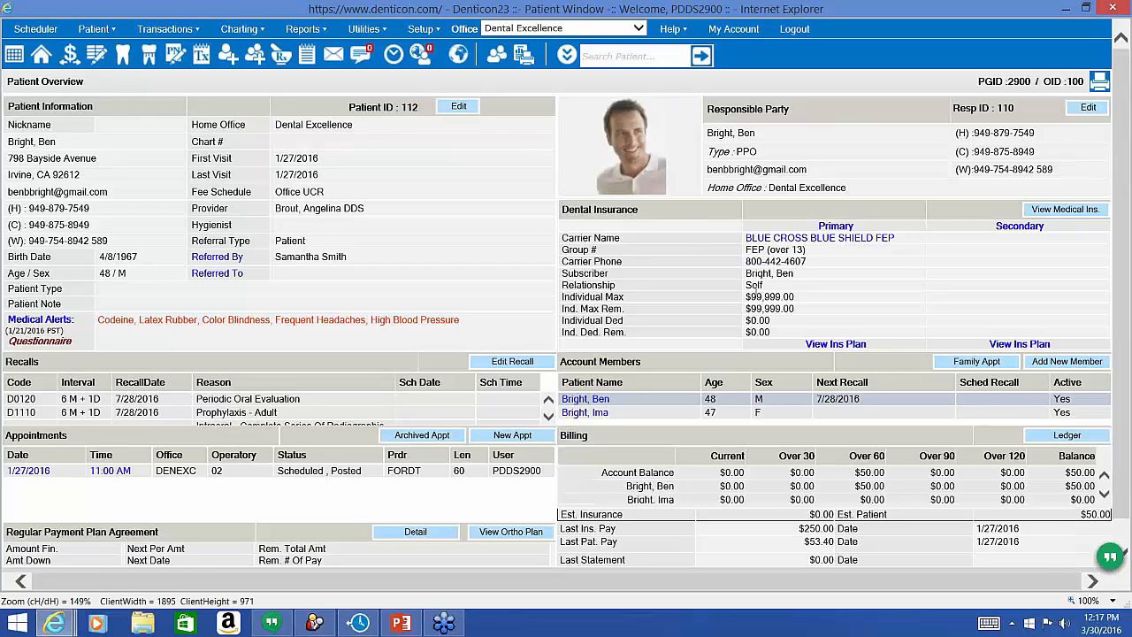
click(594, 416)
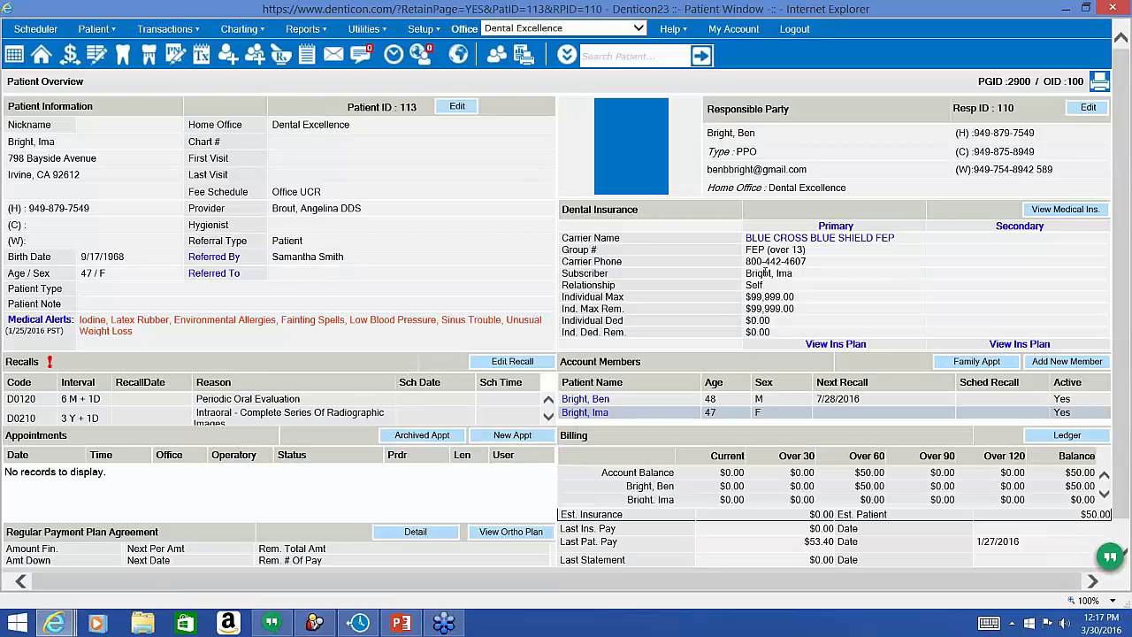
triple_click(766, 272)
double_click(765, 273)
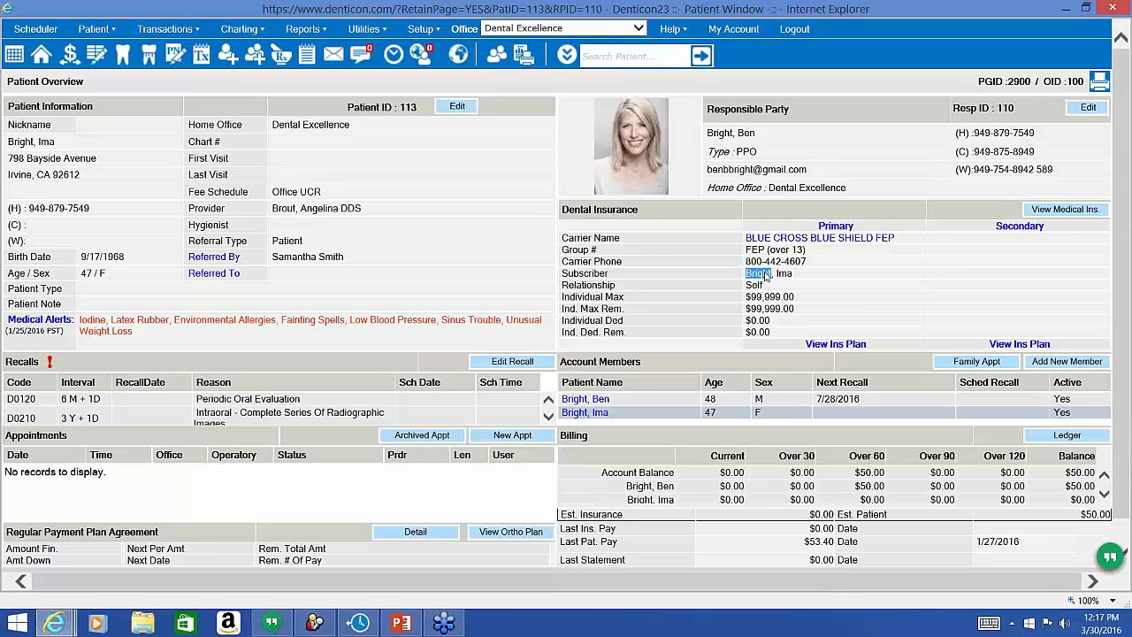
double_click(754, 284)
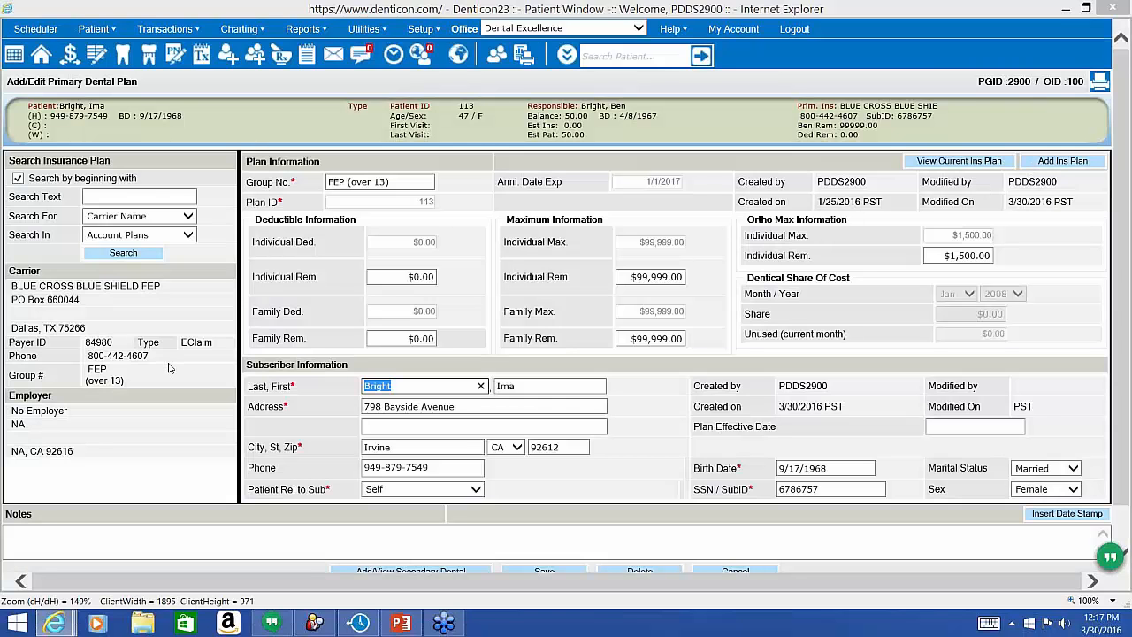
List all insurance plans and choose PRUDENTIAL plan 117, group 5468888.
click(119, 256)
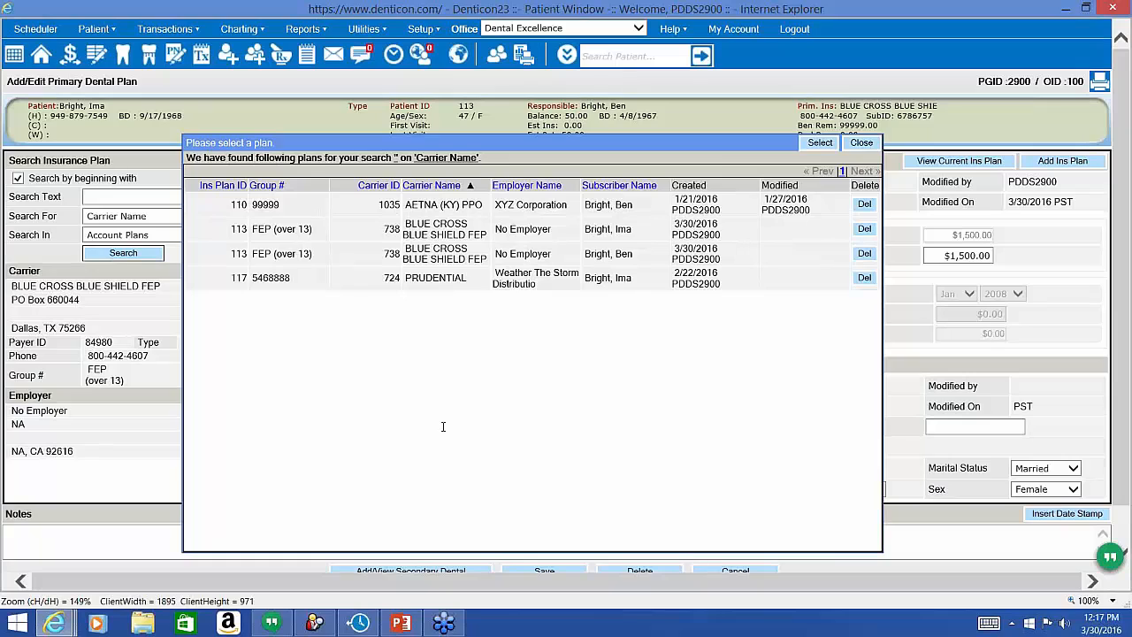
double_click(441, 281)
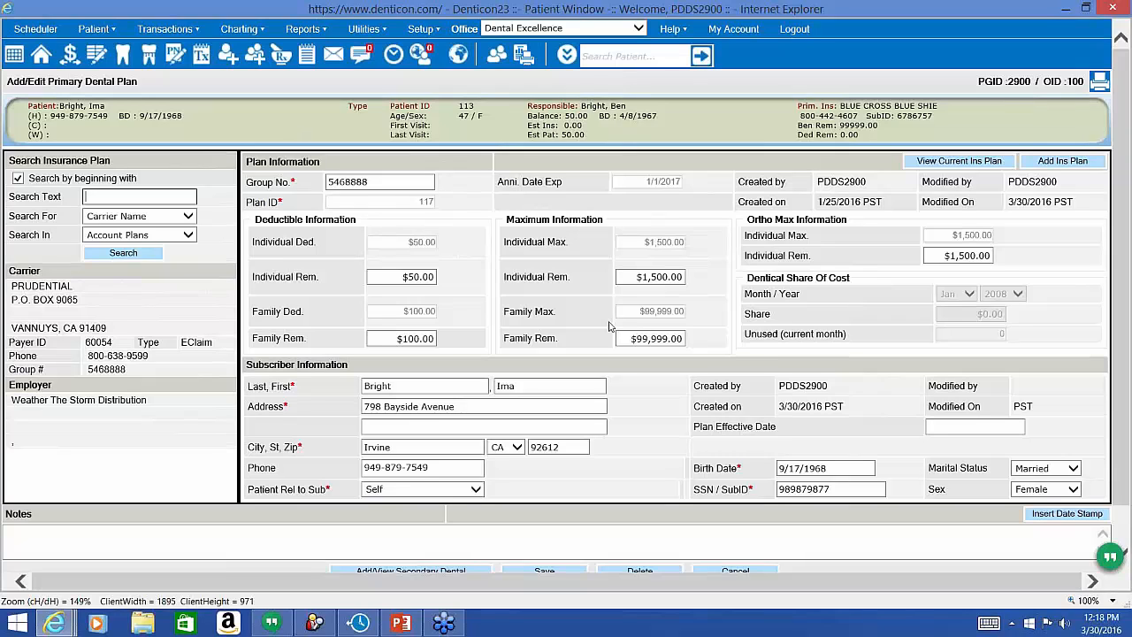
Enter 0 individual and 50 family deductible remaining, 100 maximum remaining, and save.
click(412, 277)
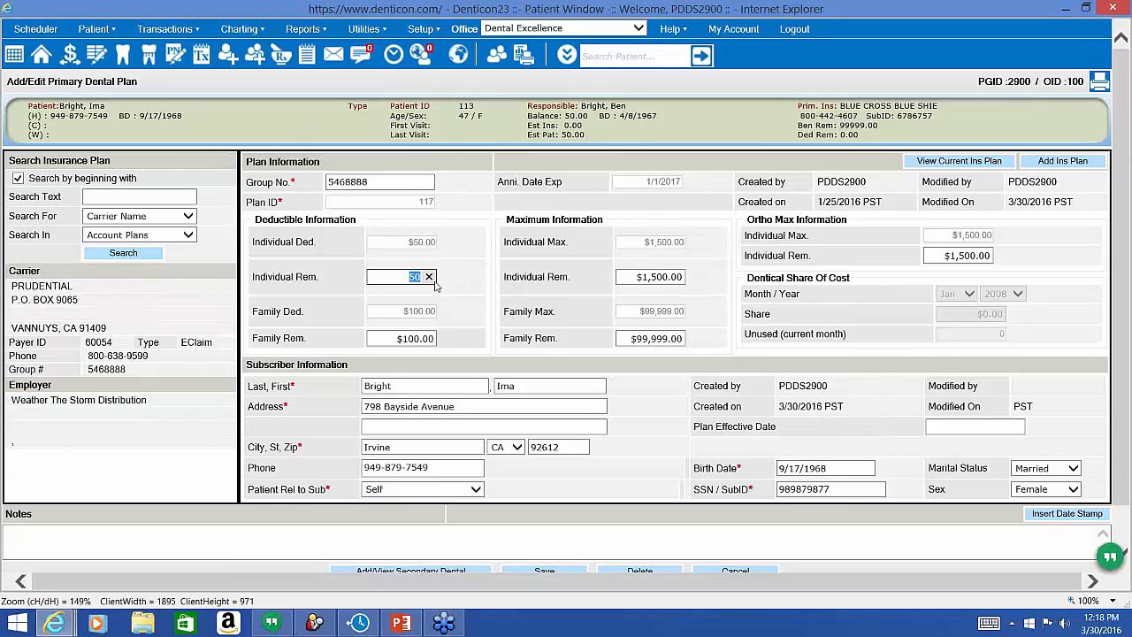
text(0)
click(415, 339)
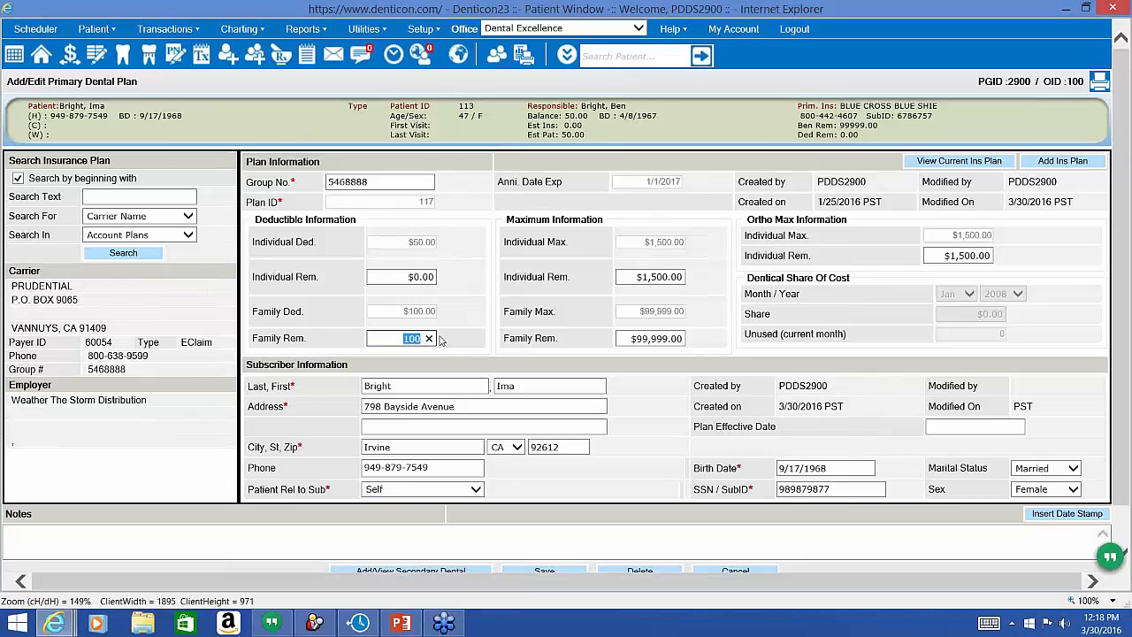
click(467, 317)
click(441, 344)
text(50)
key(Tab)
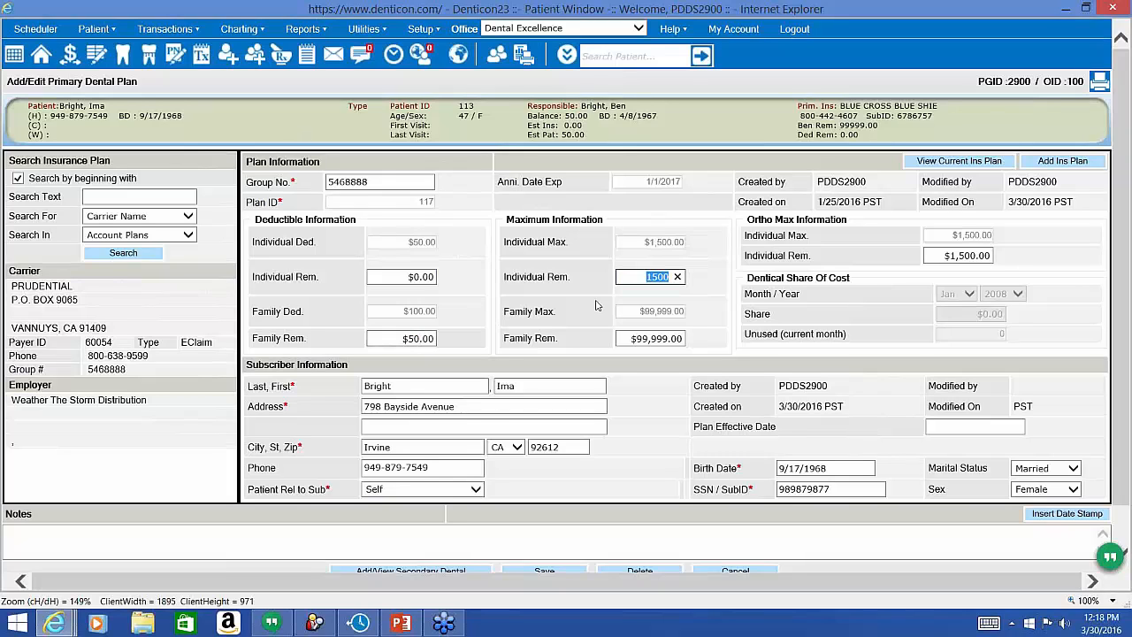
text(100)
click(569, 573)
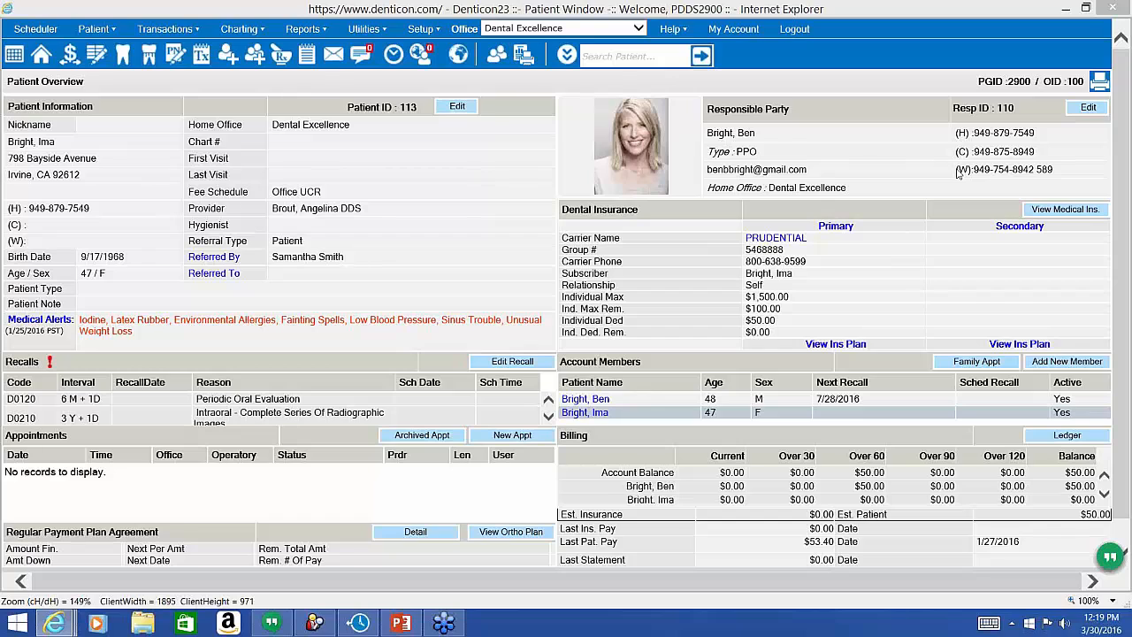
Switch from Denticon to the 'All About Insurance Plans Webinar' title slide.
key(alt+Tab)
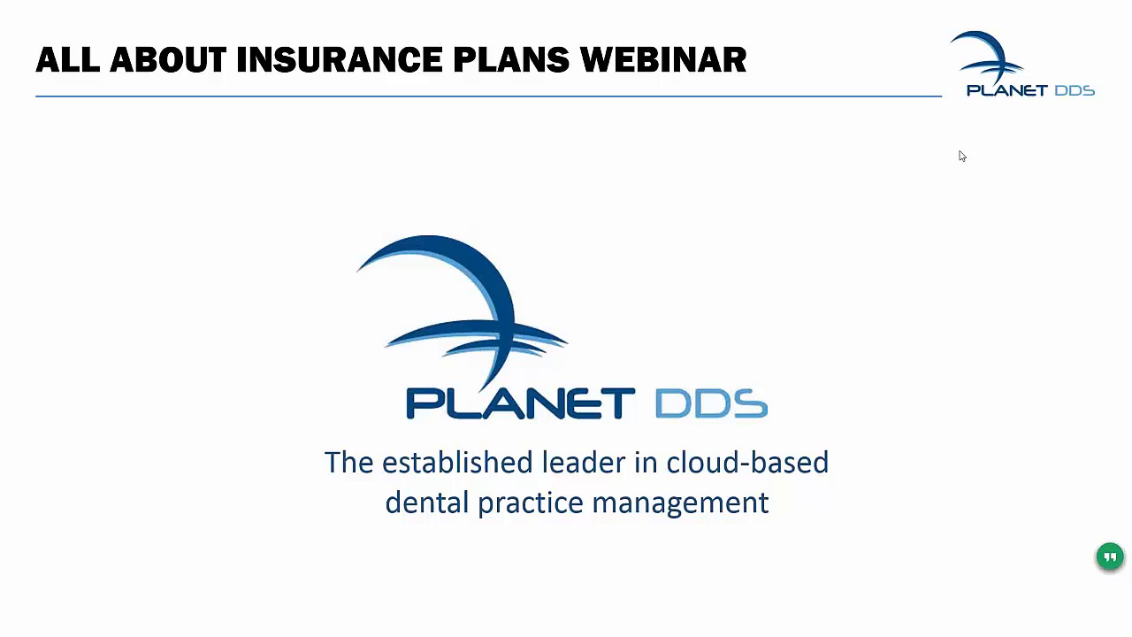
Exit the slide show to the Denticon login page and highlight the webinar registration link.
key(alt+Tab)
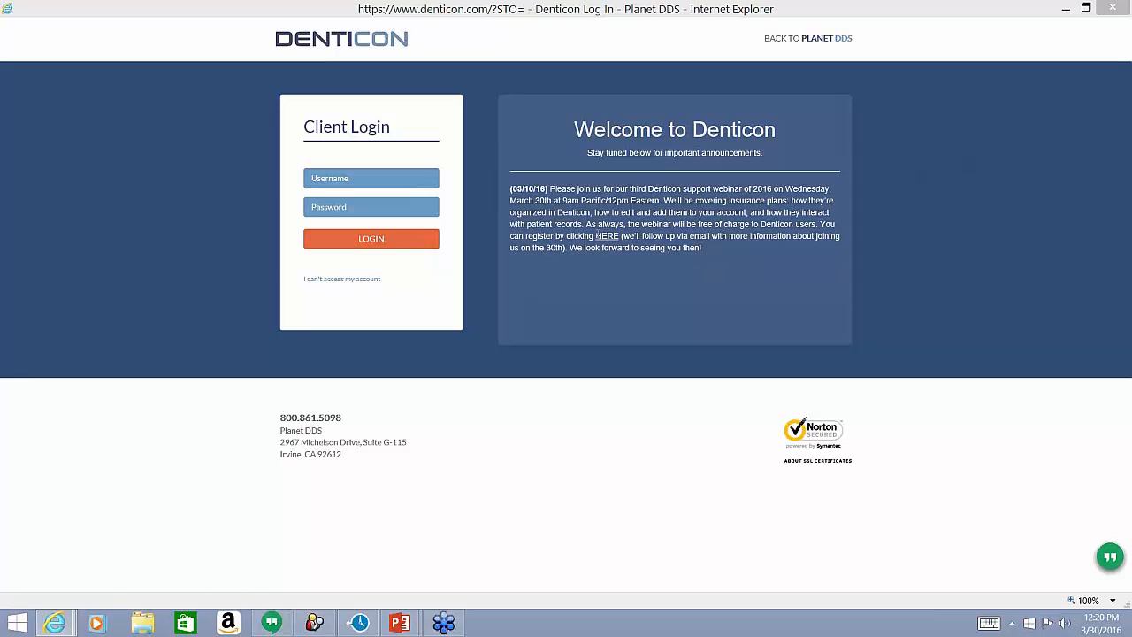
drag(594, 236, 638, 240)
click(638, 239)
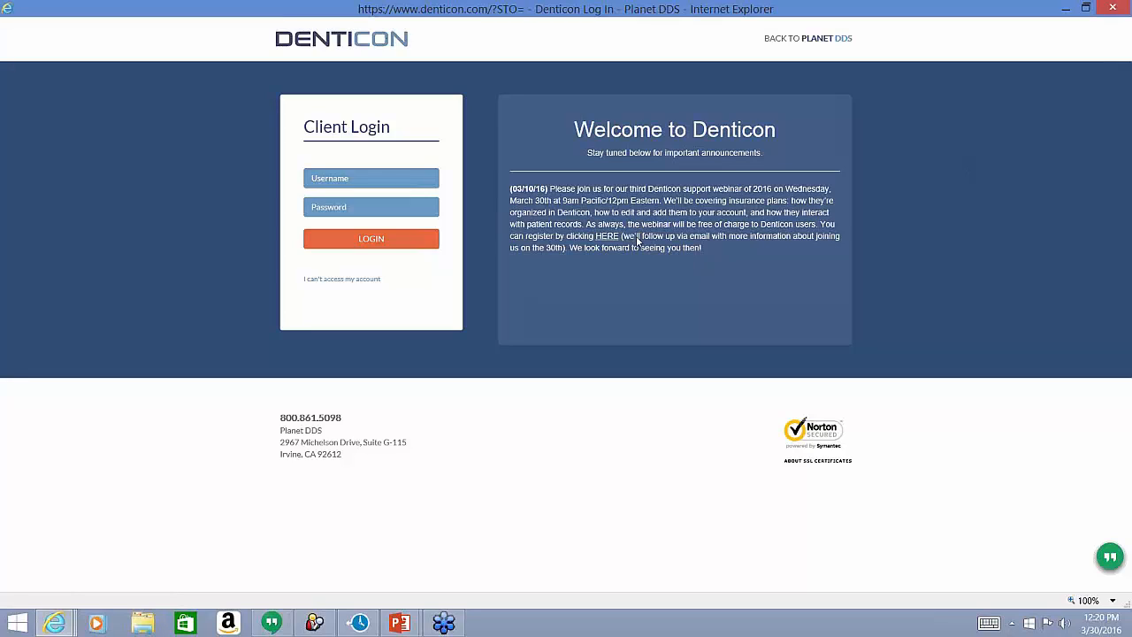